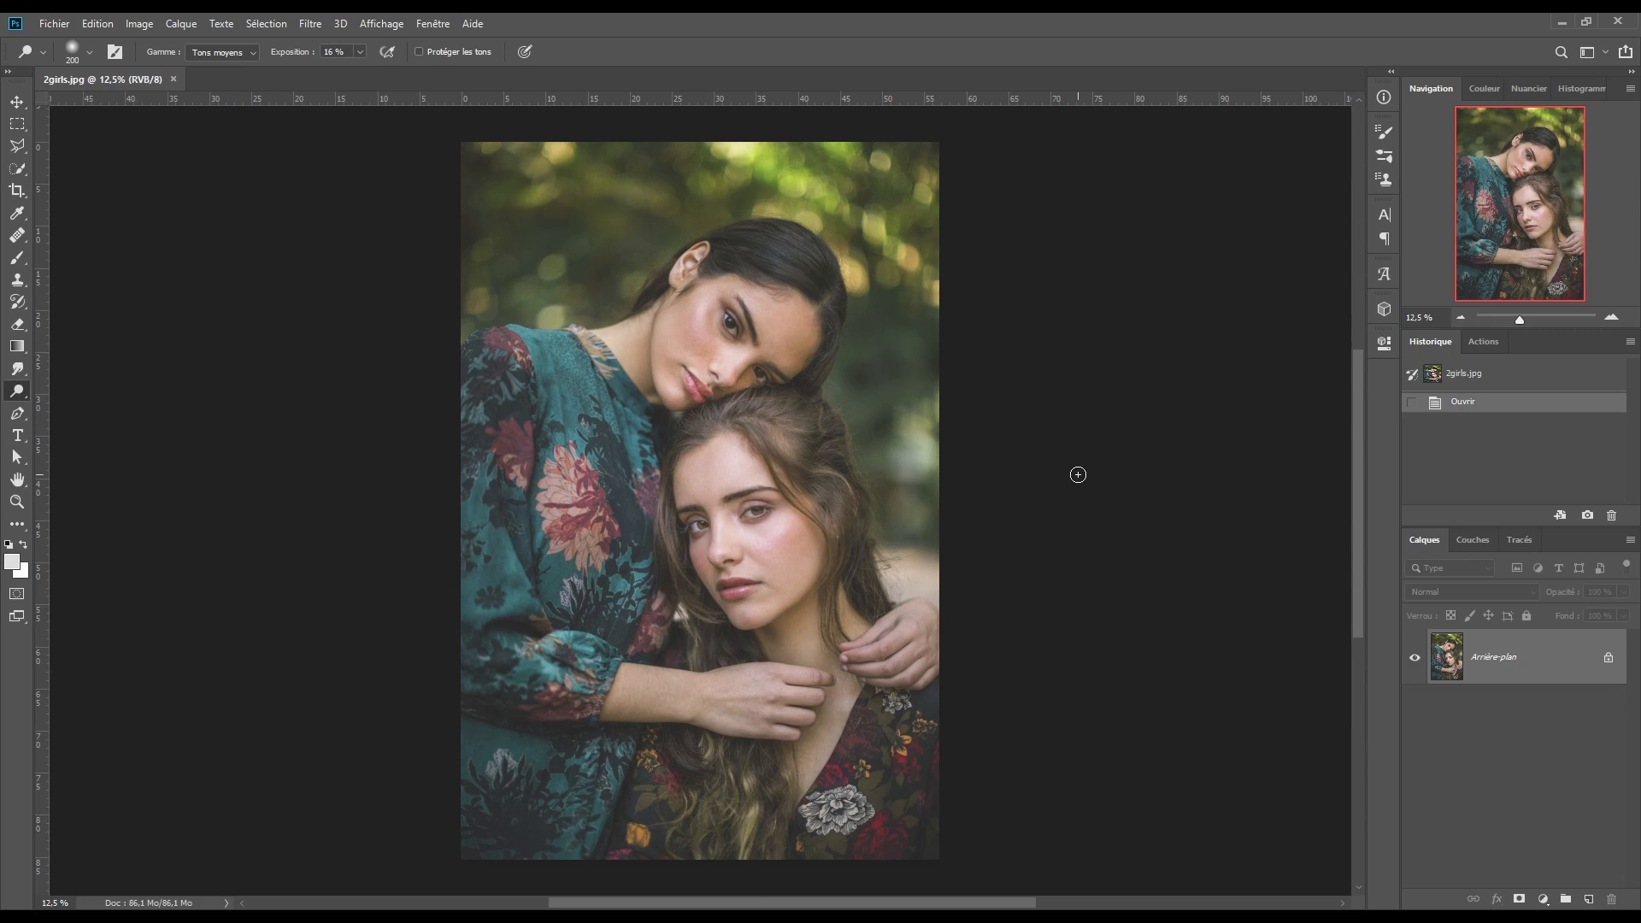
Duplicate the background layer and add a Hue/Saturation adjustment with global saturation -31 and lightness -9
{"action": "key", "text": "ctrl+j"}
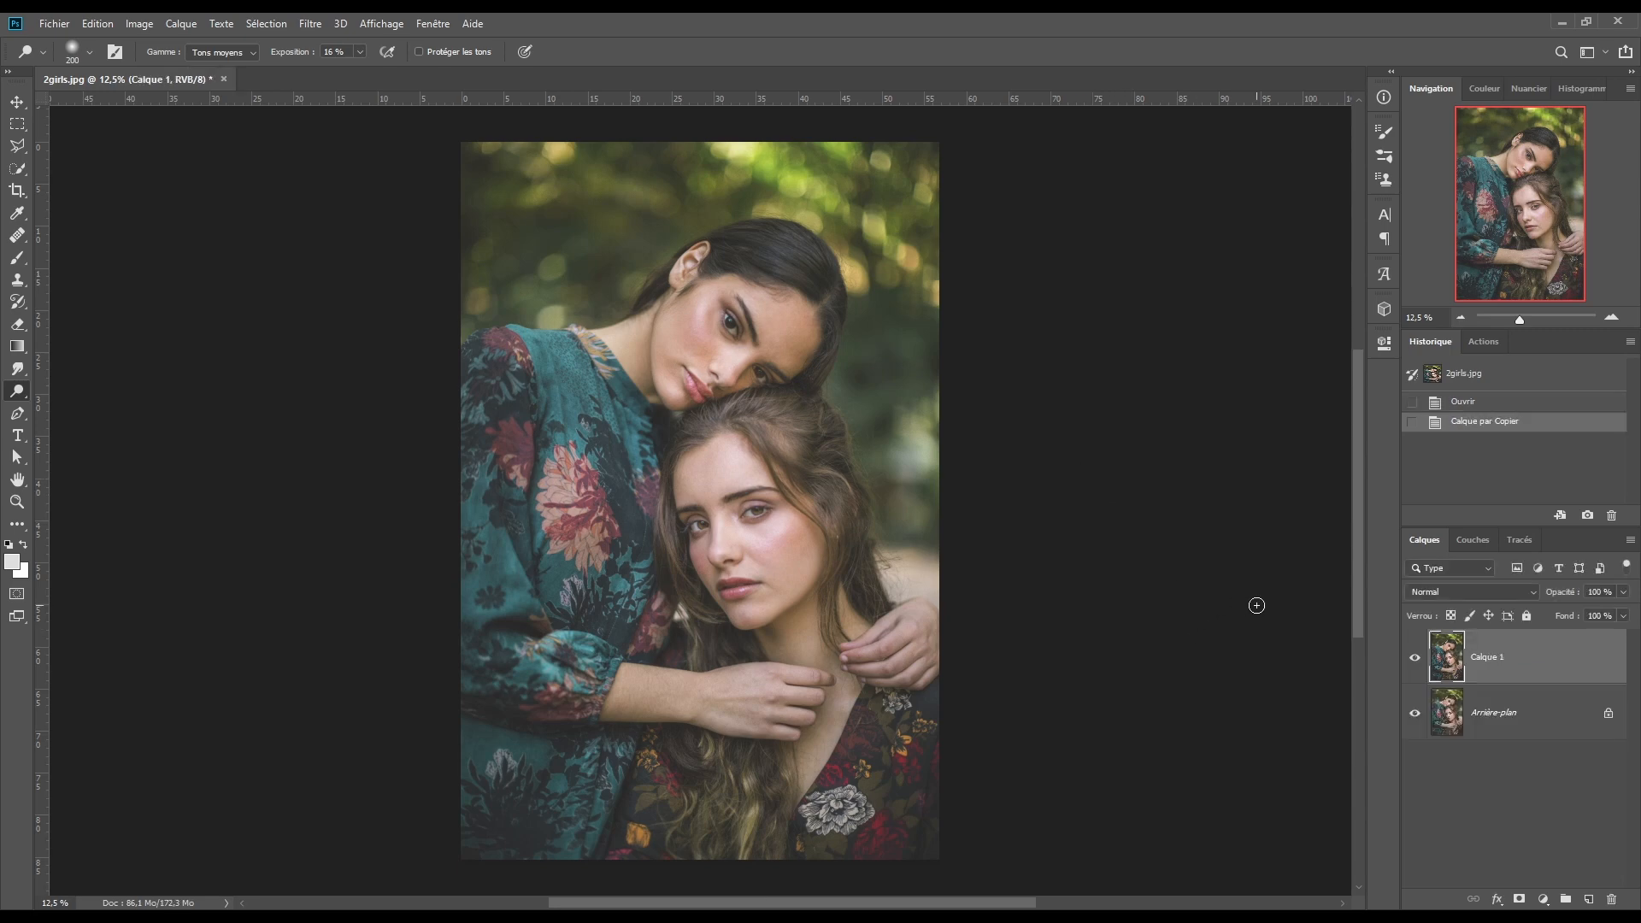
{"action": "left_click", "coordinate": [1544, 900]}
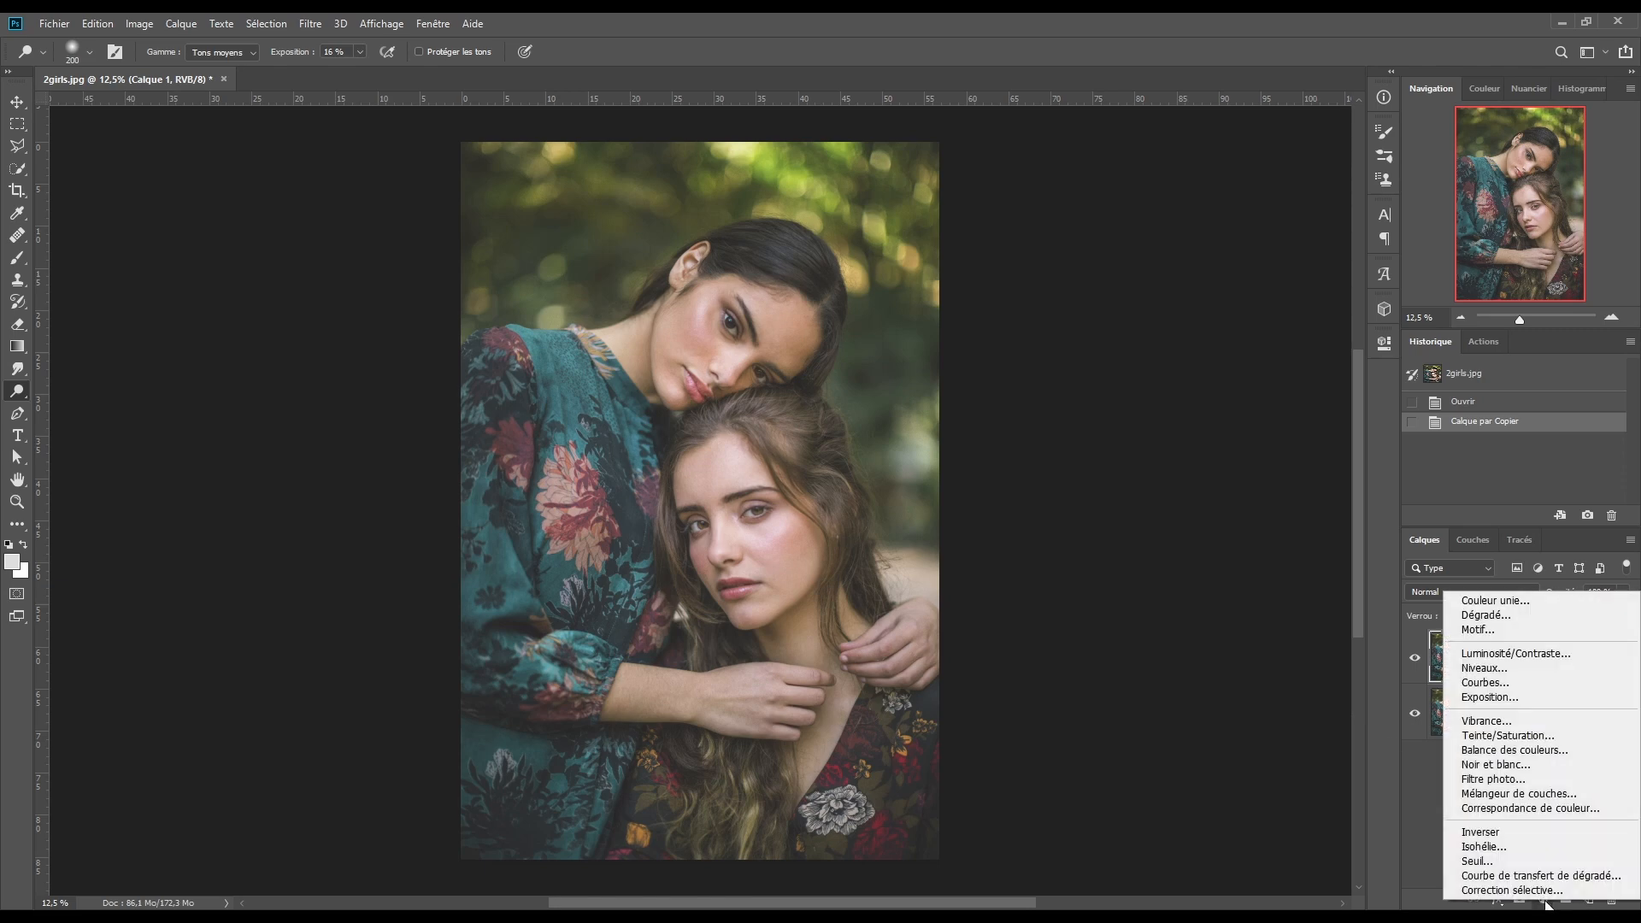
{"action": "left_click", "coordinate": [1511, 734]}
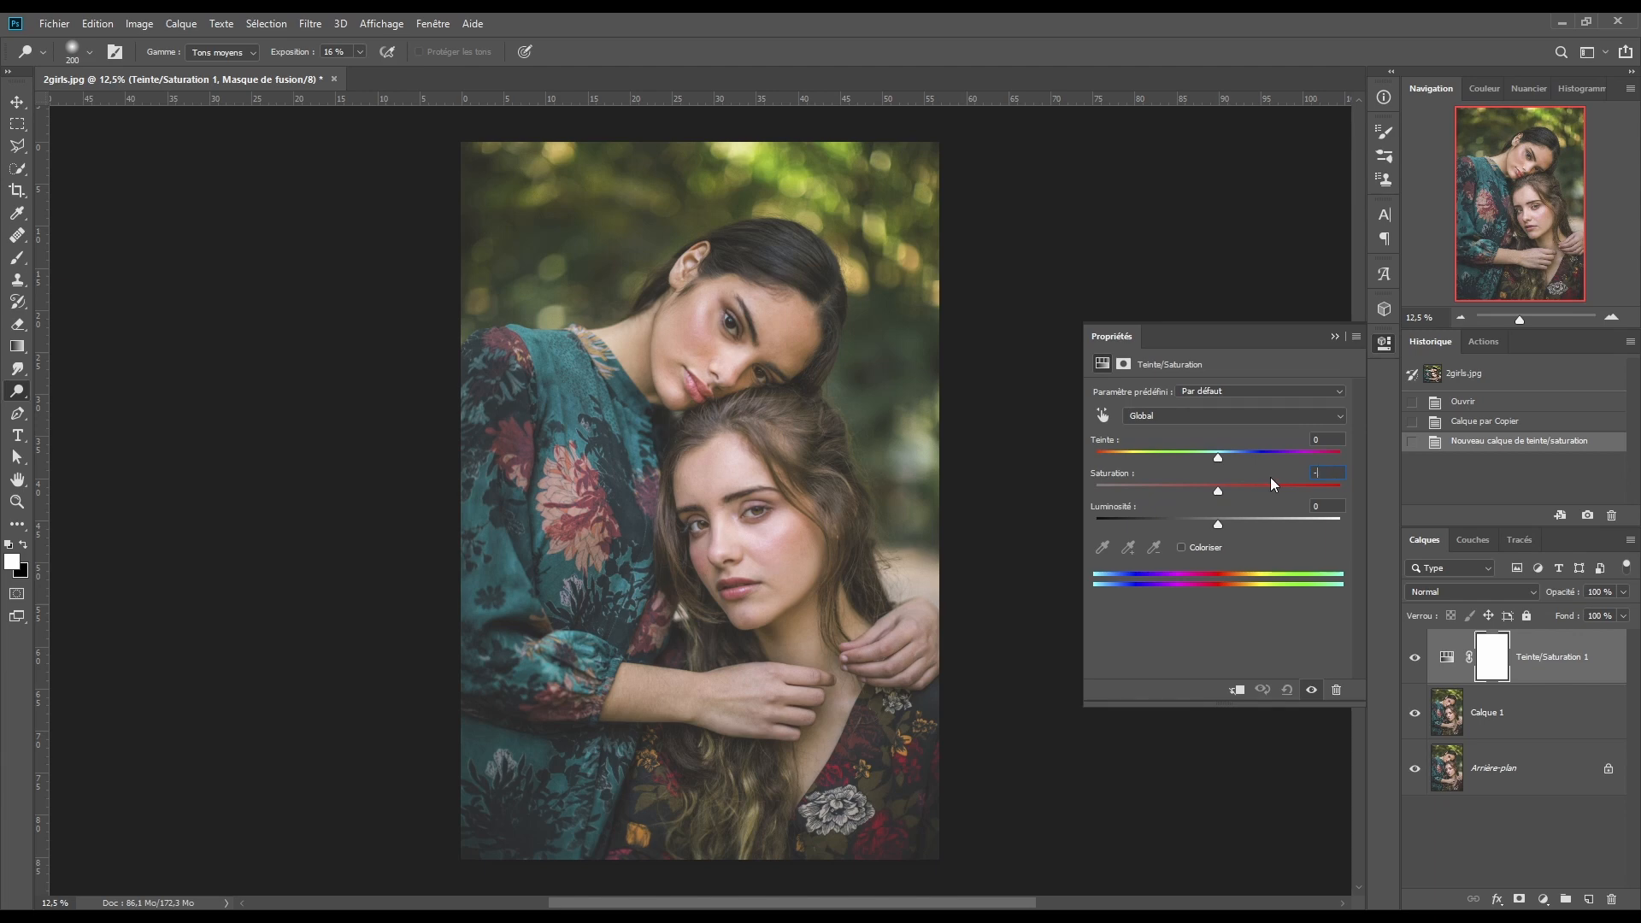
{"action": "type", "text": "-31"}
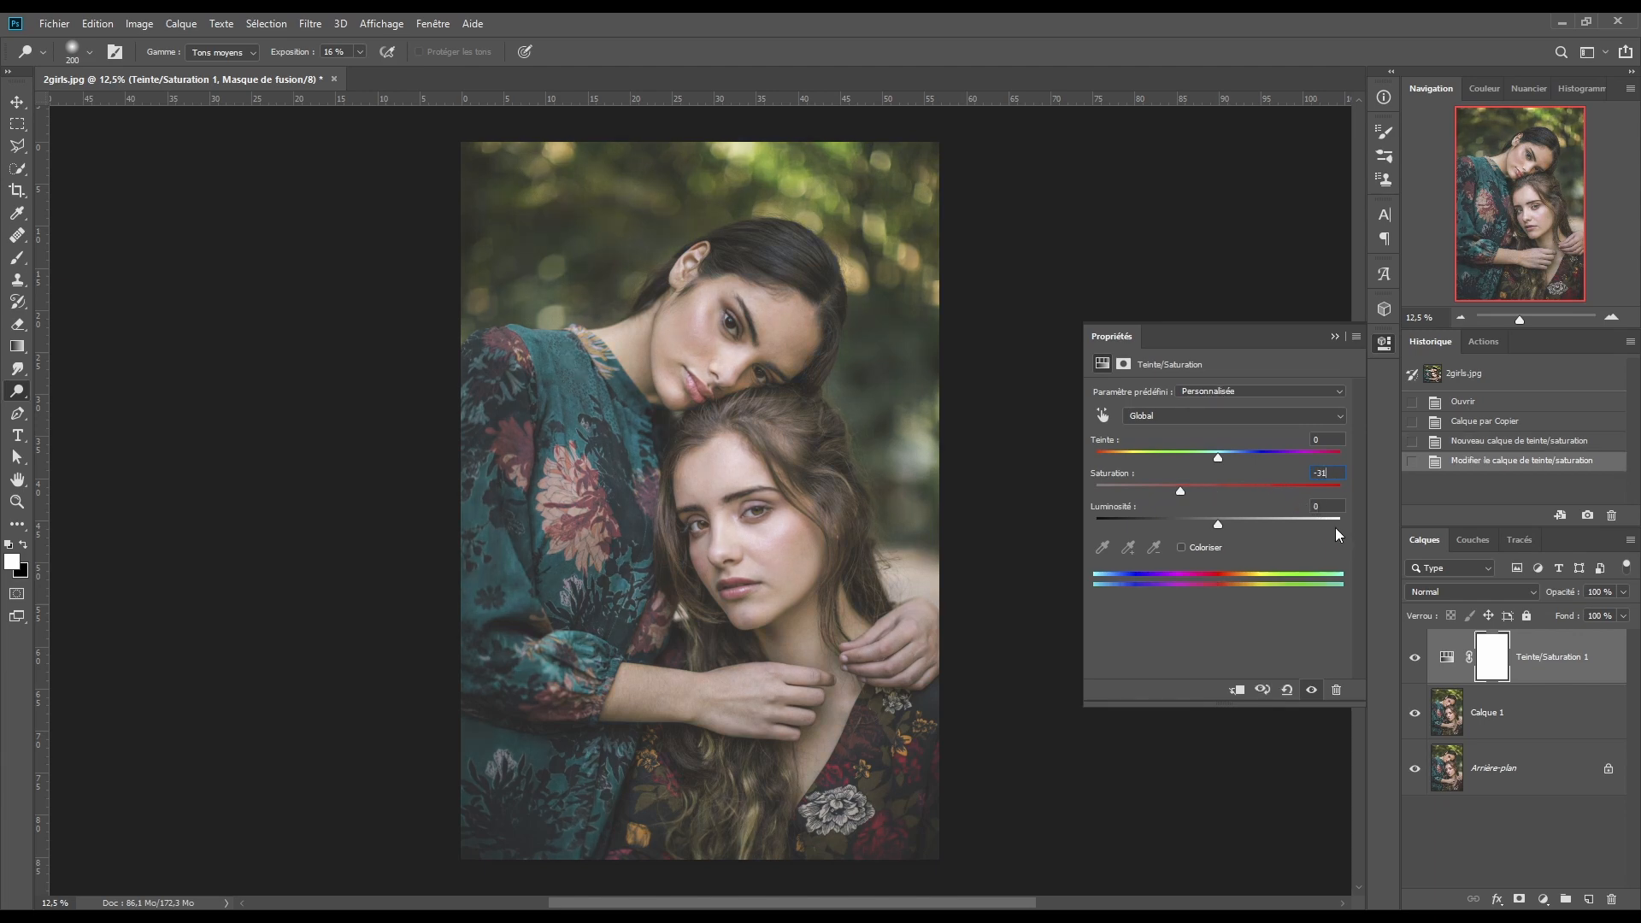
{"action": "key", "text": "Tab"}
{"action": "type", "text": "-9"}
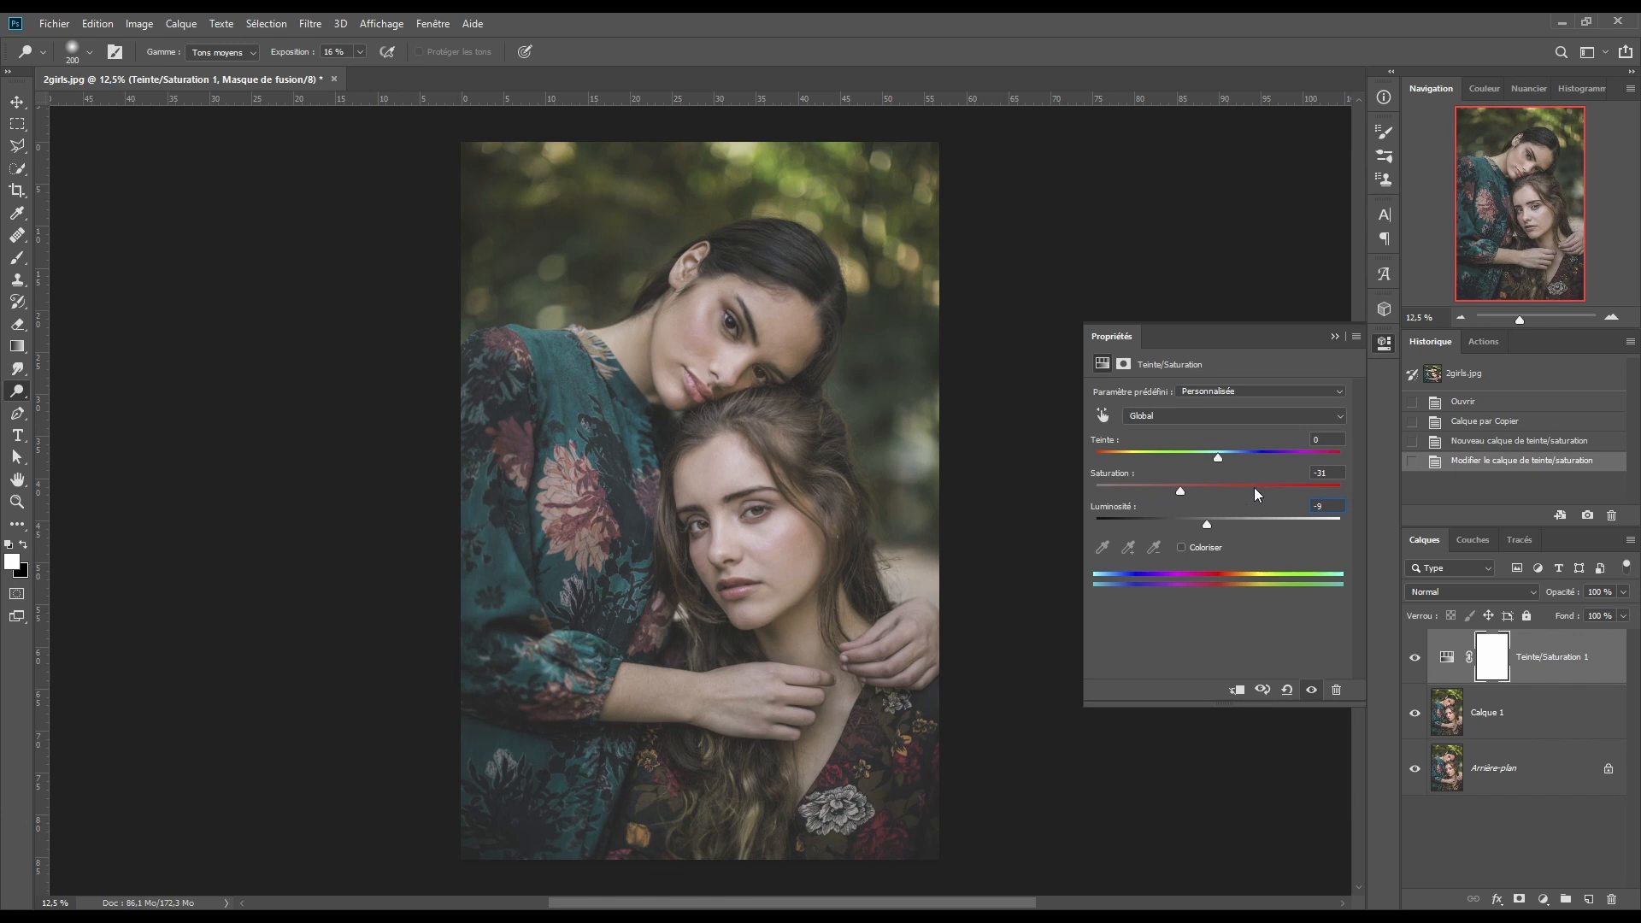
Set the Hue/Saturation adjustment's saturation to -34 for the yellows and -47 for the cyans
{"action": "left_click", "coordinate": [1192, 415]}
{"action": "left_click", "coordinate": [1175, 455]}
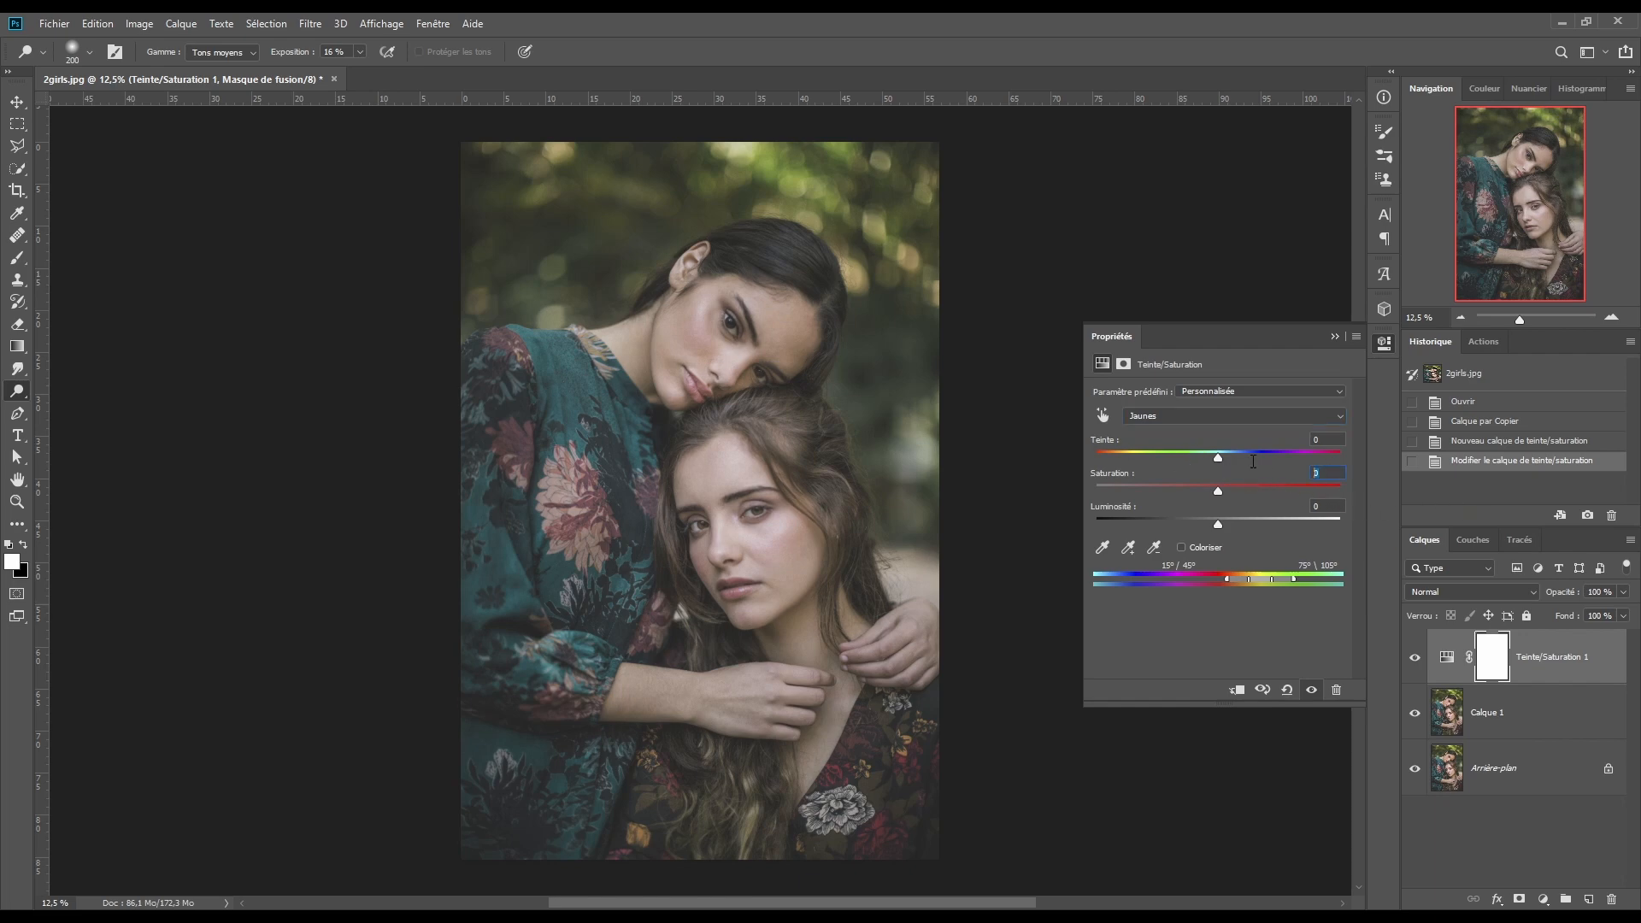
{"action": "type", "text": "-34"}
{"action": "left_click", "coordinate": [1170, 414]}
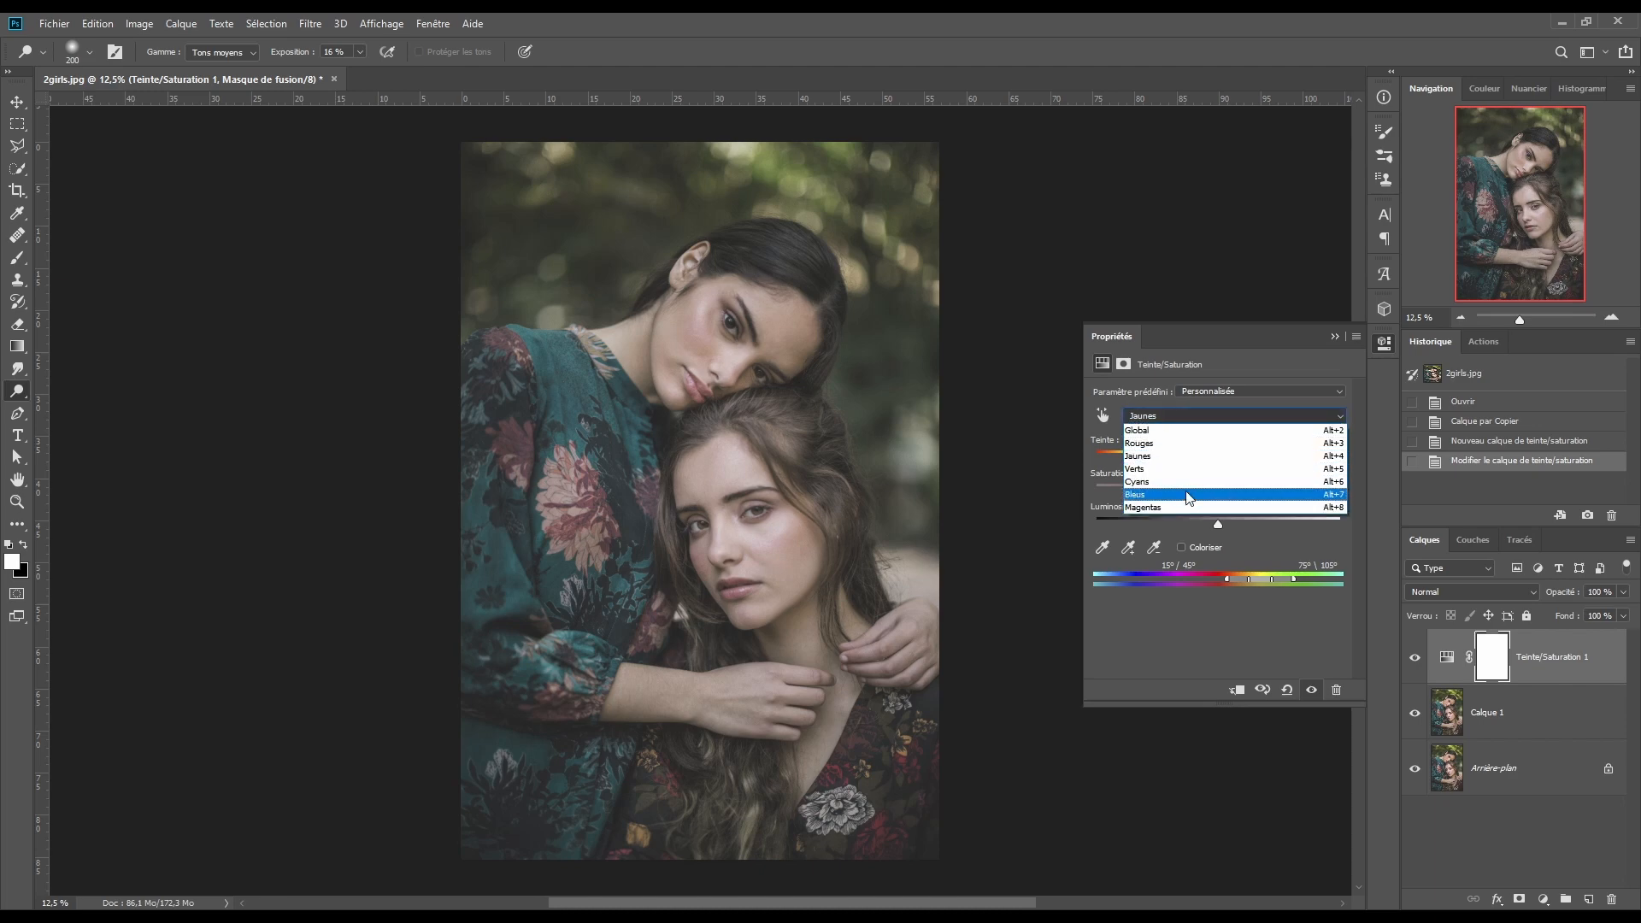
{"action": "left_click", "coordinate": [1189, 483]}
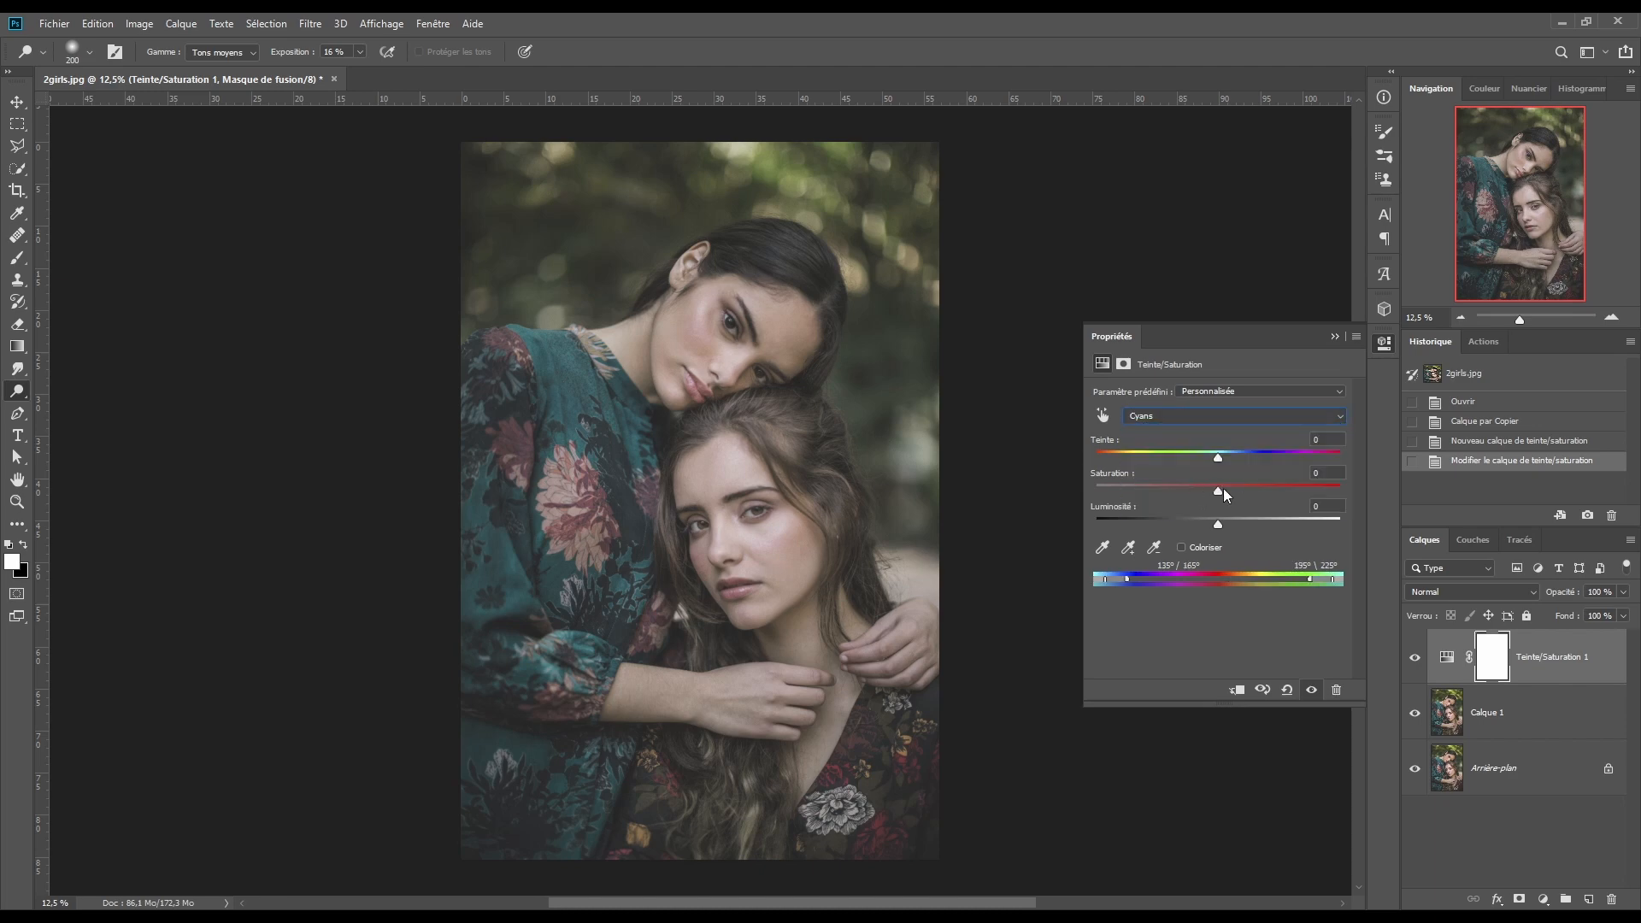
{"action": "left_click", "coordinate": [1330, 475]}
{"action": "type", "text": "-47"}
{"action": "left_click", "coordinate": [1335, 336]}
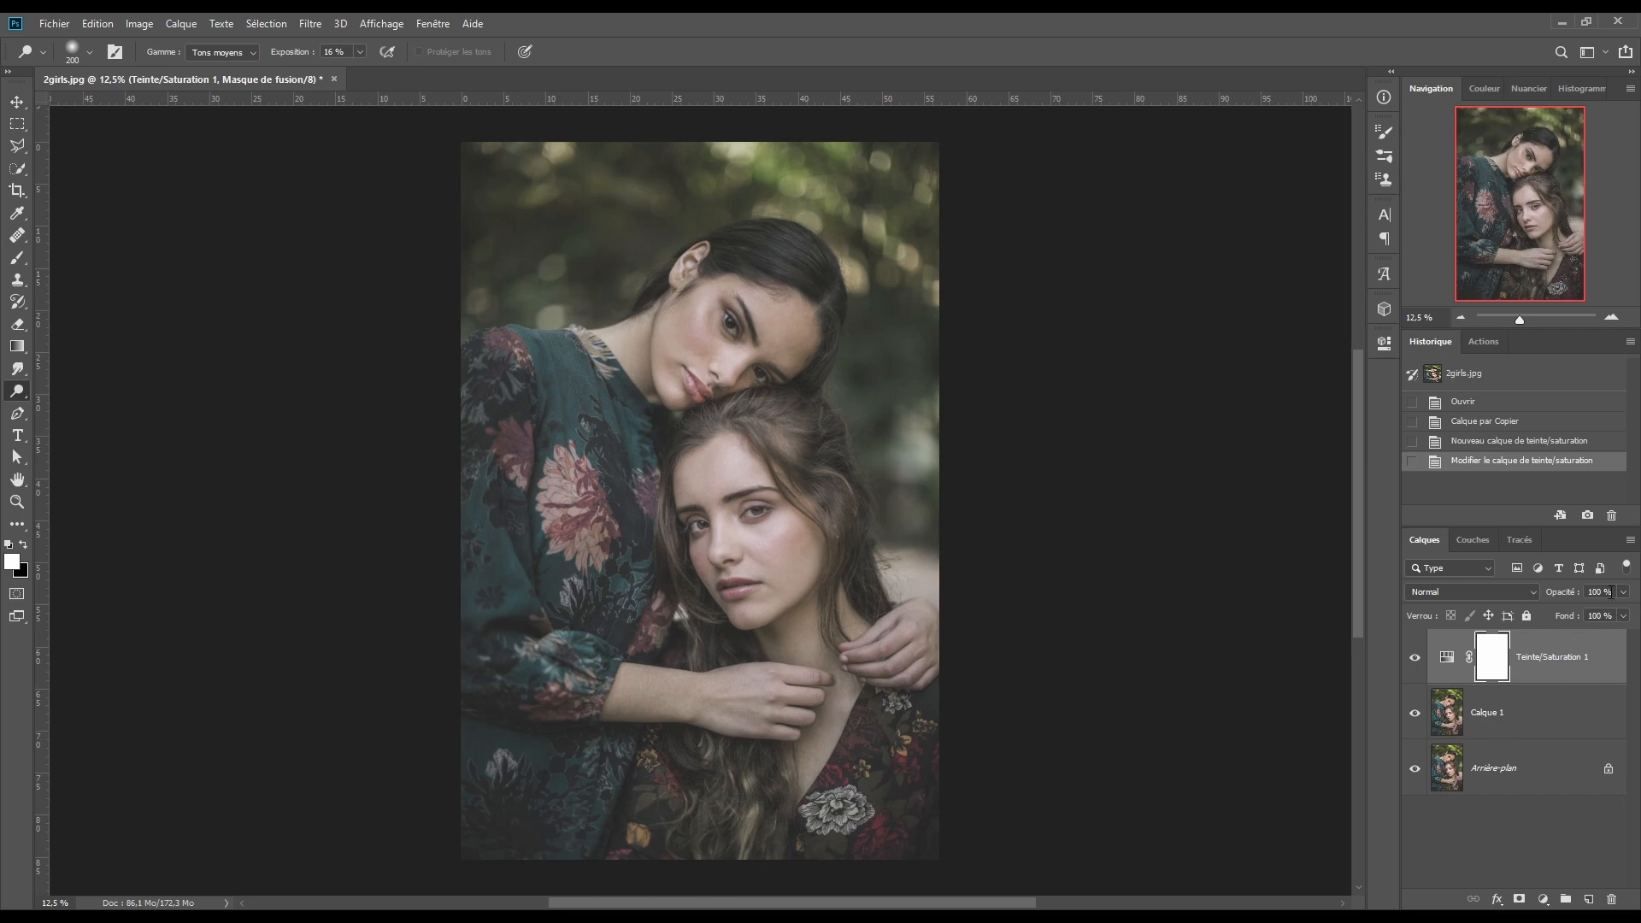
Reduce the Hue/Saturation layer's opacity to 60% and compare the image with and without it
{"action": "left_click", "coordinate": [1610, 591]}
{"action": "type", "text": "60"}
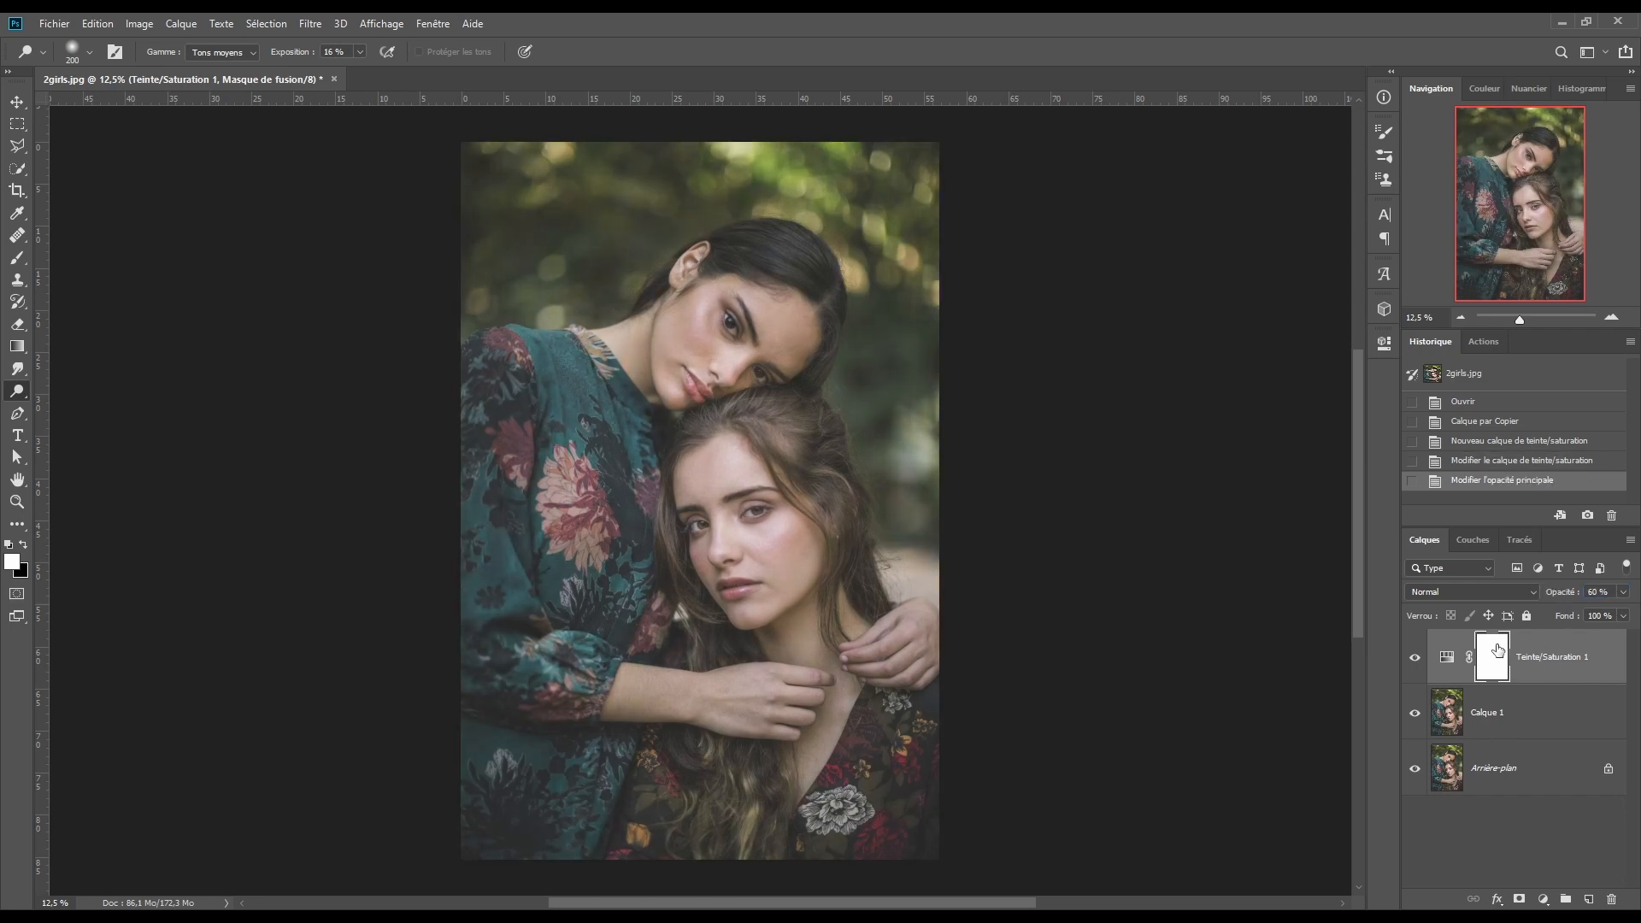
{"action": "left_click", "coordinate": [1415, 659]}
{"action": "left_click", "coordinate": [1415, 662]}
Add a Curves adjustment and shape its RGB curve with a black point raised to 35, points near 87/94 and 166/167, and white lowered to 228
{"action": "left_click", "coordinate": [1543, 899]}
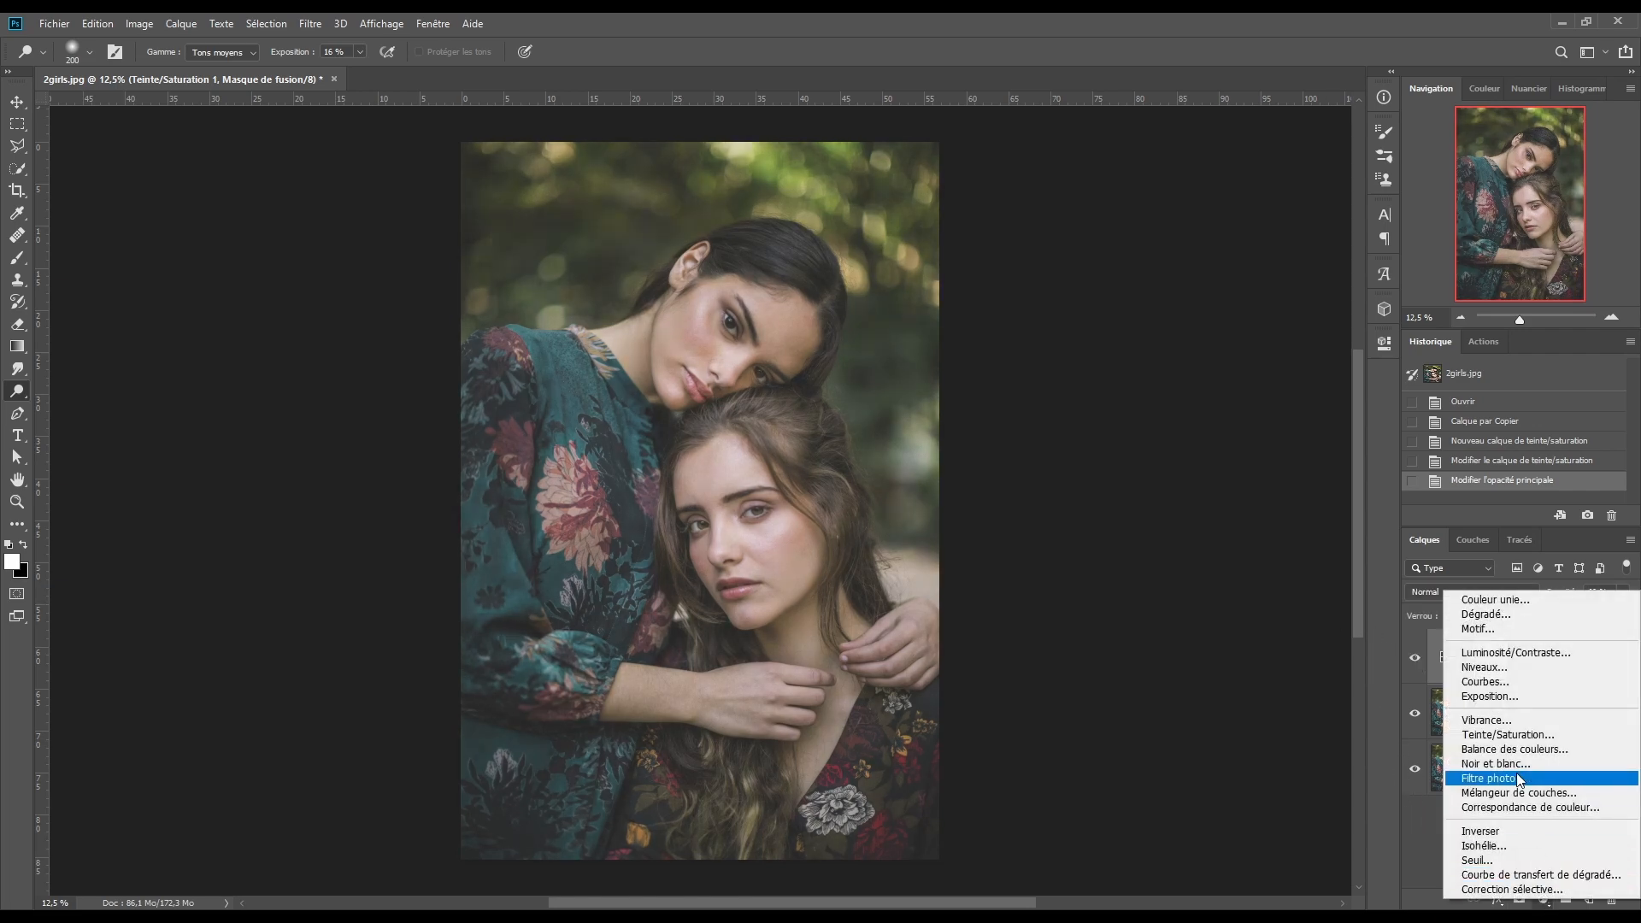
{"action": "left_click", "coordinate": [1490, 682]}
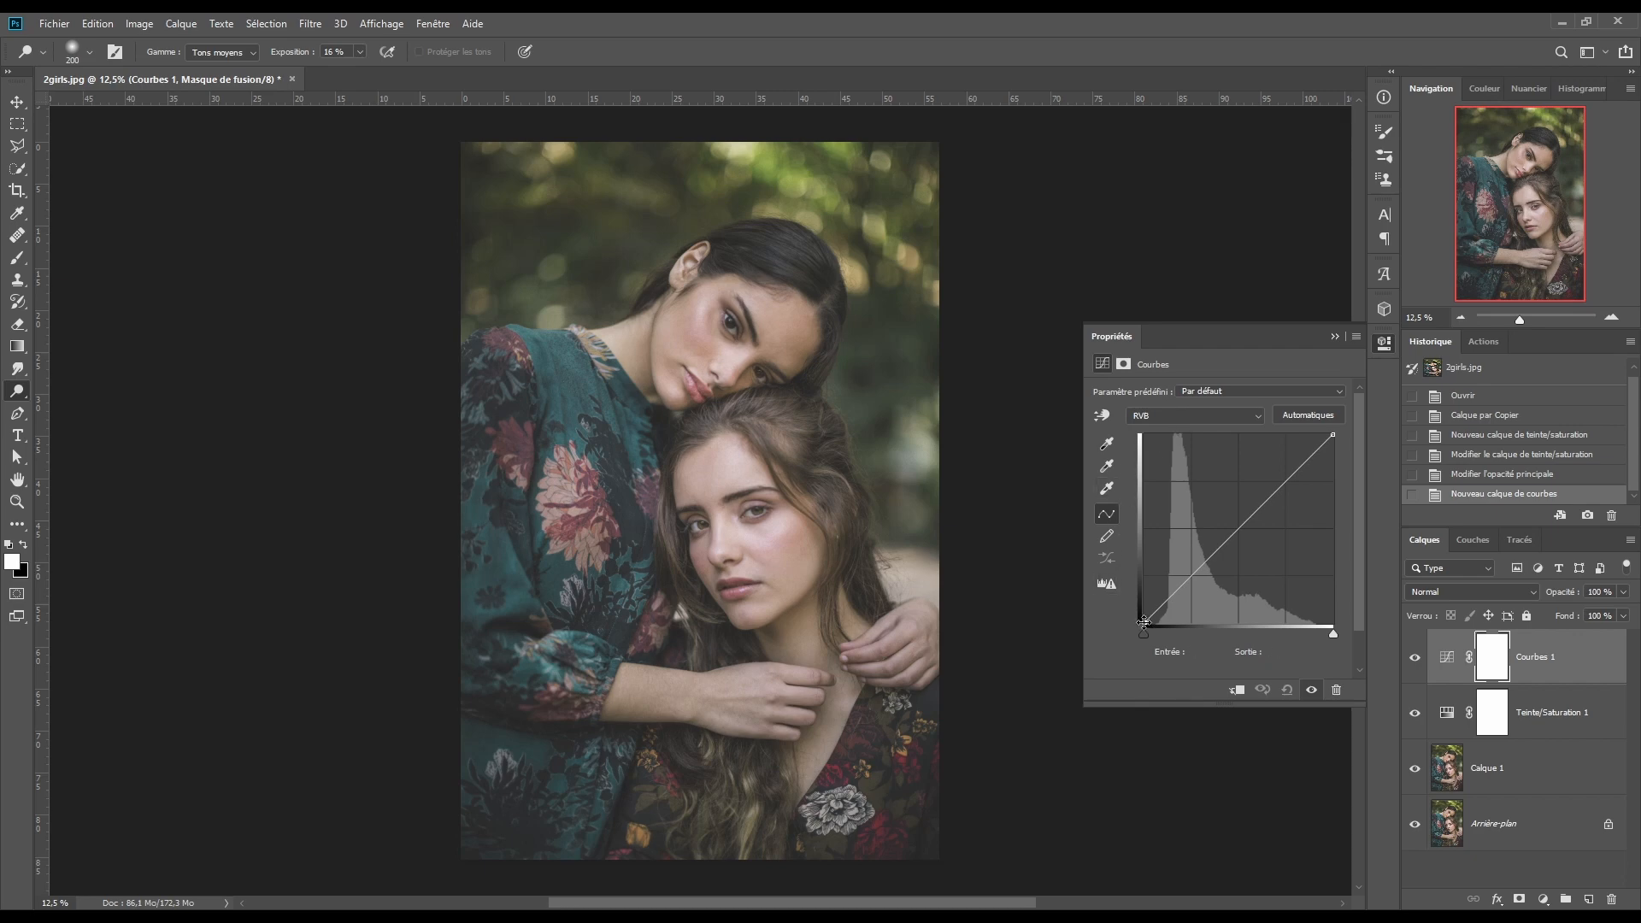
{"action": "left_click_drag", "start_coordinate": [1144, 622], "coordinate": [1137, 597]}
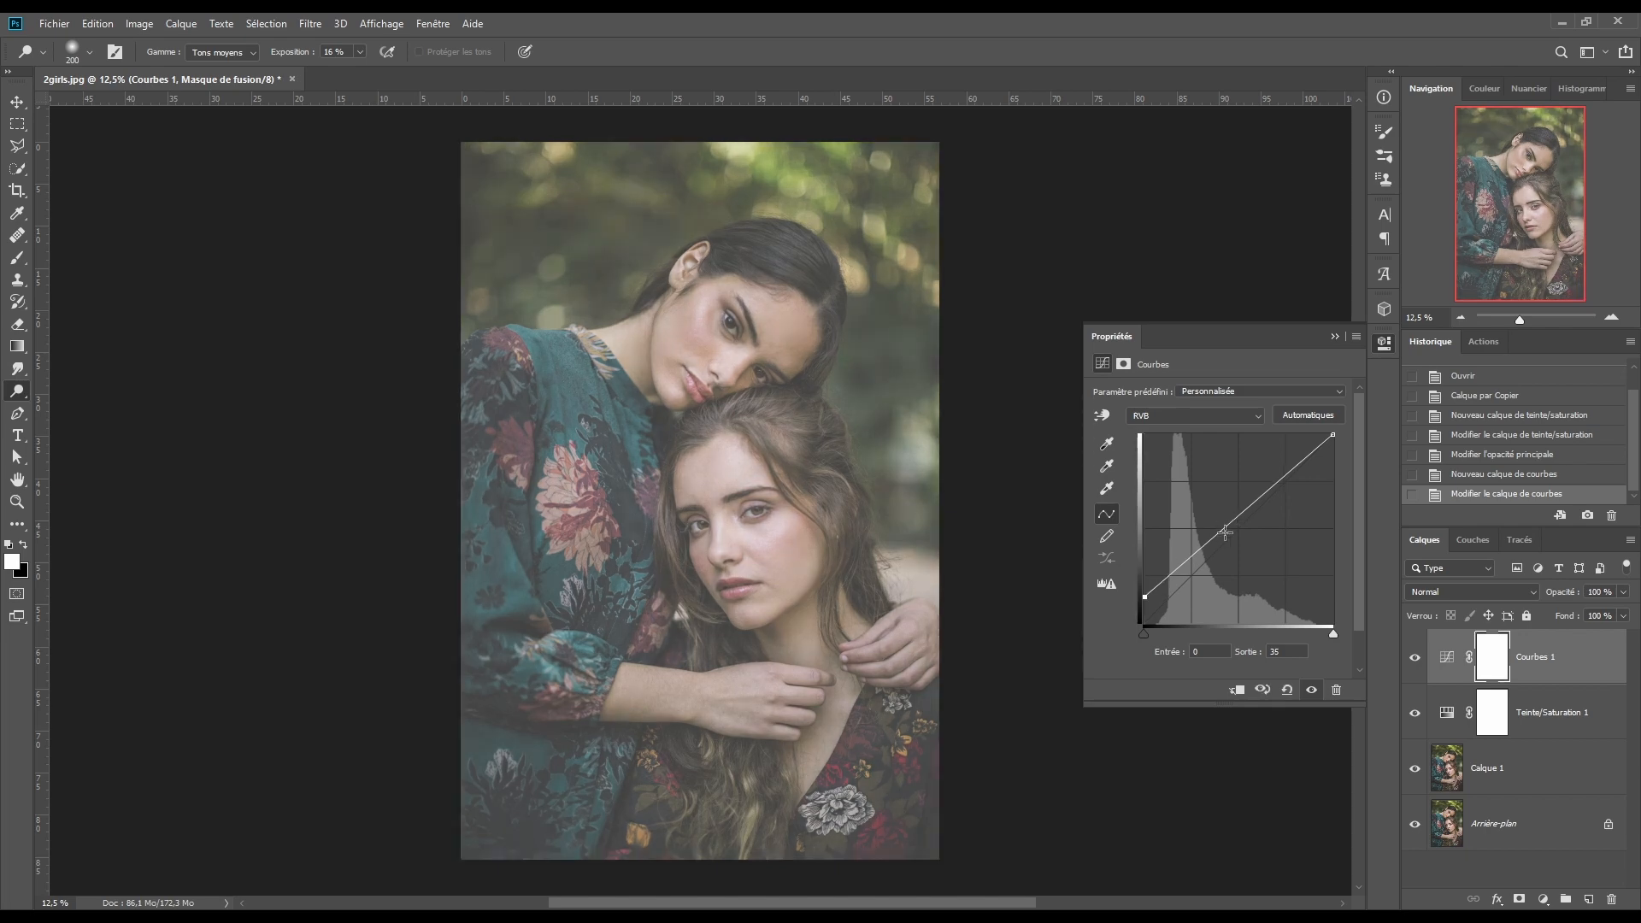
{"action": "left_click_drag", "start_coordinate": [1202, 543], "coordinate": [1208, 554]}
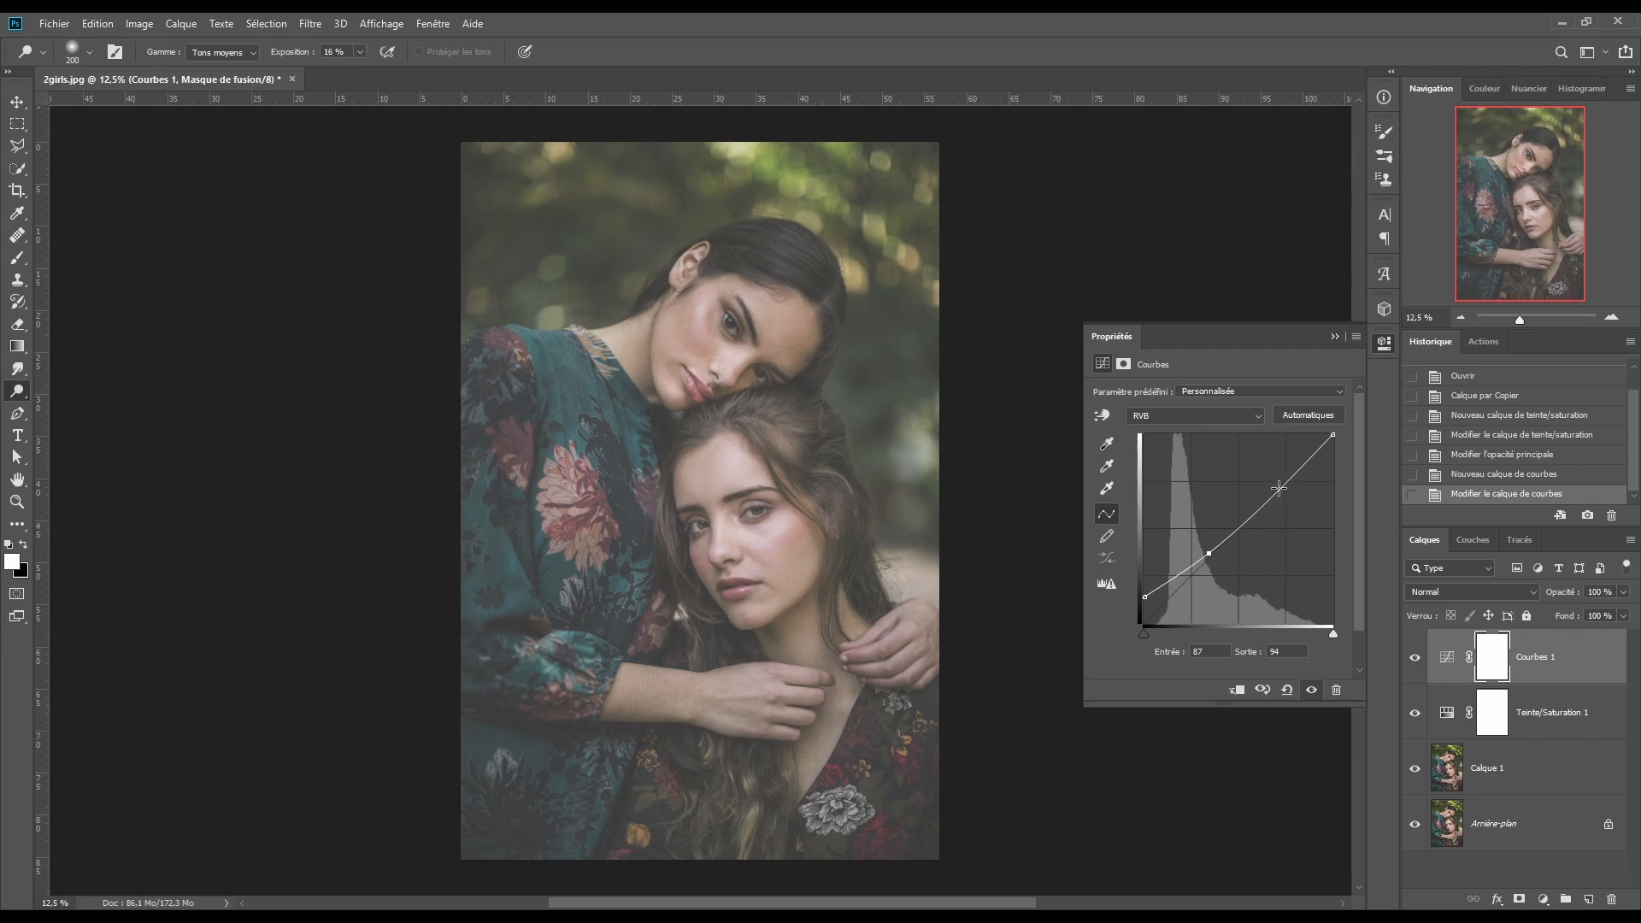
{"action": "left_click_drag", "start_coordinate": [1275, 497], "coordinate": [1266, 499]}
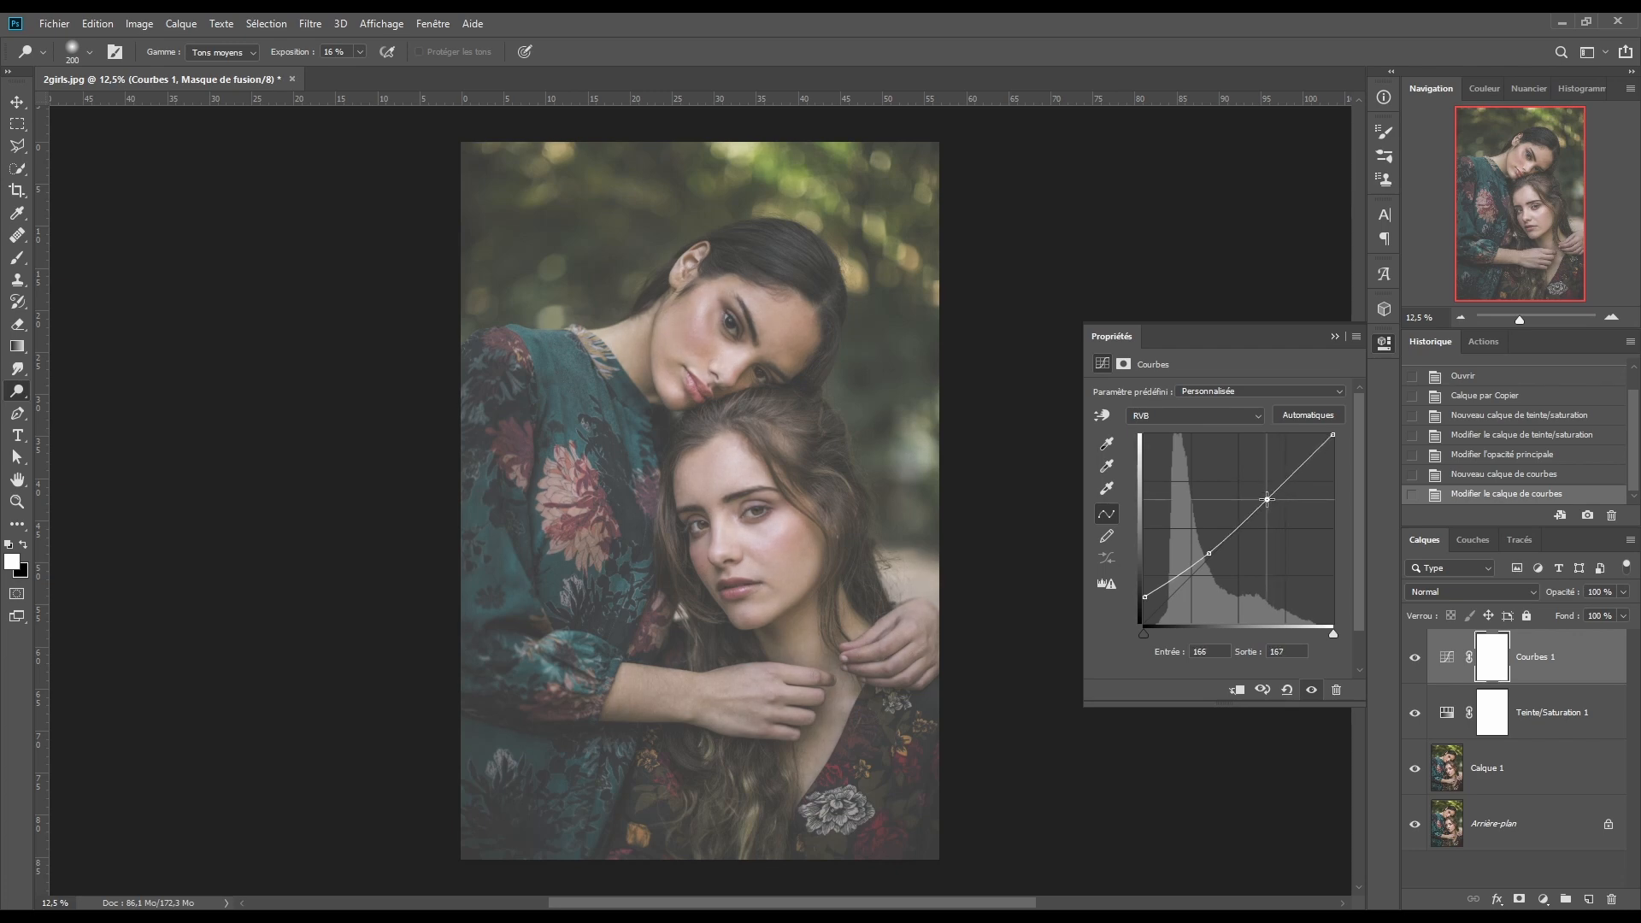
{"action": "left_click", "coordinate": [1333, 435]}
{"action": "left_click_drag", "start_coordinate": [1333, 435], "coordinate": [1340, 455]}
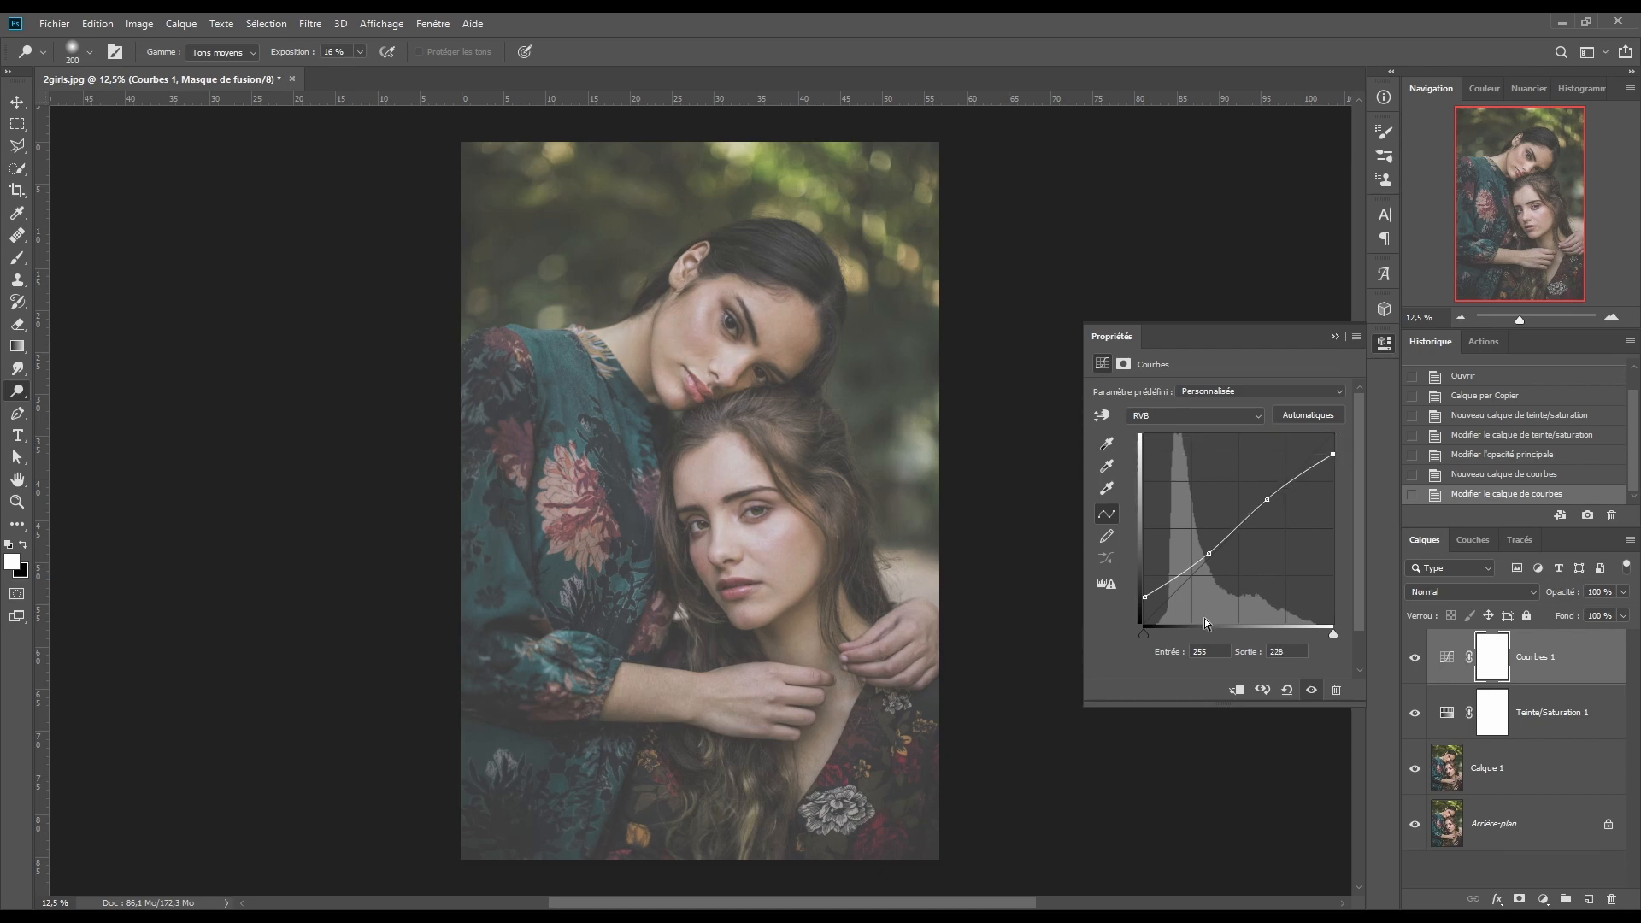
Set the RGB curve's black point output to 26 and its shadow point to input 74, output 72
{"action": "left_click", "coordinate": [1145, 597]}
{"action": "double_click", "coordinate": [1296, 652]}
{"action": "type", "text": "26"}
{"action": "left_click", "coordinate": [1208, 554]}
{"action": "double_click", "coordinate": [1200, 651]}
{"action": "type", "text": "74"}
{"action": "double_click", "coordinate": [1274, 651]}
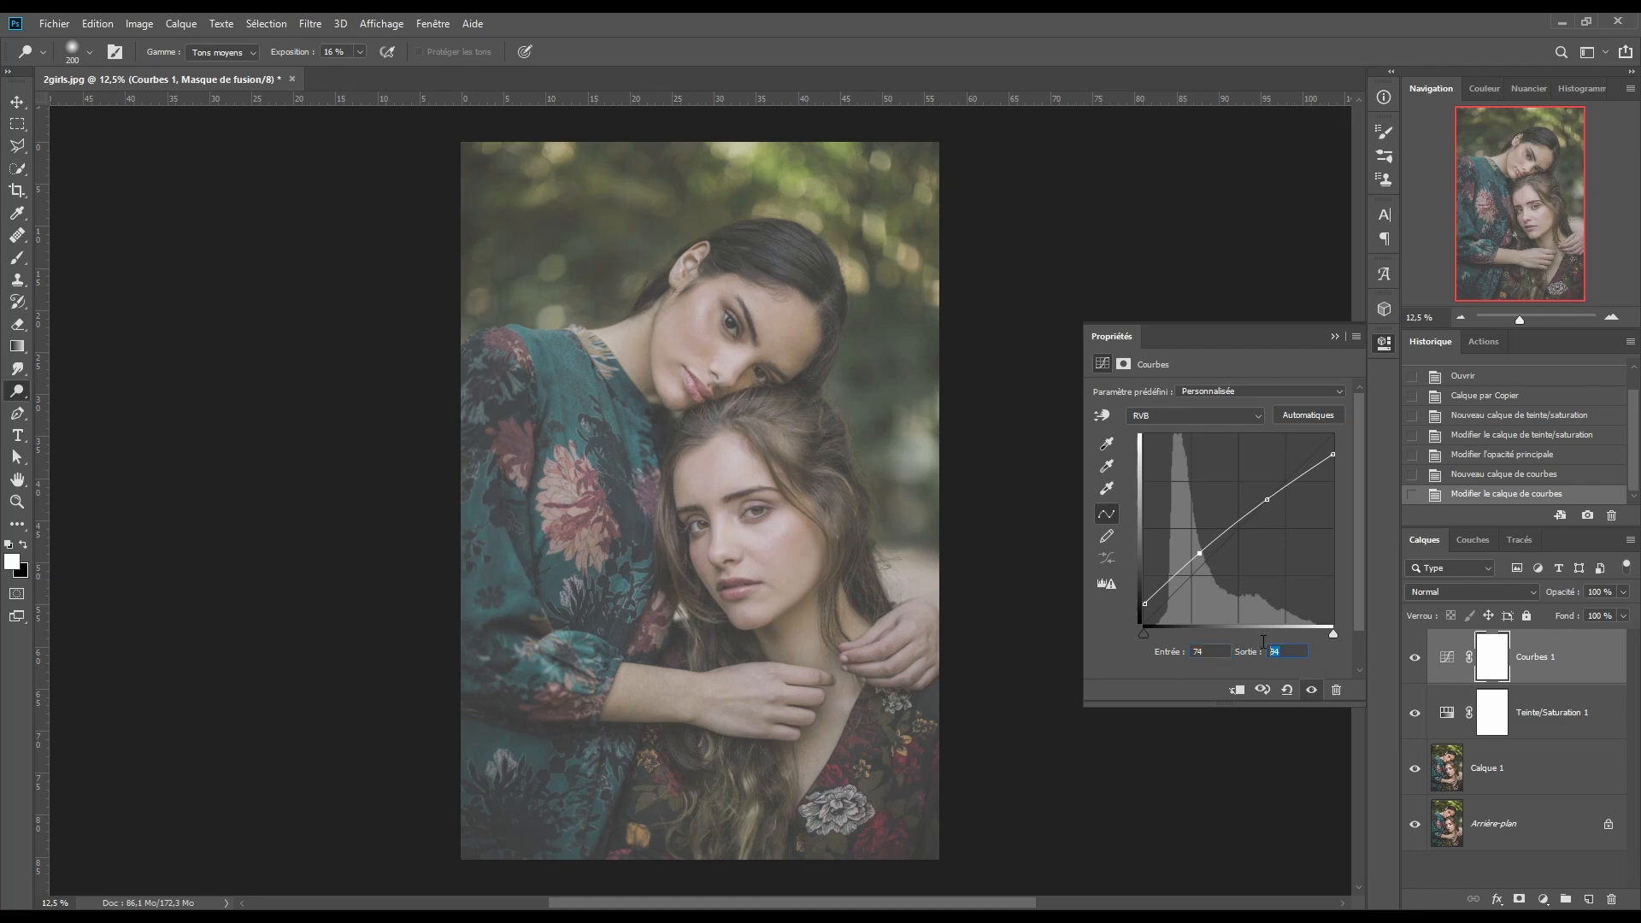
{"action": "type", "text": "72"}
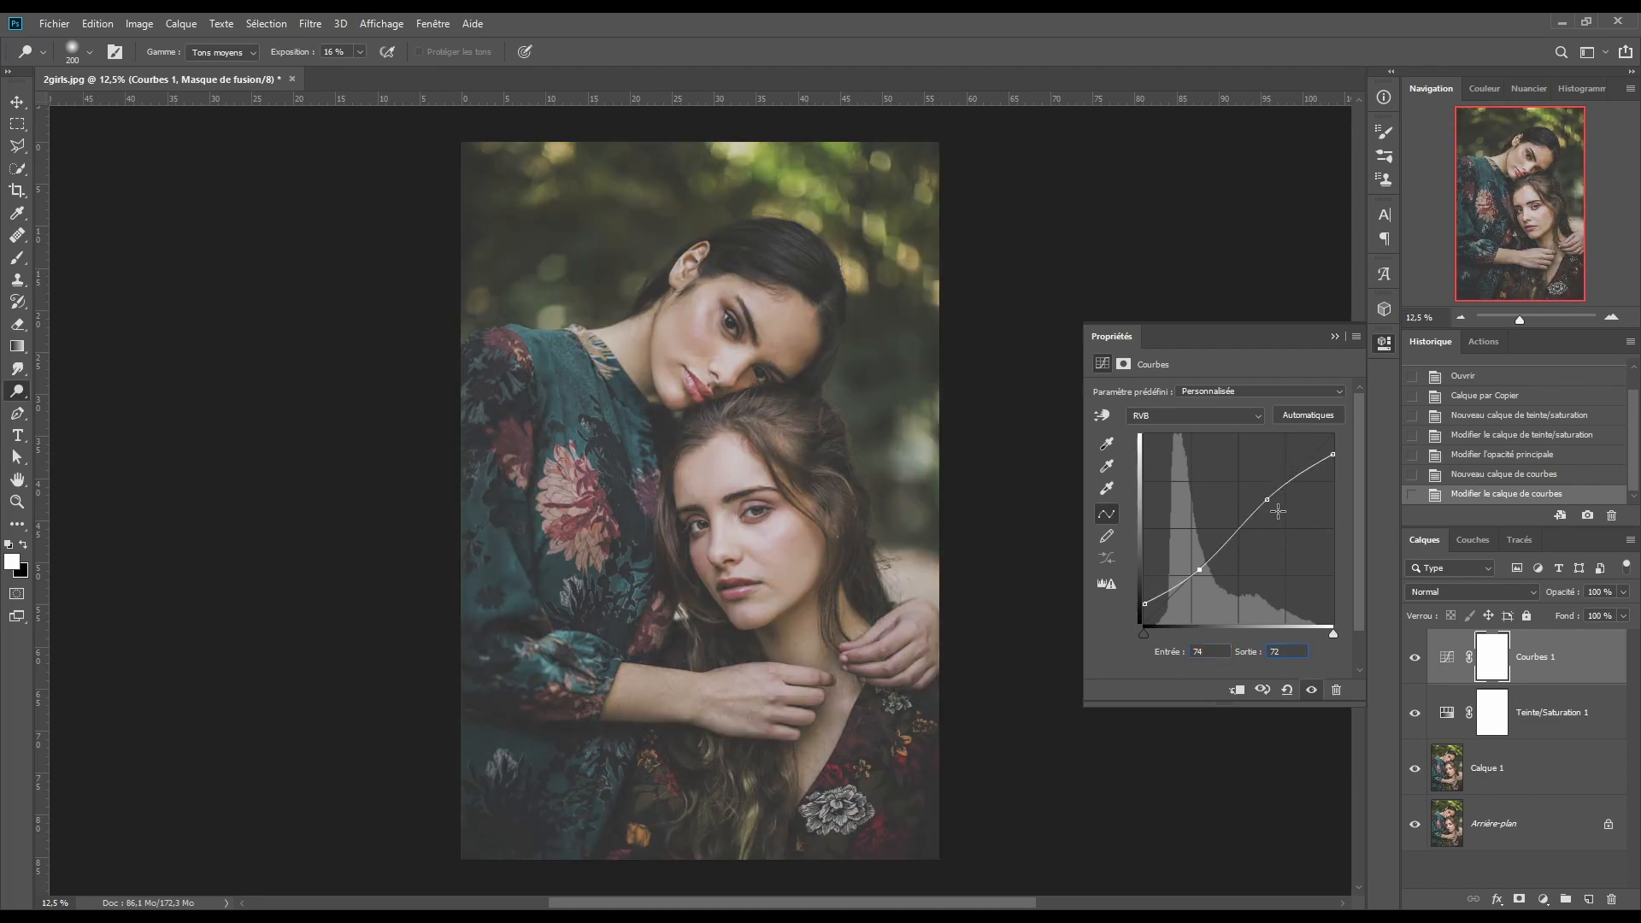
Set the RGB curve's highlight point to input 159, output 160 and its white point output to 238, then compare before and after
{"action": "left_click", "coordinate": [1266, 501]}
{"action": "double_click", "coordinate": [1201, 651]}
{"action": "type", "text": "159"}
{"action": "double_click", "coordinate": [1282, 652]}
{"action": "type", "text": "160"}
{"action": "left_click", "coordinate": [1332, 455]}
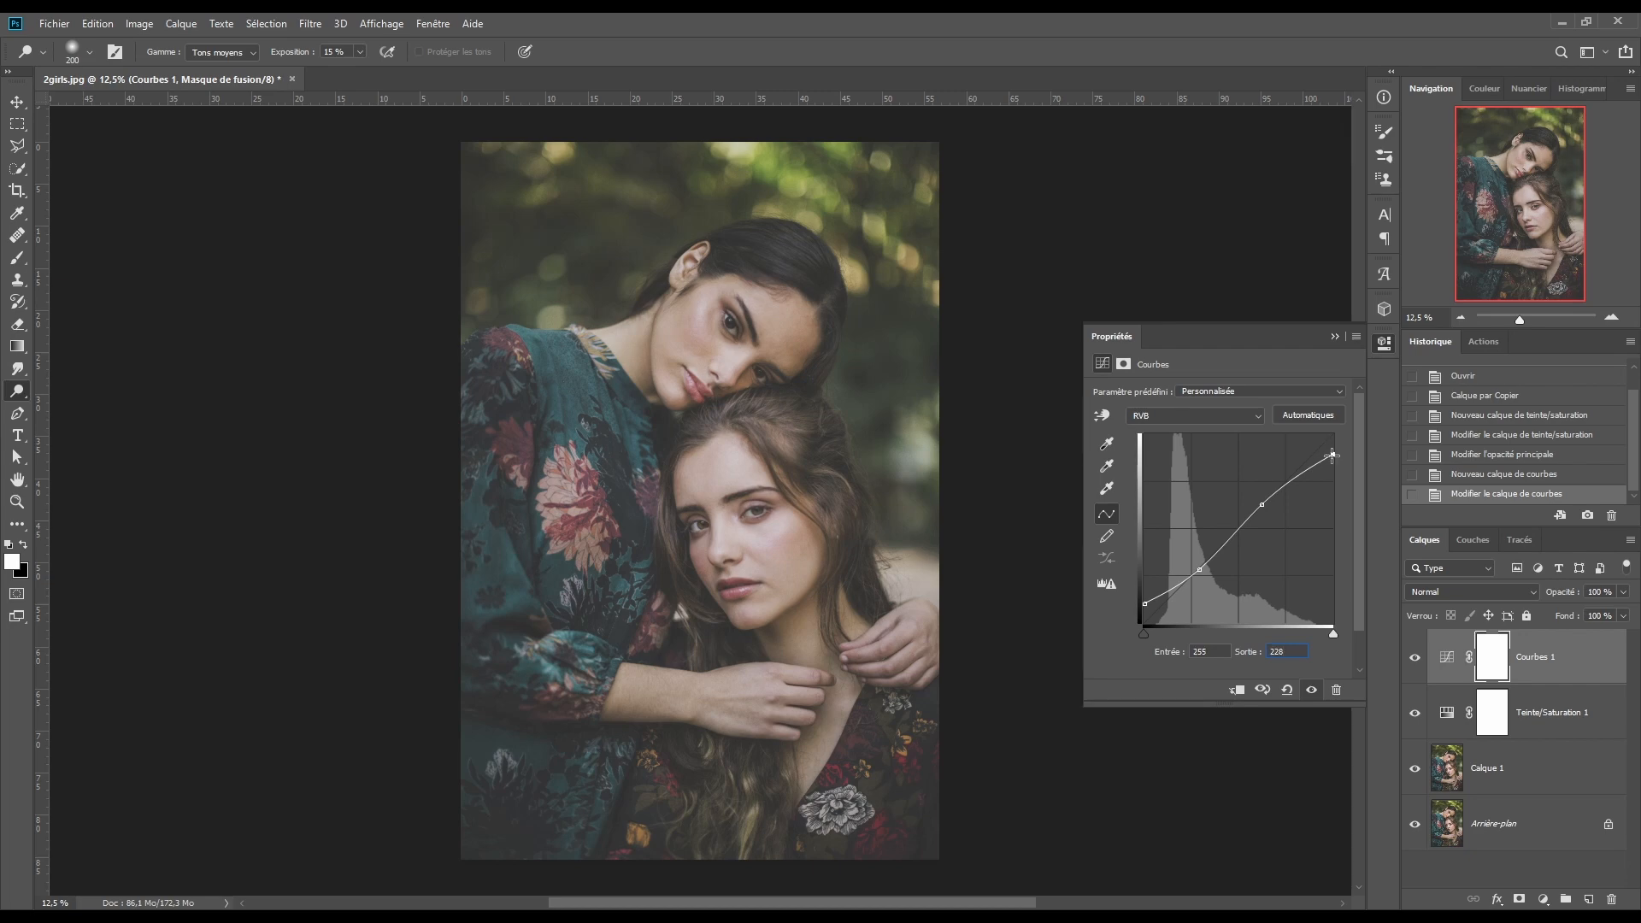
{"action": "double_click", "coordinate": [1275, 651]}
{"action": "type", "text": "238"}
{"action": "left_click", "coordinate": [1333, 336]}
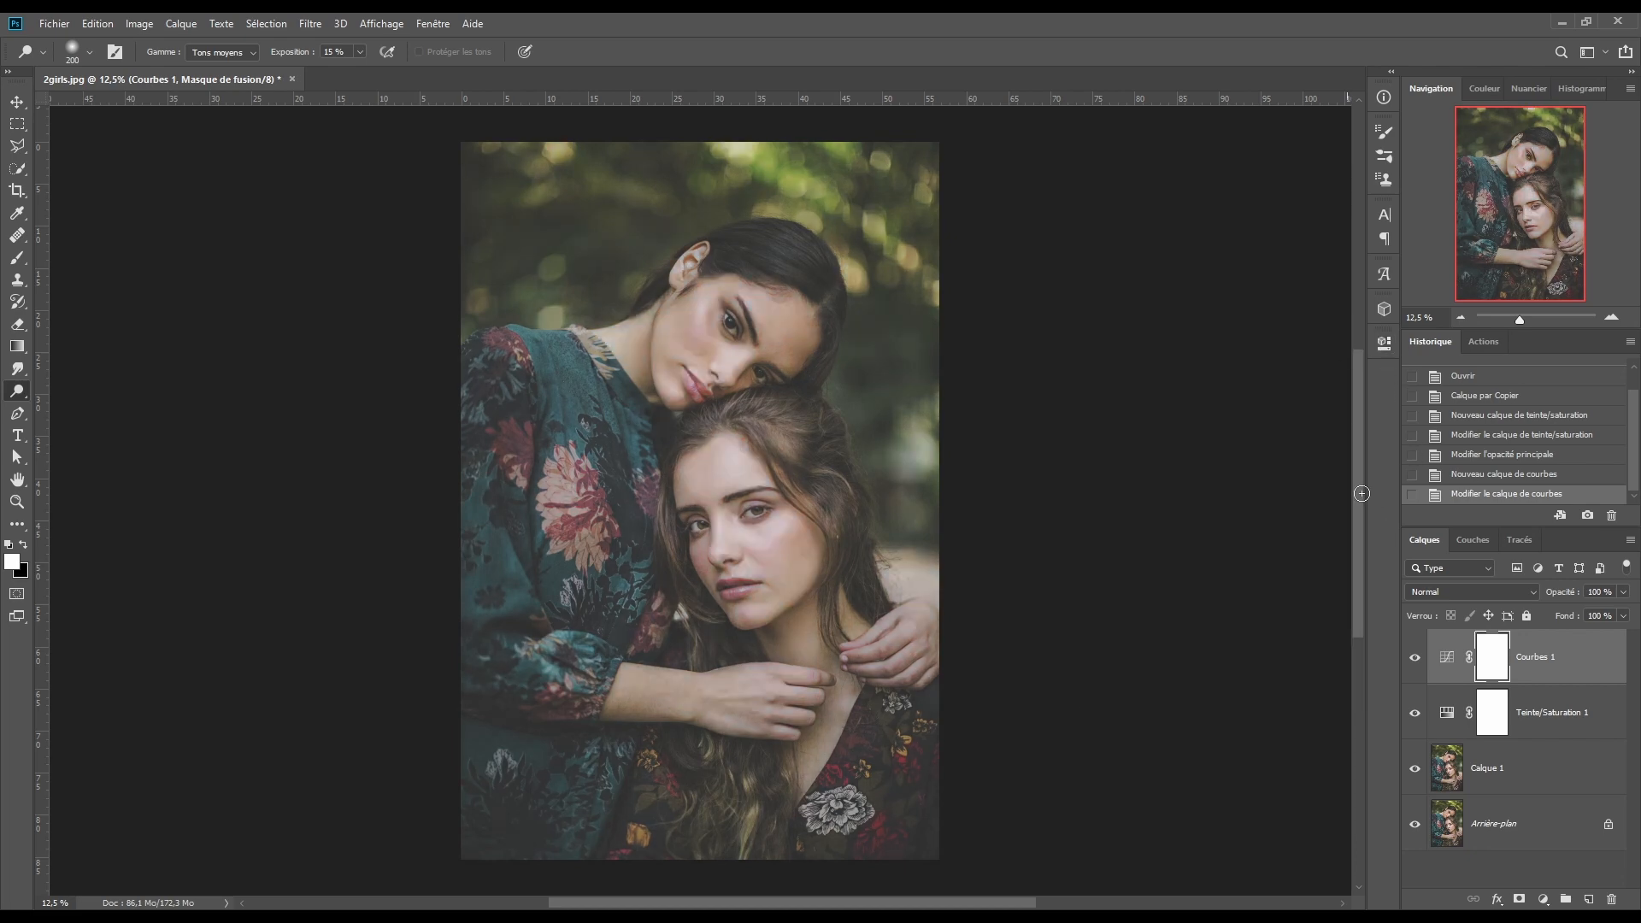
{"action": "left_click", "coordinate": [1414, 659]}
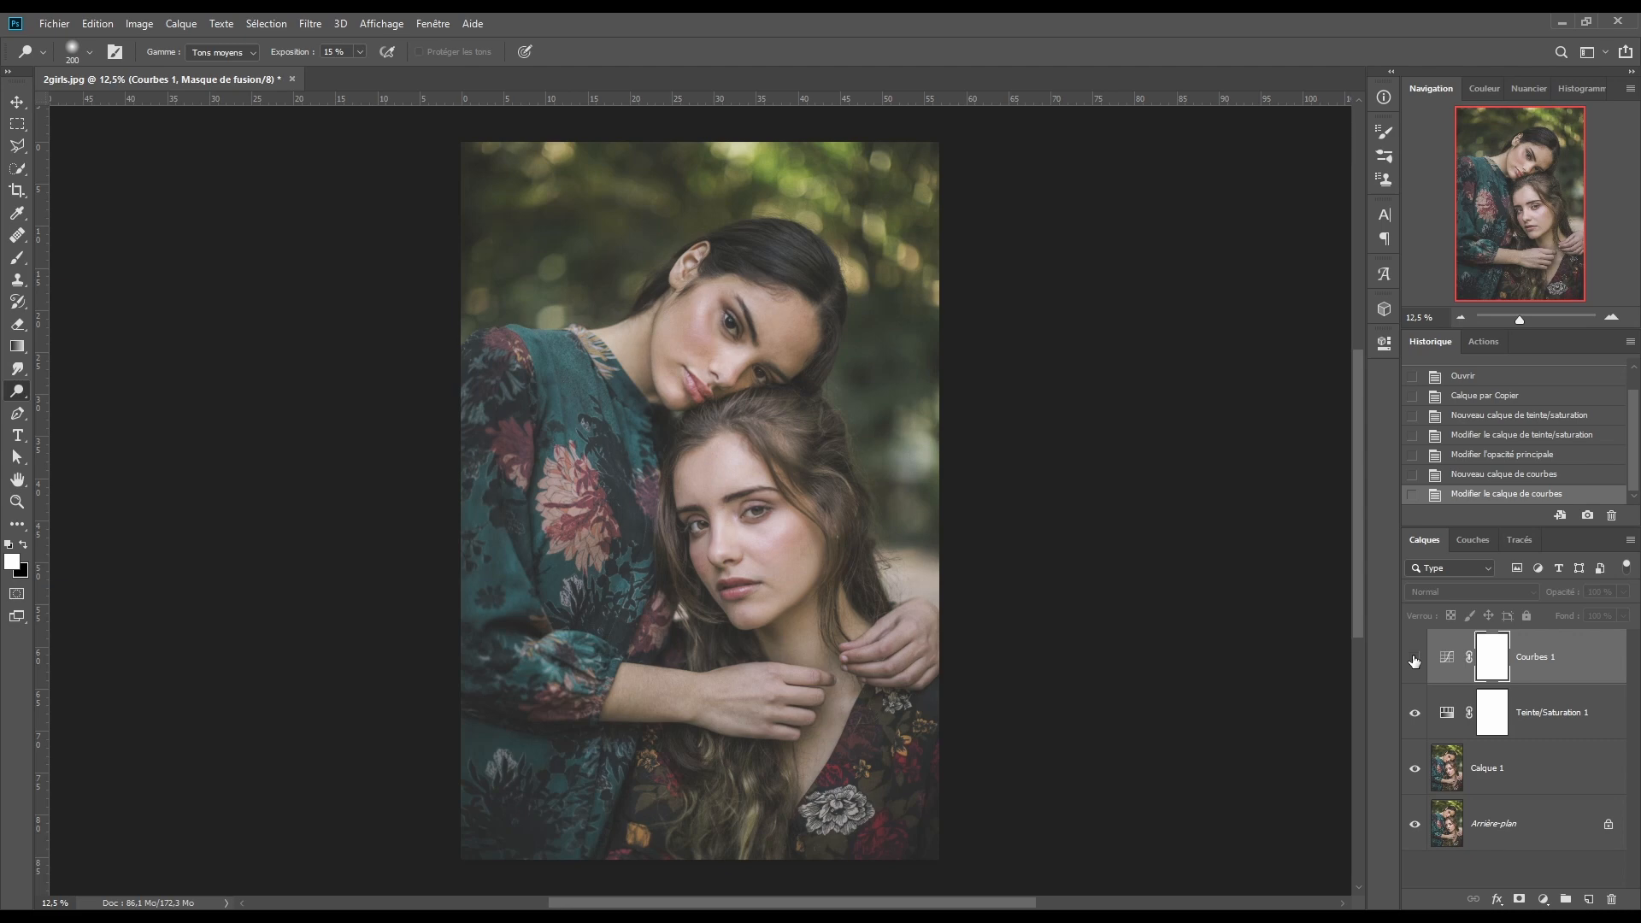
{"action": "left_click", "coordinate": [1415, 659]}
In the blue channel of the Curves adjustment, raise the black point output to 30 and add a shadow point at input 78, output 80
{"action": "double_click", "coordinate": [1446, 656]}
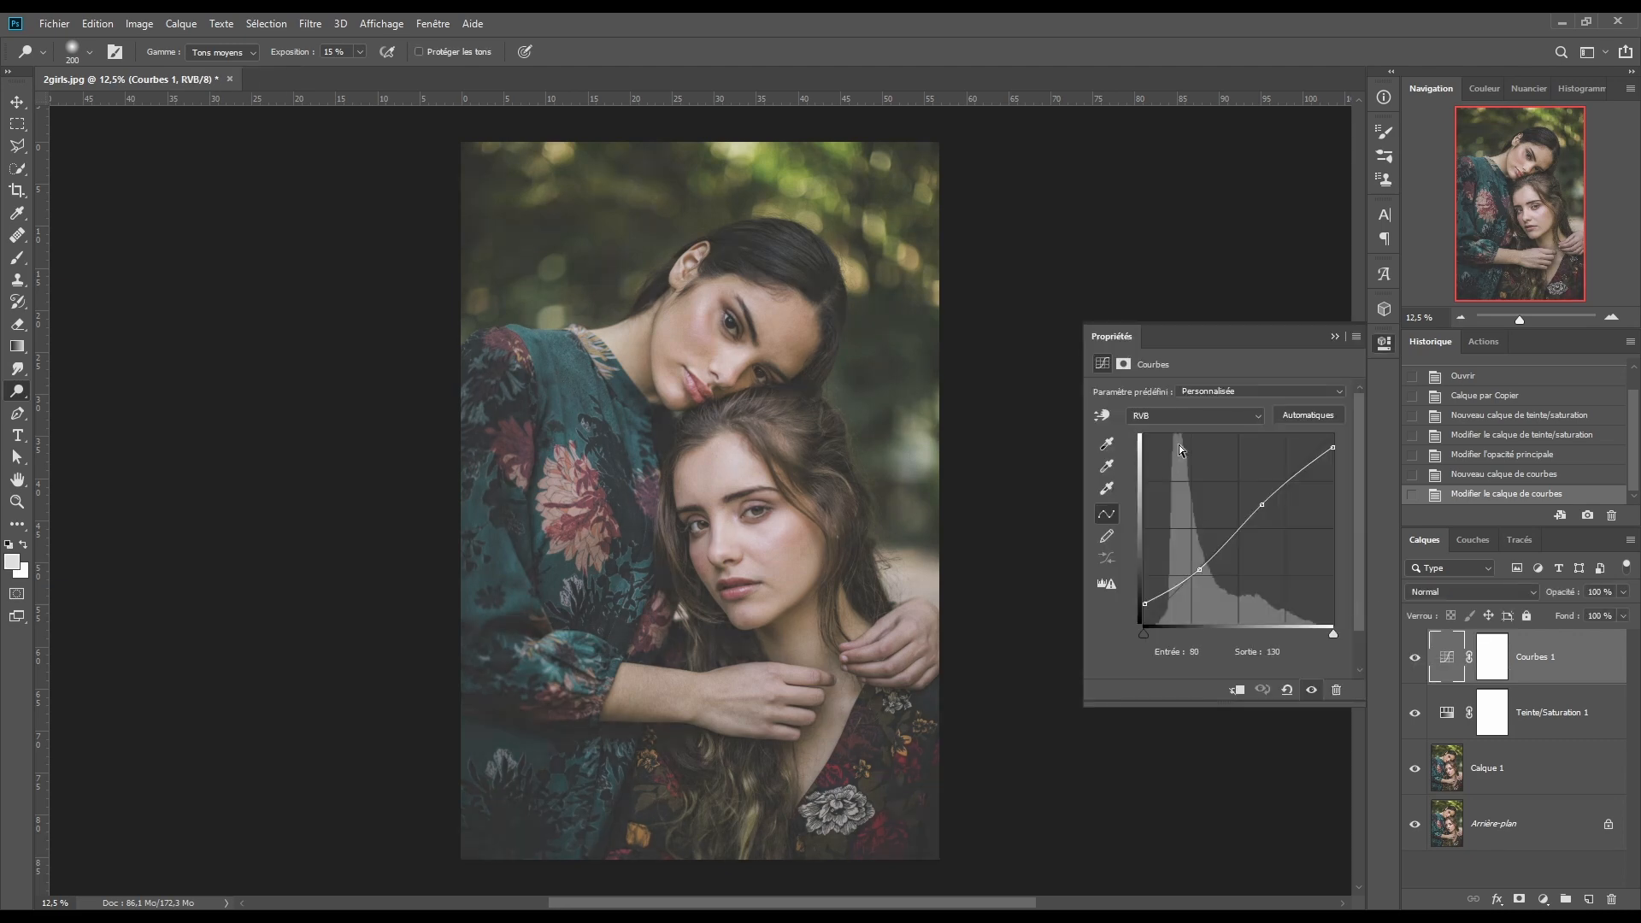
{"action": "left_click", "coordinate": [1176, 416]}
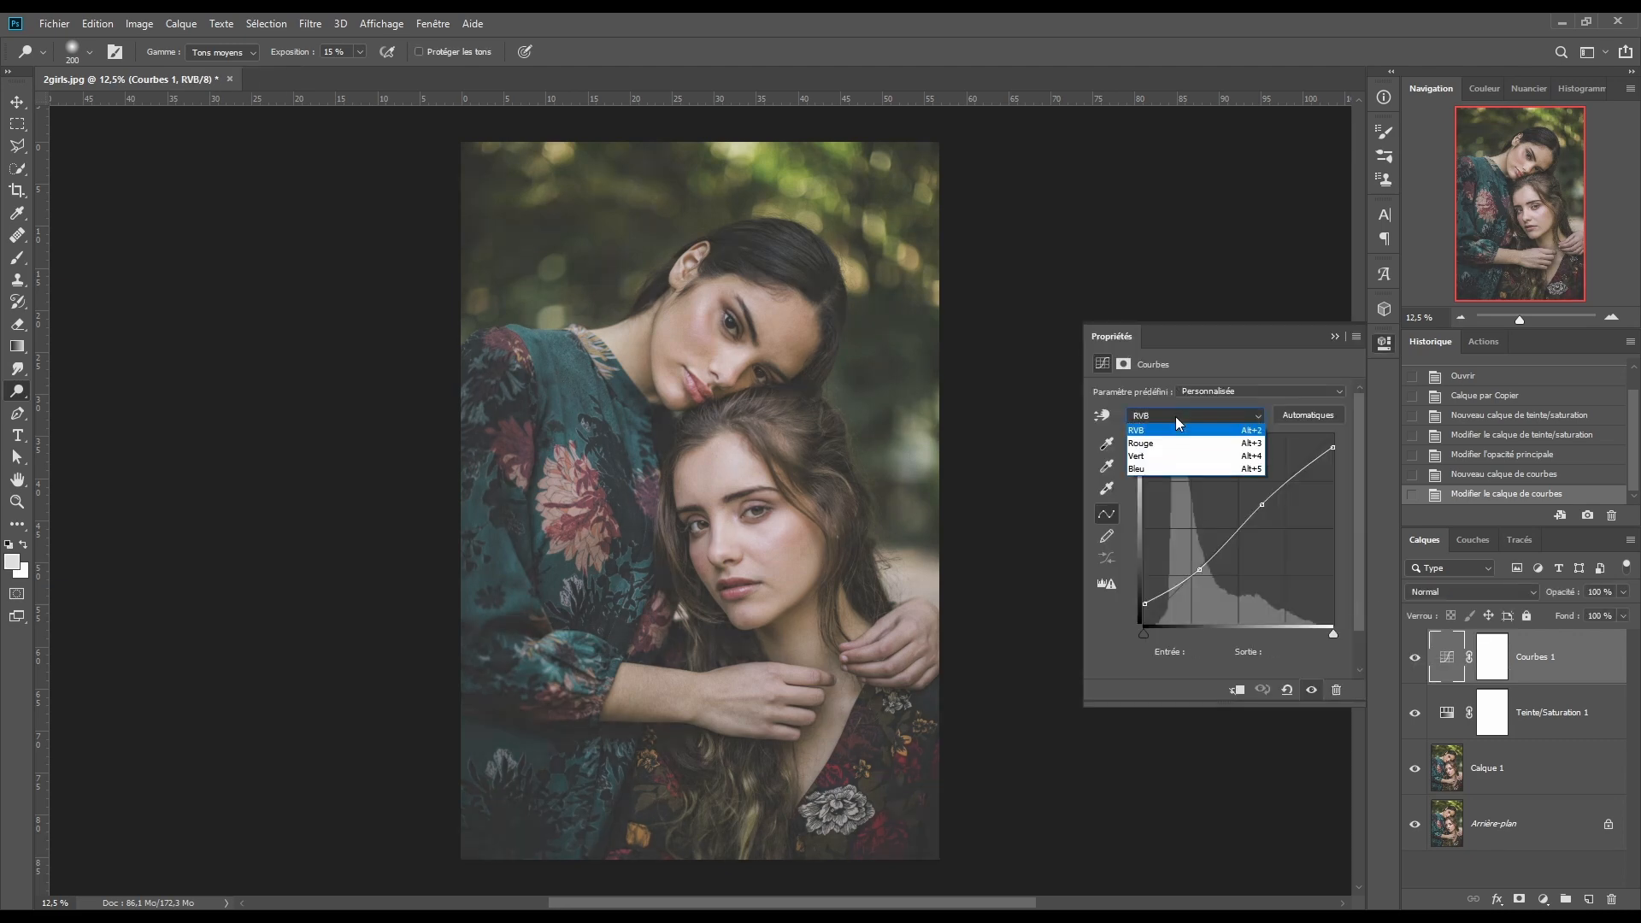
{"action": "left_click", "coordinate": [1148, 469]}
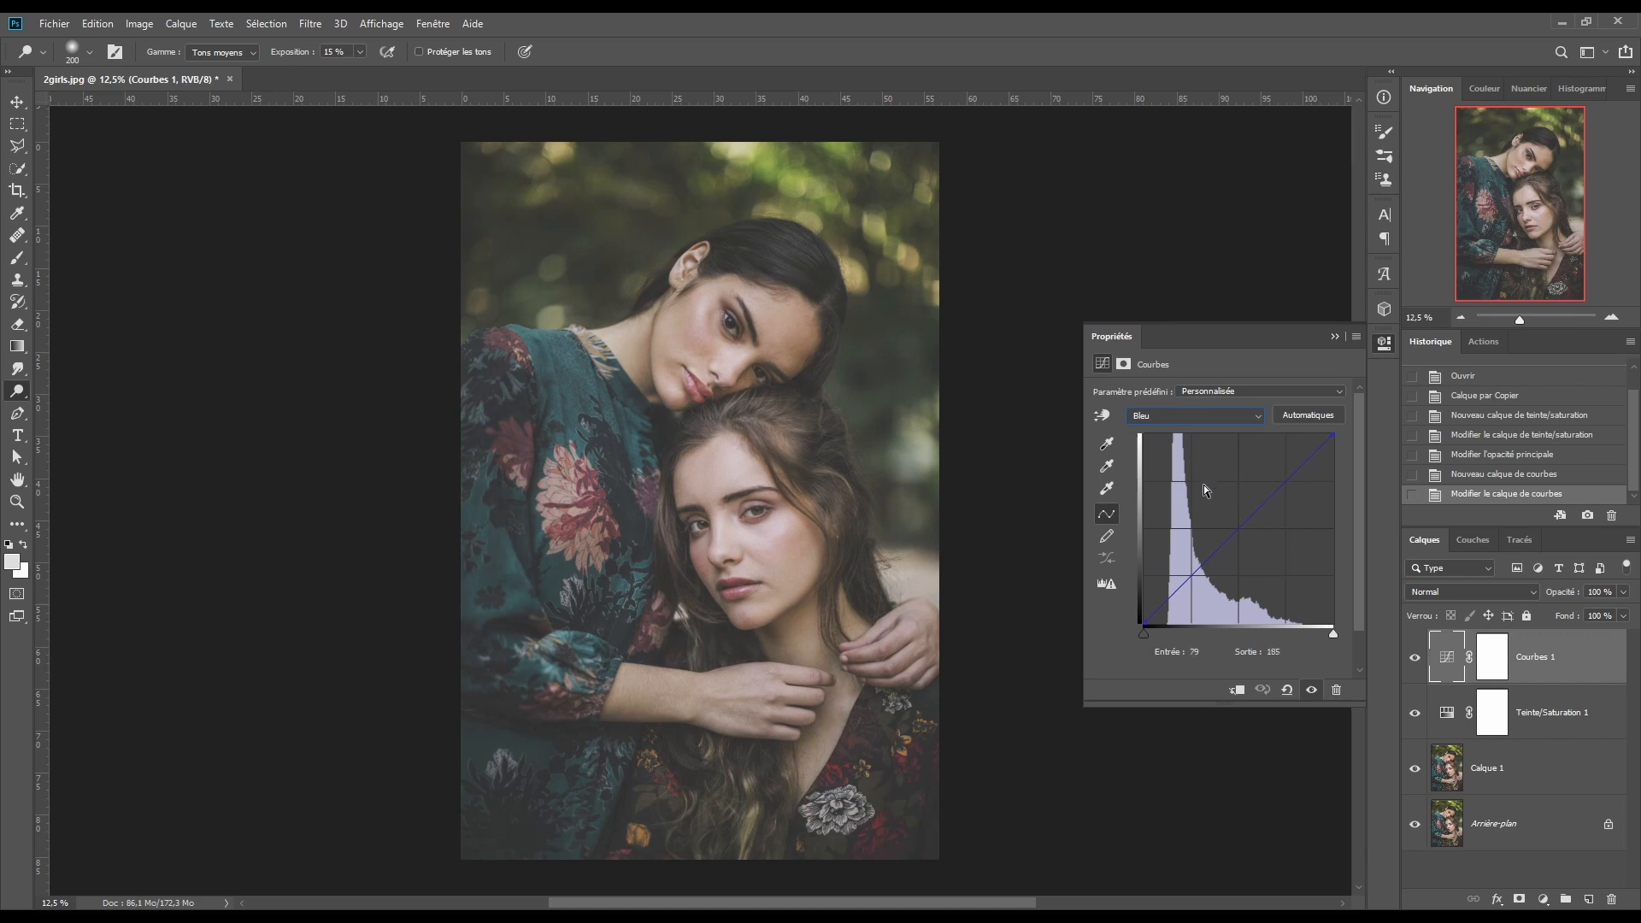
{"action": "left_click", "coordinate": [1143, 623]}
{"action": "type", "text": "30"}
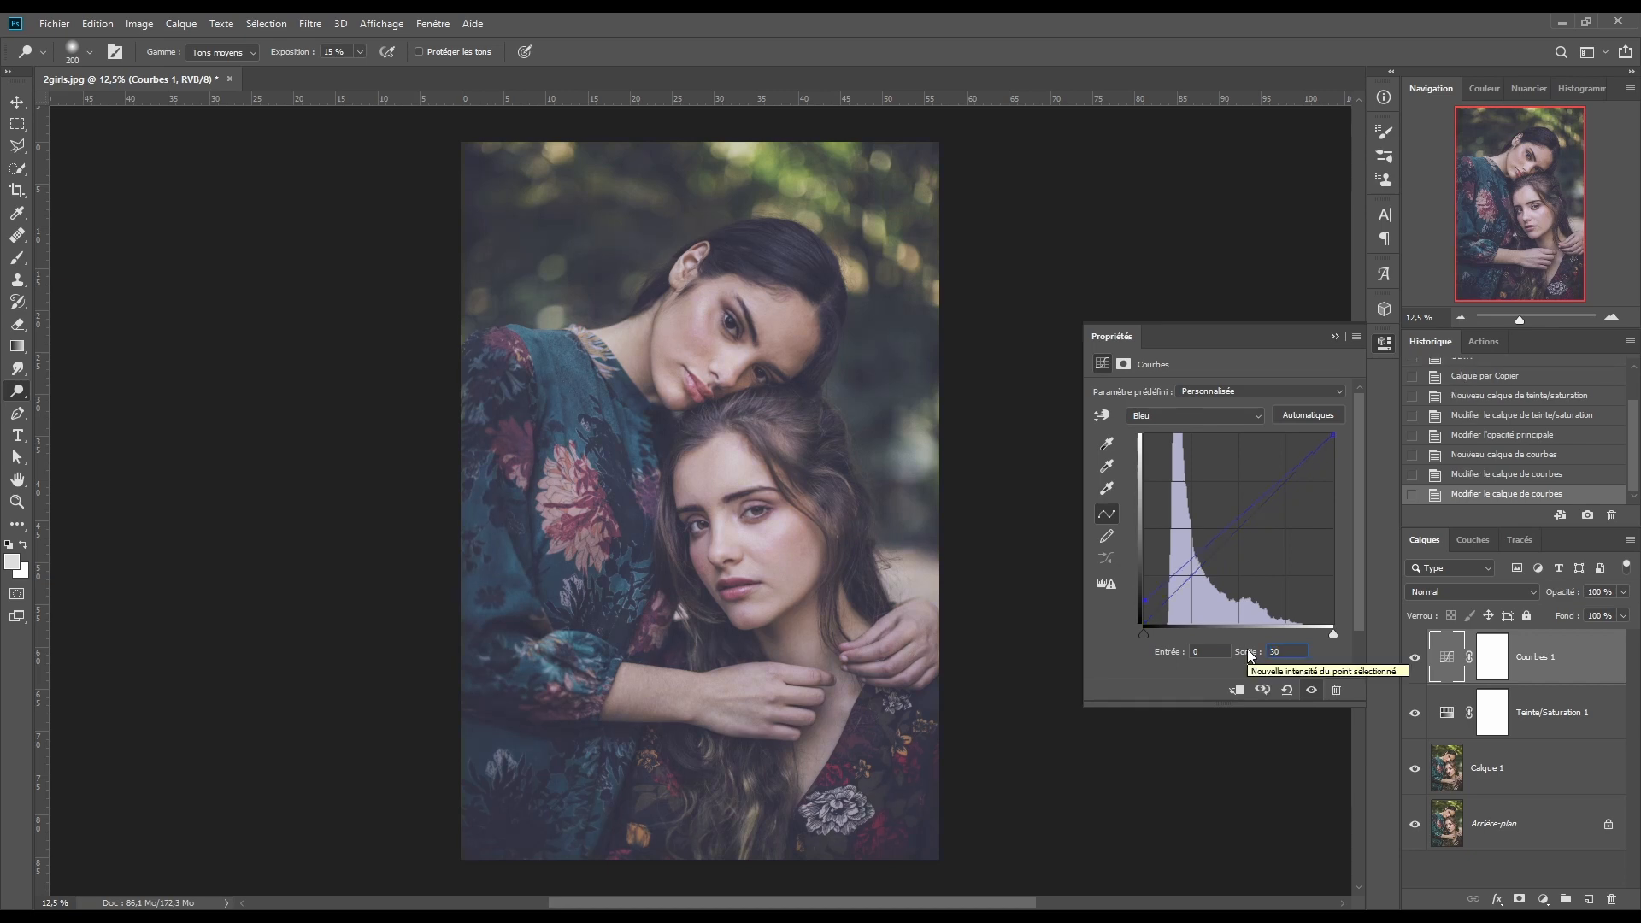
{"action": "left_click", "coordinate": [1219, 543]}
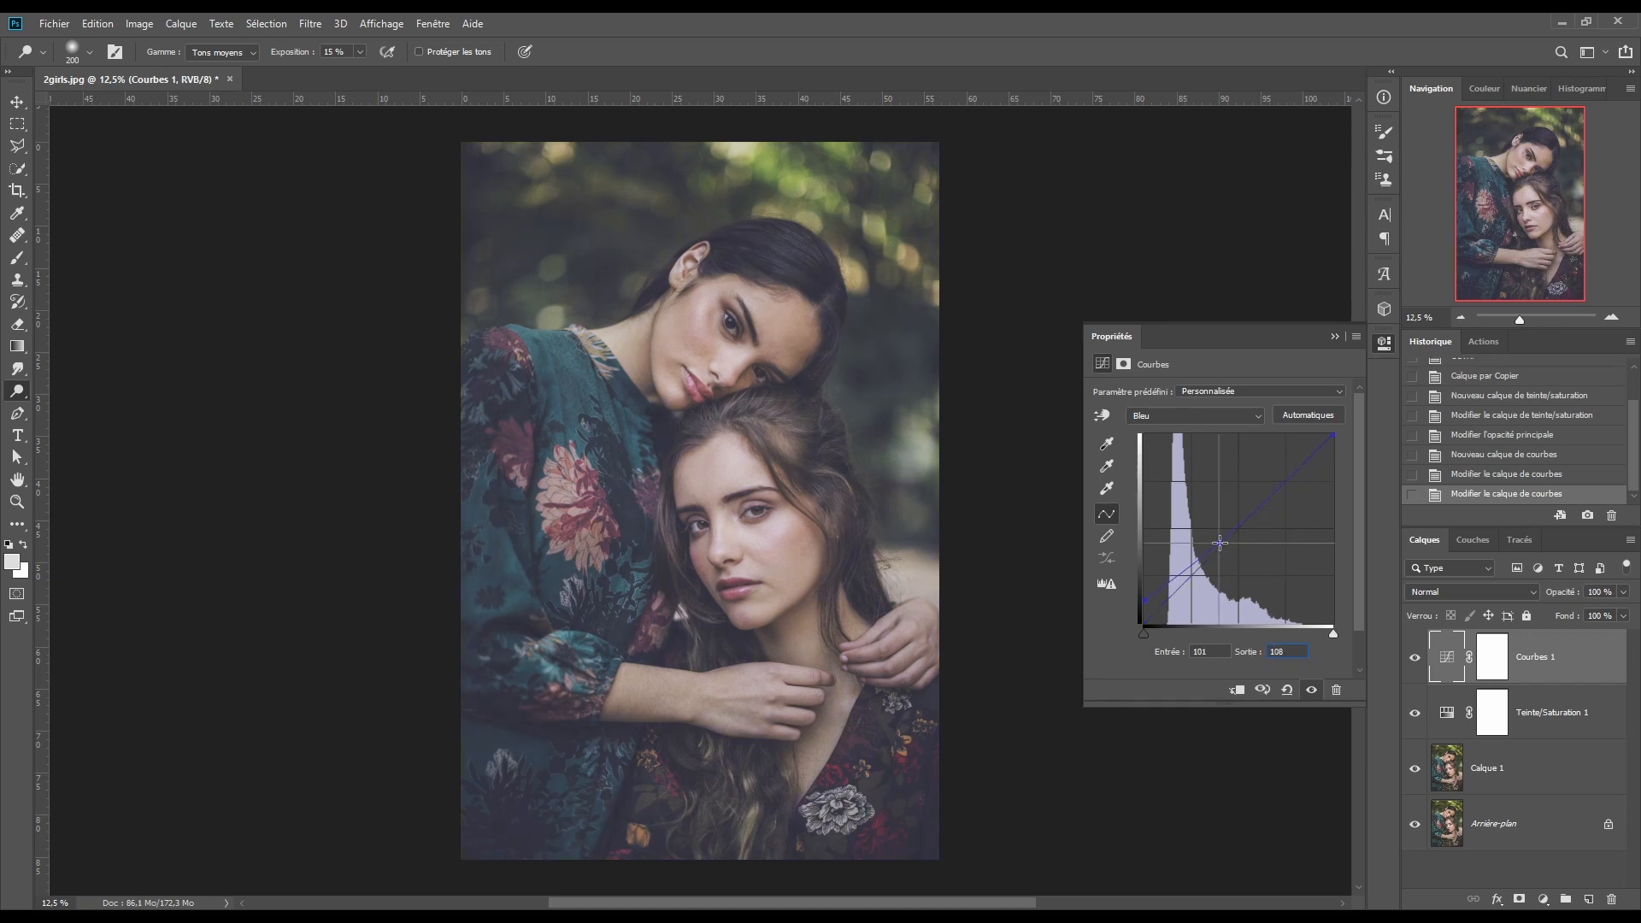
{"action": "left_click", "coordinate": [1198, 650]}
{"action": "type", "text": "78"}
{"action": "key", "text": "Tab"}
{"action": "type", "text": "80"}
Add a blue-curve highlight point at input 175, output 175, and lower the blue white point output to 243, comparing the result without Curves
{"action": "left_click", "coordinate": [1261, 511]}
{"action": "type", "text": "175"}
{"action": "key", "text": "Tab"}
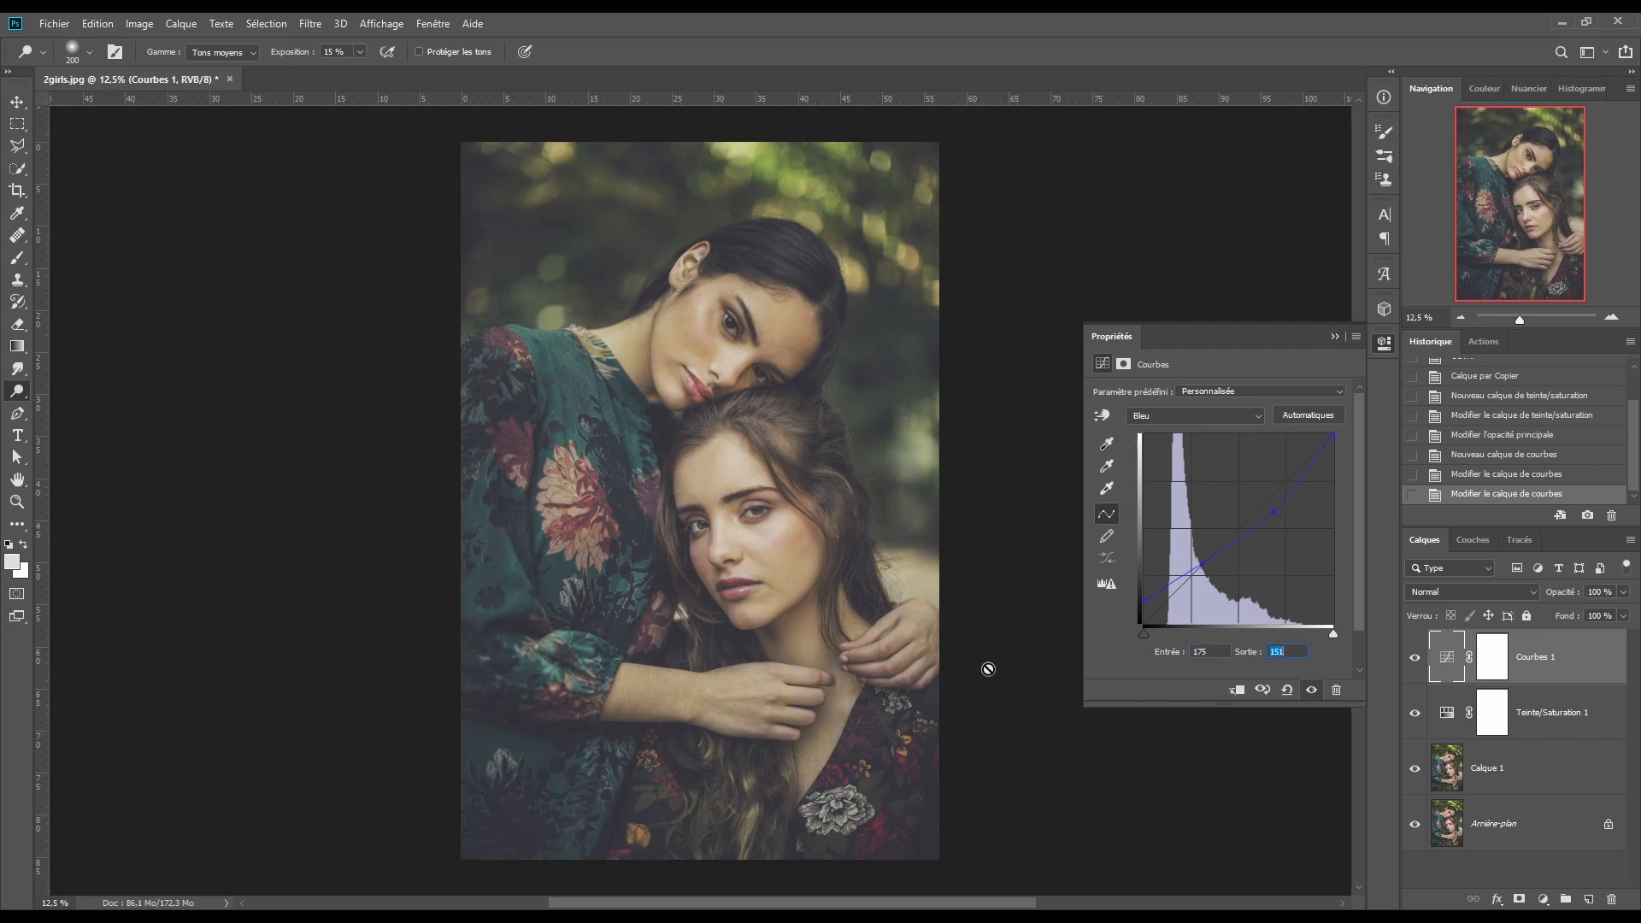
{"action": "type", "text": "175"}
{"action": "left_click", "coordinate": [1331, 439]}
{"action": "left_click_drag", "start_coordinate": [1290, 652], "coordinate": [1233, 650]}
{"action": "type", "text": "243"}
{"action": "left_click", "coordinate": [1335, 337]}
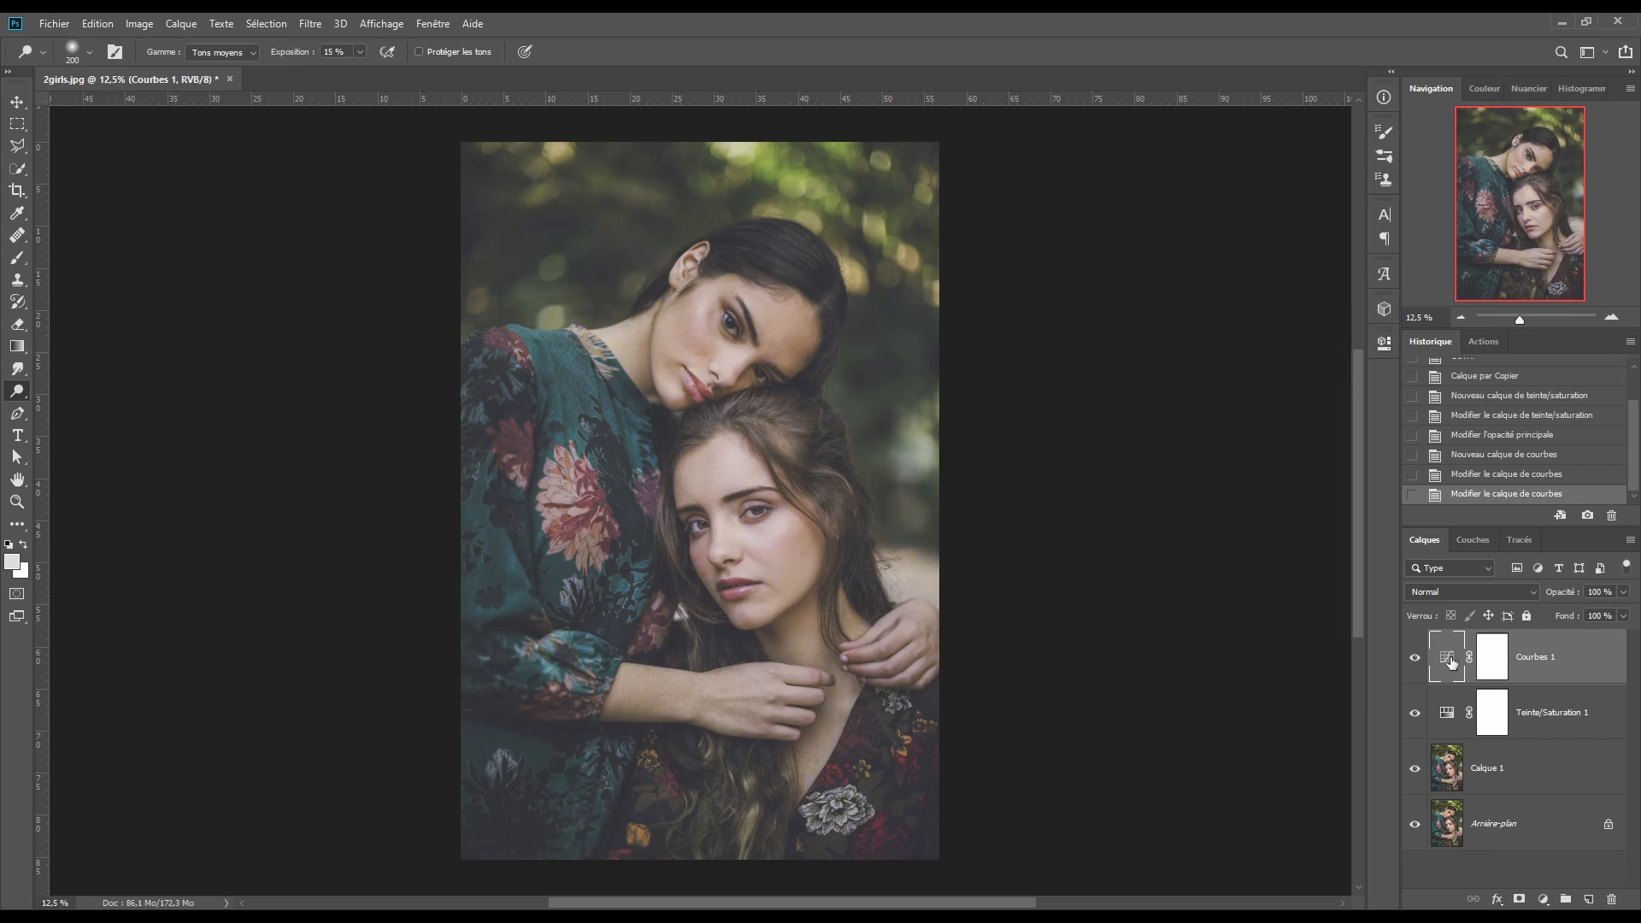
{"action": "left_click", "coordinate": [1414, 658]}
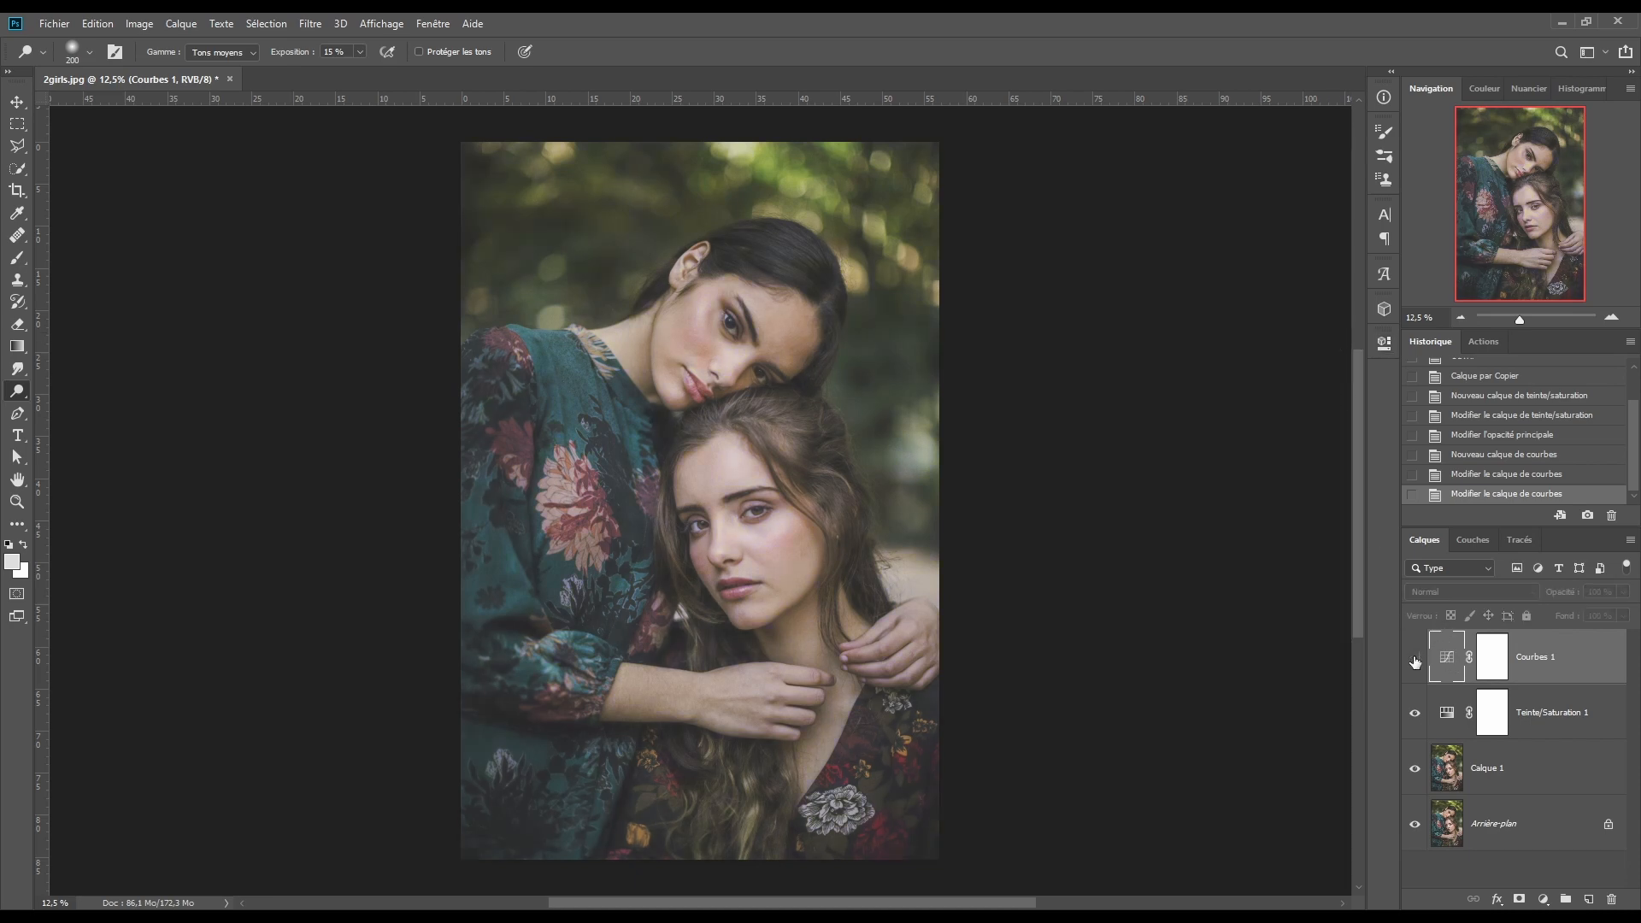
{"action": "left_click", "coordinate": [1414, 658]}
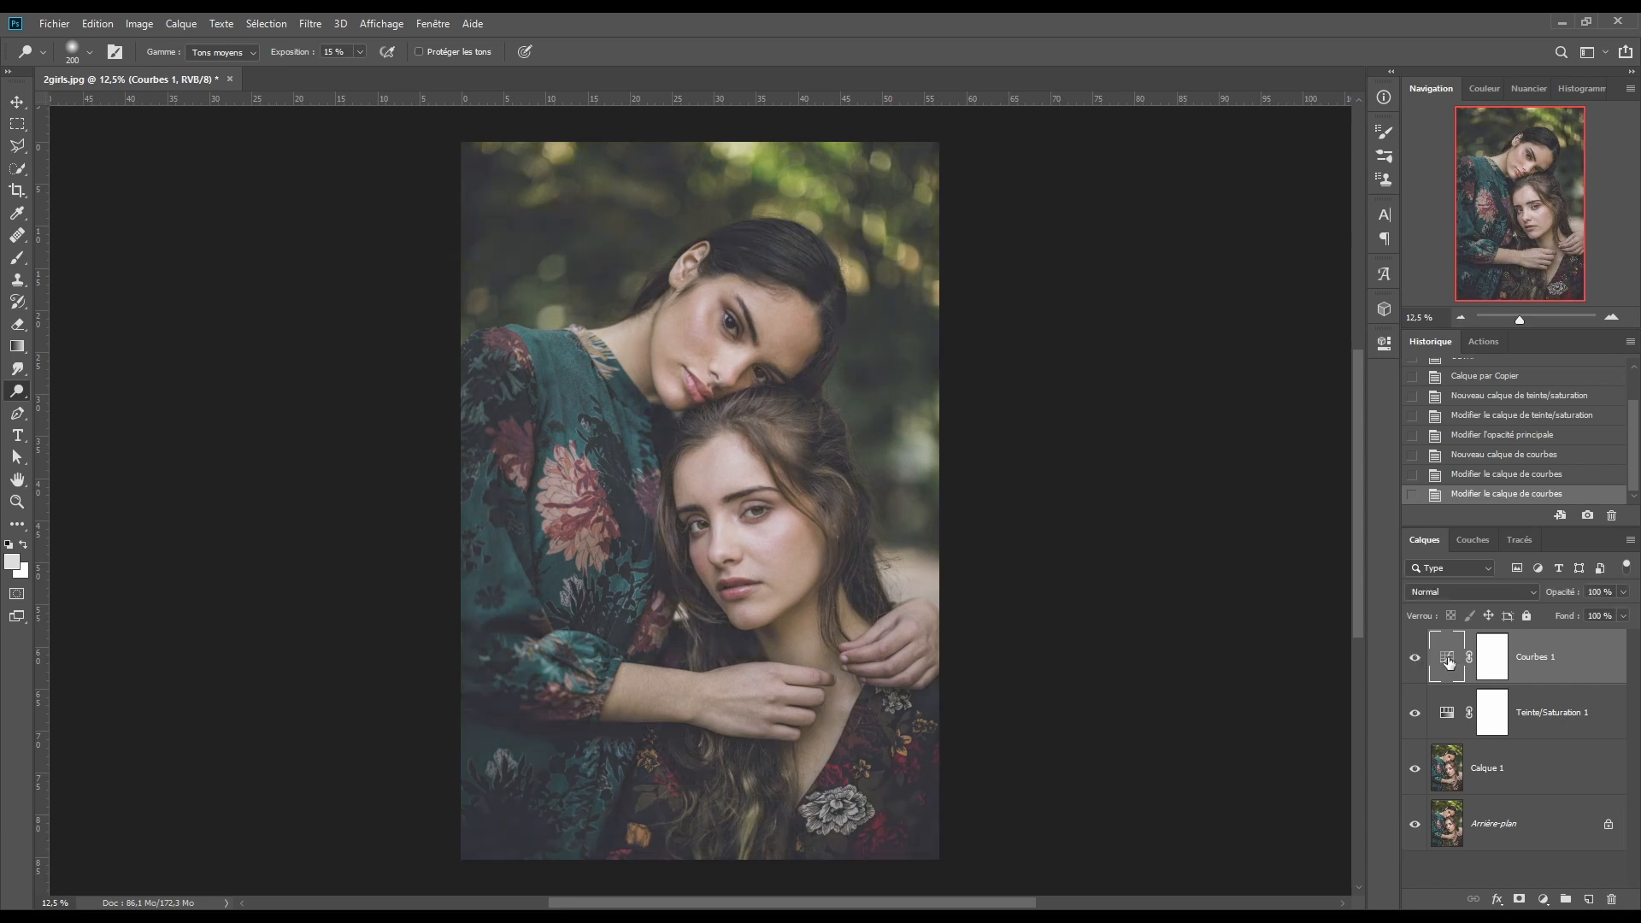
In the red channel of the Curves adjustment, add a midtone point at input 130, output 116
{"action": "double_click", "coordinate": [1445, 656]}
{"action": "left_click", "coordinate": [1159, 414]}
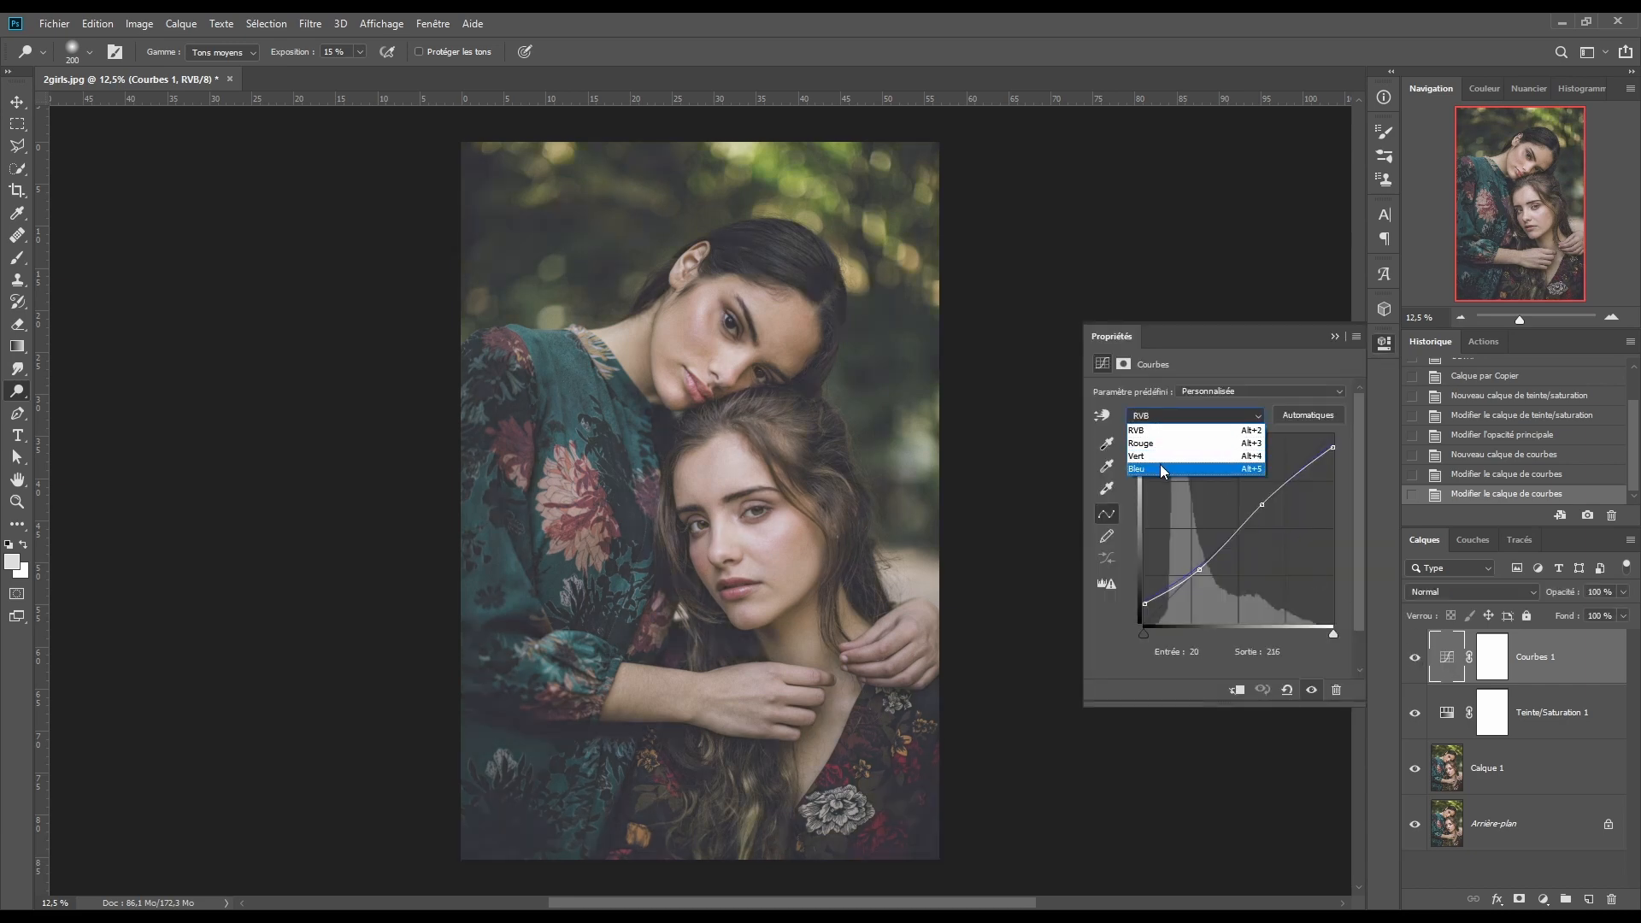
{"action": "left_click", "coordinate": [1160, 444]}
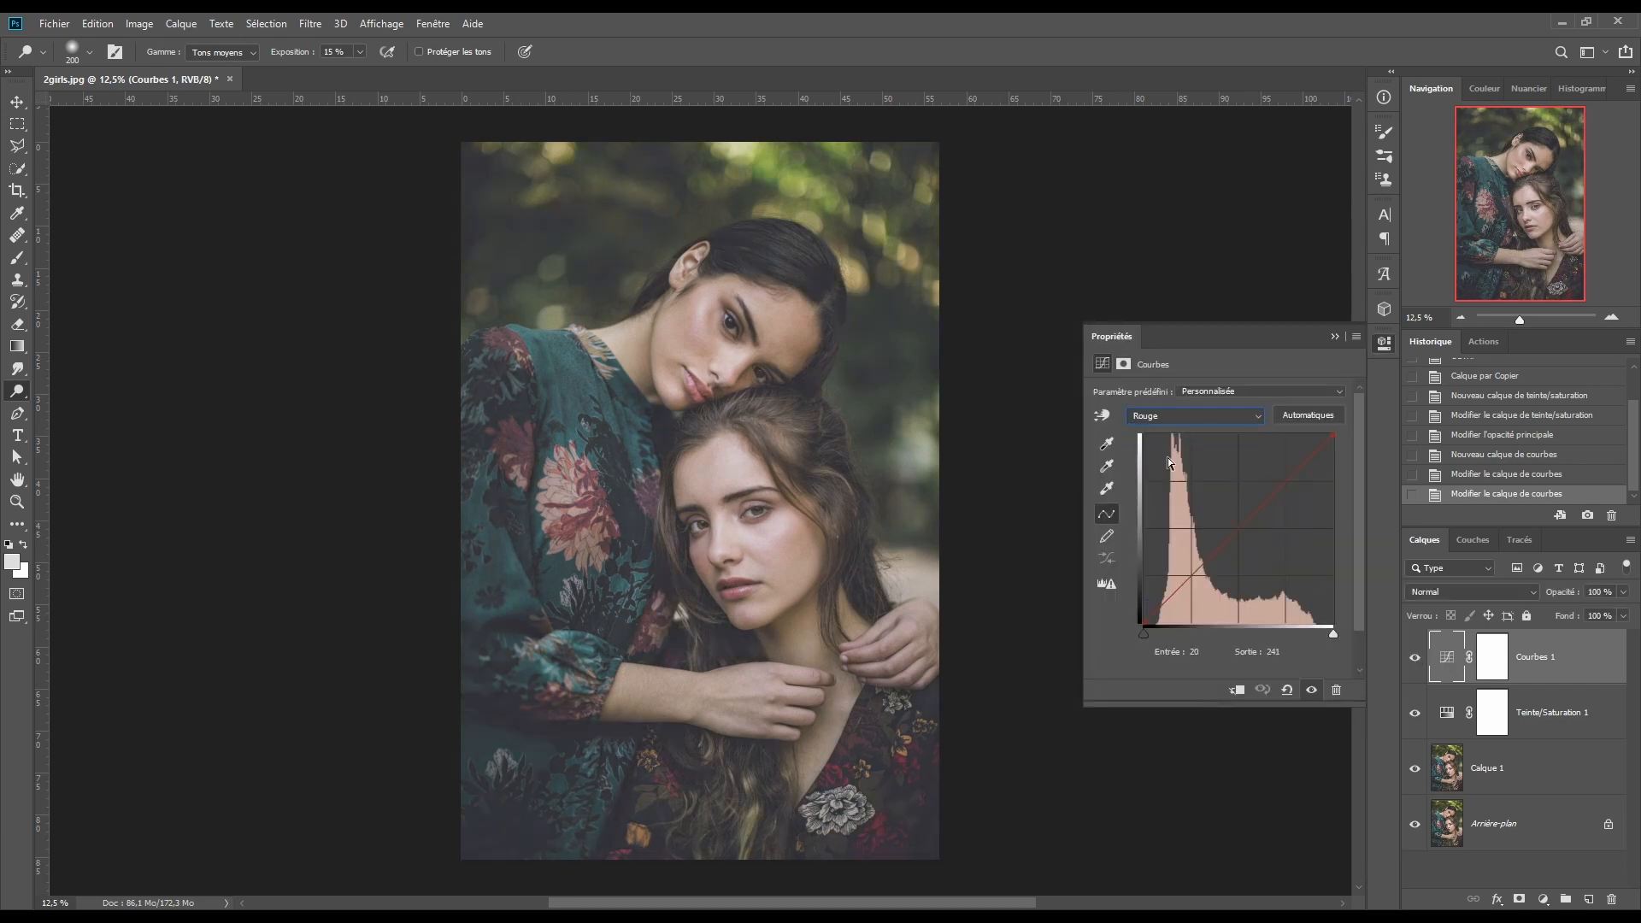
{"action": "left_click", "coordinate": [1233, 532]}
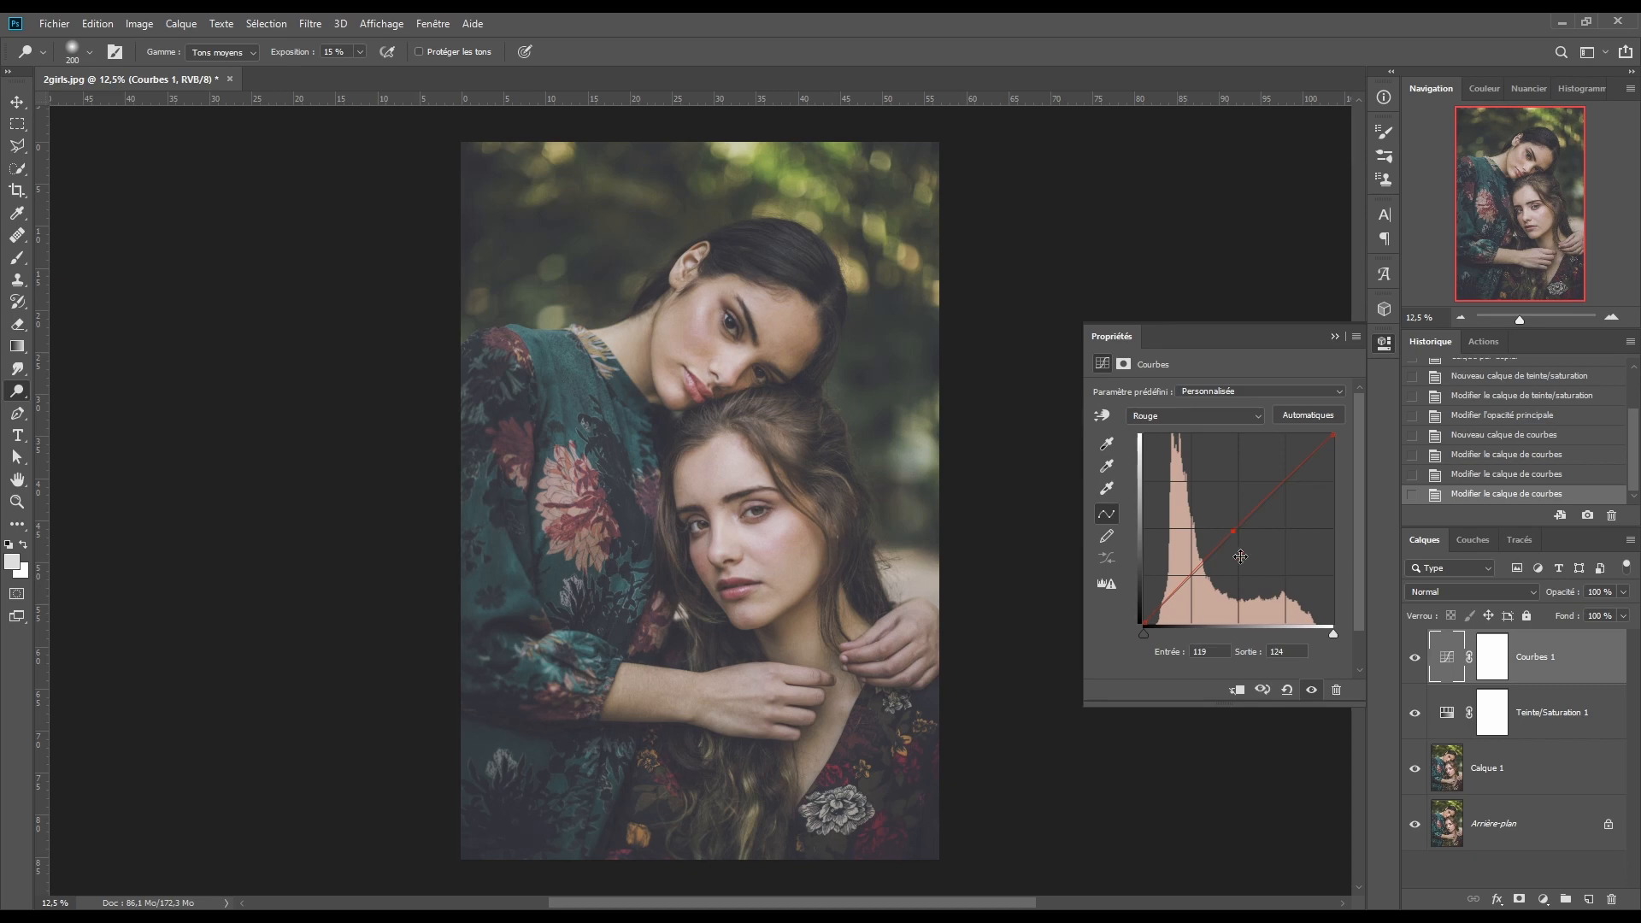
{"action": "left_click", "coordinate": [1206, 651]}
{"action": "type", "text": "130"}
{"action": "key", "text": "Tab"}
{"action": "type", "text": "116"}
{"action": "left_click", "coordinate": [1335, 336]}
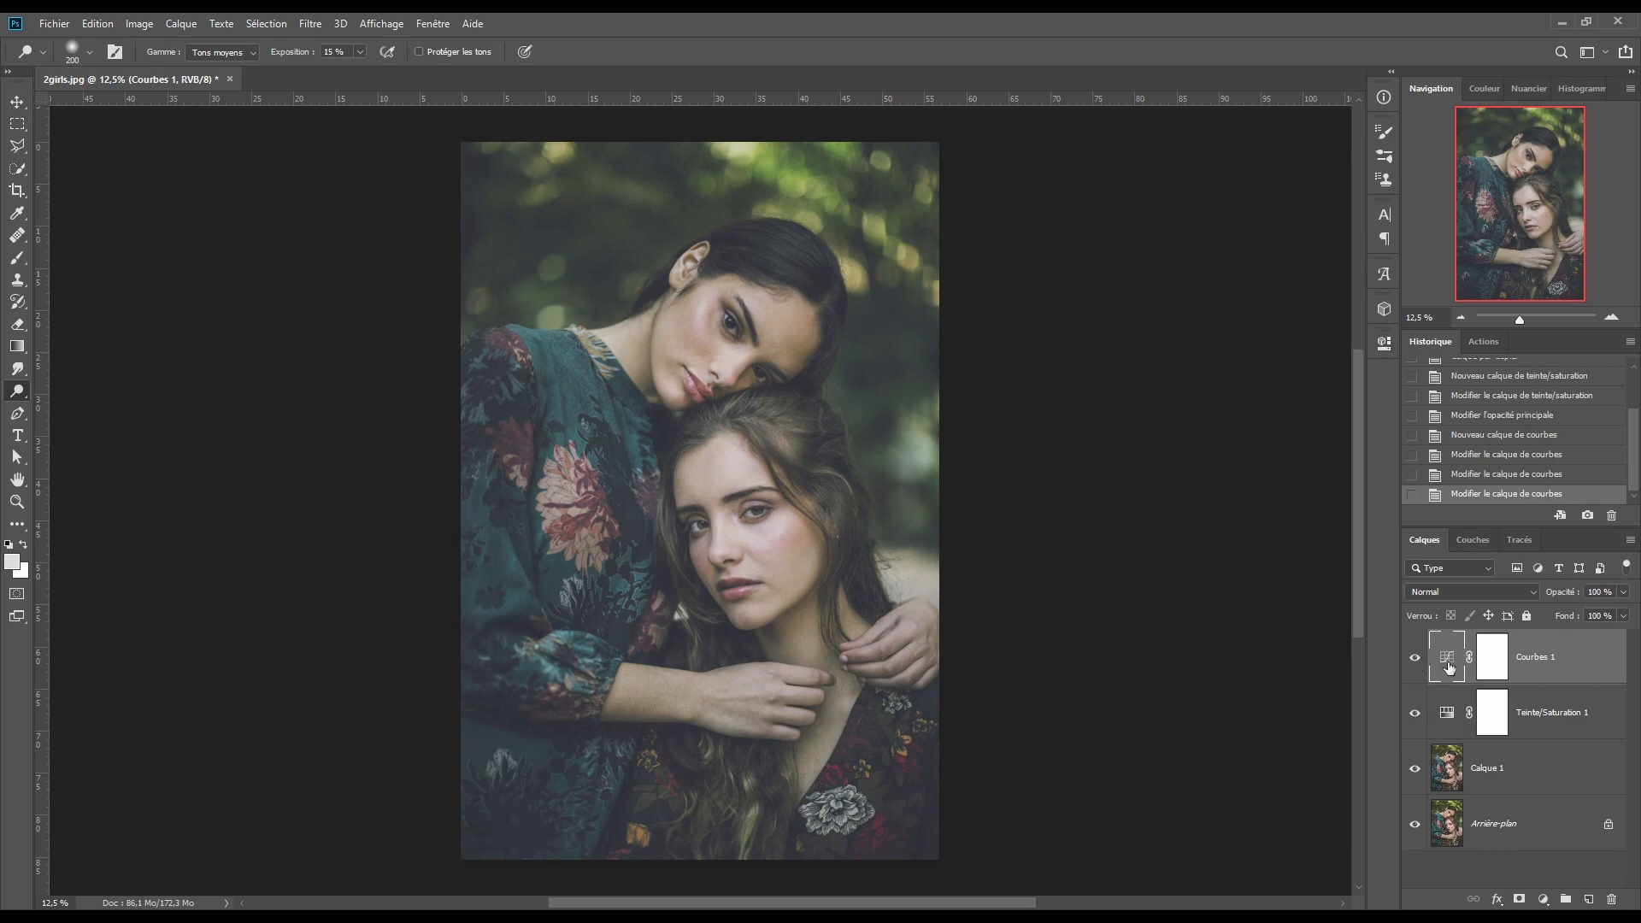
Toggle the Curves layer's visibility repeatedly to compare the portrait before and after the curve edits
{"action": "left_click", "coordinate": [1412, 660]}
{"action": "left_click", "coordinate": [1413, 660]}
{"action": "left_click", "coordinate": [1412, 661]}
{"action": "left_click", "coordinate": [1412, 660]}
{"action": "left_click", "coordinate": [1413, 661]}
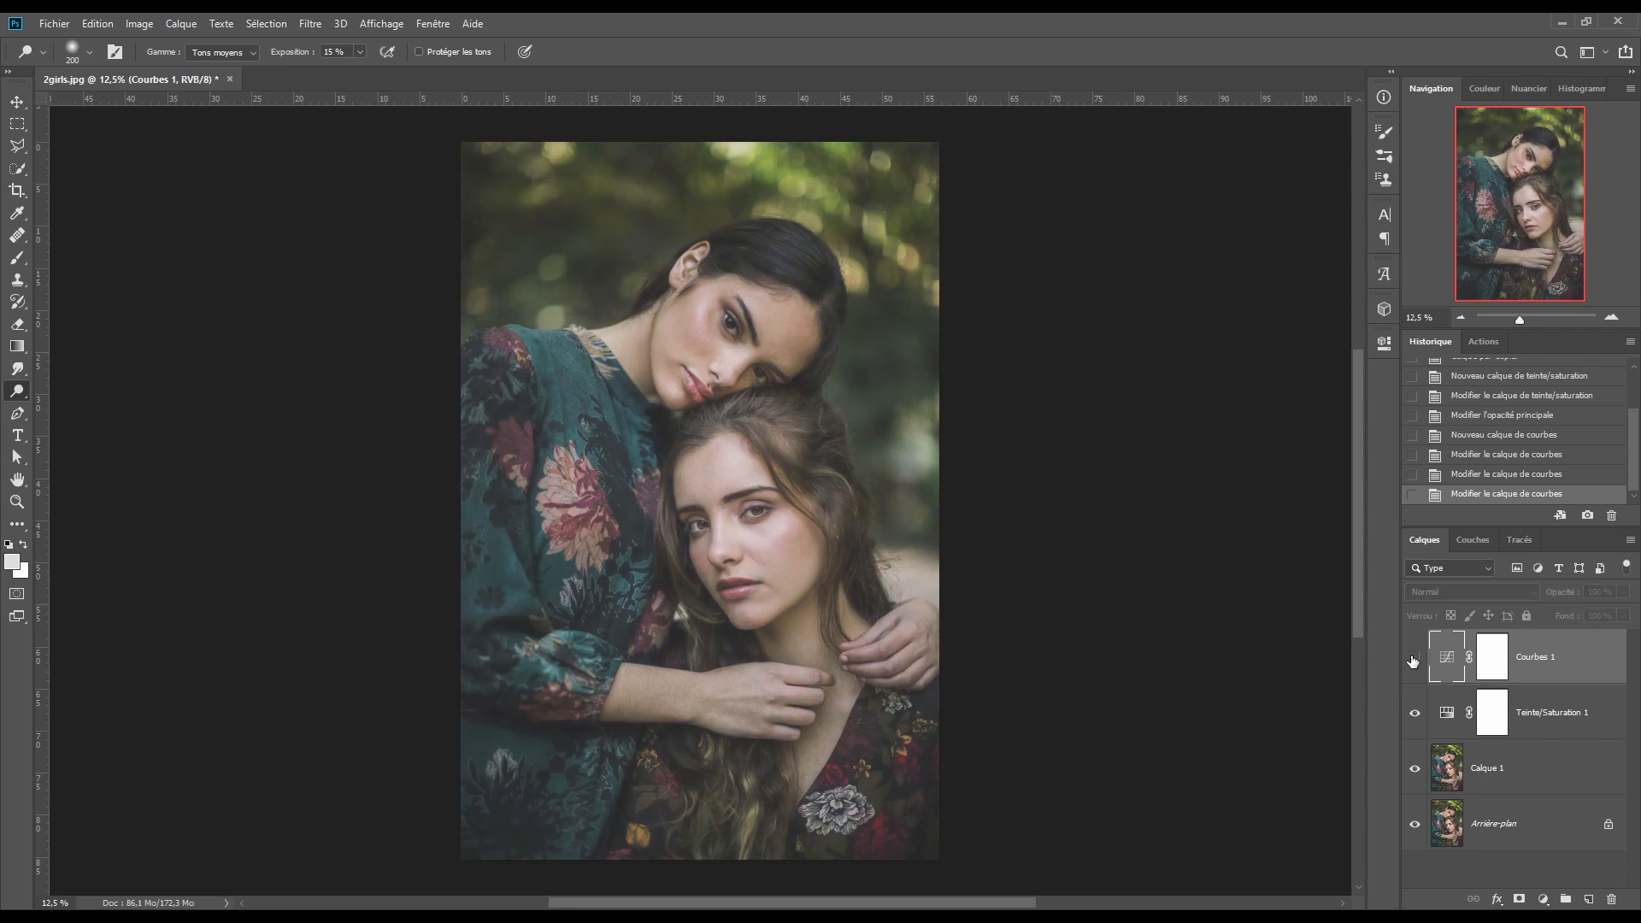
Add a Color Balance adjustment layer and set its midtones to cyan/red +2, magenta/green -7 and yellow/blue +5
{"action": "left_click", "coordinate": [1412, 661]}
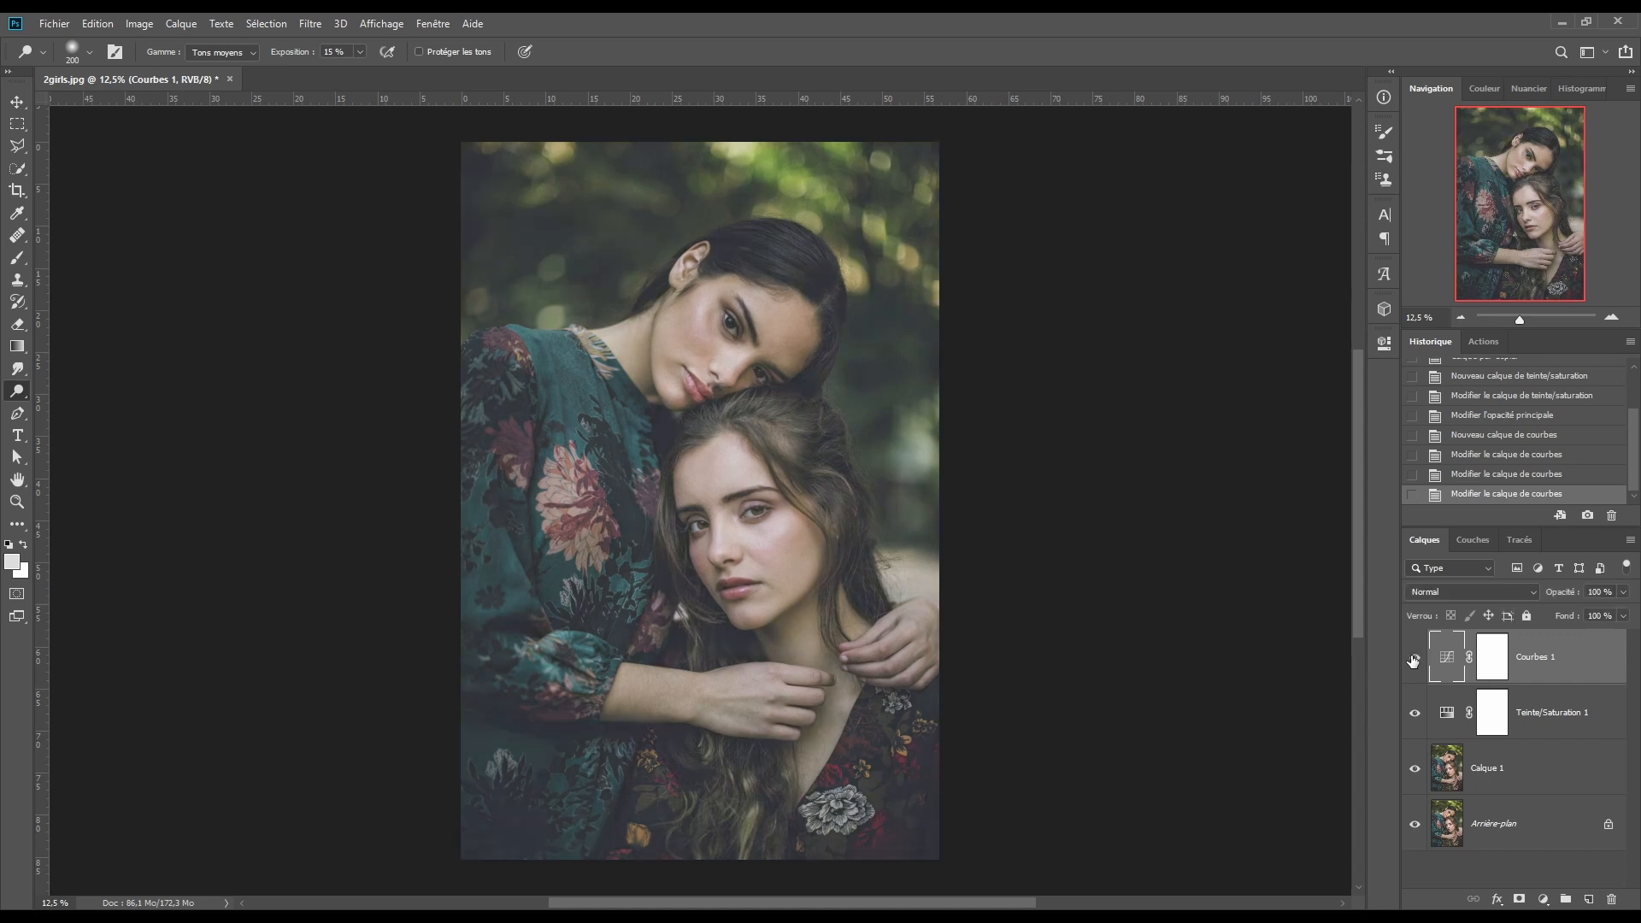
{"action": "left_click", "coordinate": [1542, 900]}
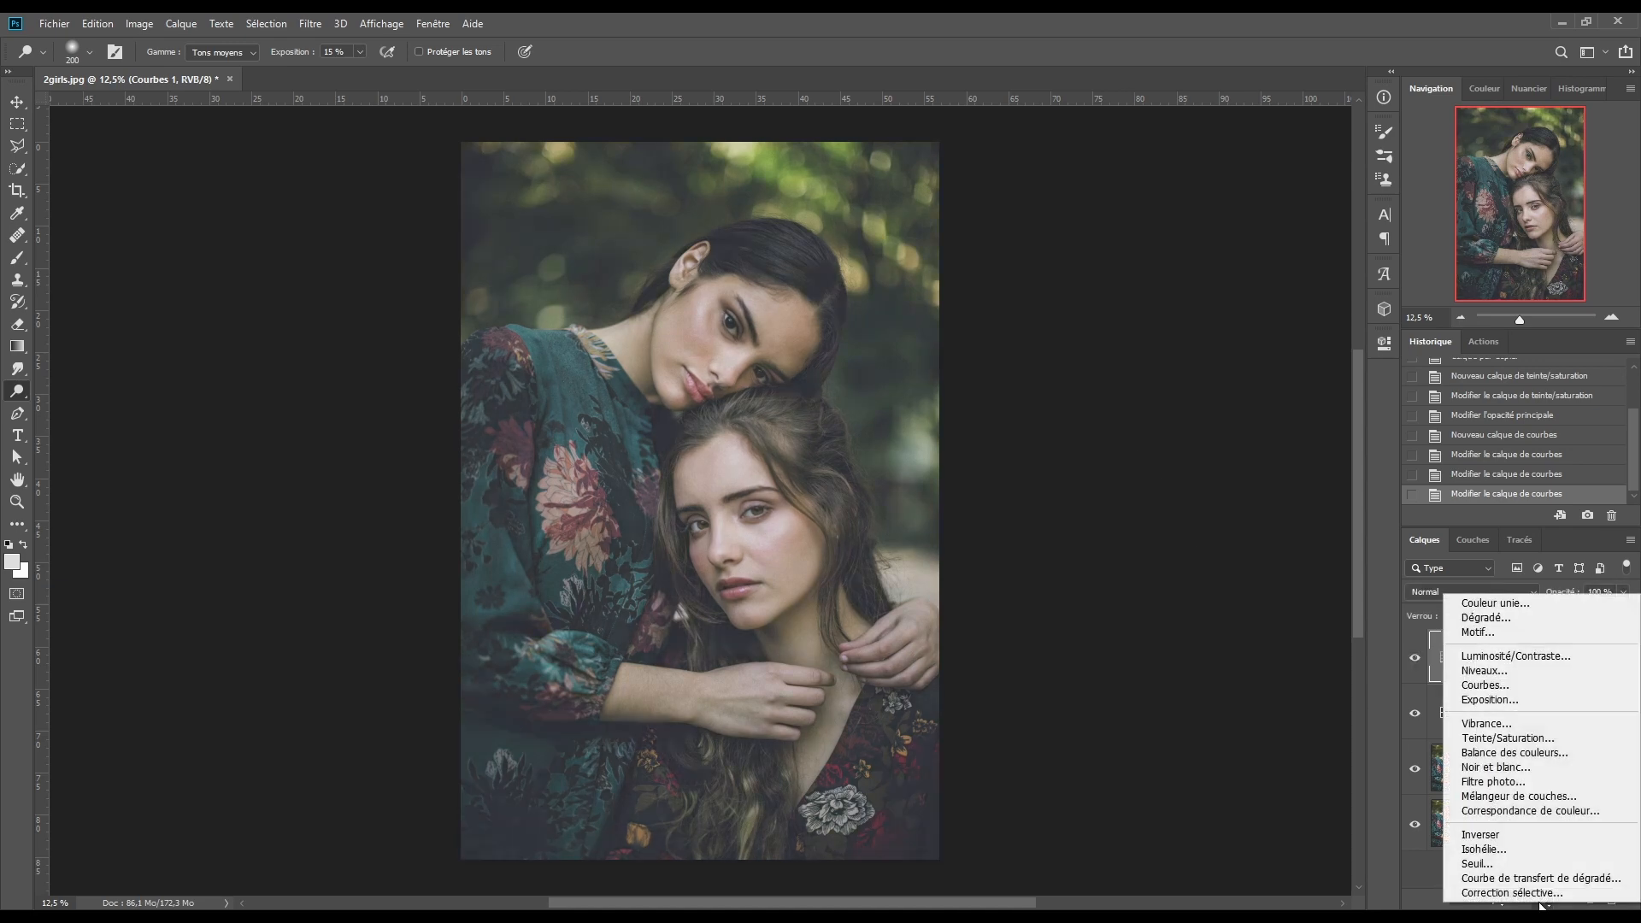
{"action": "left_click", "coordinate": [1503, 753]}
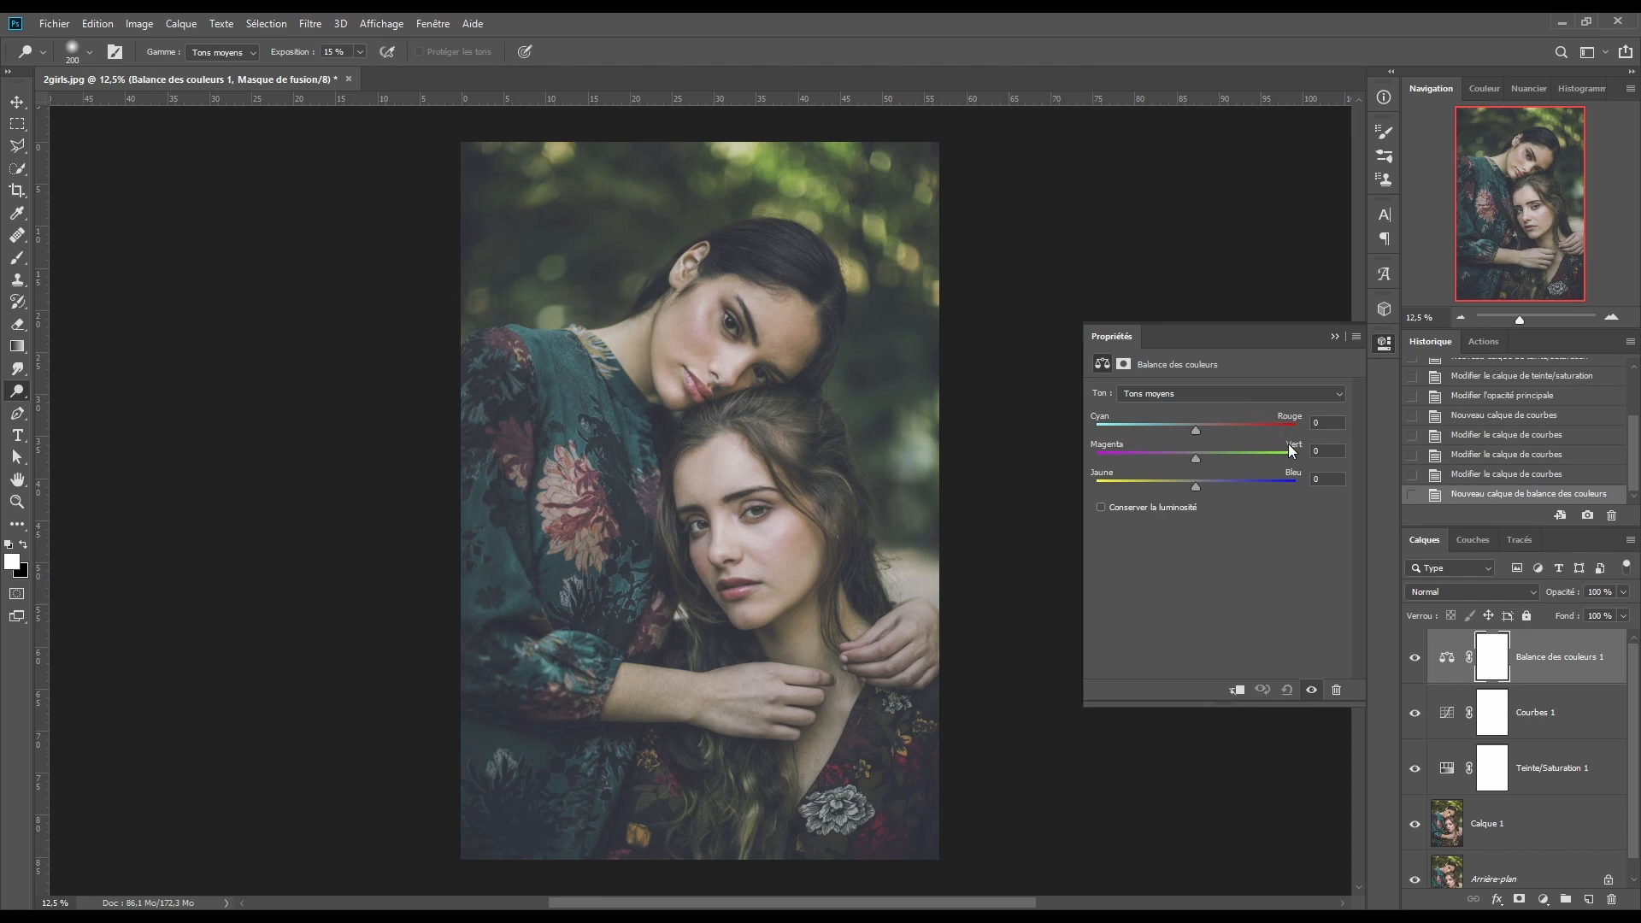
{"action": "left_click", "coordinate": [1326, 422]}
{"action": "type", "text": "2"}
{"action": "key", "text": "Tab"}
{"action": "type", "text": "-7"}
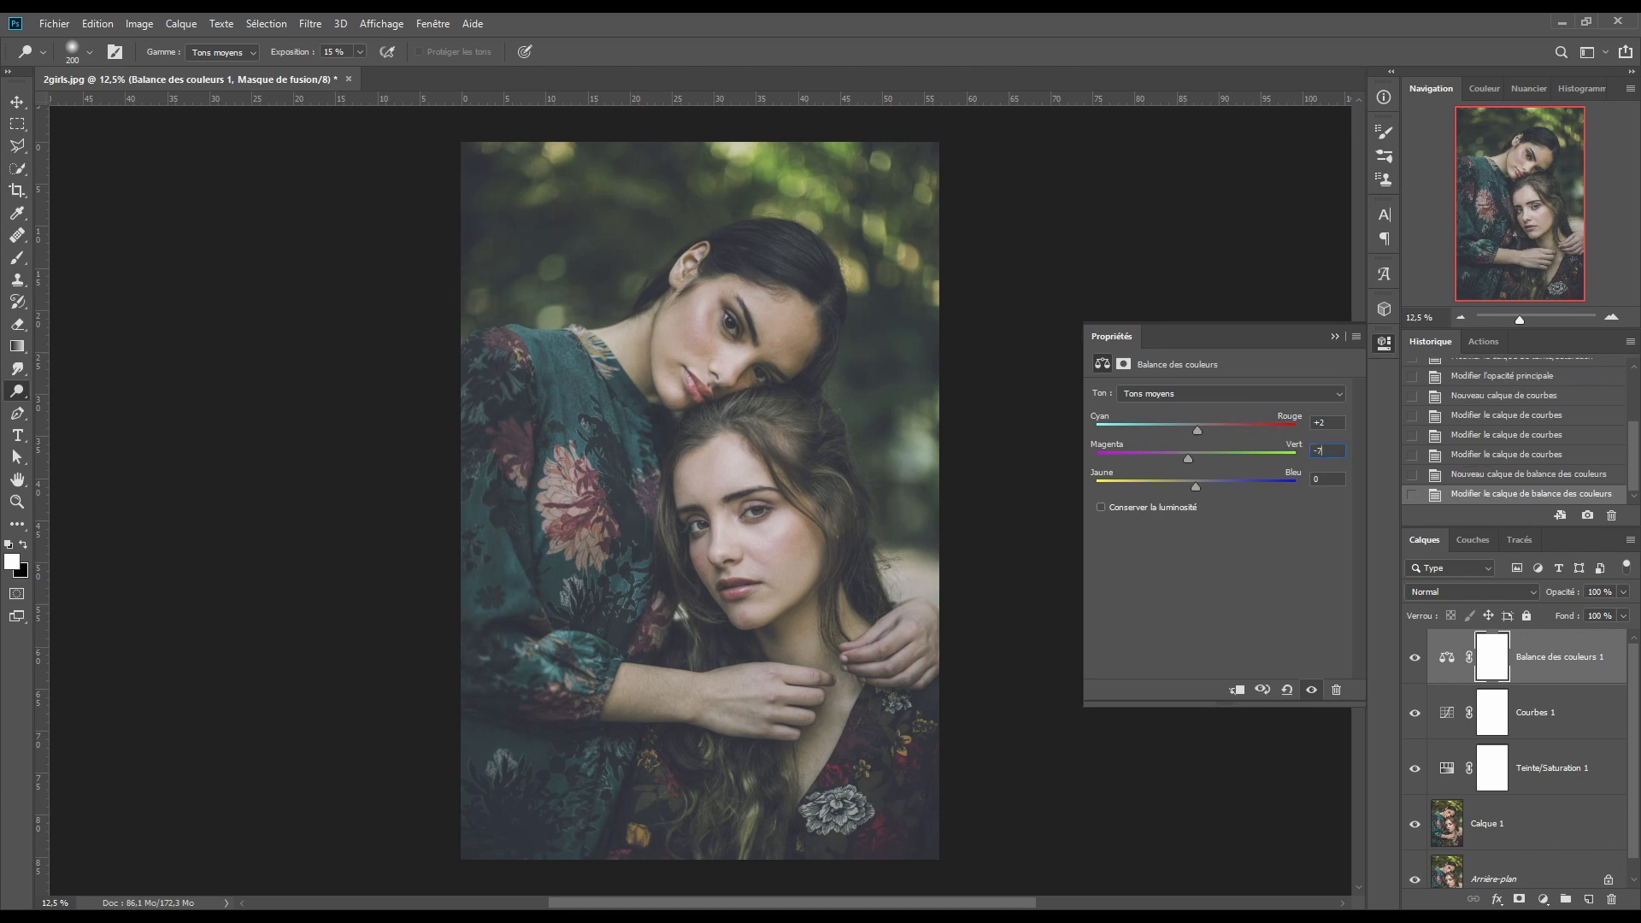
{"action": "key", "text": "Tab"}
{"action": "type", "text": "5"}
Set the Color Balance highlights to cyan/red -3 and yellow/blue +5
{"action": "left_click", "coordinate": [1166, 395]}
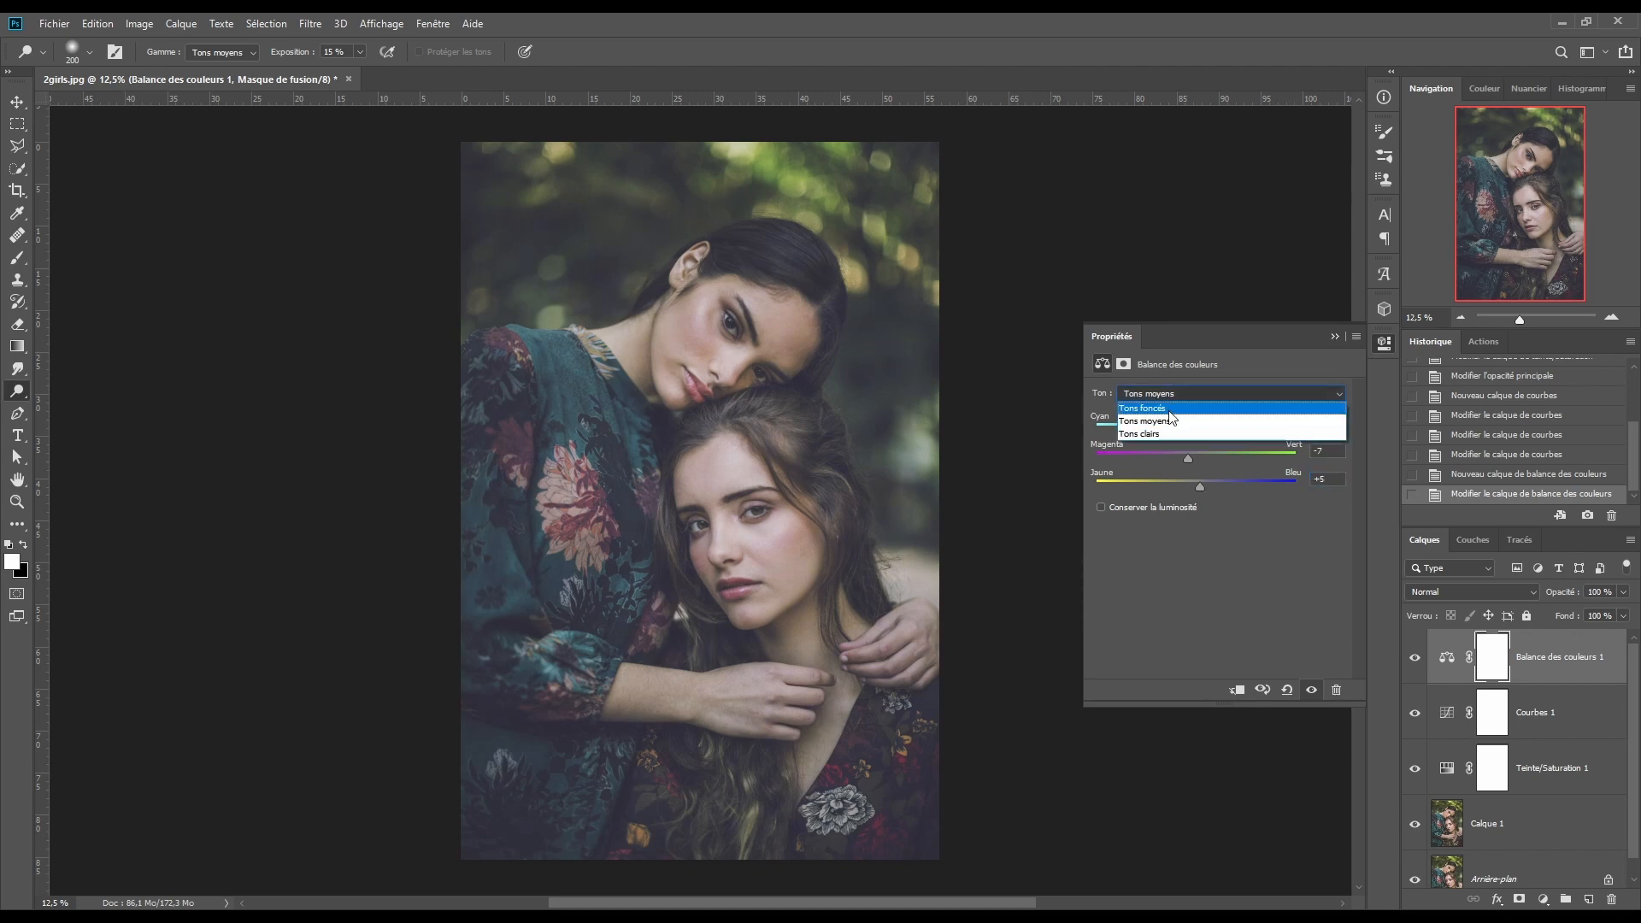
{"action": "left_click", "coordinate": [1169, 434]}
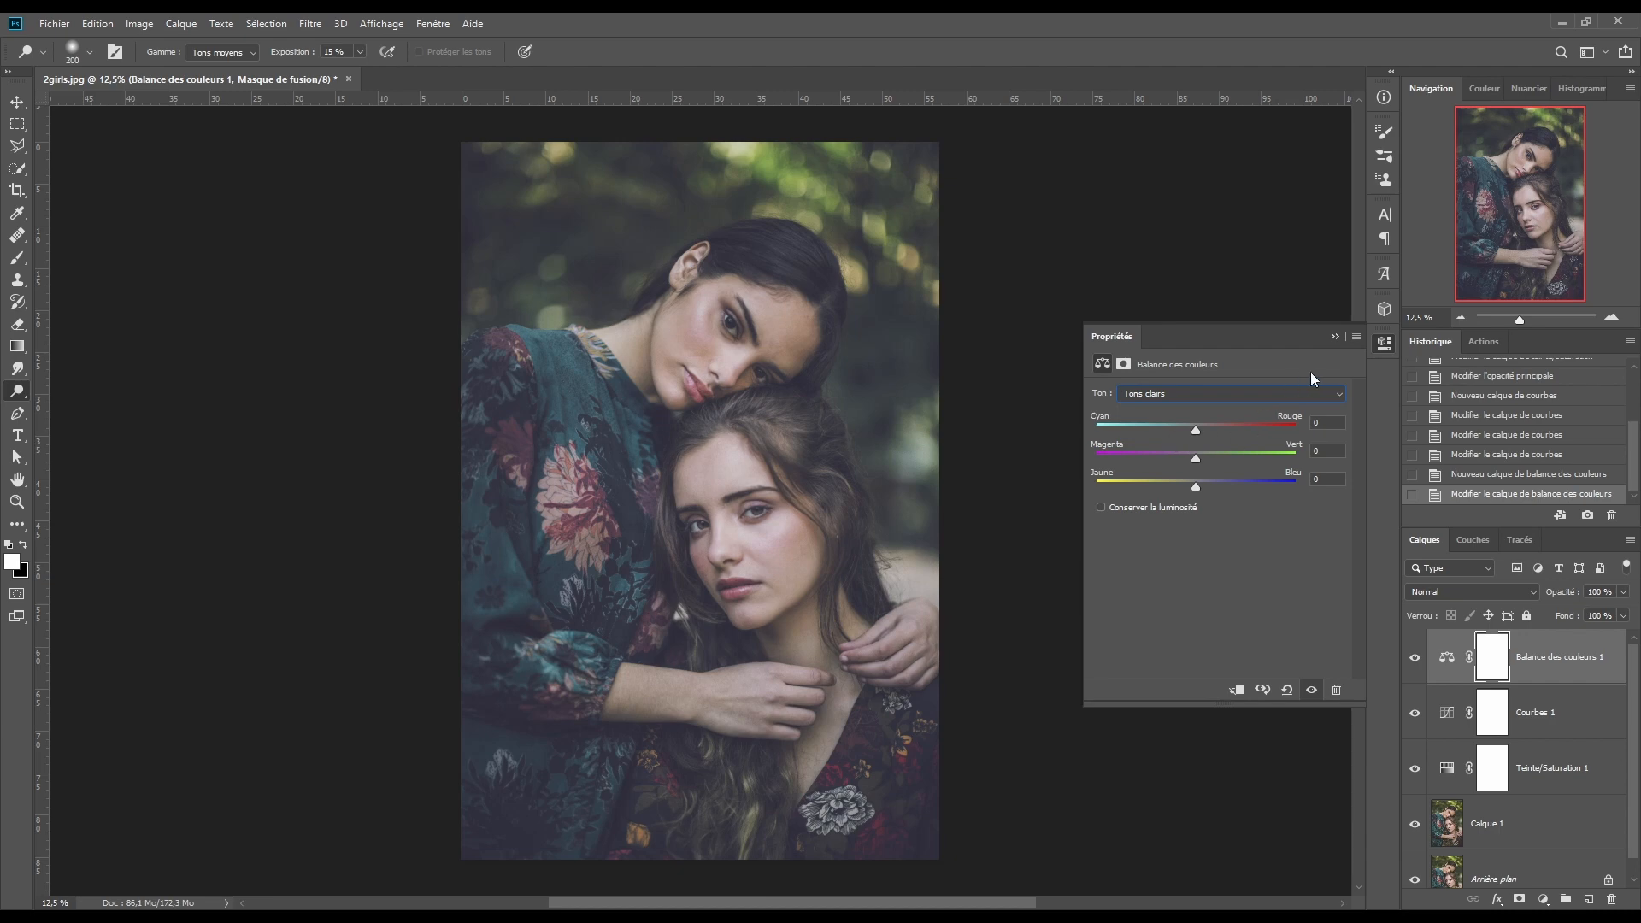
{"action": "type", "text": "-3"}
{"action": "left_click", "coordinate": [1314, 478]}
{"action": "type", "text": "5"}
Set the Color Balance shadows to yellow/blue +6 and compare the portrait with and without the adjustment
{"action": "left_click", "coordinate": [1201, 398]}
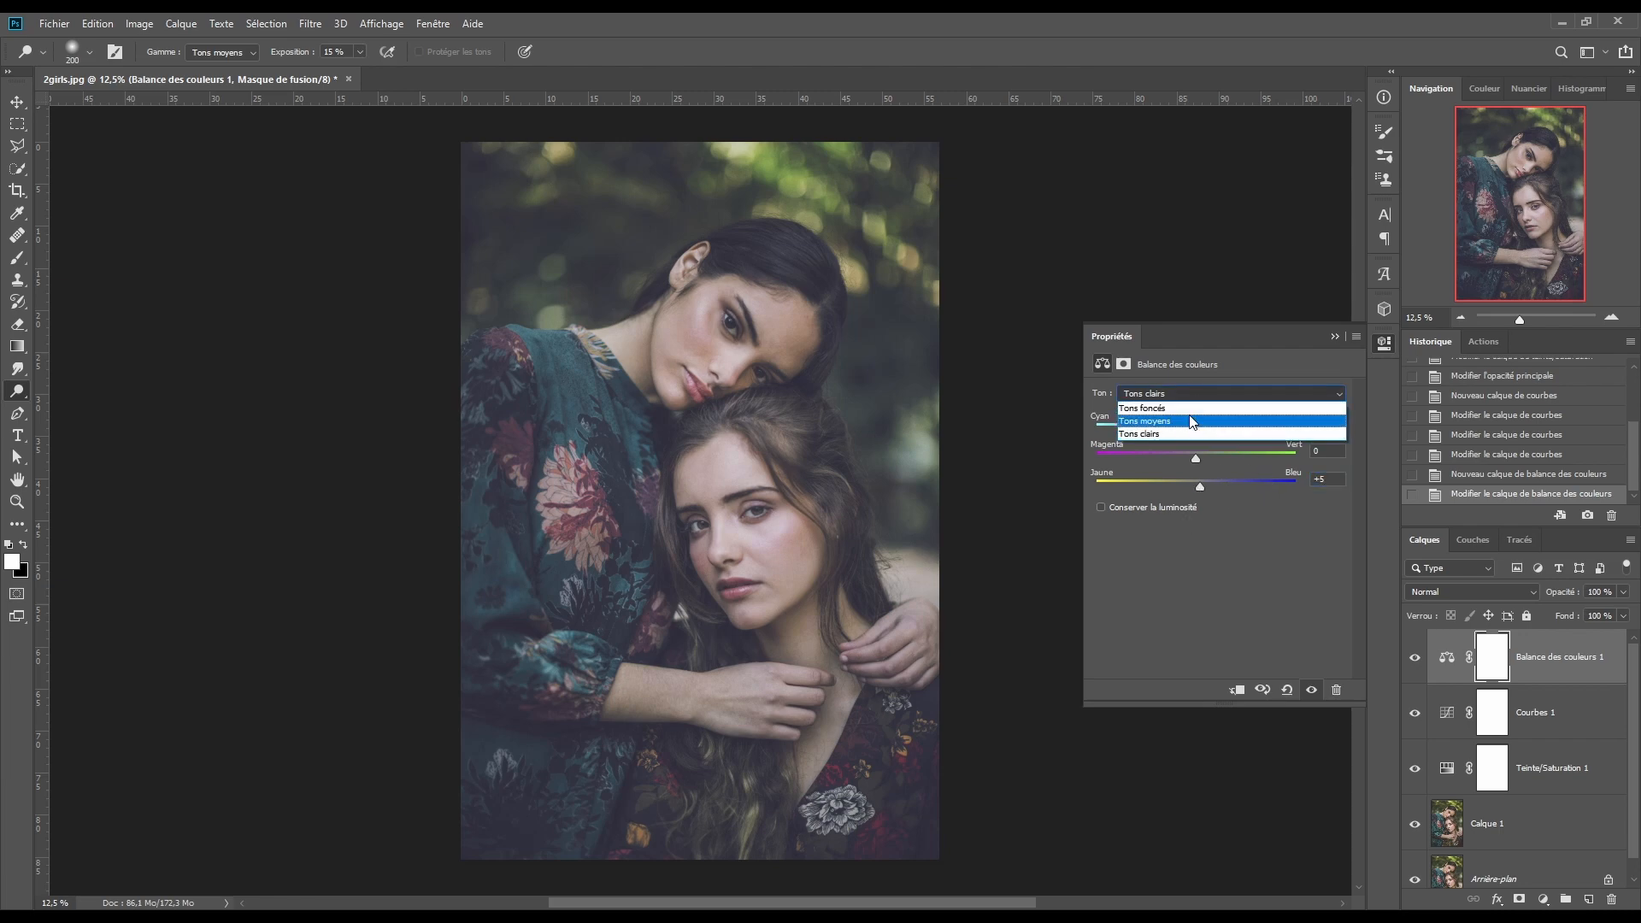
{"action": "left_click", "coordinate": [1190, 407]}
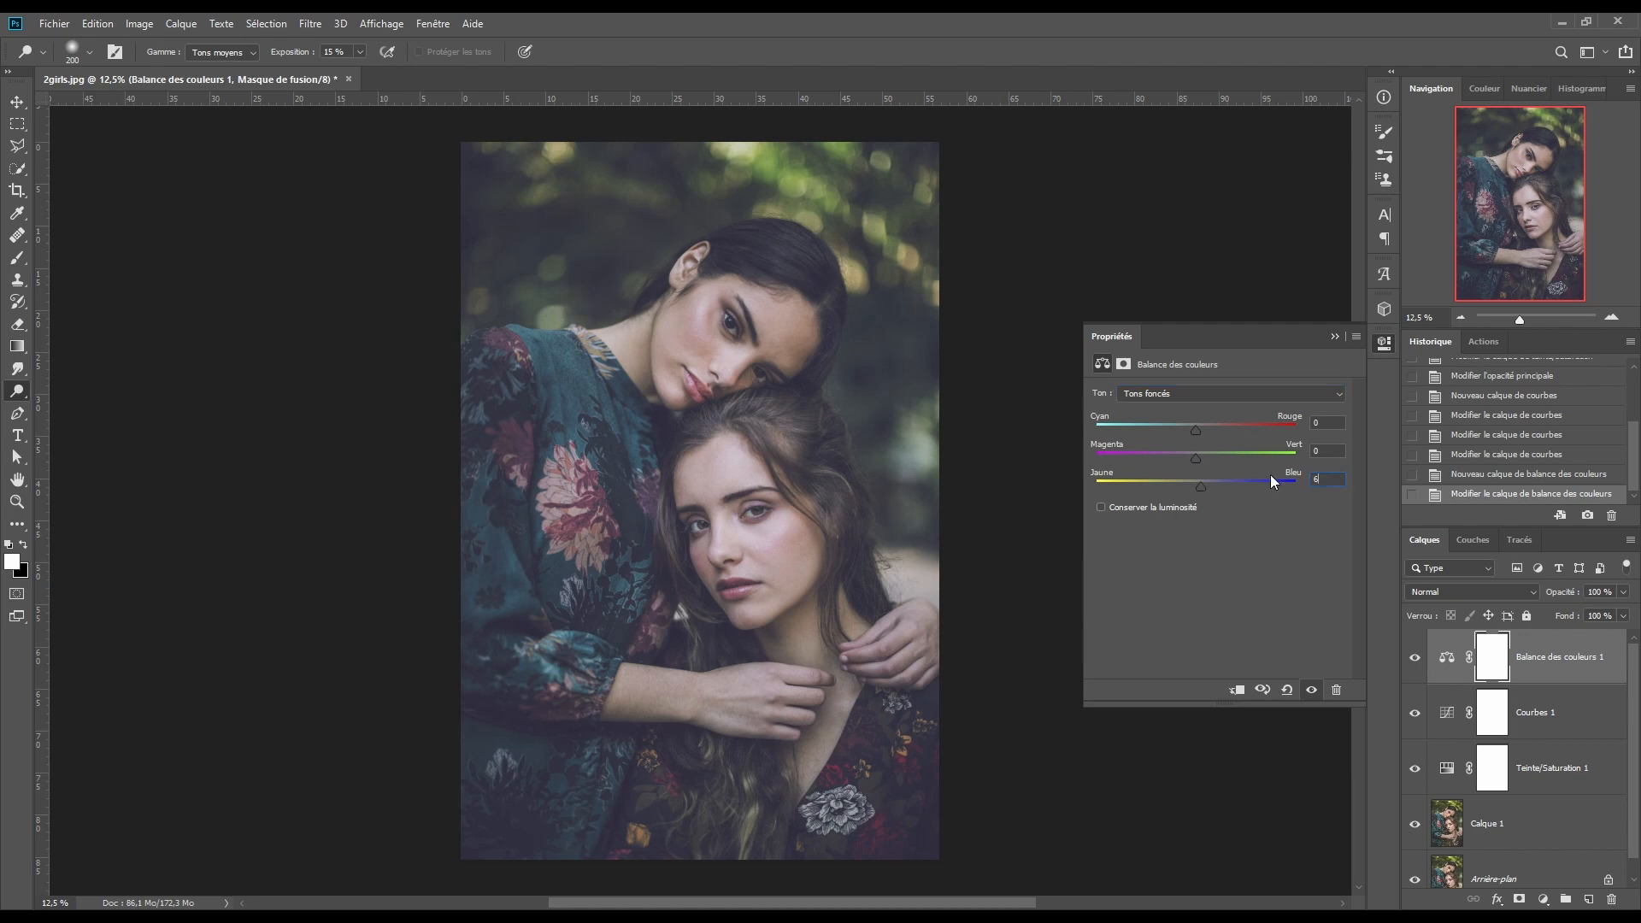
{"action": "left_click", "coordinate": [1339, 337]}
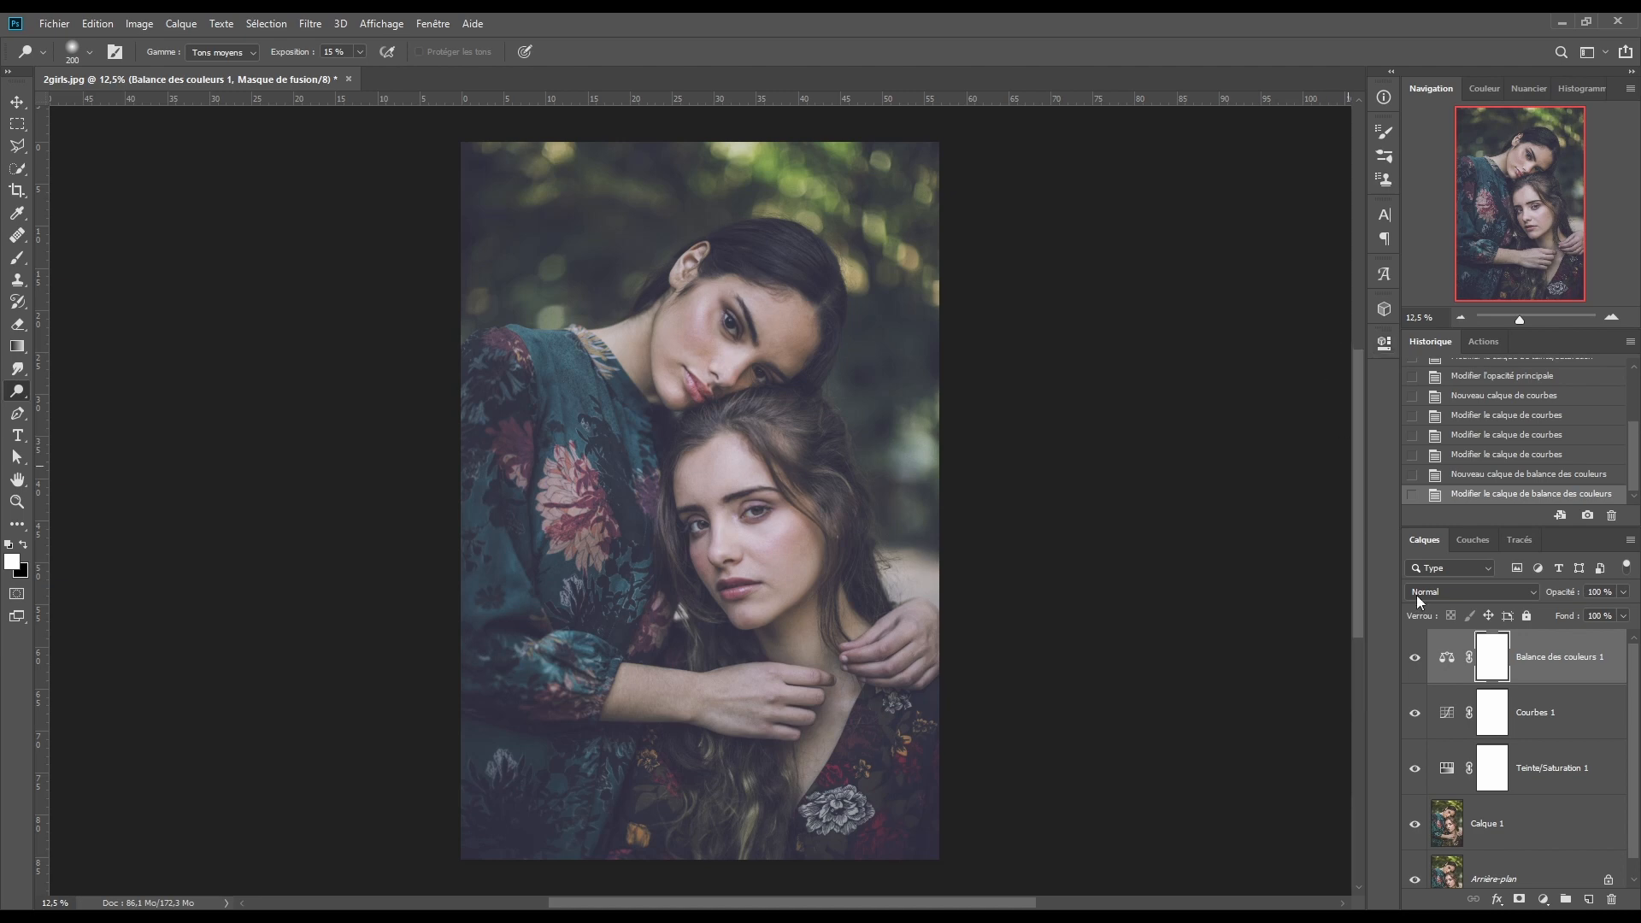
{"action": "left_click", "coordinate": [1414, 658]}
{"action": "left_click", "coordinate": [1413, 658]}
{"action": "left_click", "coordinate": [1414, 658]}
{"action": "left_click", "coordinate": [1413, 658]}
Add a Photo Filter adjustment layer using the deep blue filter (Bleu profond) at 20% density and compare the portrait with and without it
{"action": "left_click", "coordinate": [1543, 899]}
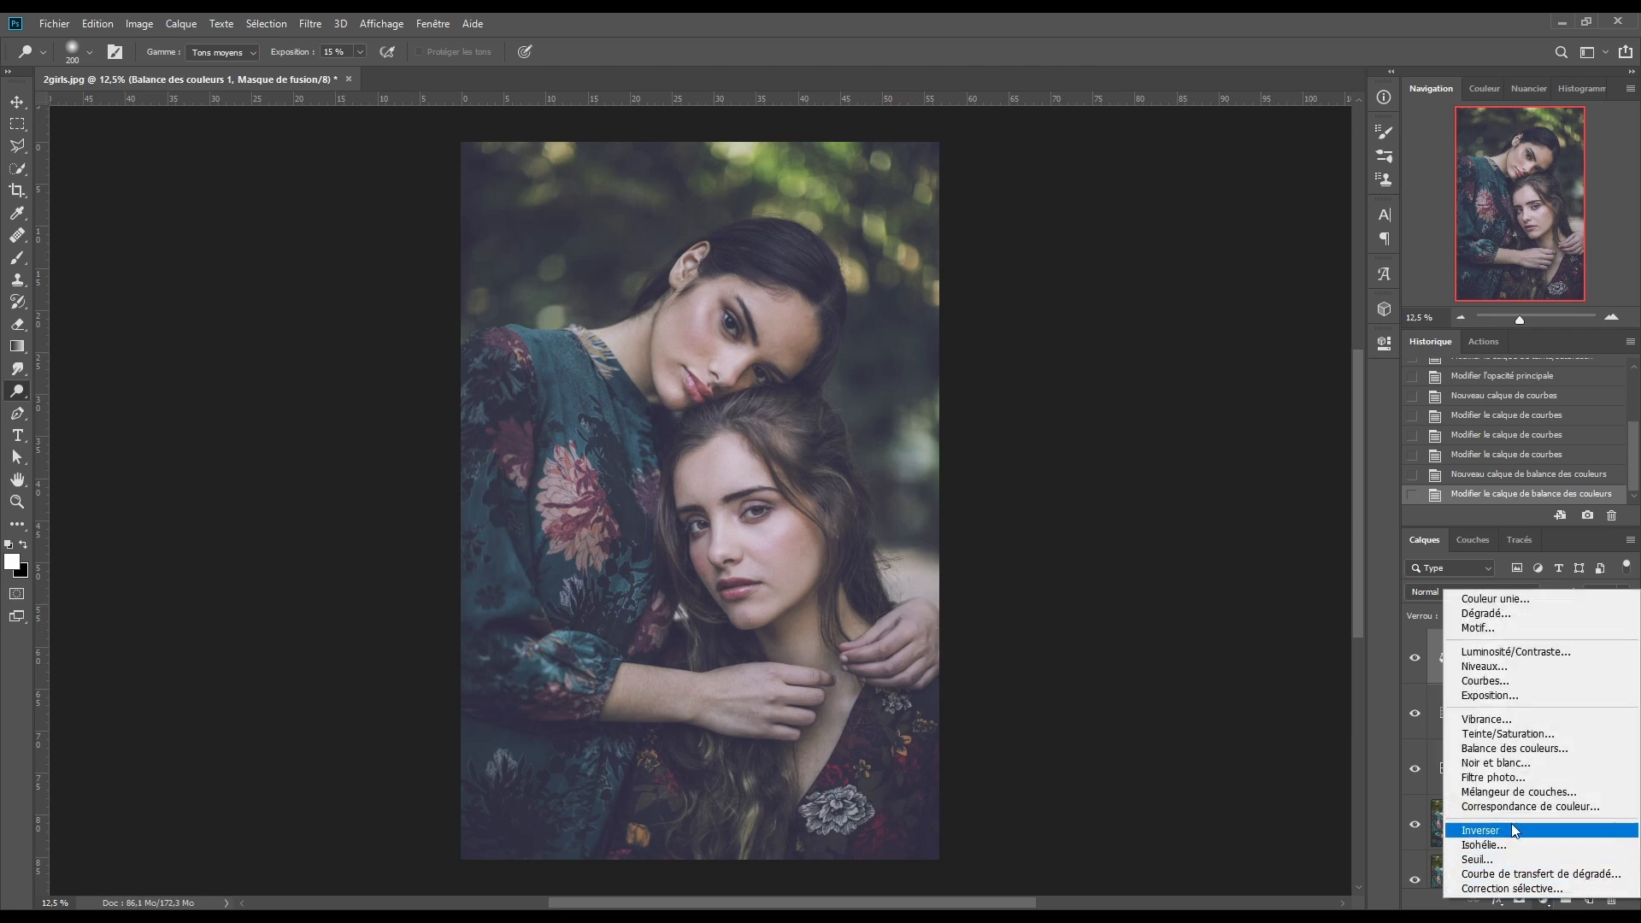
{"action": "left_click", "coordinate": [1507, 777]}
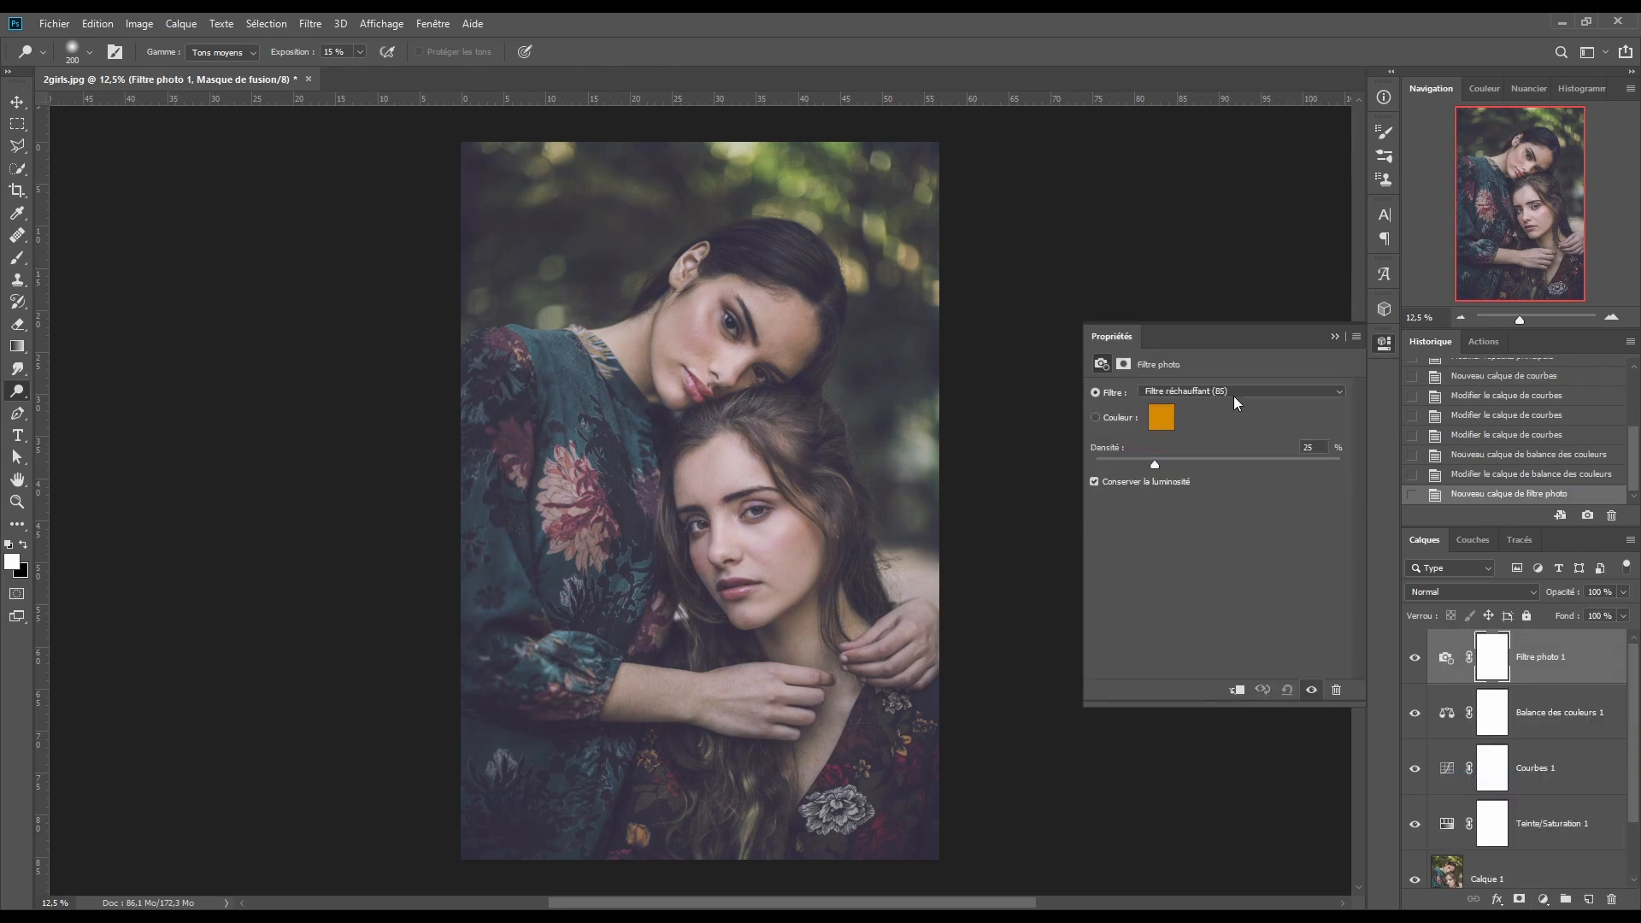
{"action": "left_click", "coordinate": [1199, 390]}
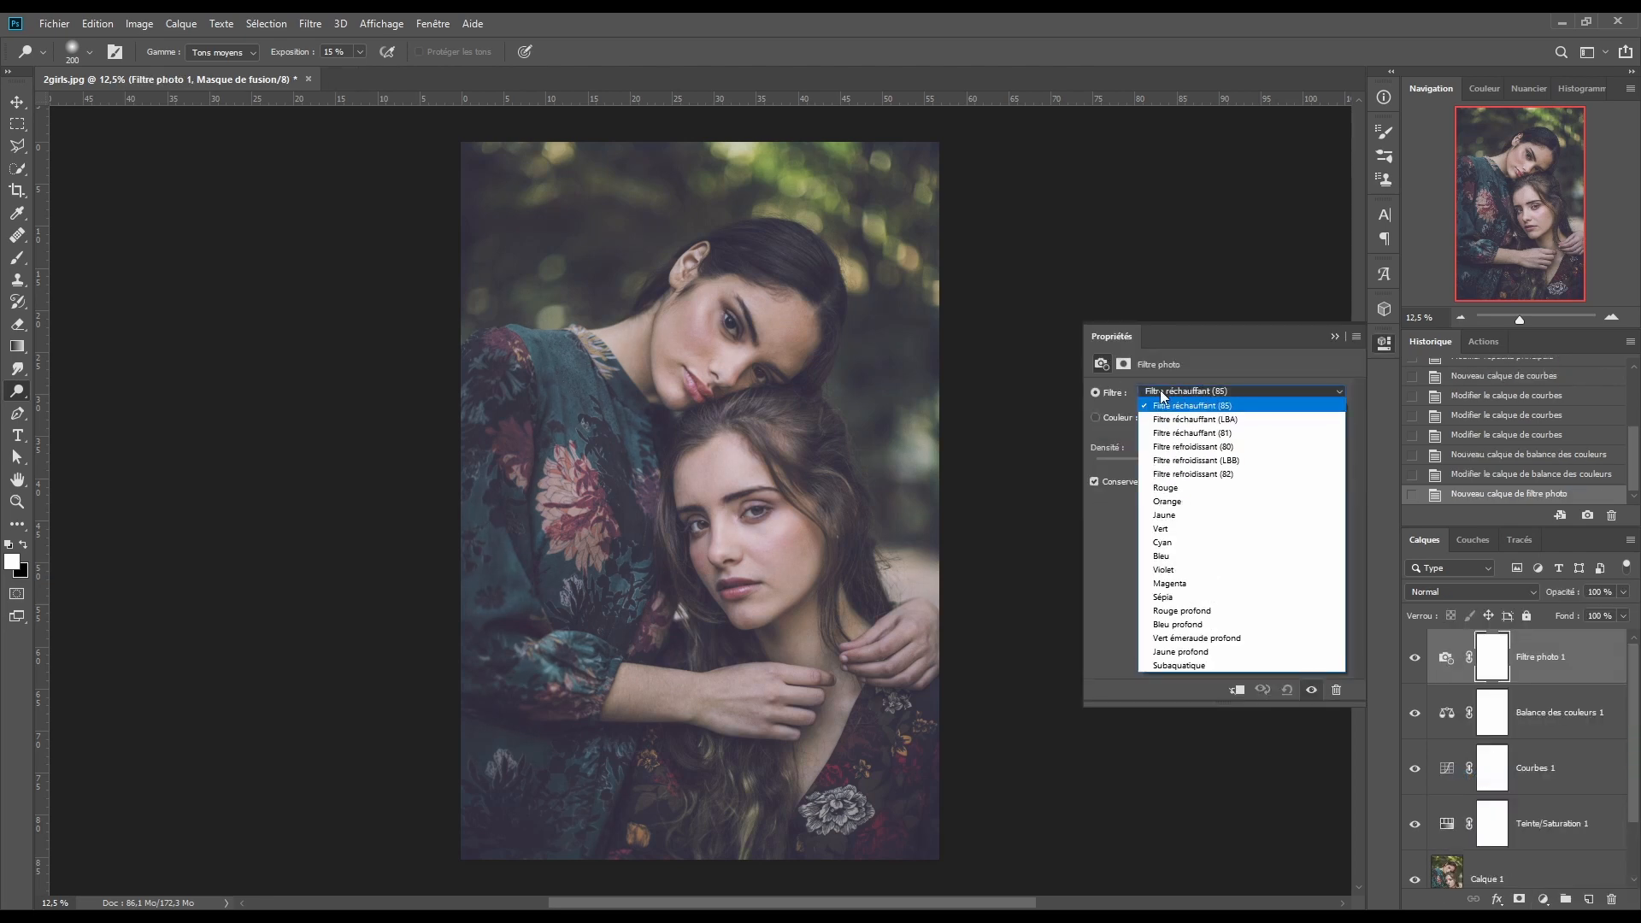
{"action": "left_click", "coordinate": [1194, 625]}
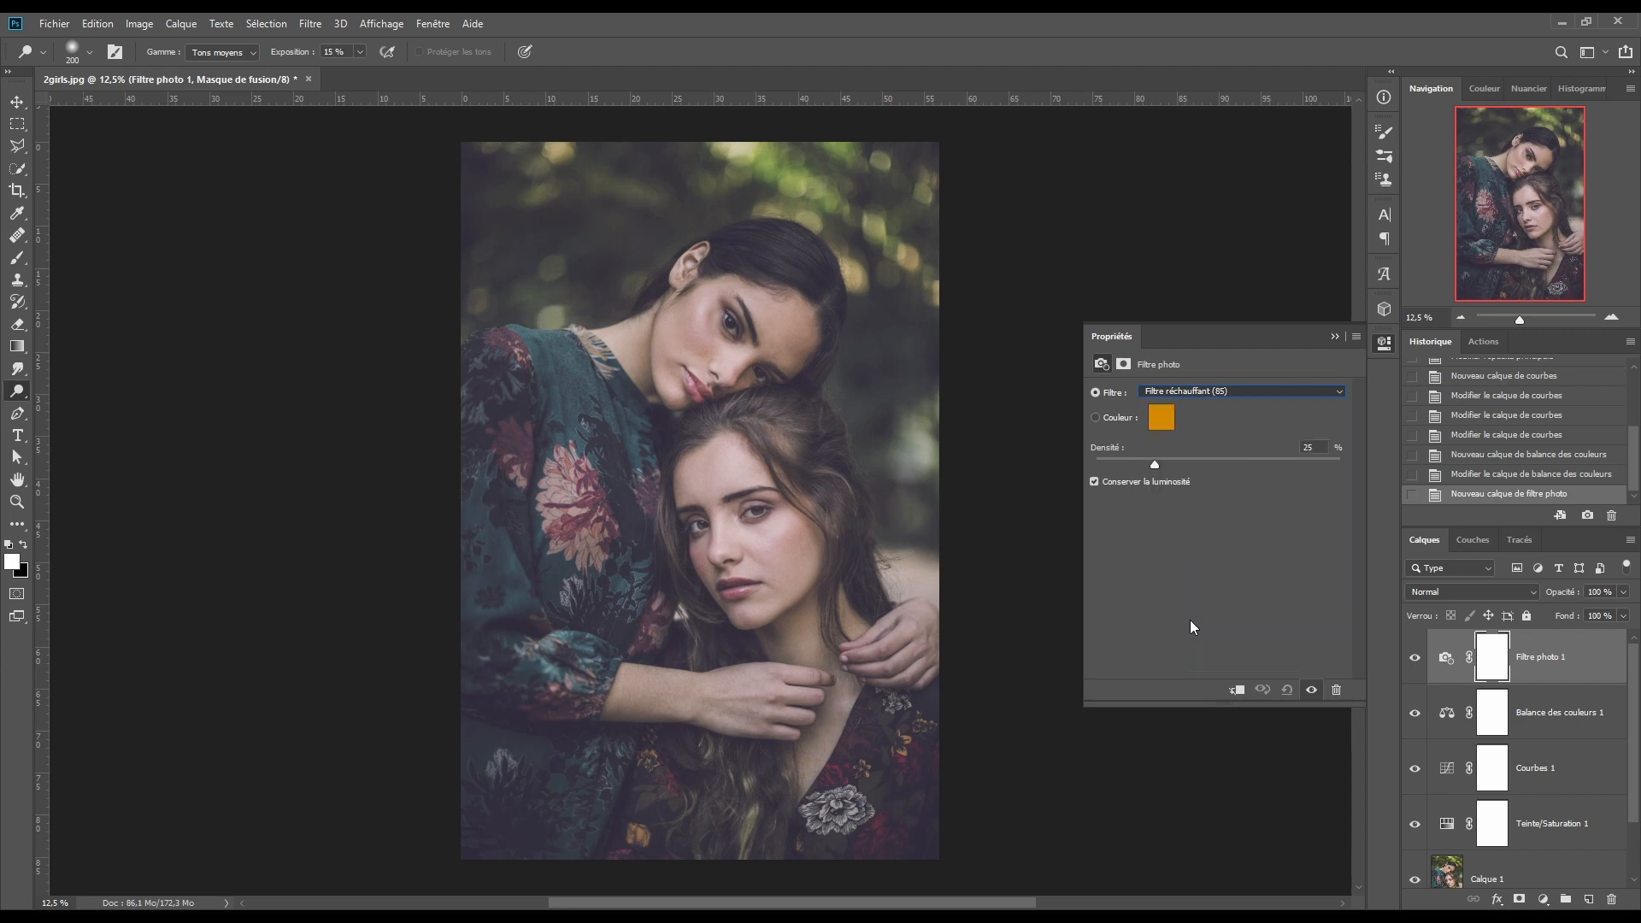
{"action": "left_click", "coordinate": [1319, 447]}
{"action": "type", "text": "20"}
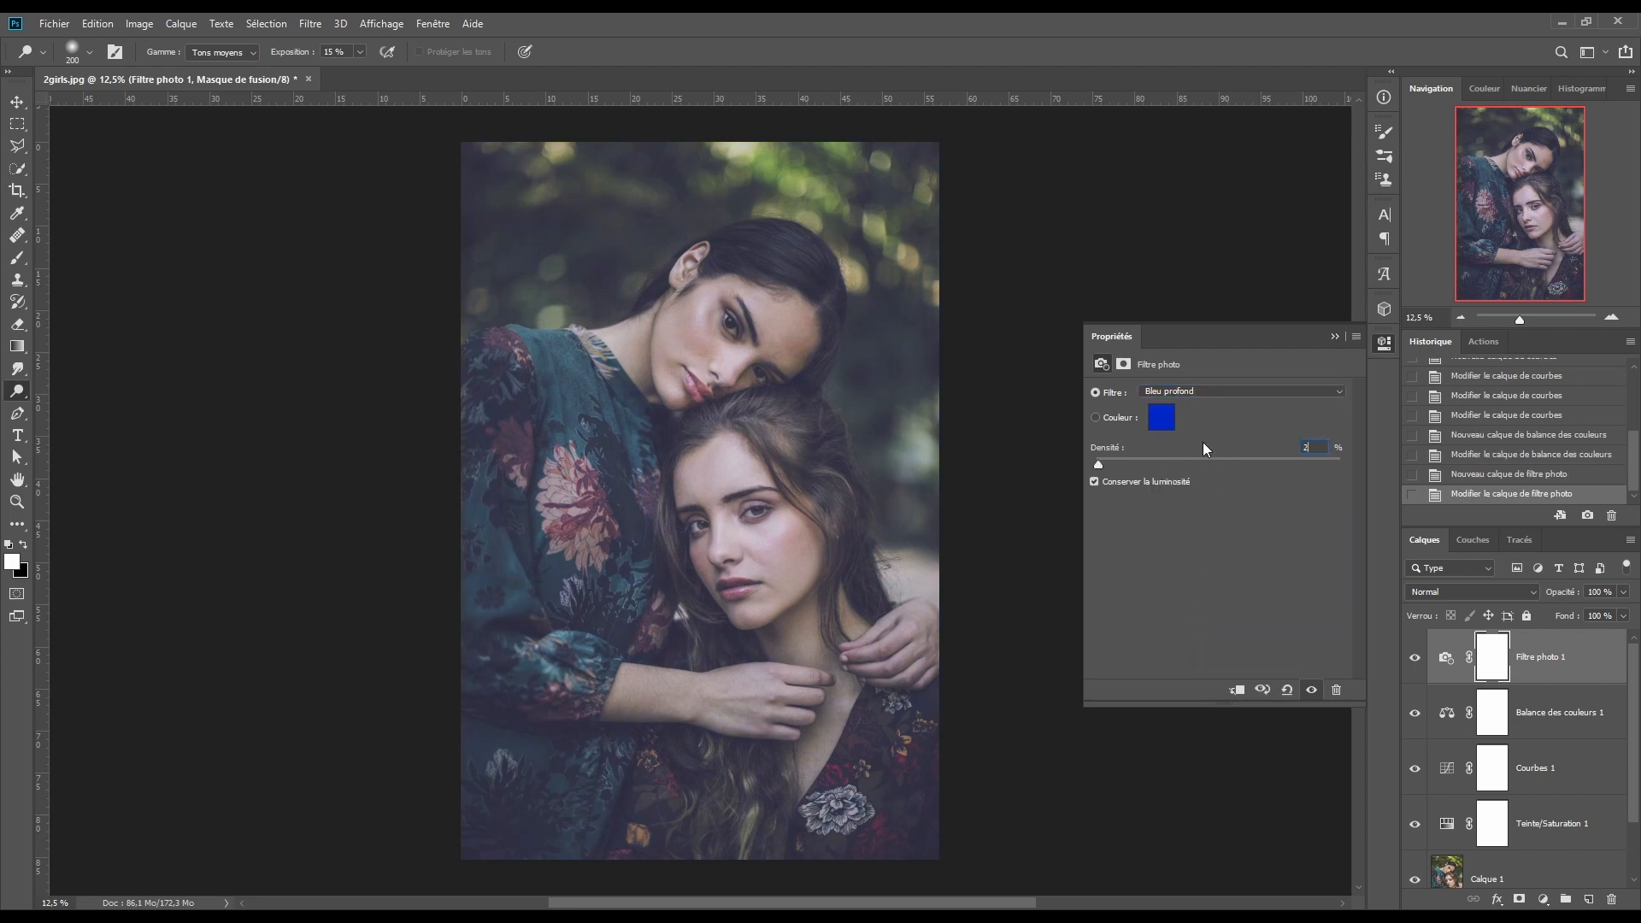
{"action": "left_click", "coordinate": [1337, 336]}
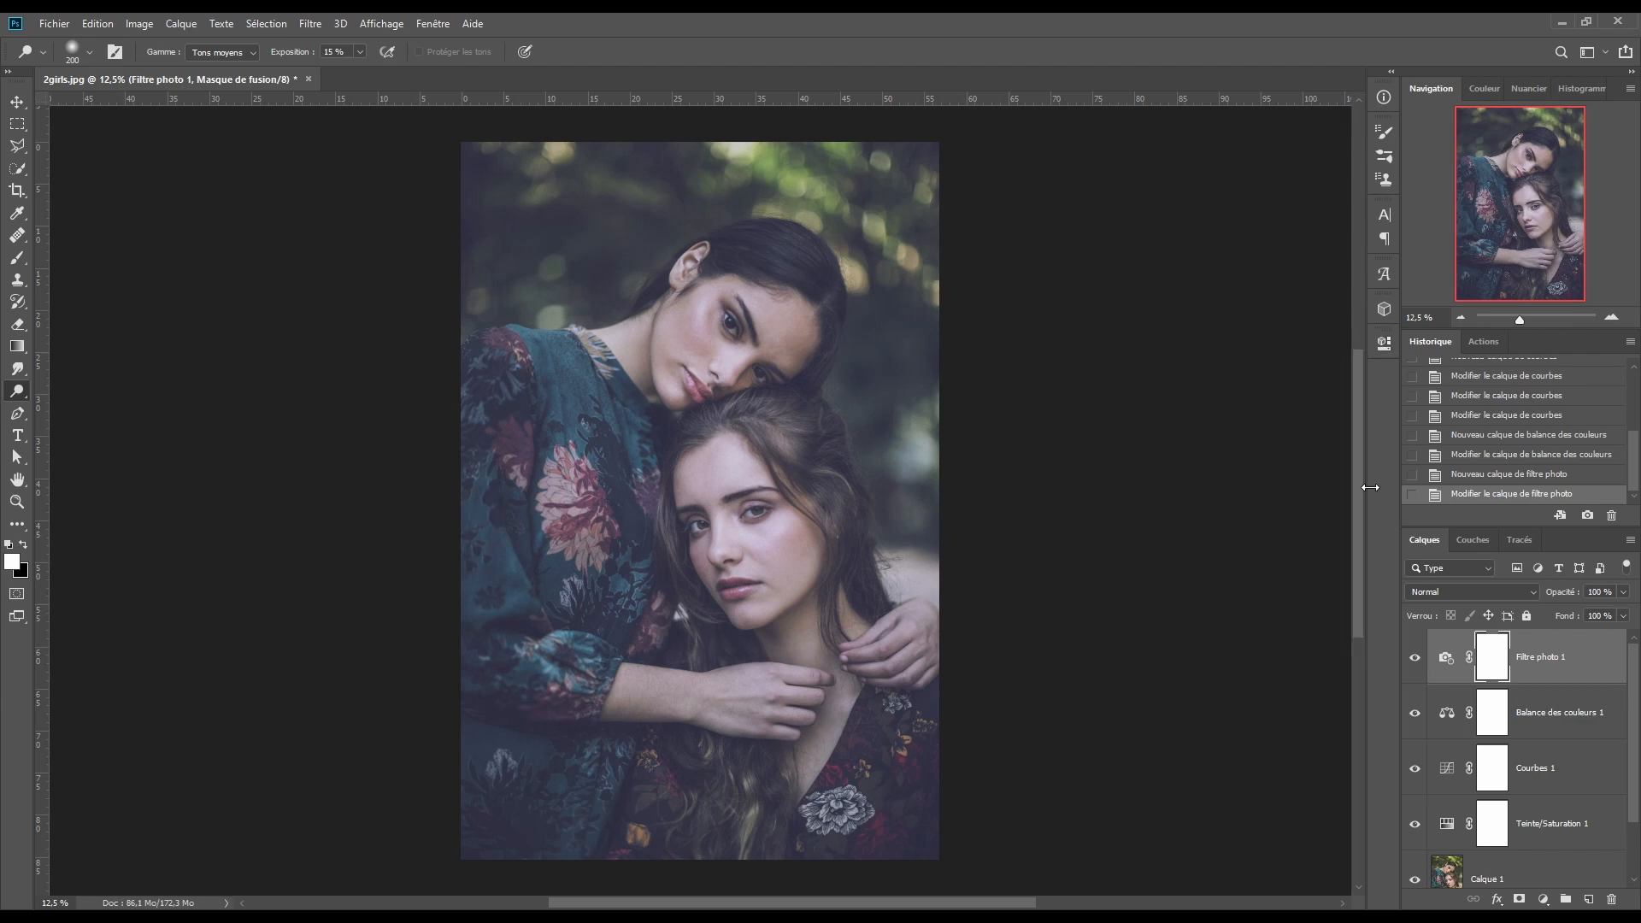
{"action": "left_click", "coordinate": [1414, 657]}
{"action": "left_click", "coordinate": [1414, 657]}
Add a second Curves adjustment layer on top and raise its RGB black point output to 15
{"action": "left_click", "coordinate": [1544, 900]}
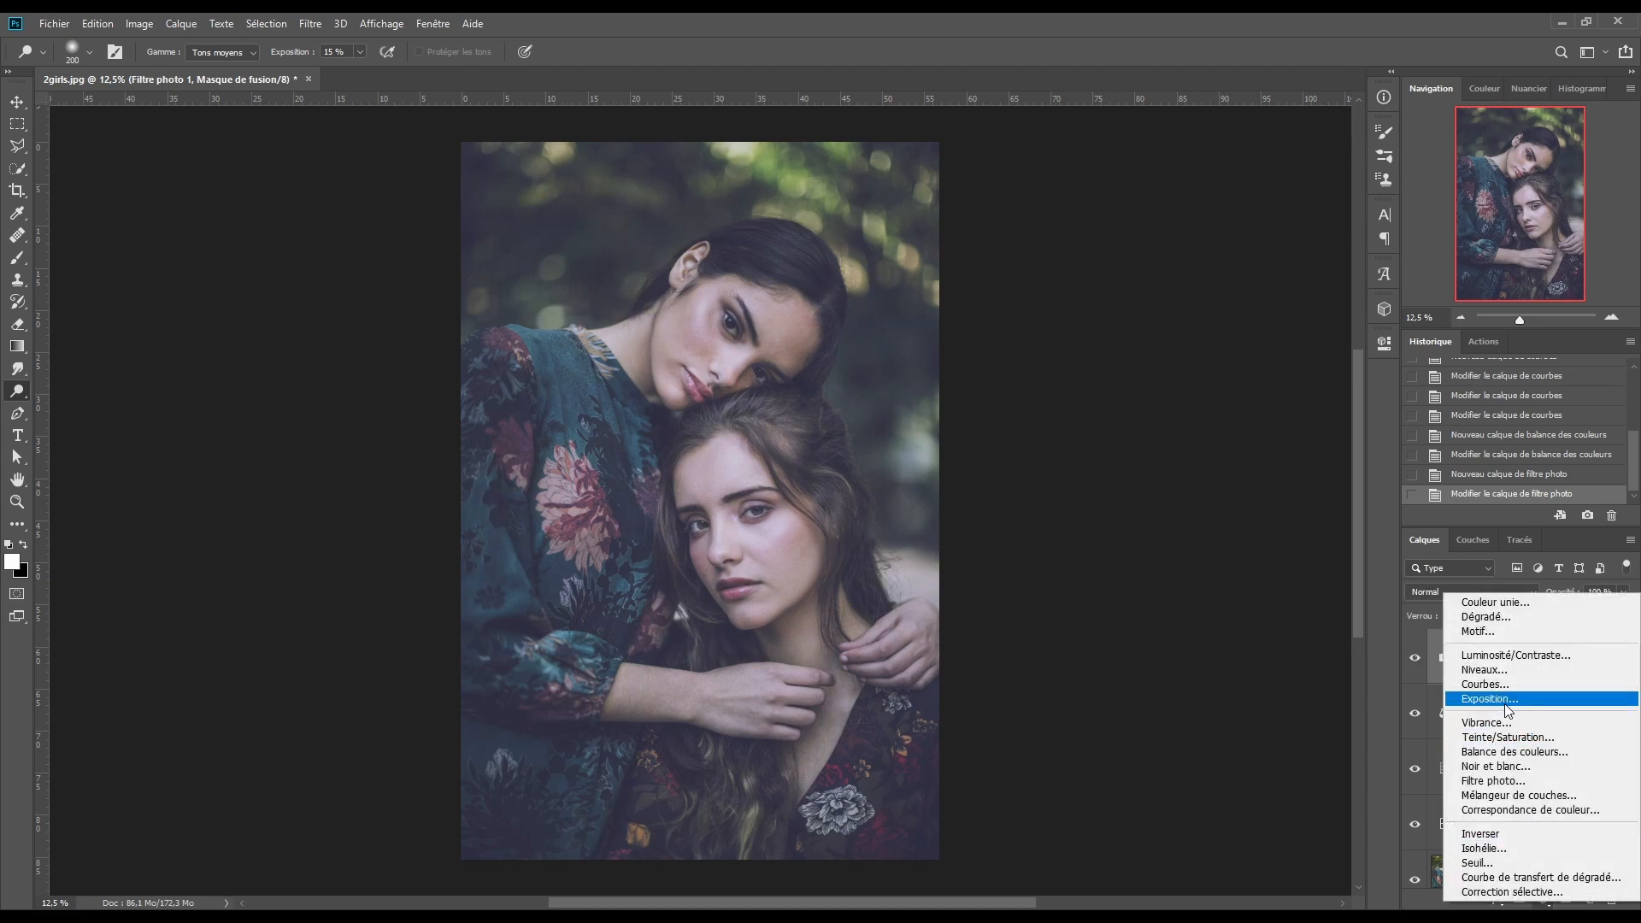
{"action": "left_click", "coordinate": [1495, 684]}
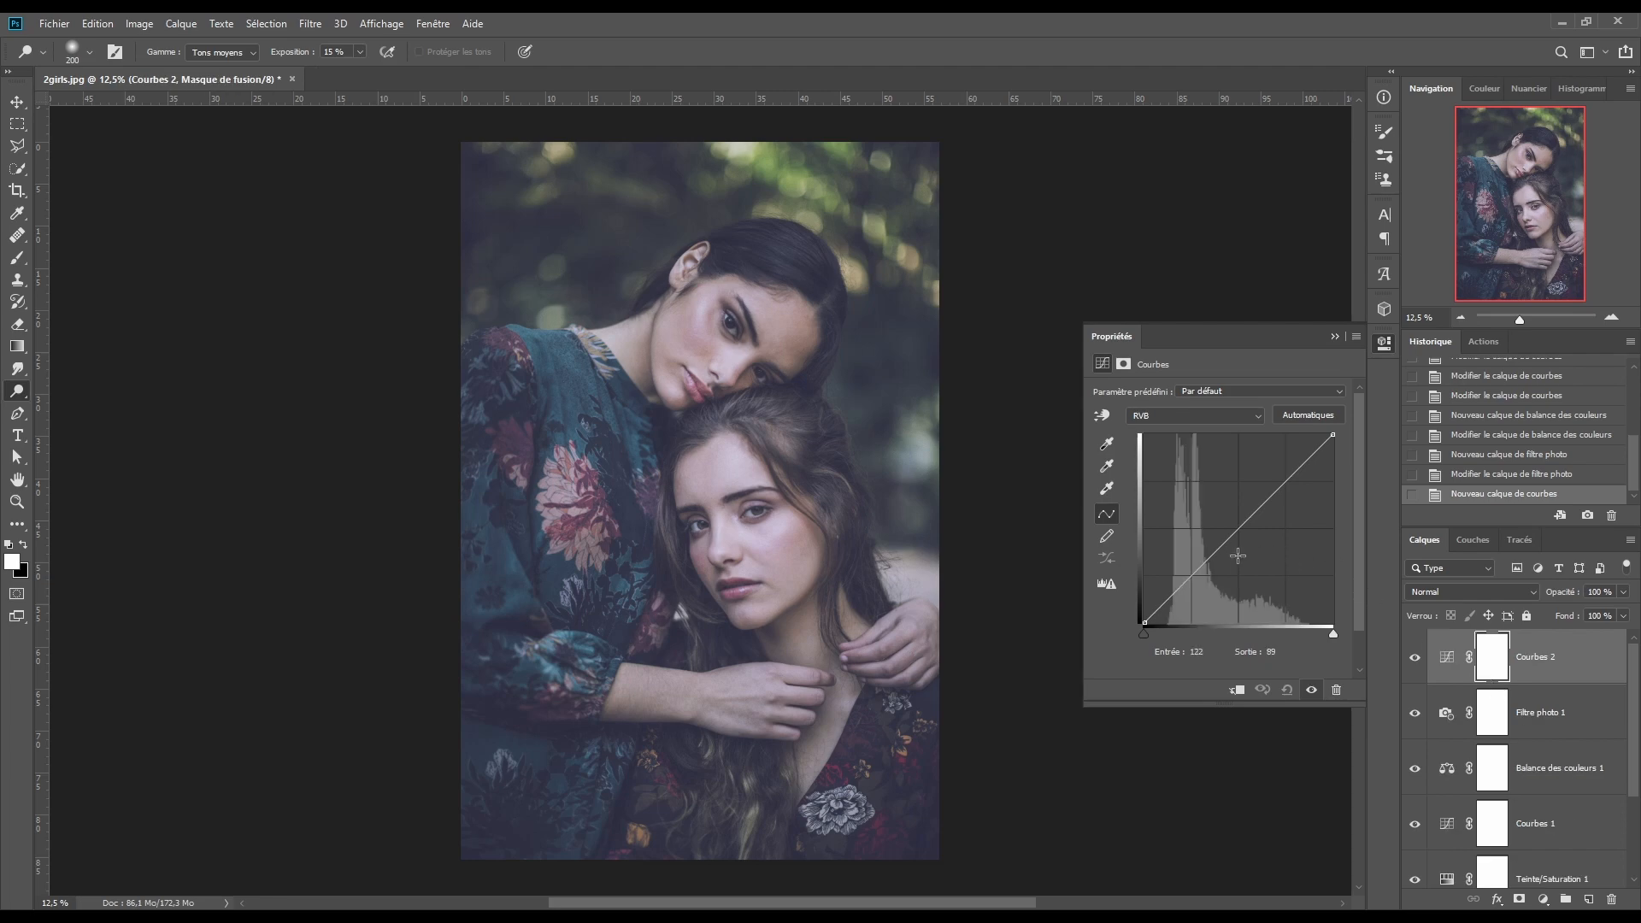
{"action": "left_click", "coordinate": [1144, 623]}
{"action": "type", "text": "15"}
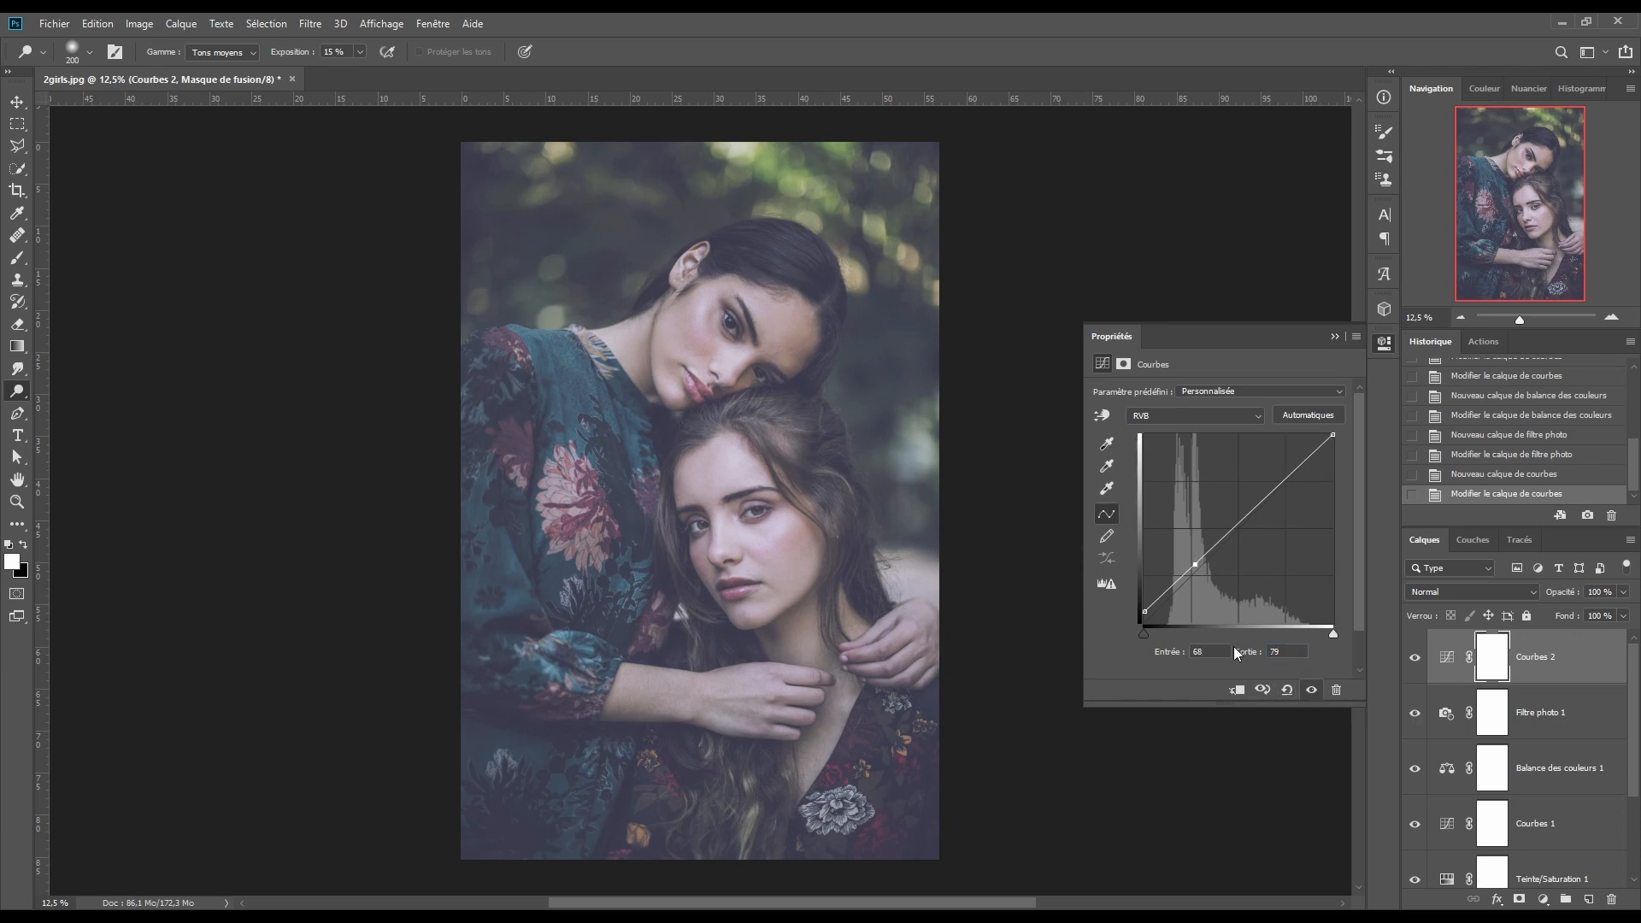
Add a shadow point to the new RGB curve at input 85, output 89
{"action": "left_click_drag", "start_coordinate": [1210, 651], "coordinate": [1116, 645]}
{"action": "type", "text": "85"}
{"action": "key", "text": "Tab"}
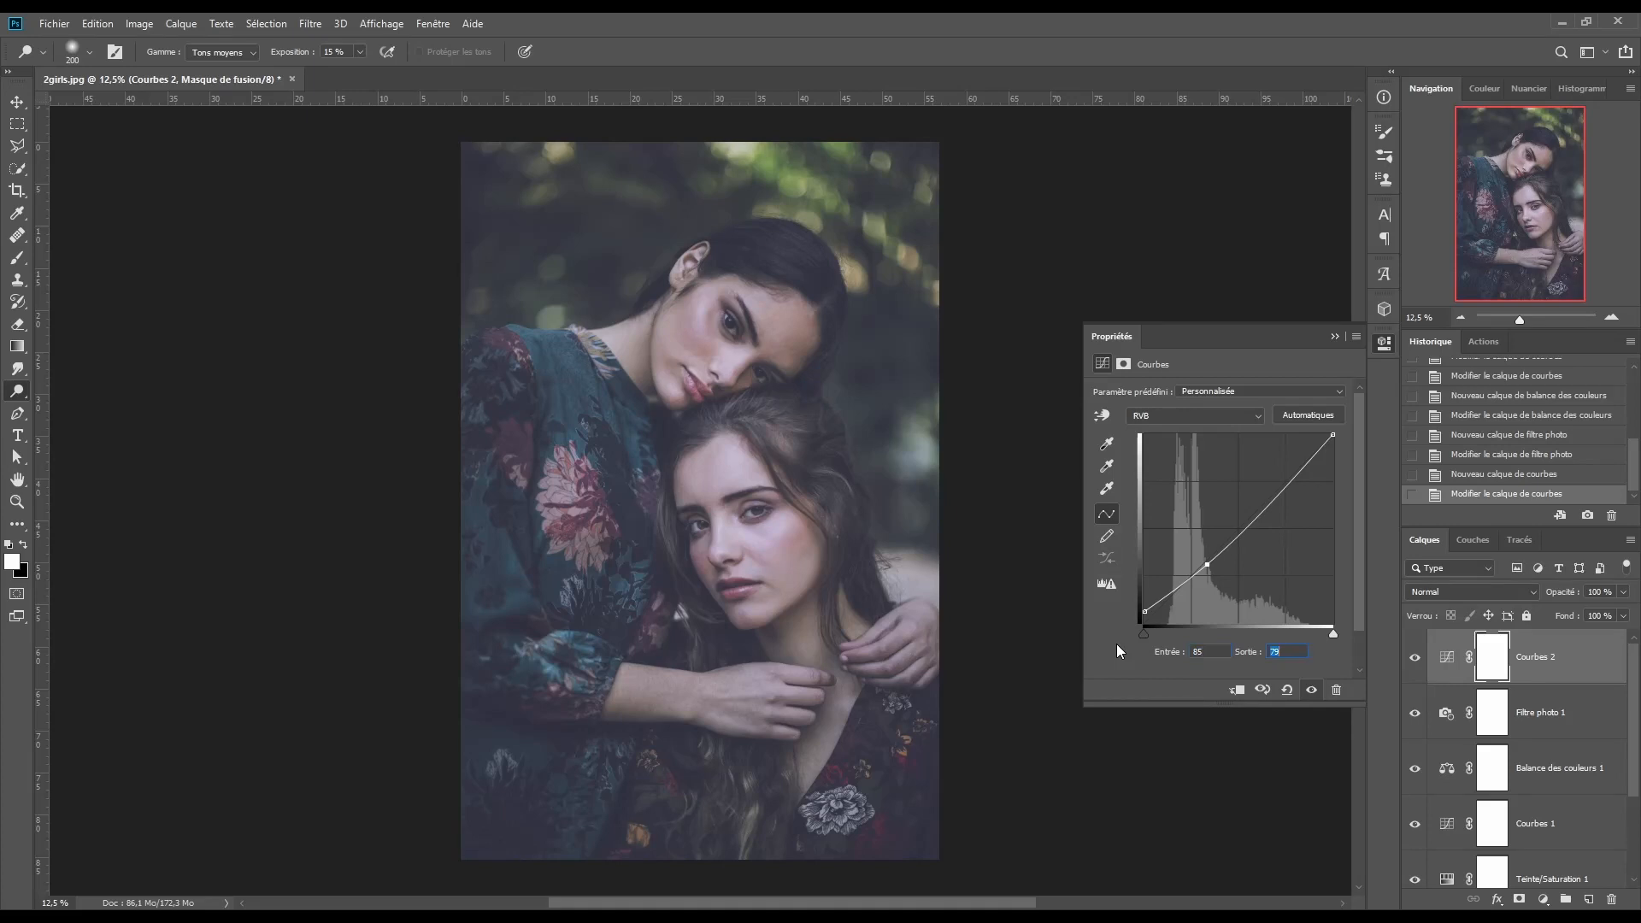
{"action": "type", "text": "89"}
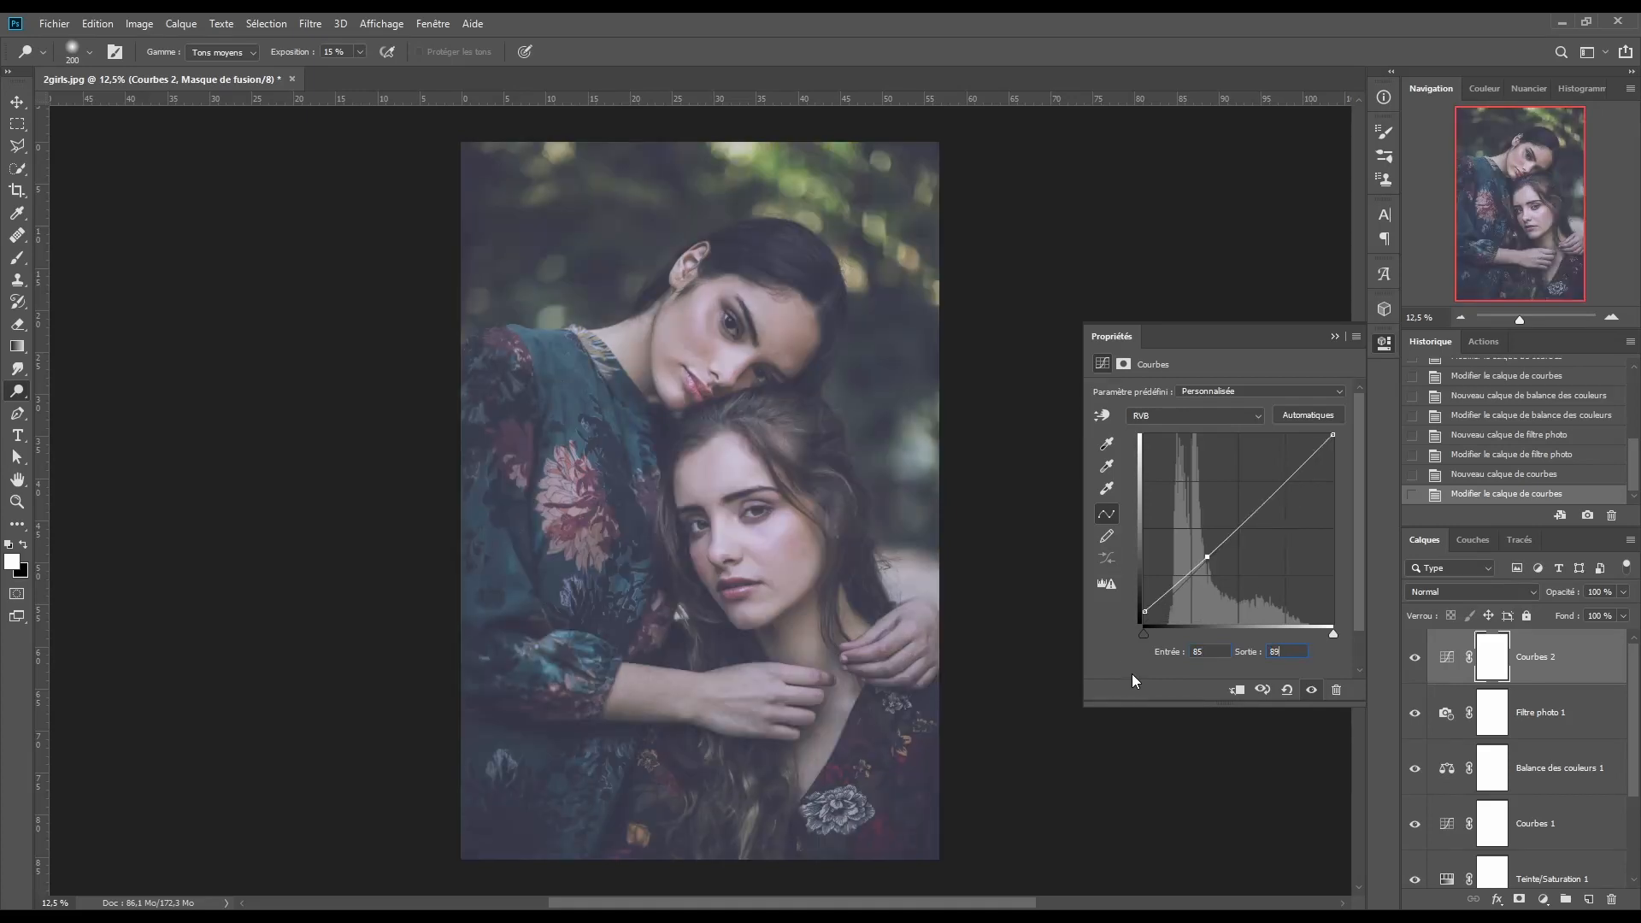
Add an RGB highlight point at input 168, output 169, and lower the white point output to 242
{"action": "left_click_drag", "start_coordinate": [1254, 518], "coordinate": [1259, 503]}
{"action": "left_click", "coordinate": [1205, 652]}
{"action": "type", "text": "168"}
{"action": "key", "text": "Tab"}
{"action": "type", "text": "169"}
{"action": "left_click", "coordinate": [1331, 435]}
{"action": "left_click", "coordinate": [1277, 651]}
{"action": "type", "text": "242"}
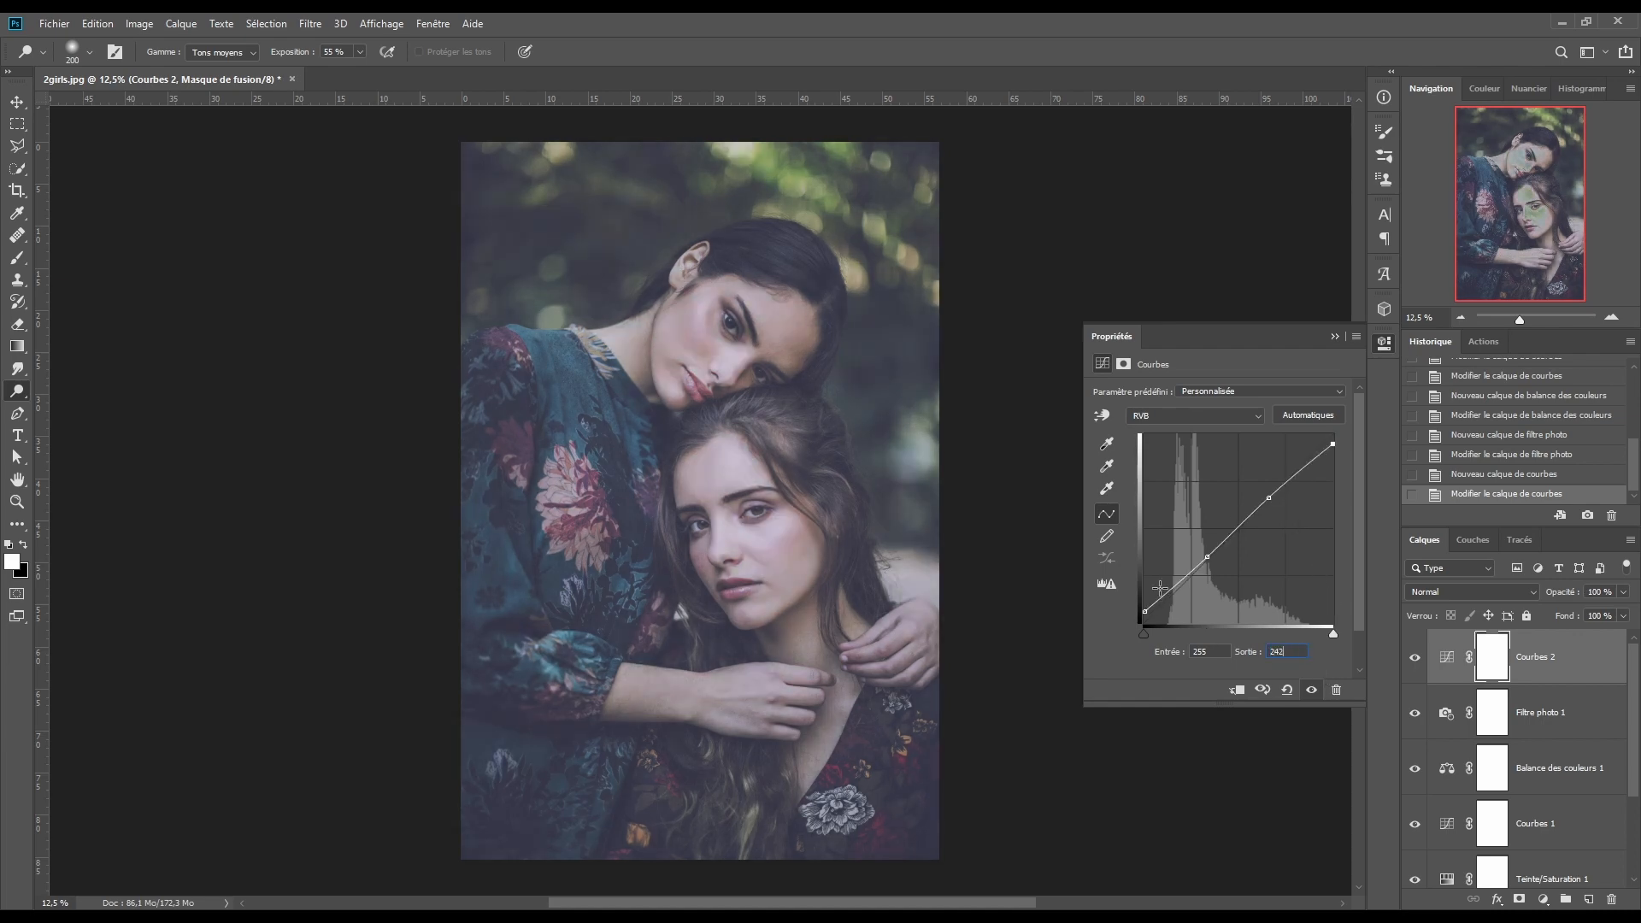
In the blue channel of the second Curves adjustment, raise the black point output to 14
{"action": "left_click", "coordinate": [1197, 413]}
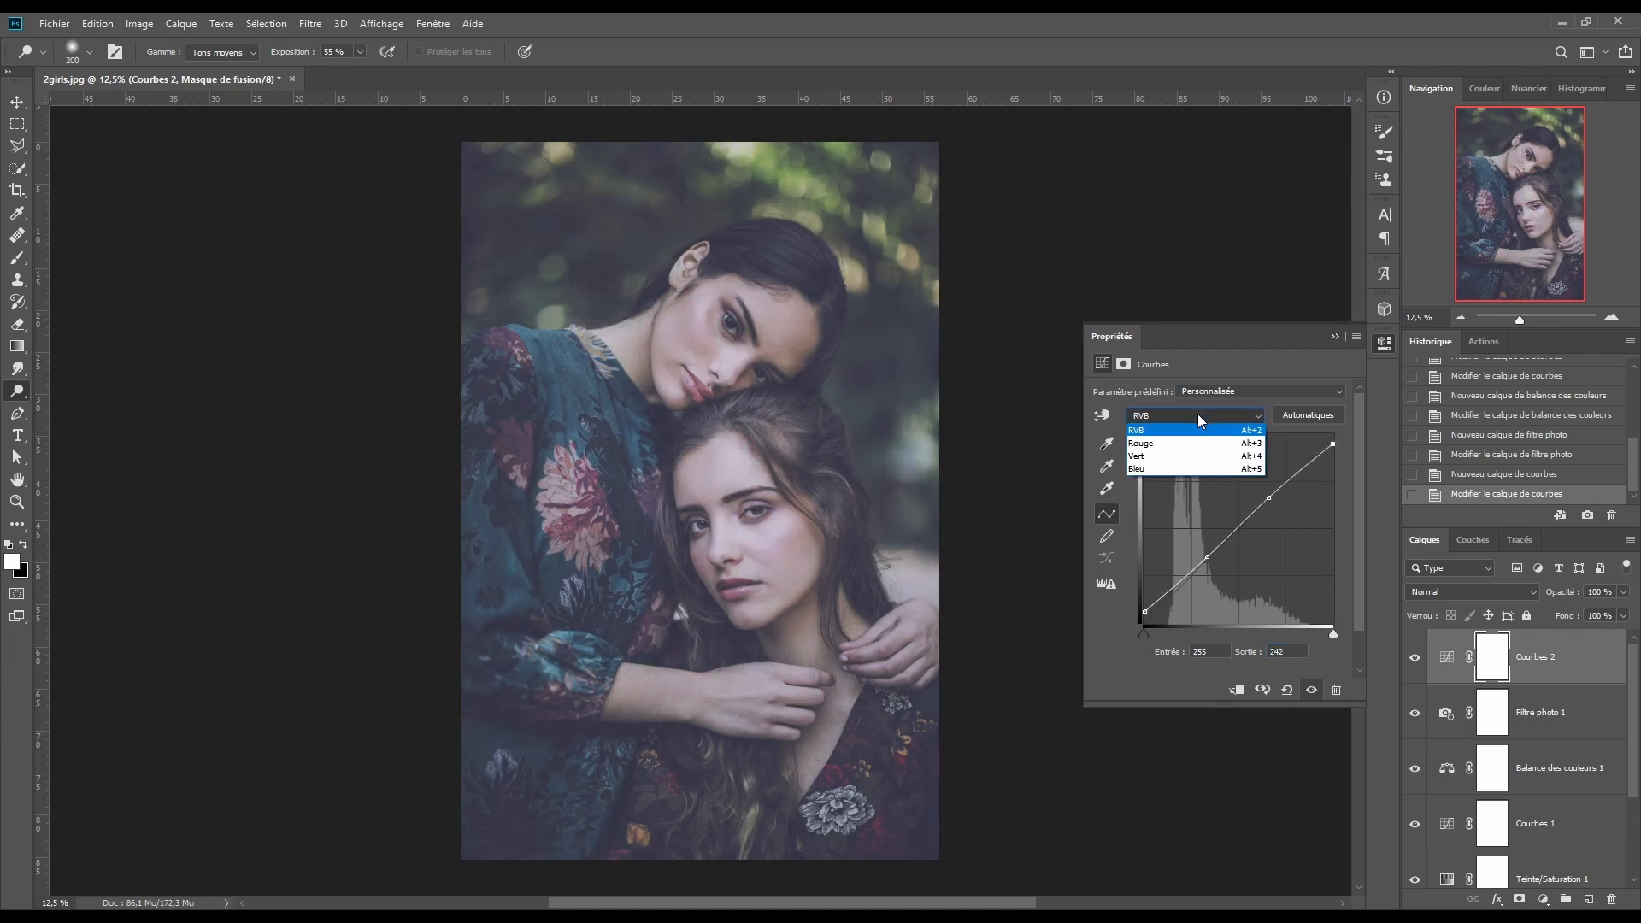
{"action": "left_click", "coordinate": [1176, 467]}
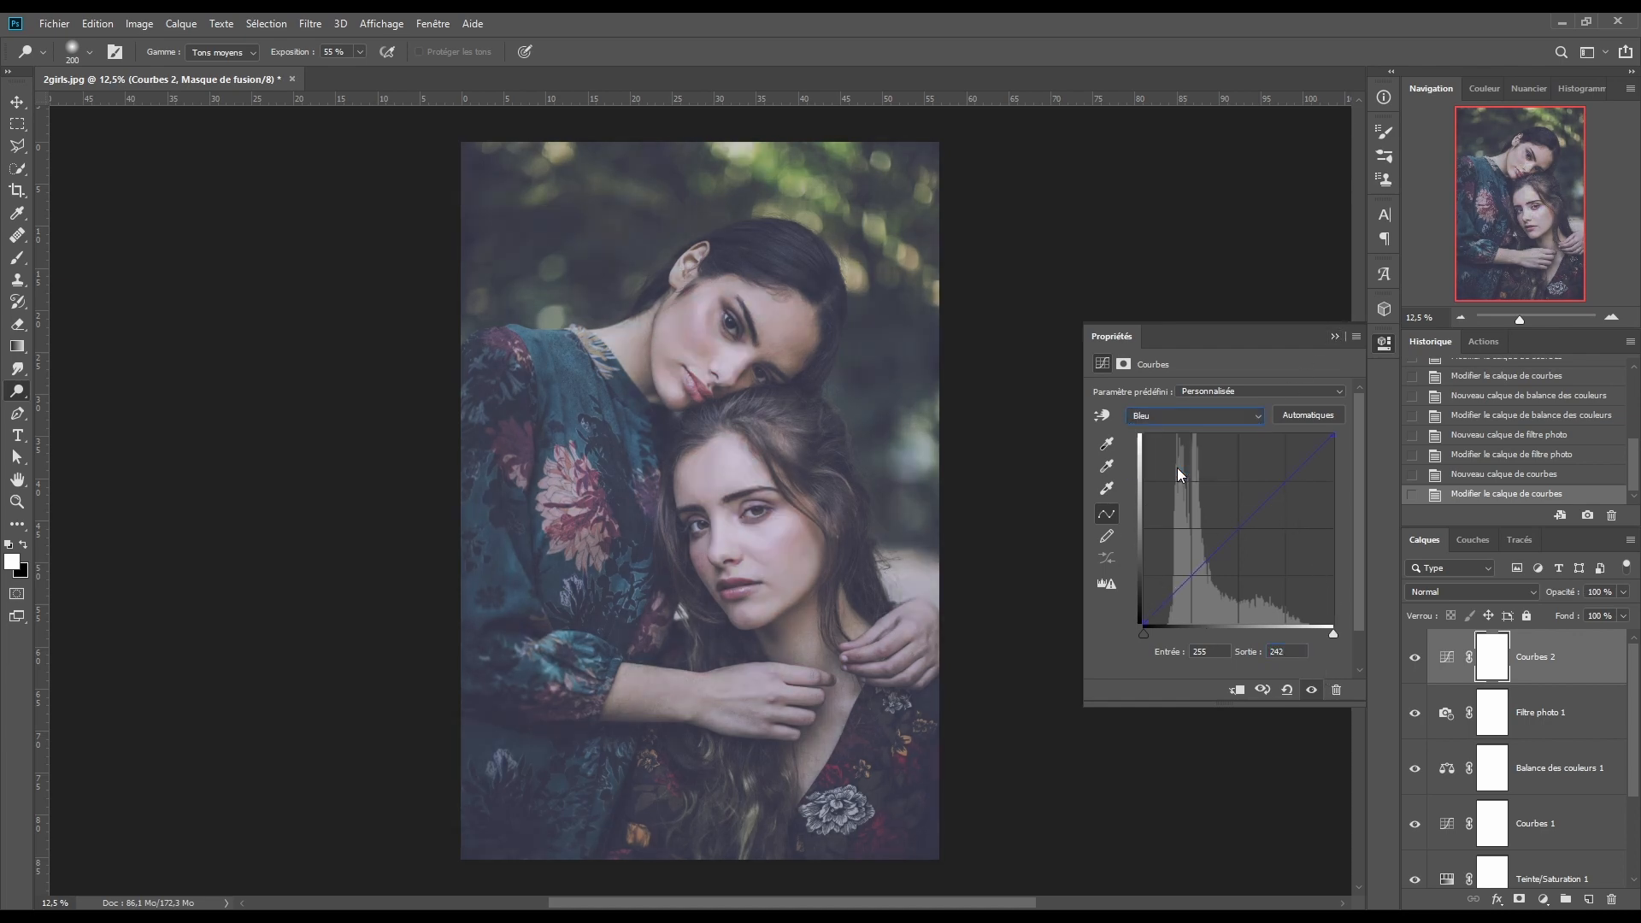
{"action": "left_click", "coordinate": [1145, 620]}
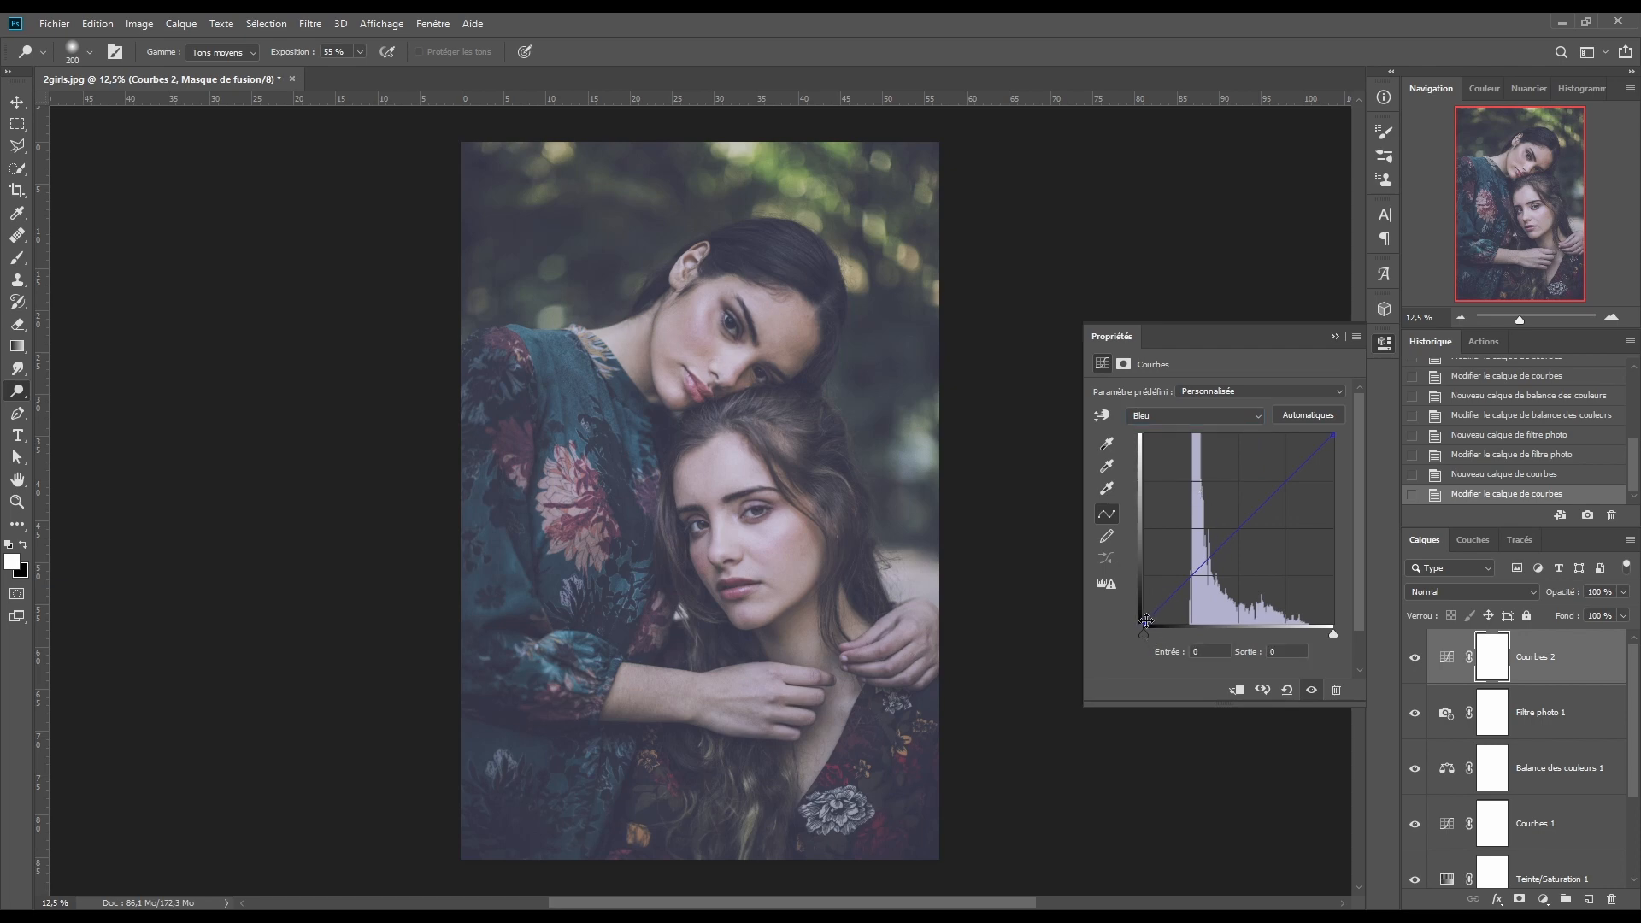
{"action": "type", "text": "14"}
Add a blue-curve midtone point at input 128, output 128, and compare the portrait with and without the second Curves layer
{"action": "left_click", "coordinate": [1238, 524]}
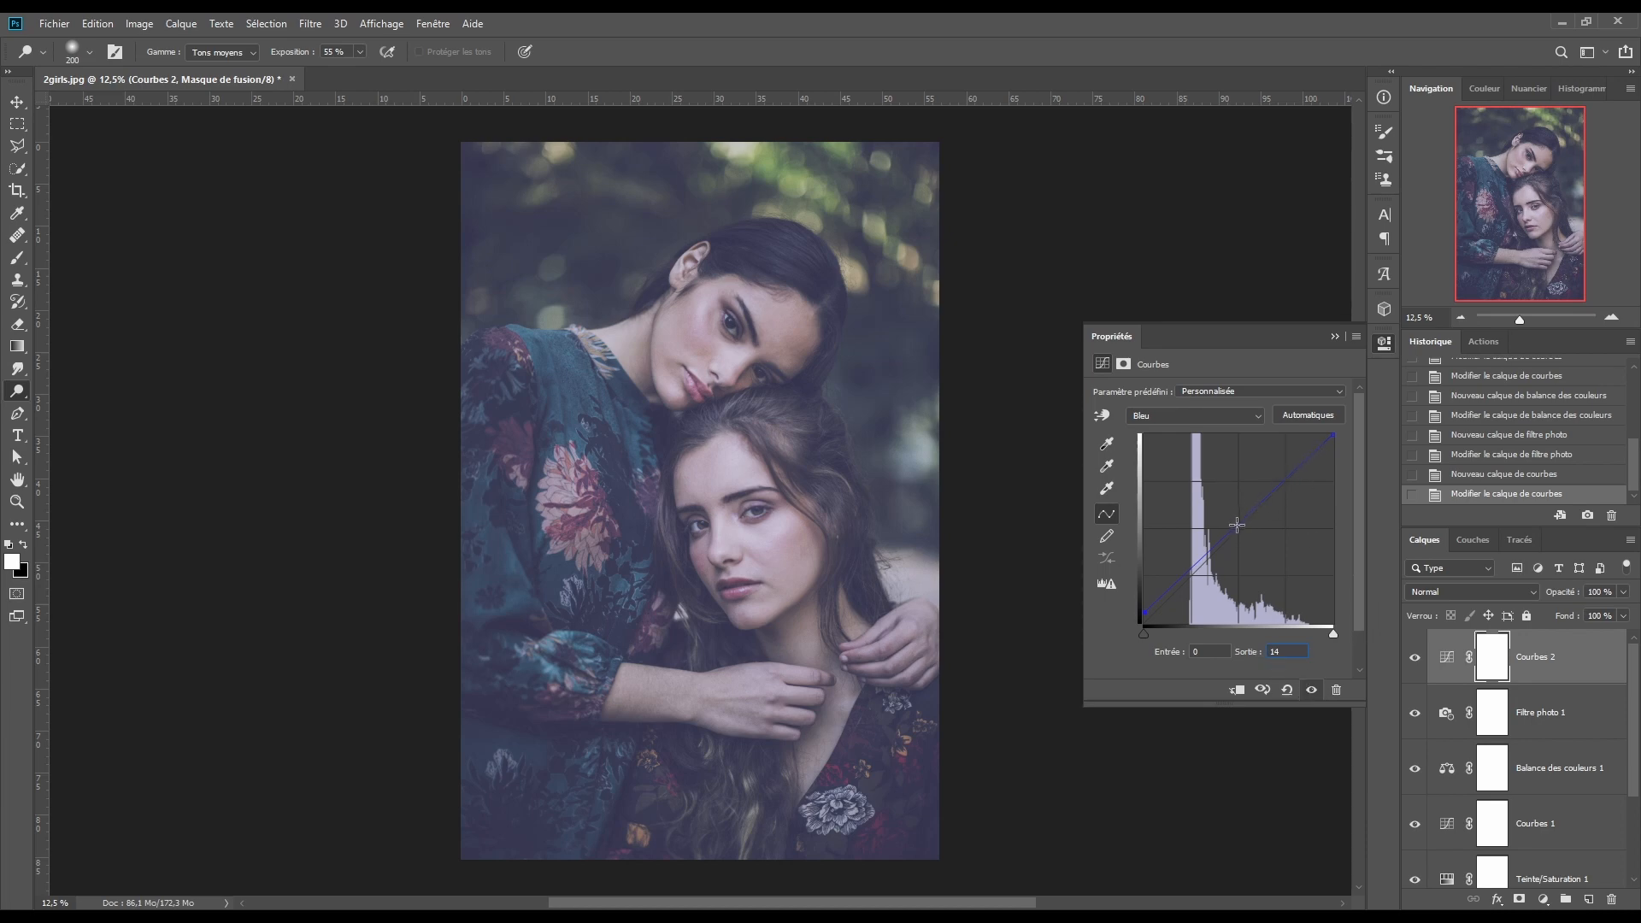
{"action": "left_click", "coordinate": [1208, 652]}
{"action": "type", "text": "128"}
{"action": "key", "text": "Tab"}
{"action": "type", "text": "128"}
{"action": "left_click", "coordinate": [1334, 337]}
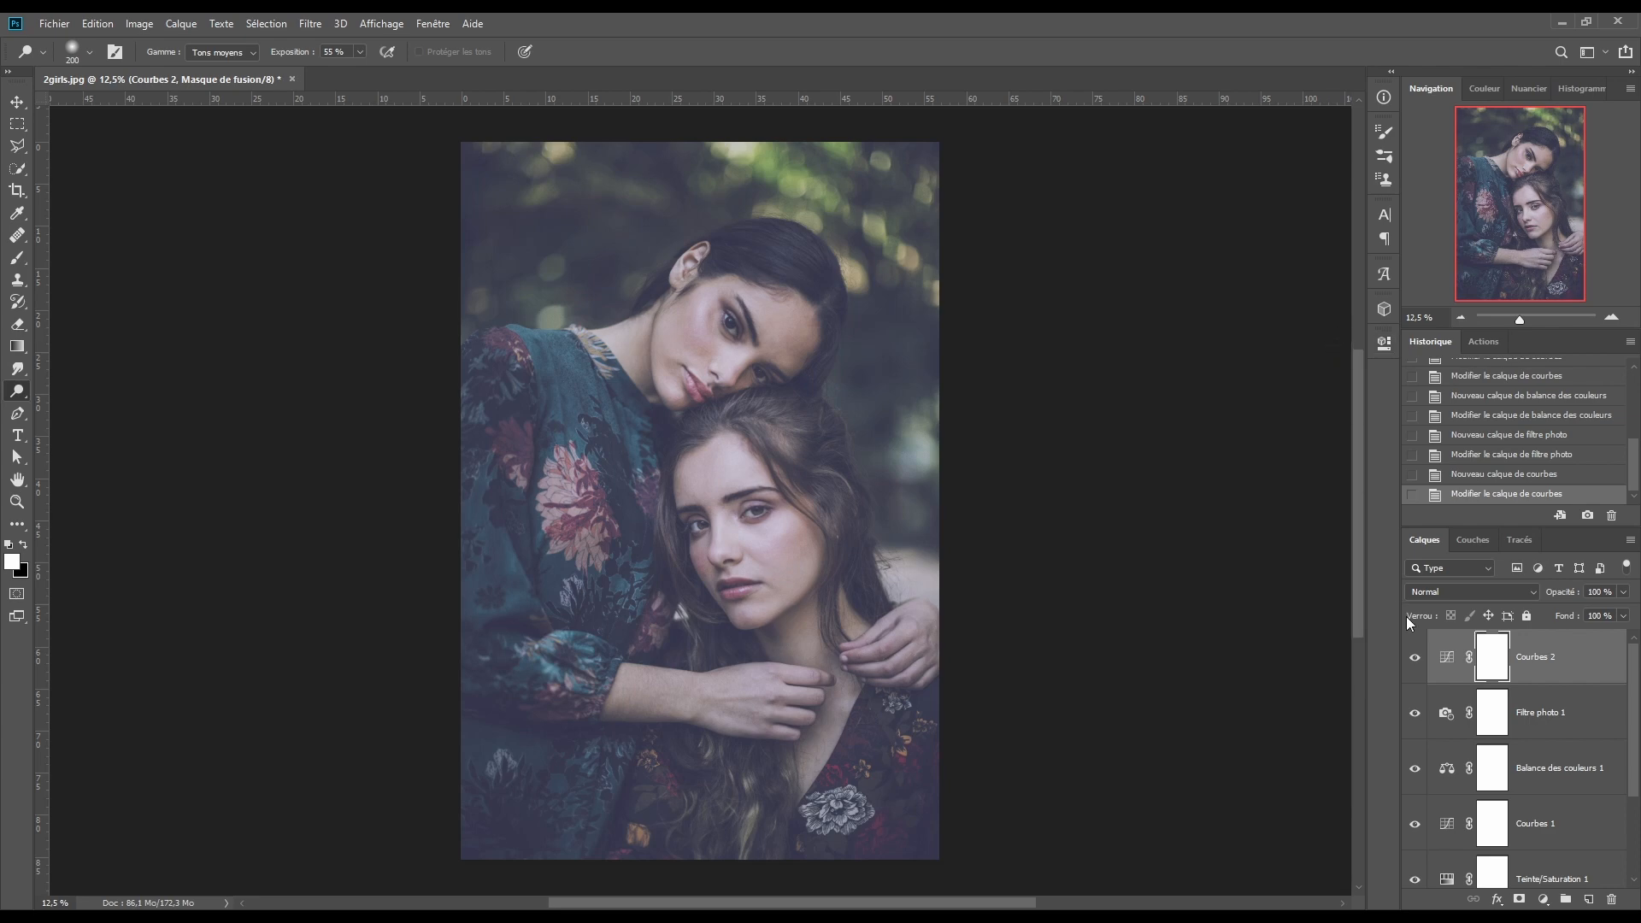
{"action": "left_click", "coordinate": [1414, 657]}
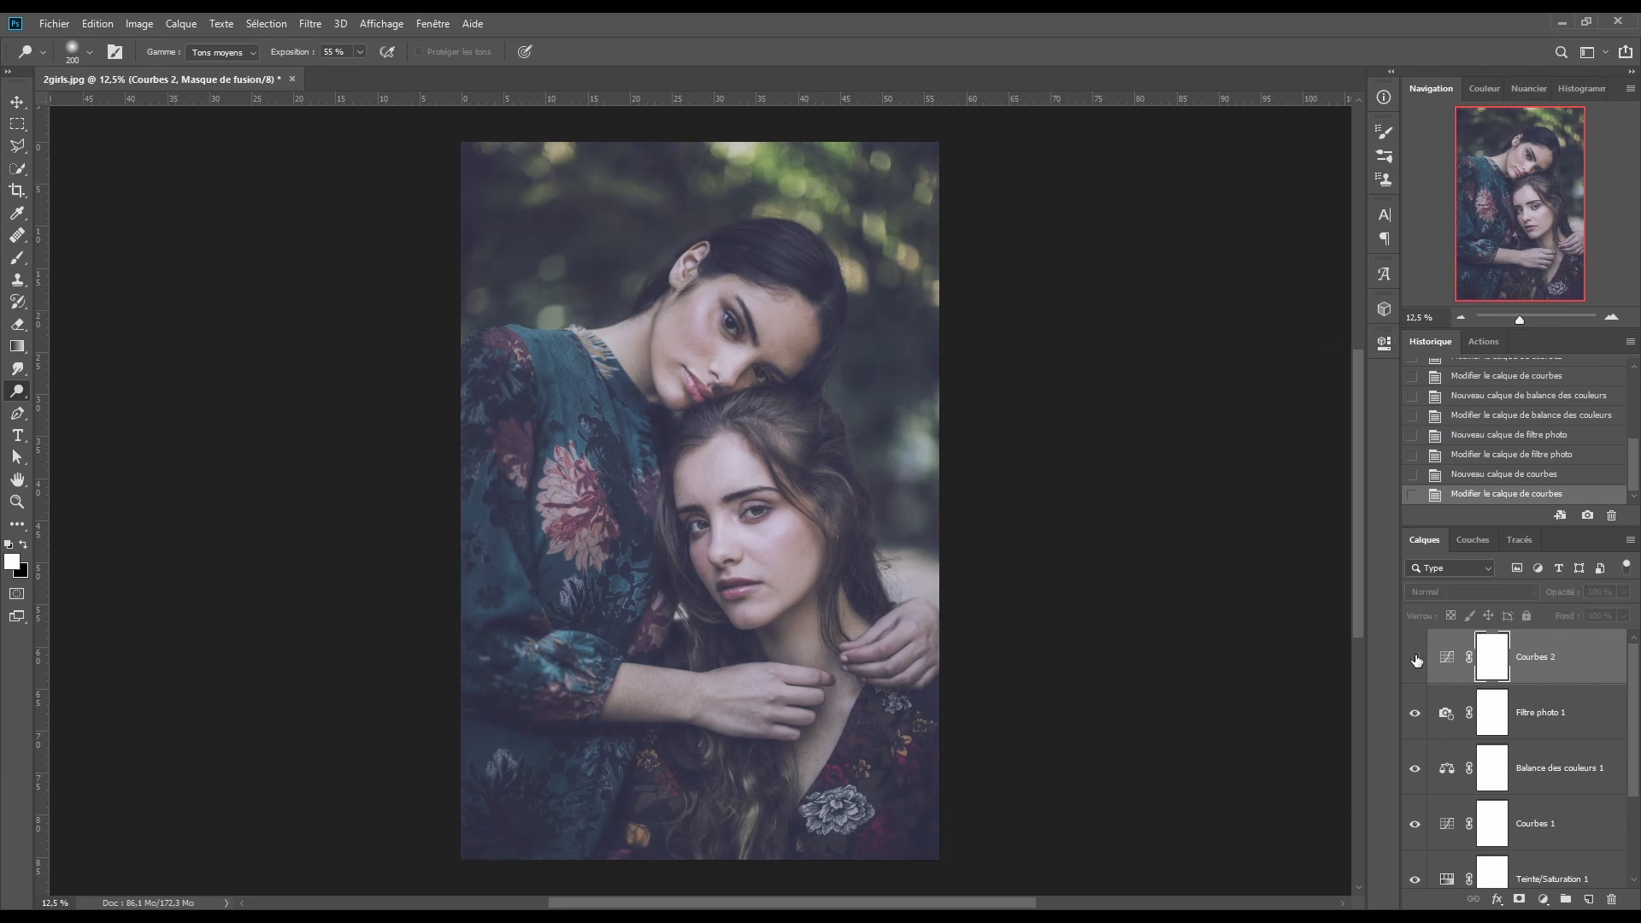
{"action": "left_click", "coordinate": [1415, 658]}
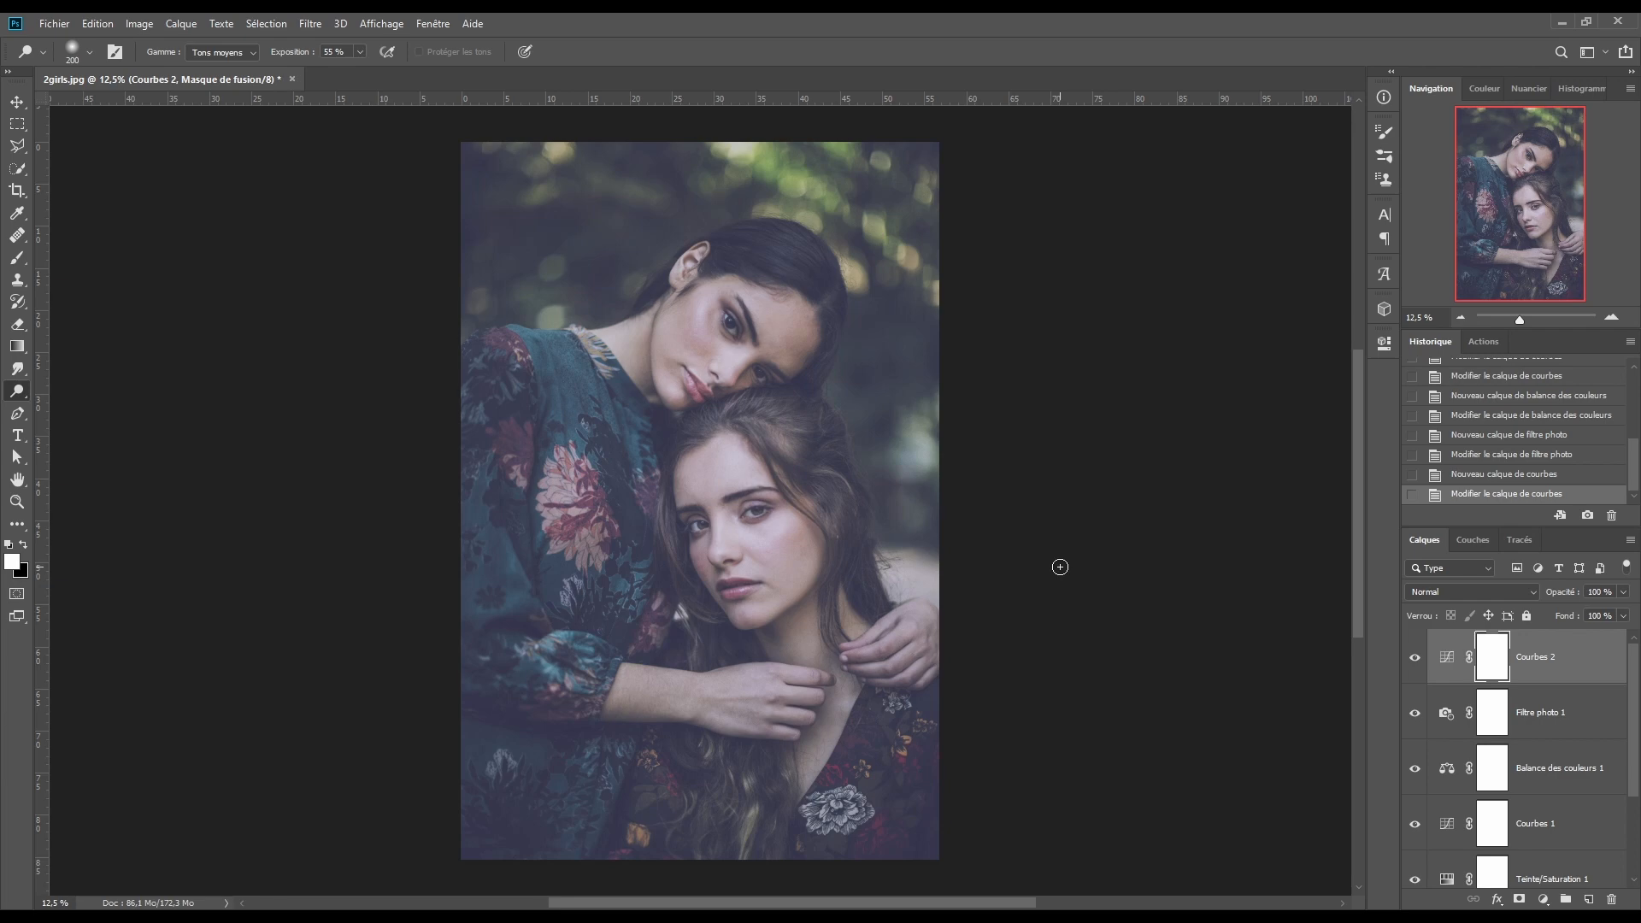
Add a Levels adjustment layer with input black 6, midtones 0.79 and output white 224
{"action": "left_click", "coordinate": [1542, 899]}
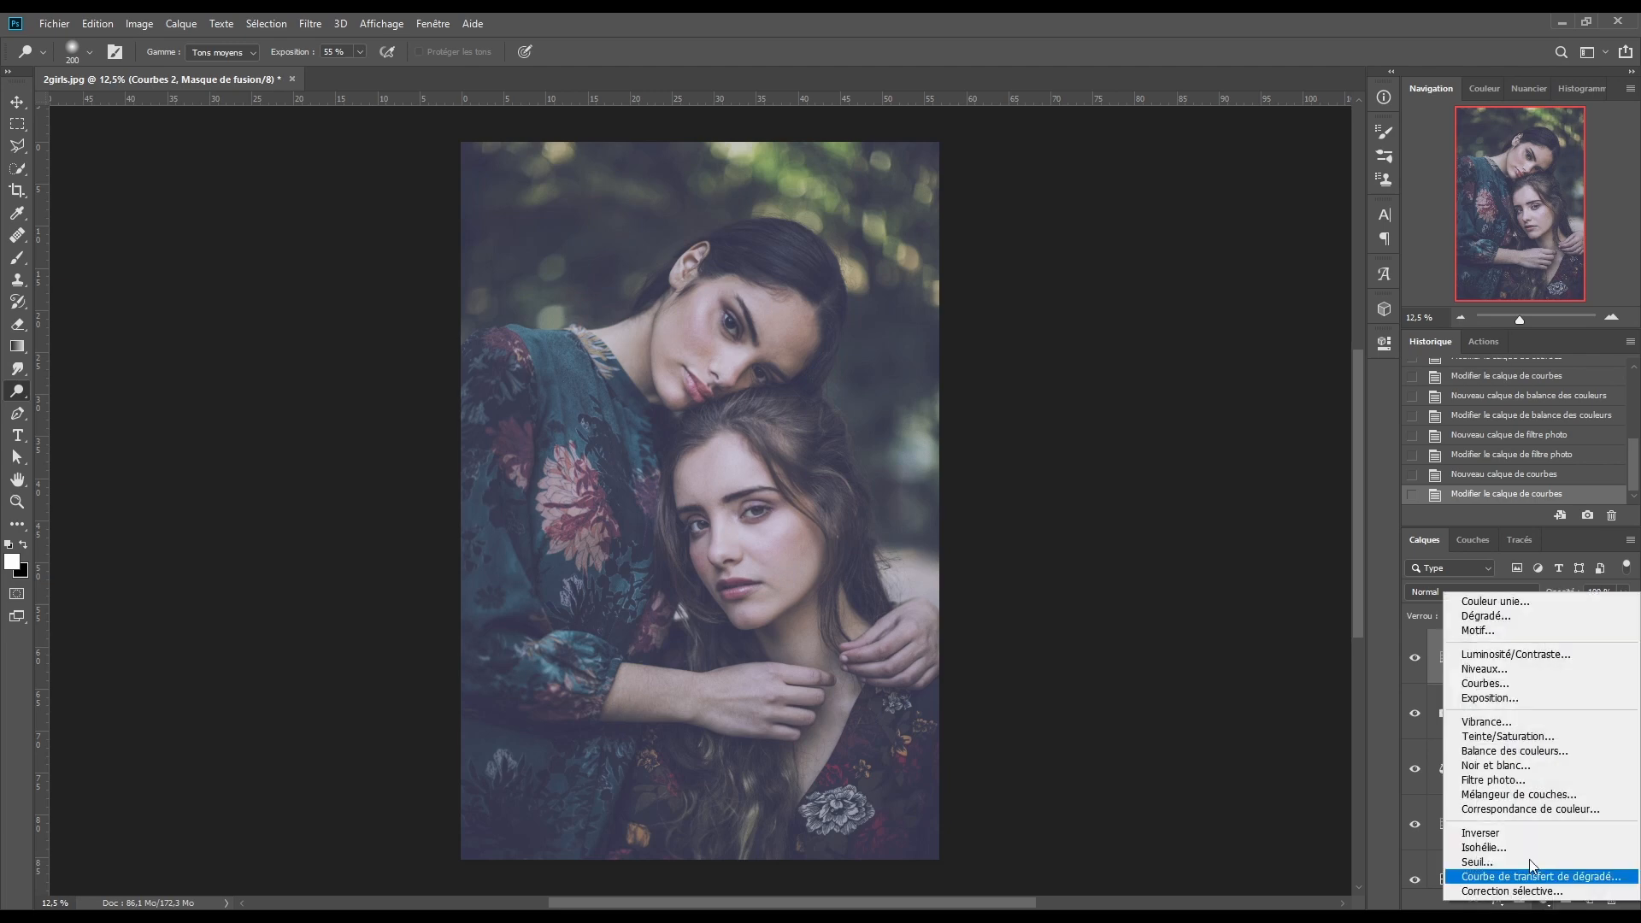
{"action": "left_click", "coordinate": [1494, 669]}
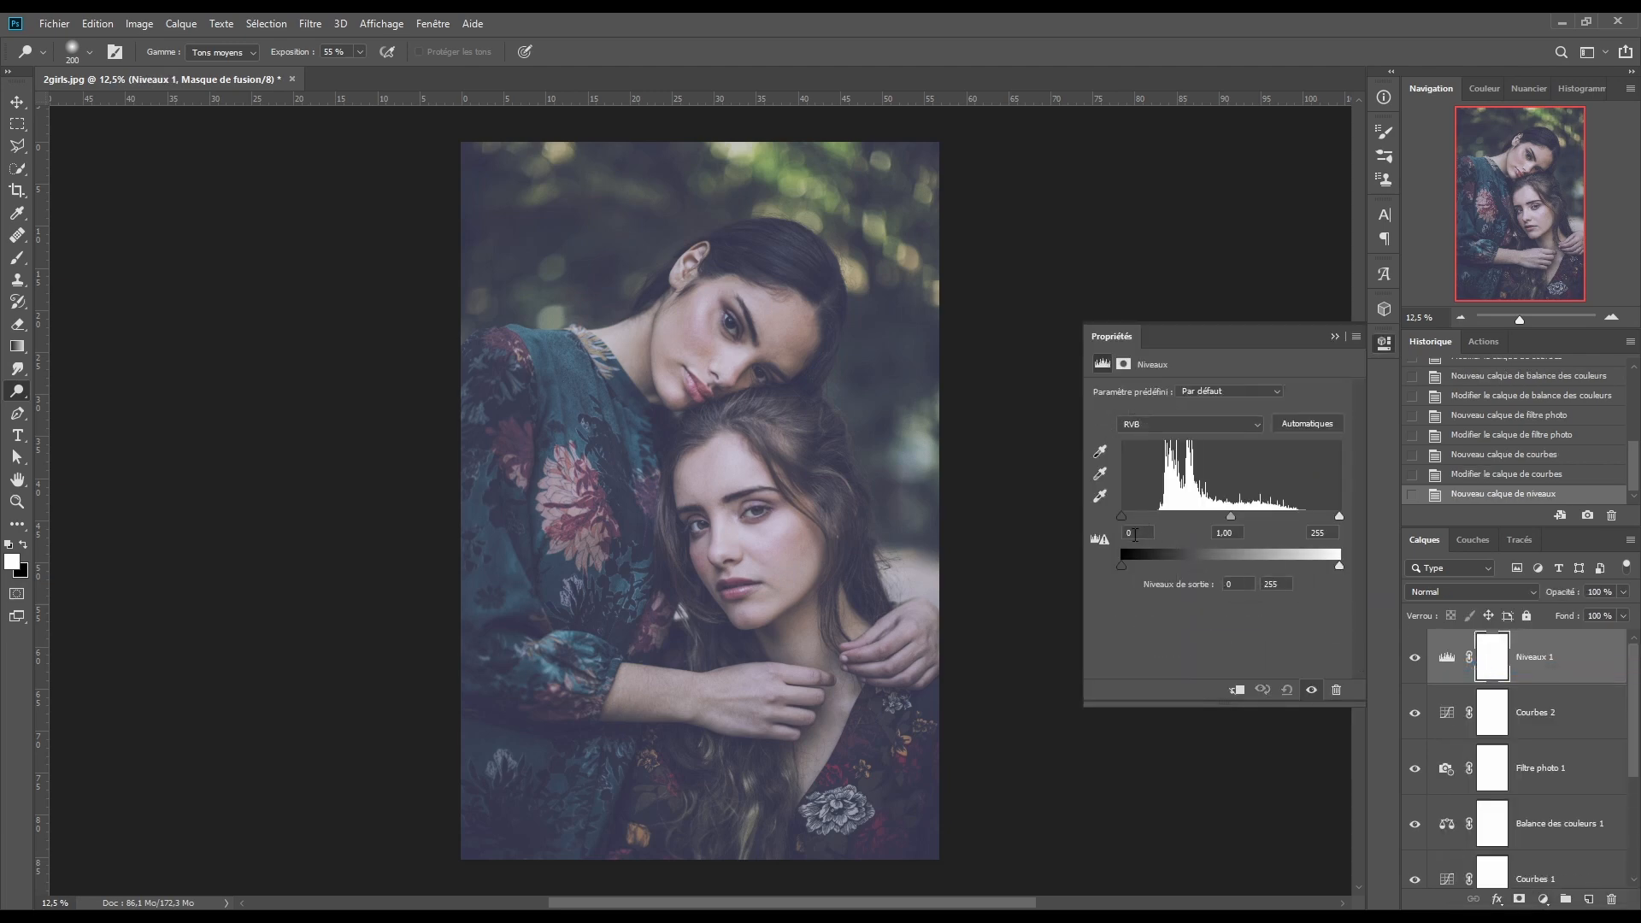
{"action": "type", "text": "6"}
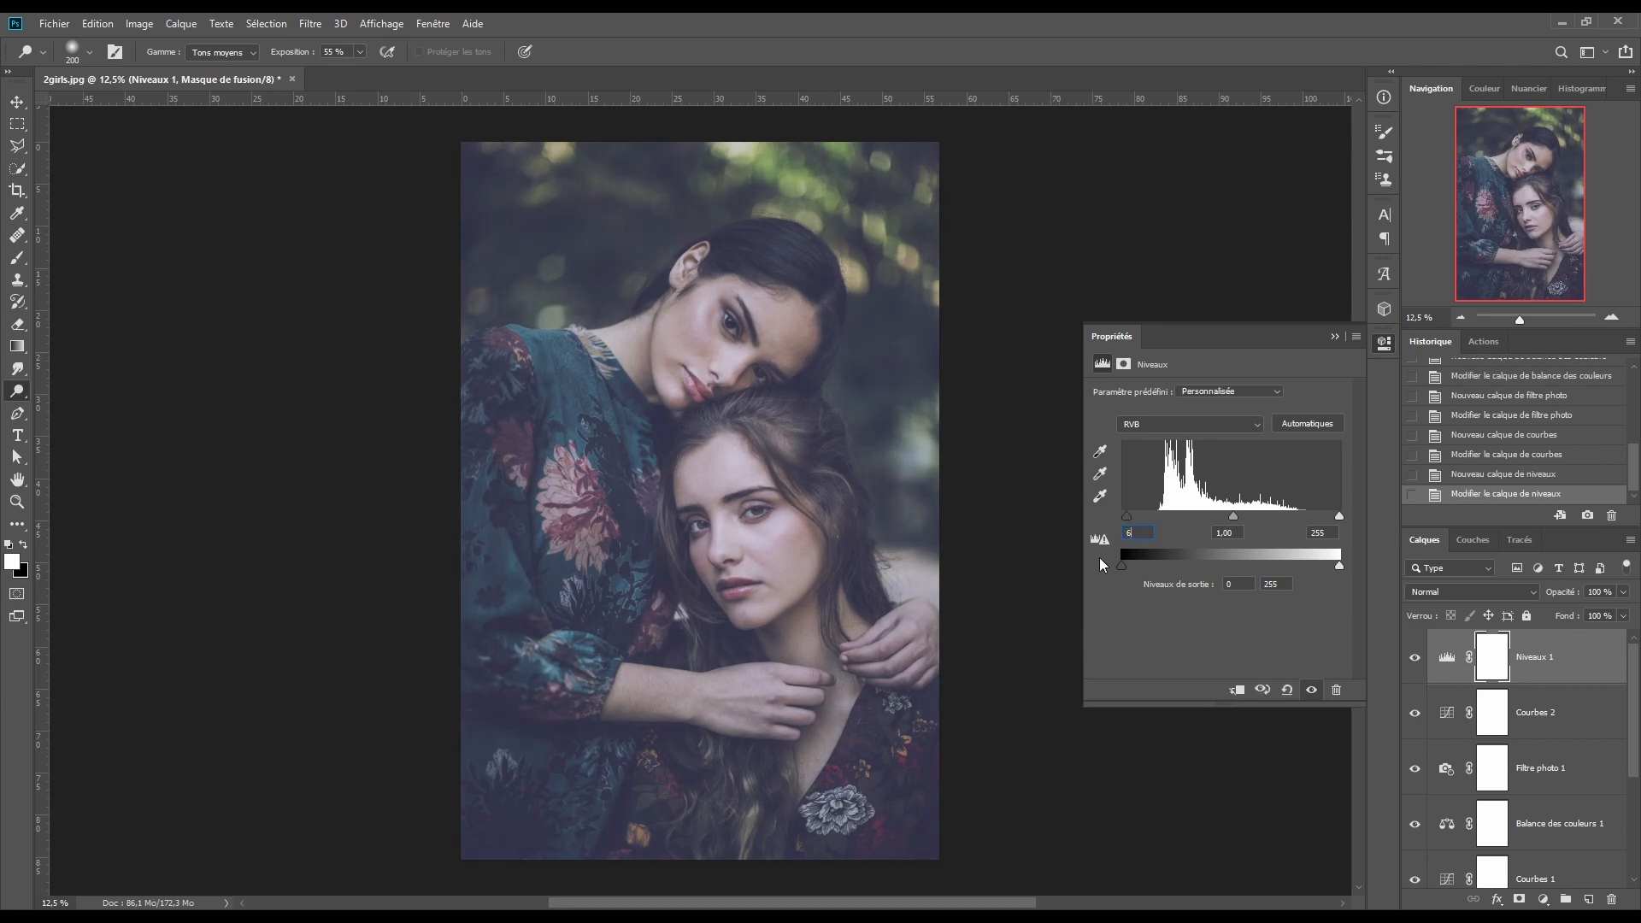
{"action": "key", "text": "Tab"}
{"action": "type", "text": "0,79"}
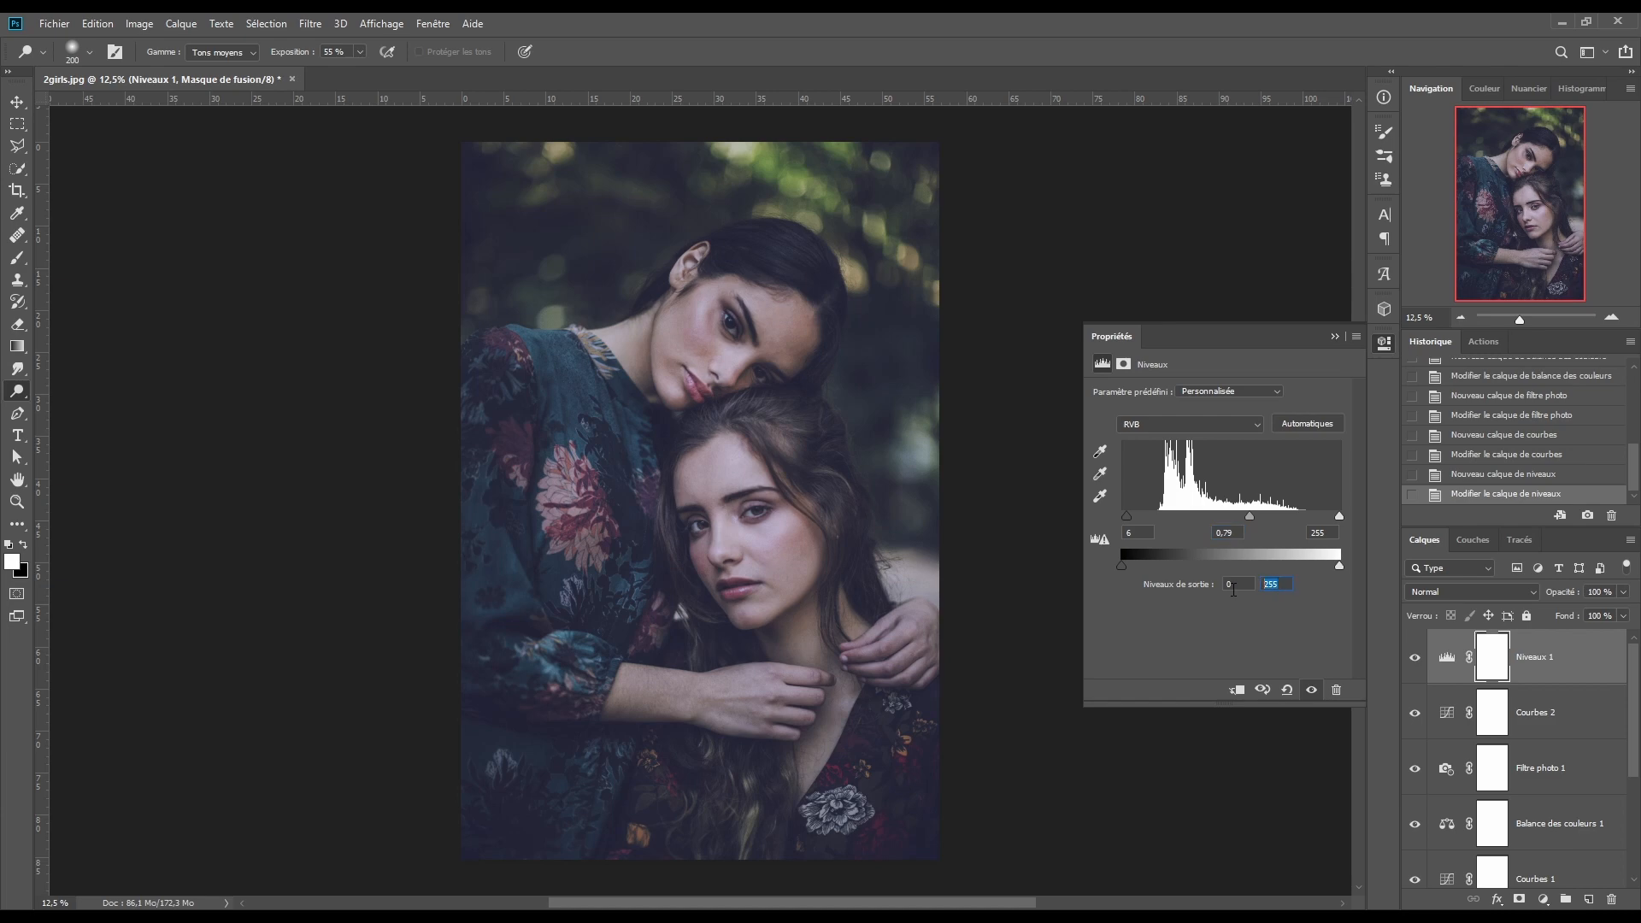
{"action": "type", "text": "224"}
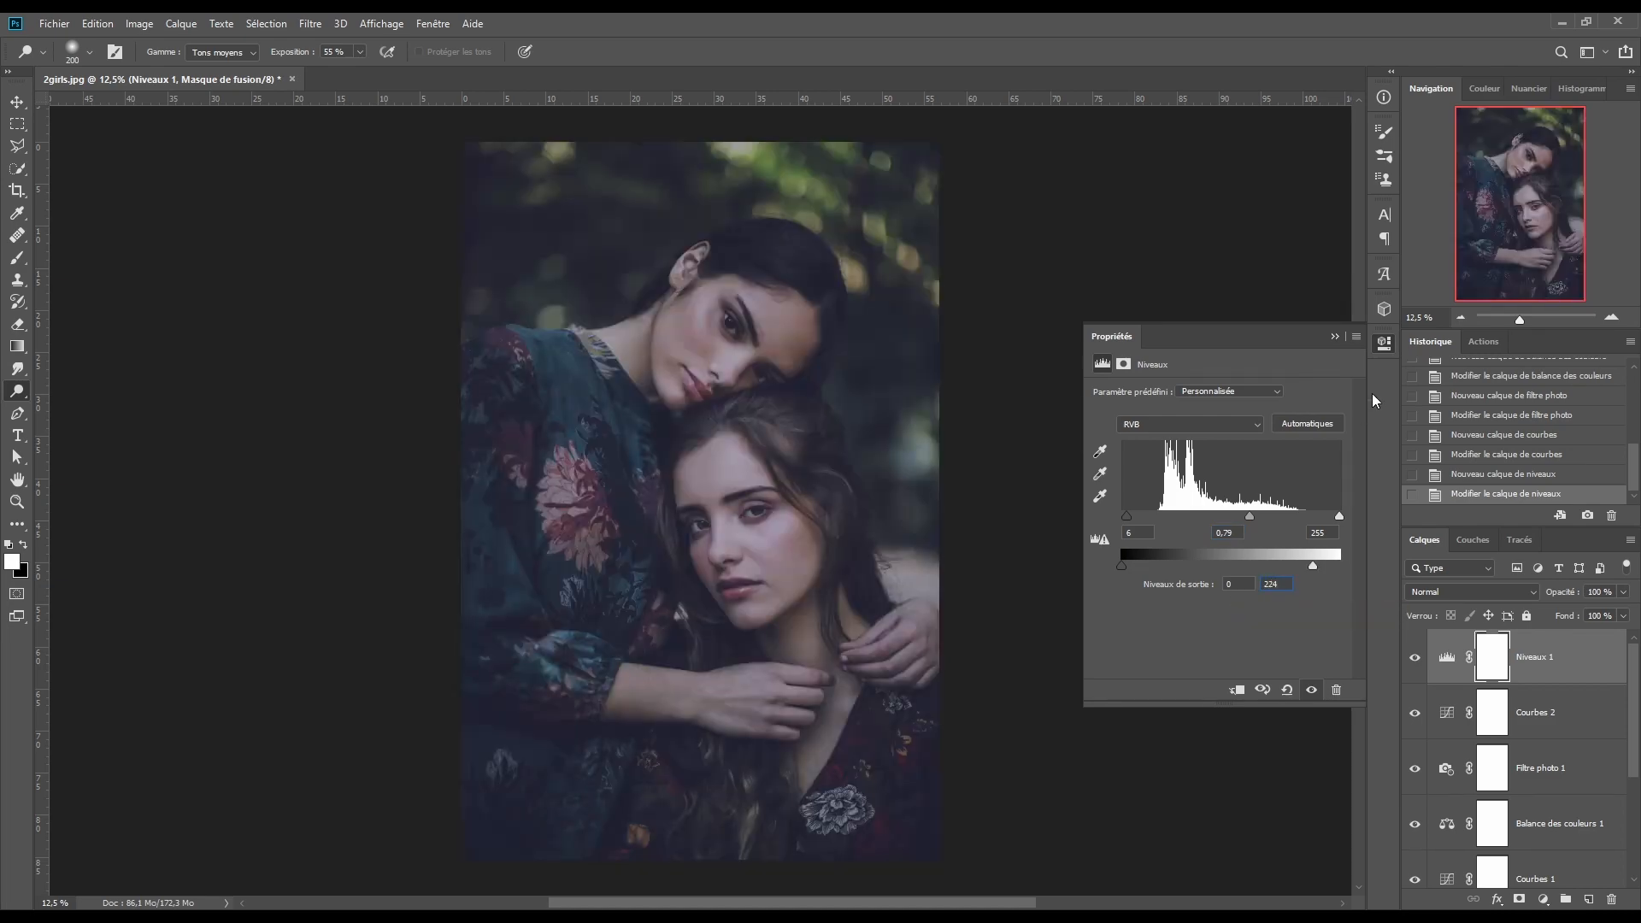
{"action": "left_click", "coordinate": [1335, 337]}
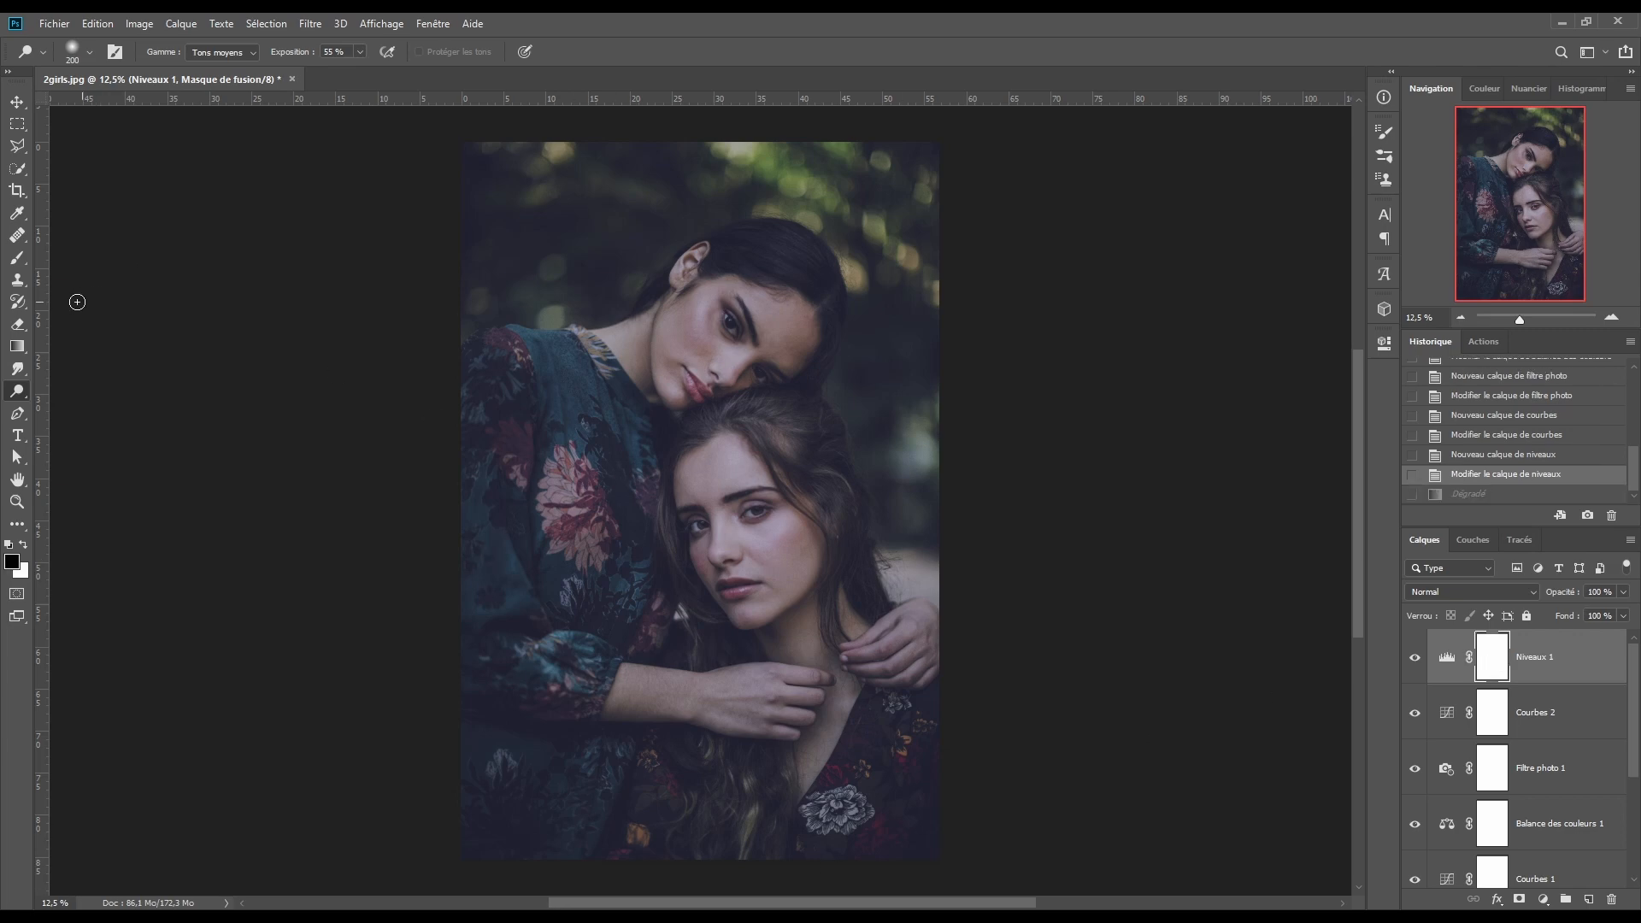
Draw a vertical black-to-transparent linear gradient on the Levels mask from the photo's top edge down to near the lower edge
{"action": "left_click", "coordinate": [16, 348]}
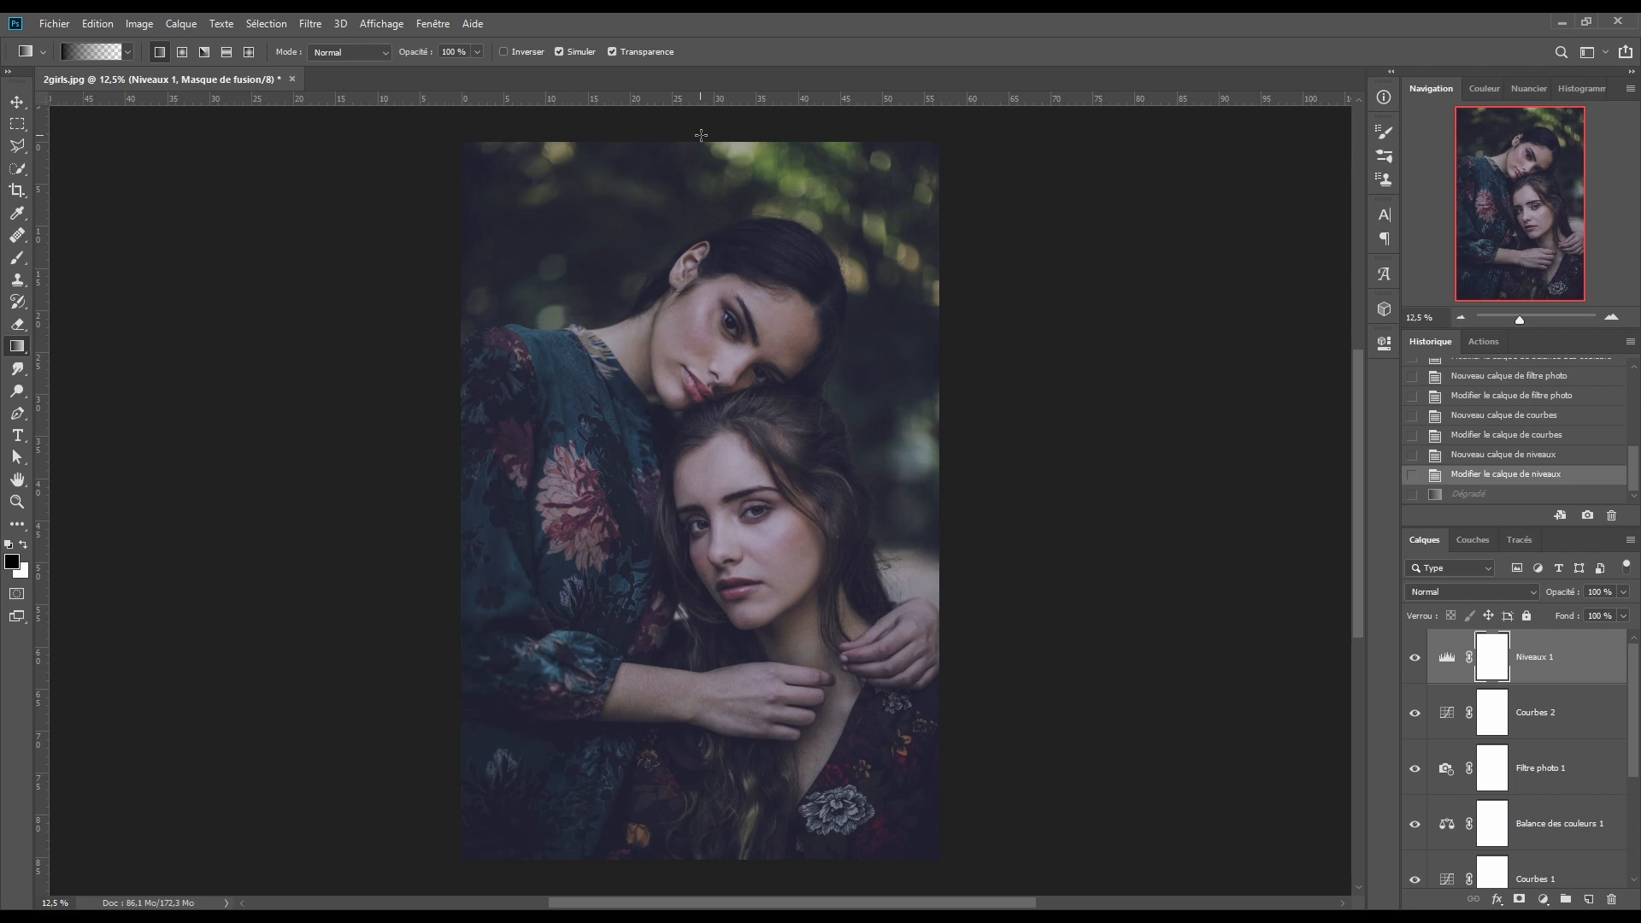
{"action": "left_click_drag", "start_coordinate": [701, 135], "coordinate": [696, 772]}
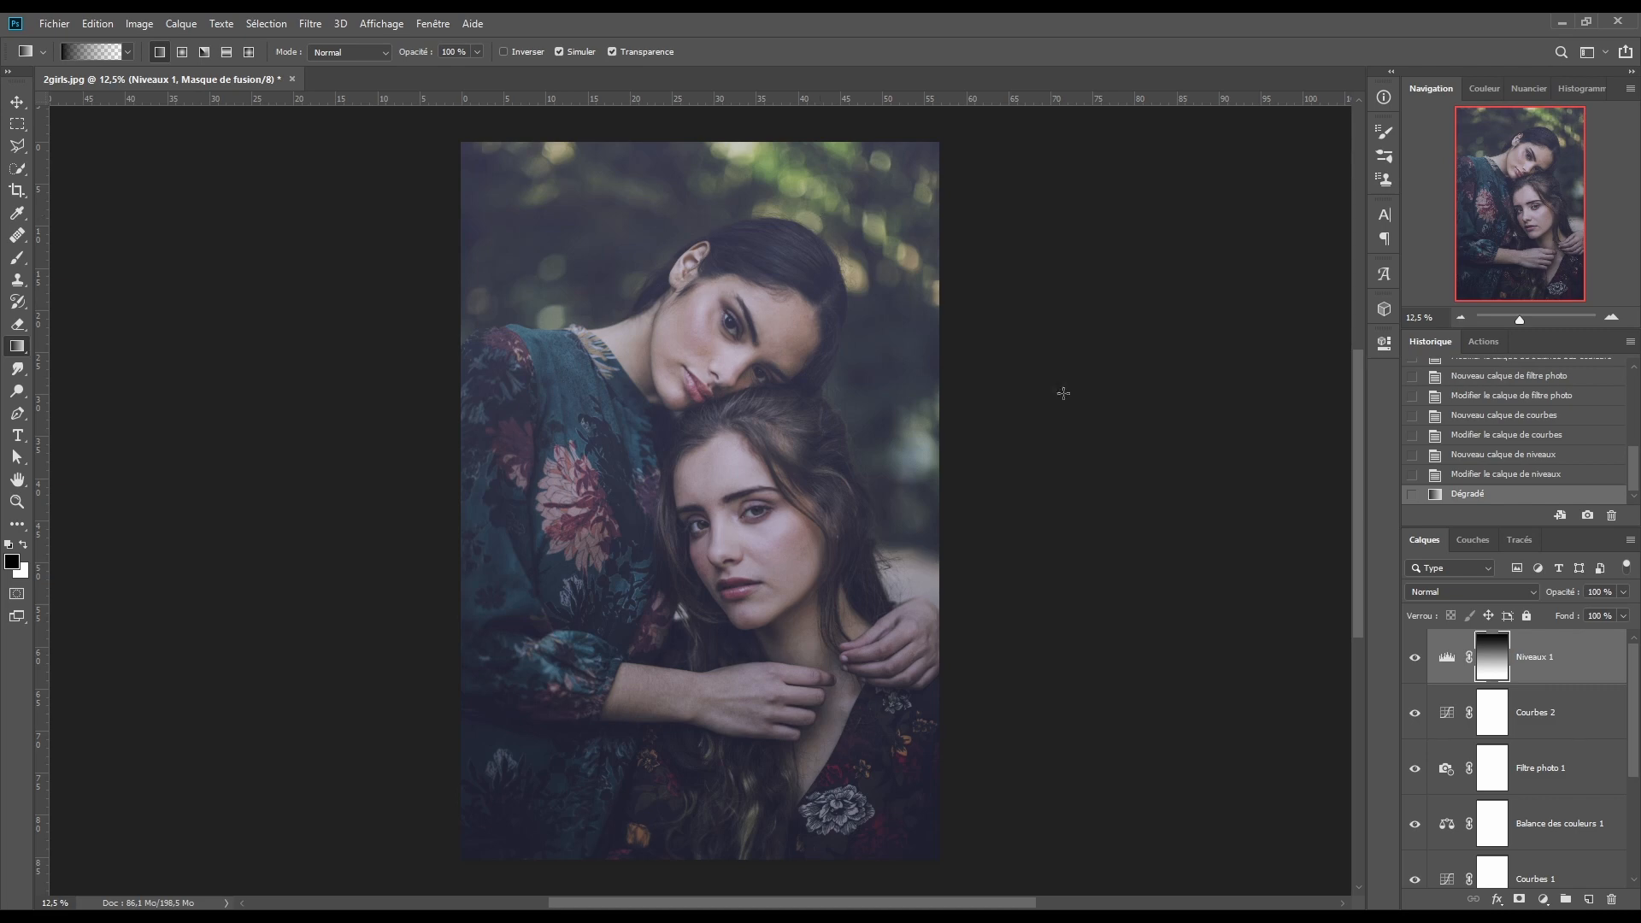
Add a new empty layer above the Levels layer and sample a pale highlight colour from the background along the photo's upper edge
{"action": "left_click", "coordinate": [1589, 900]}
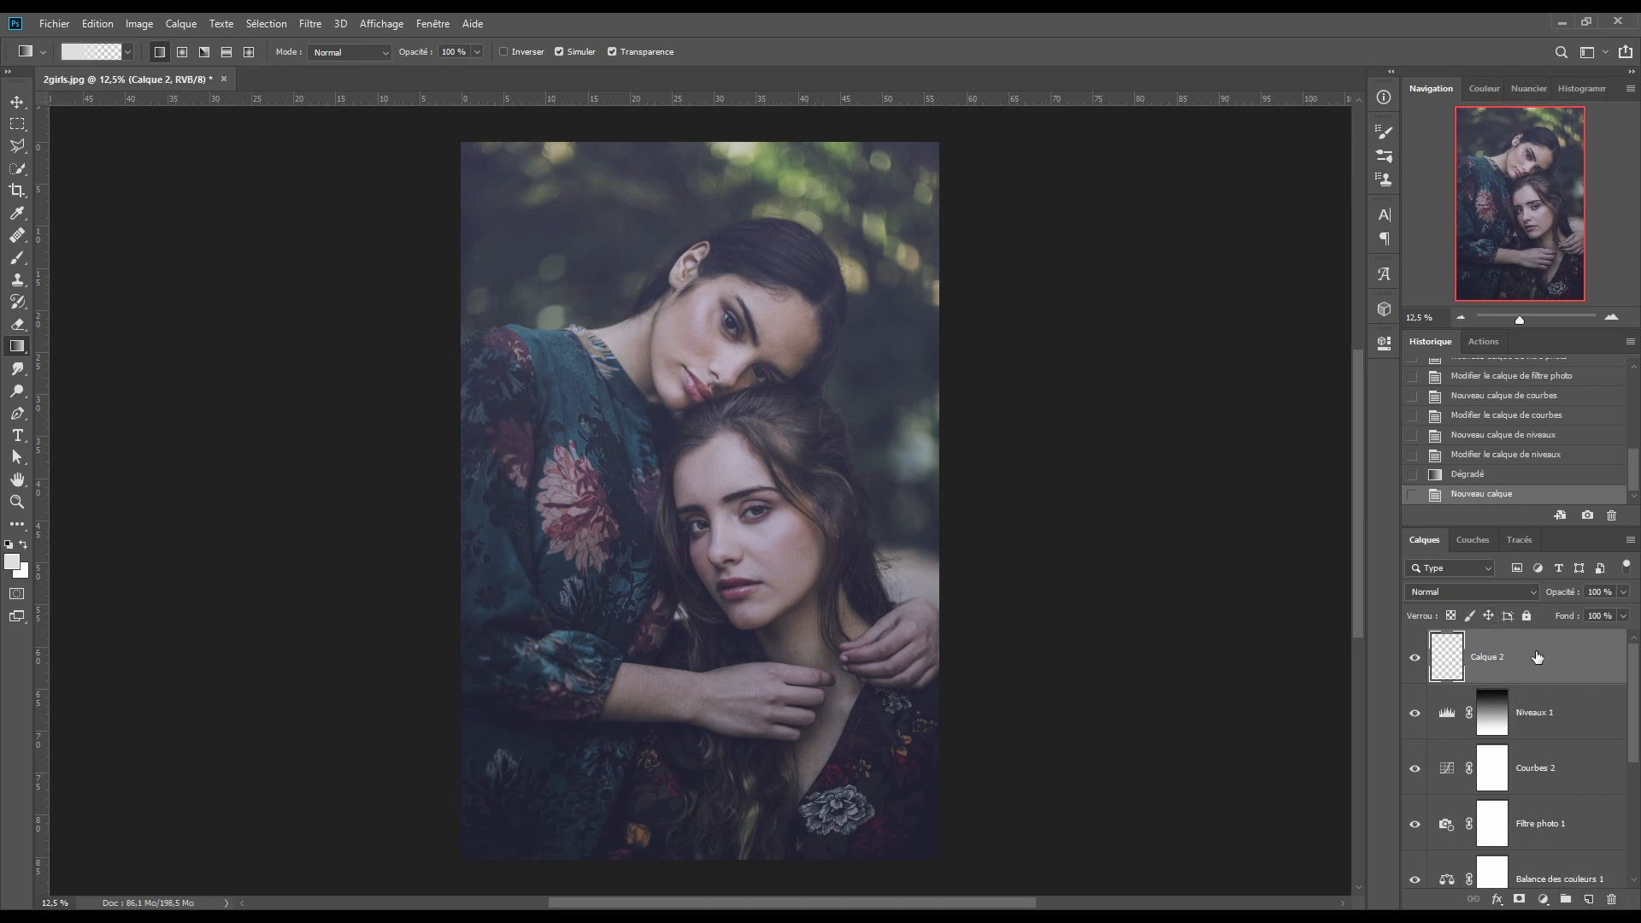
{"action": "left_click", "coordinate": [15, 218]}
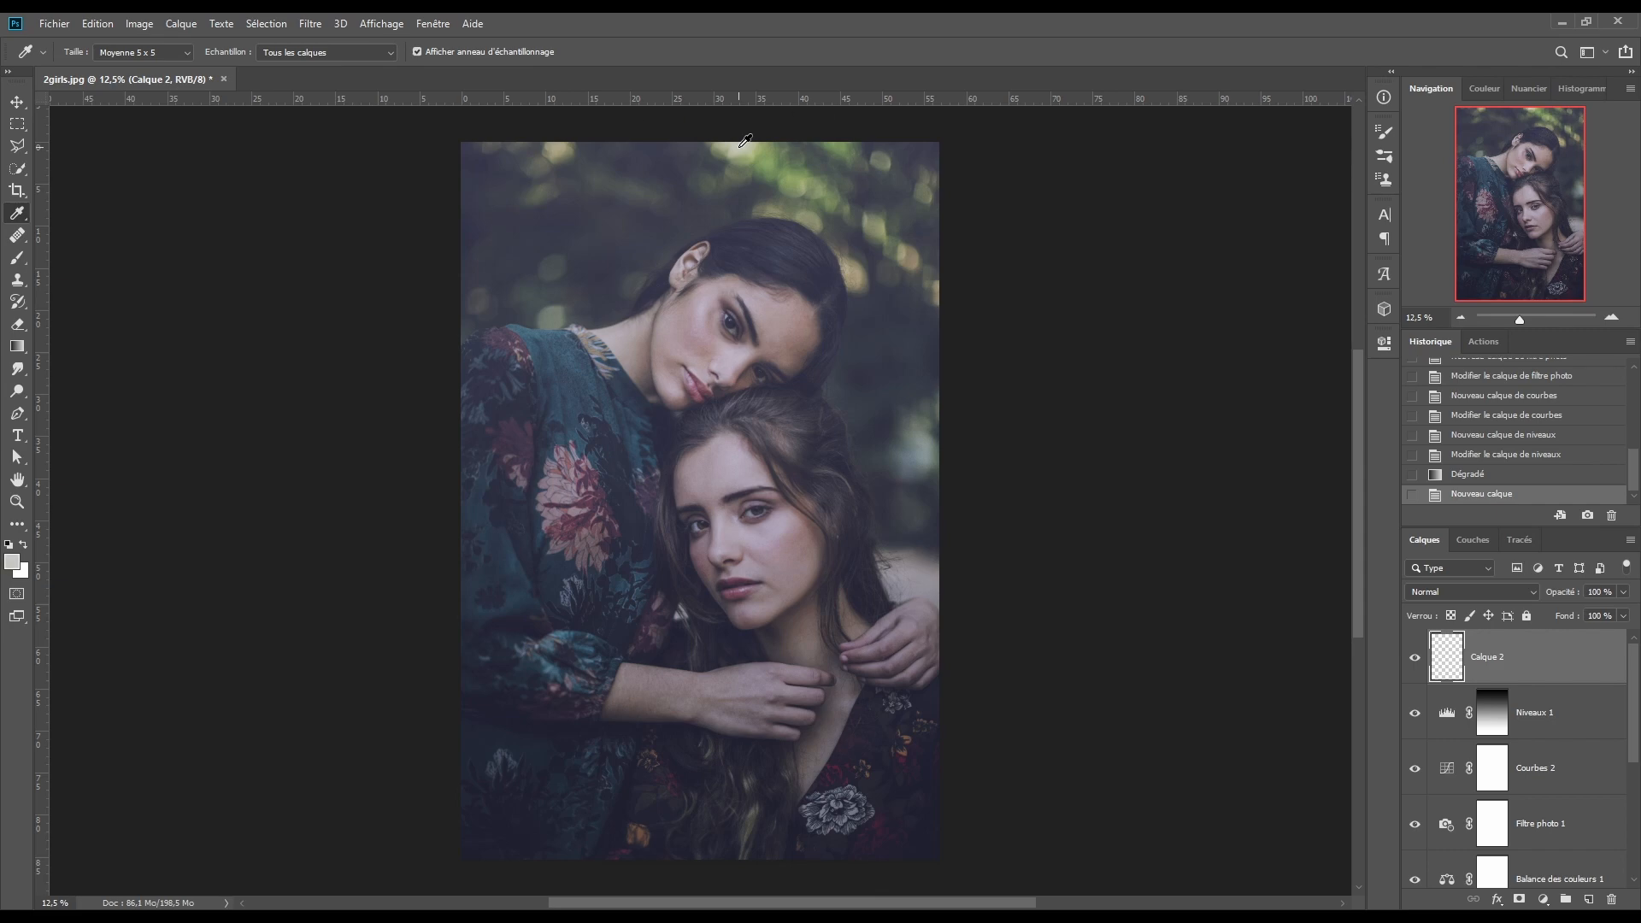
Paint a single spot of the pale colour in the upper-right background with a soft 2600 px brush
{"action": "left_click", "coordinate": [17, 257]}
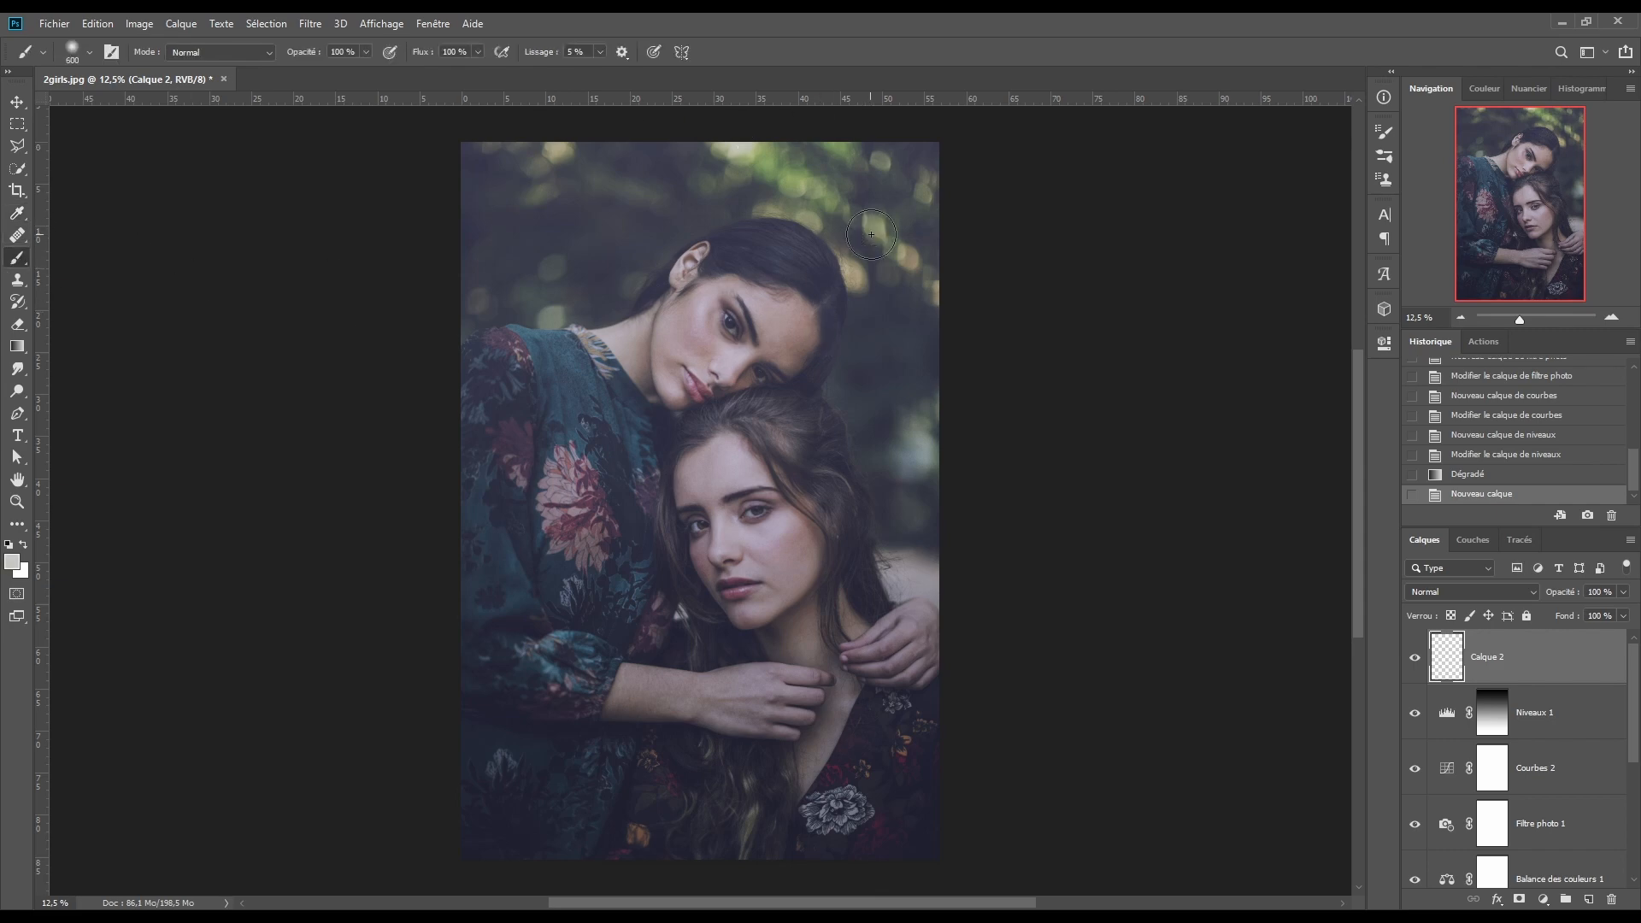
{"action": "key", "text": "bracketright"}
{"action": "key", "text": "bracketright"}
{"action": "key", "text": "bracketright"}
{"action": "key", "text": "bracketright"}
{"action": "key", "text": "bracketright"}
{"action": "key", "text": "bracketright"}
{"action": "key", "text": "bracketright"}
{"action": "key", "text": "bracketright"}
{"action": "key", "text": "bracketright"}
{"action": "right_click", "coordinate": [864, 231]}
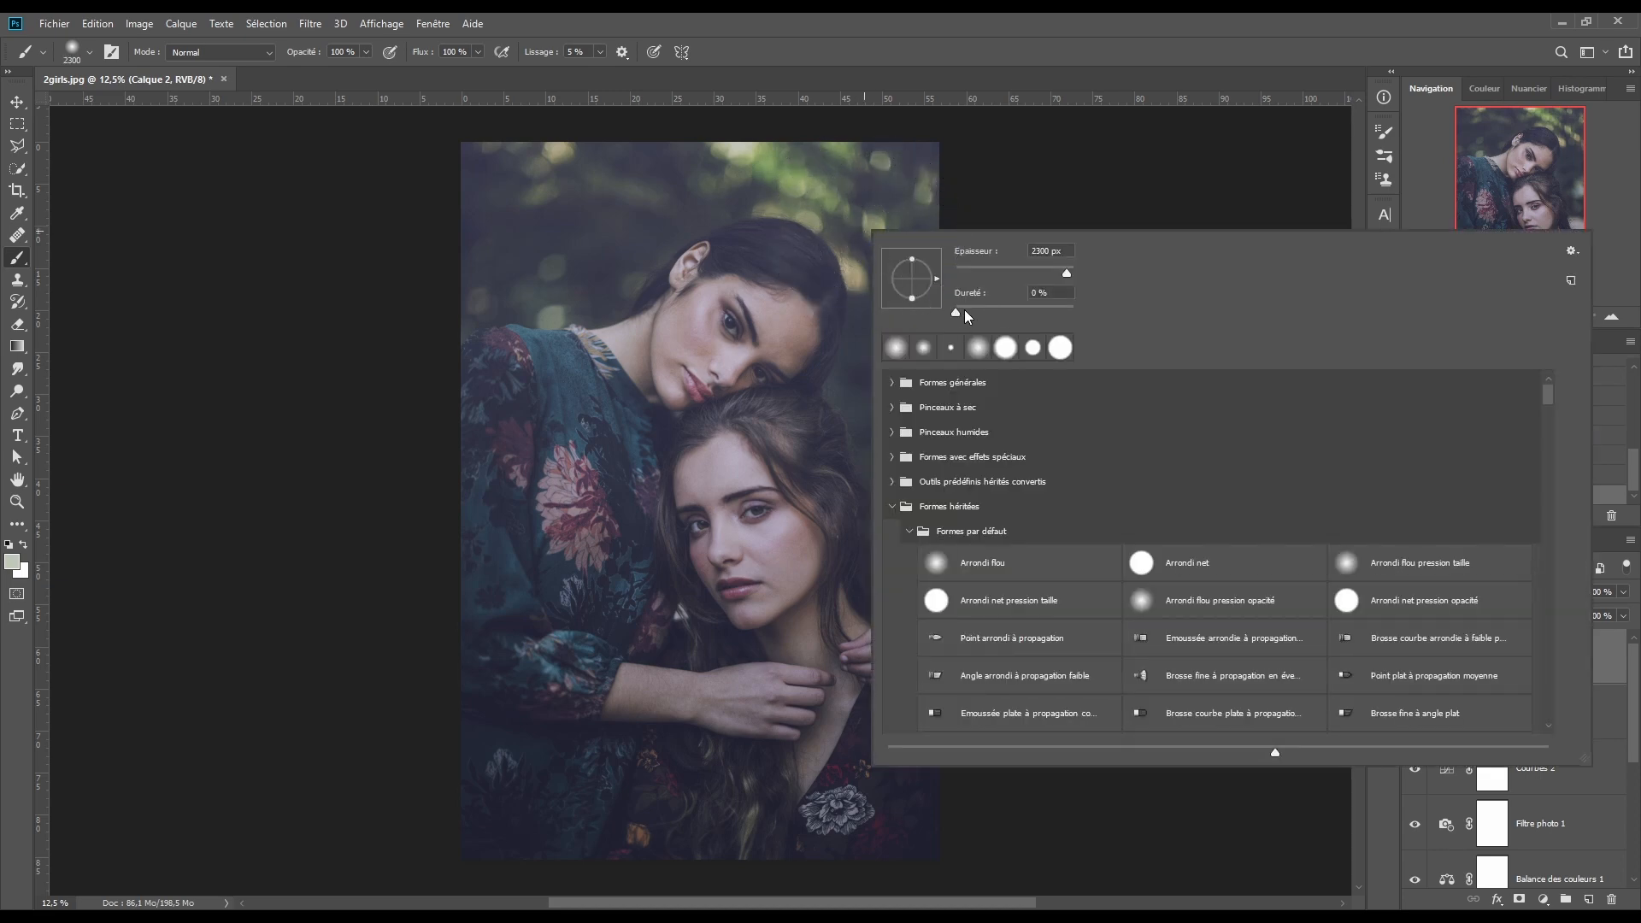
{"action": "key", "text": "Escape"}
{"action": "key", "text": "bracketright"}
{"action": "key", "text": "bracketright"}
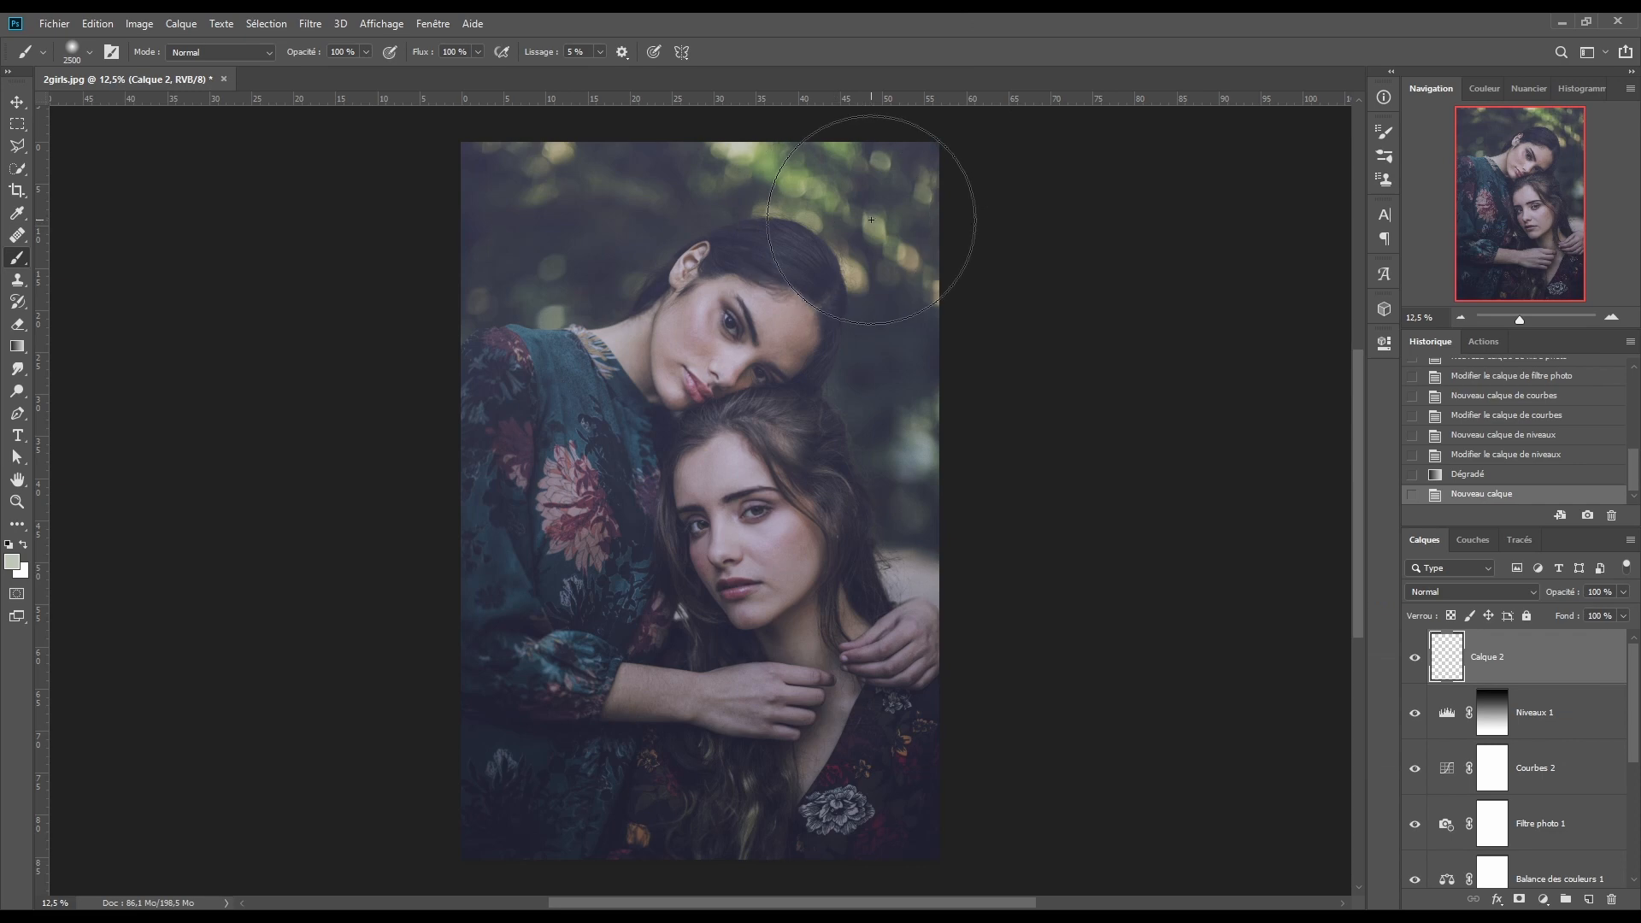
{"action": "key", "text": "bracketright"}
{"action": "left_click", "coordinate": [871, 220]}
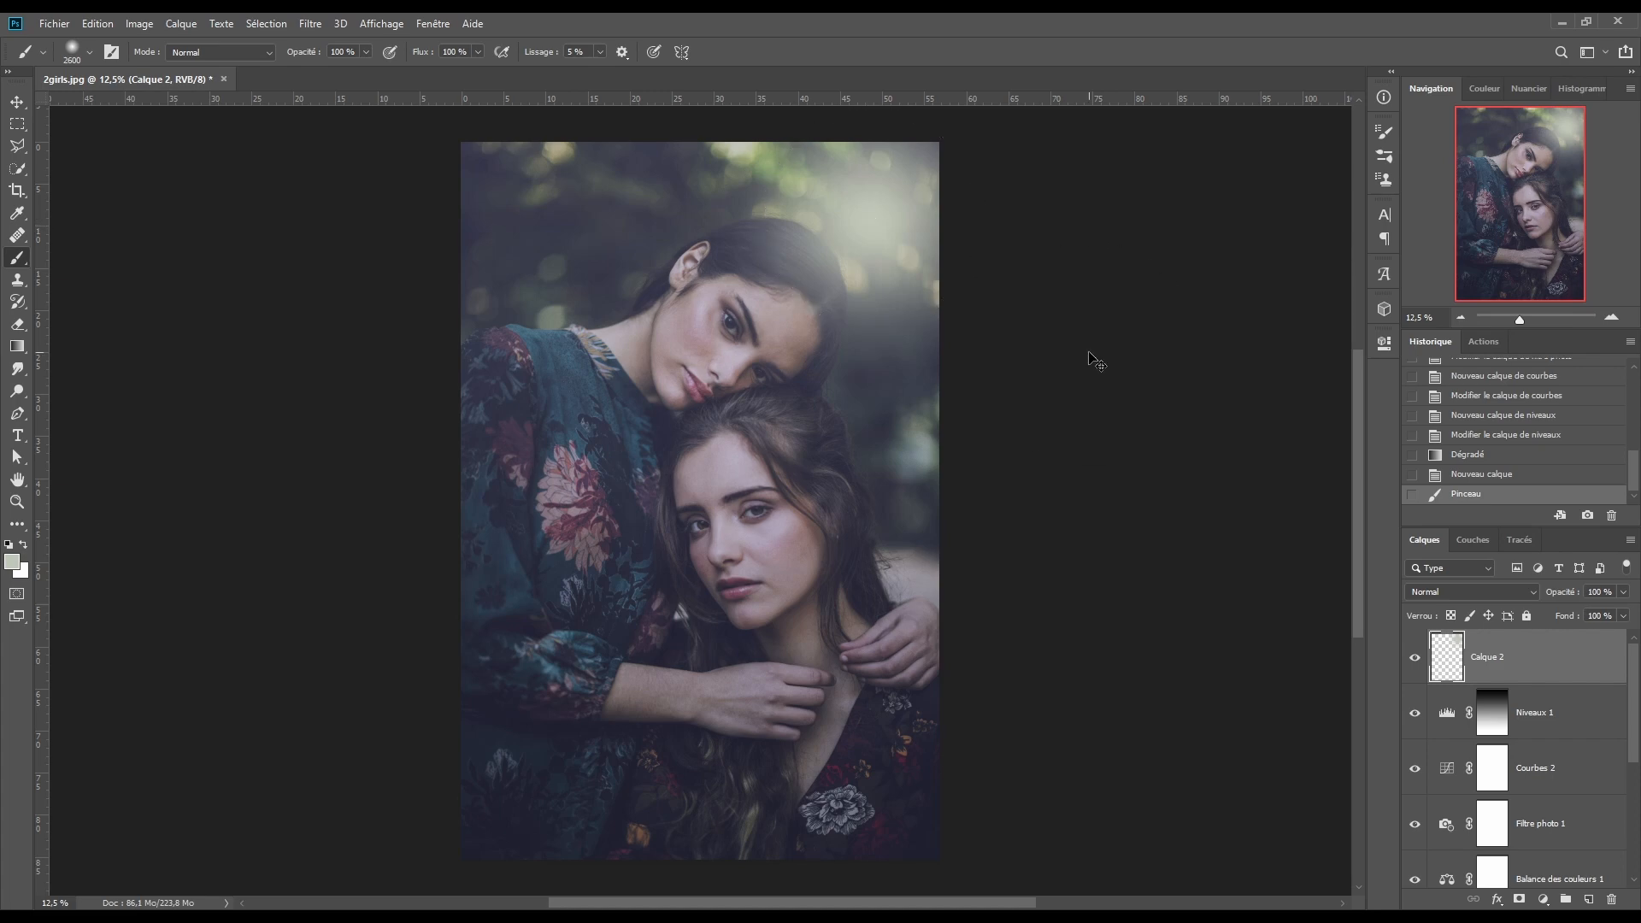
Scale the pale light spot to about 199% and shift it towards the photo's upper-right corner
{"action": "key", "text": "ctrl+t"}
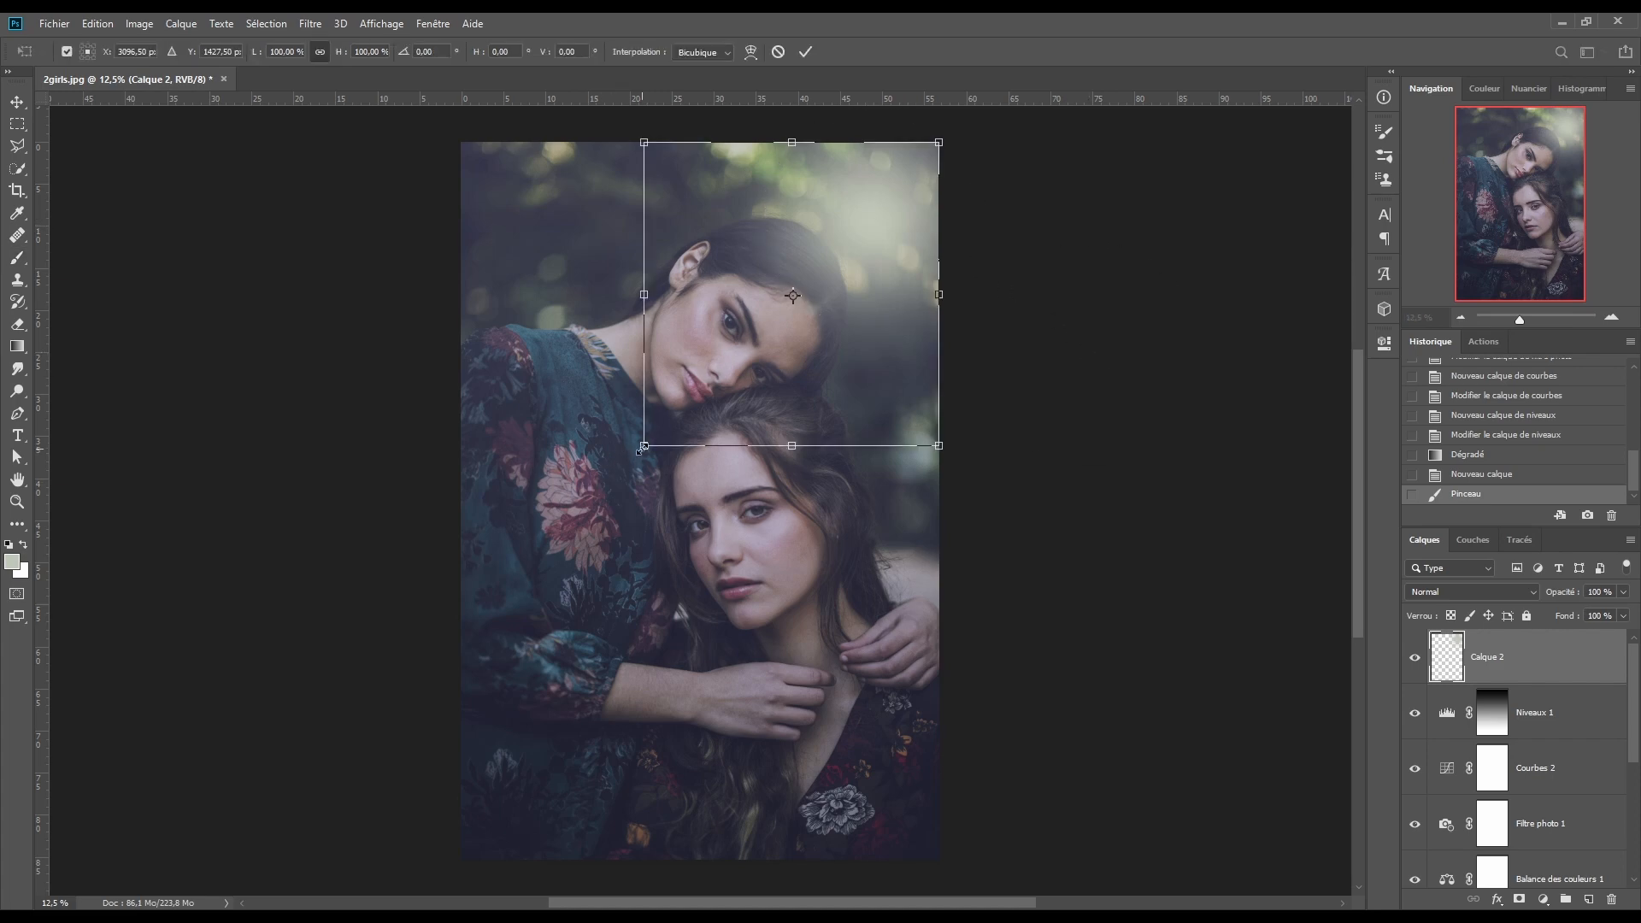
{"action": "left_click_drag", "start_coordinate": [644, 446], "coordinate": [367, 747]}
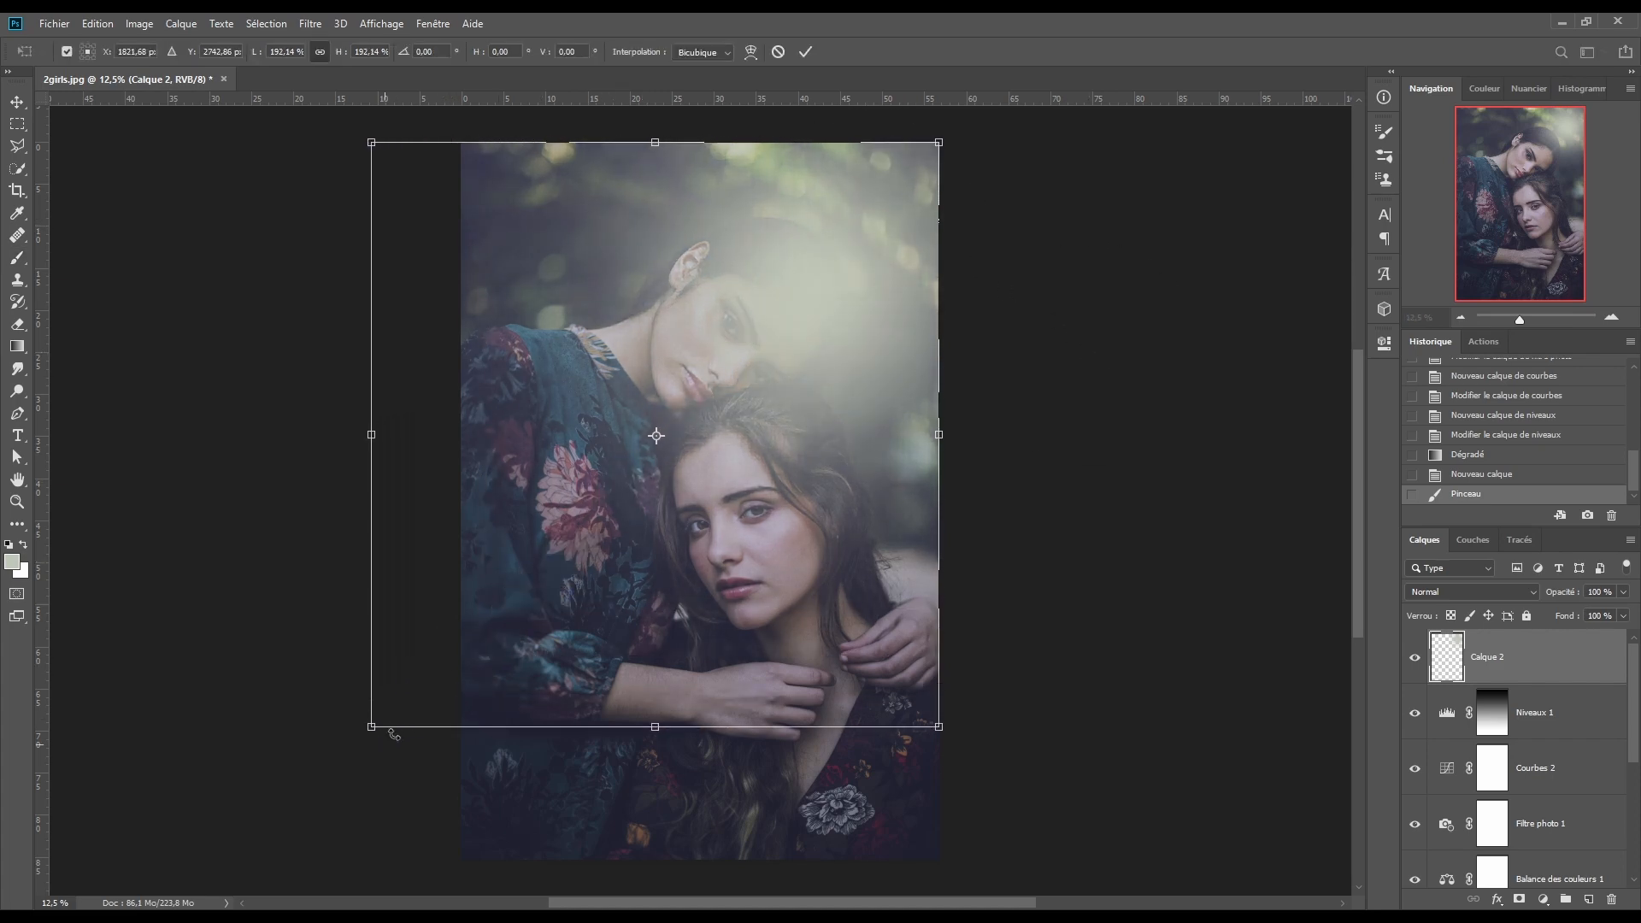
{"action": "left_click_drag", "start_coordinate": [807, 419], "coordinate": [884, 320]}
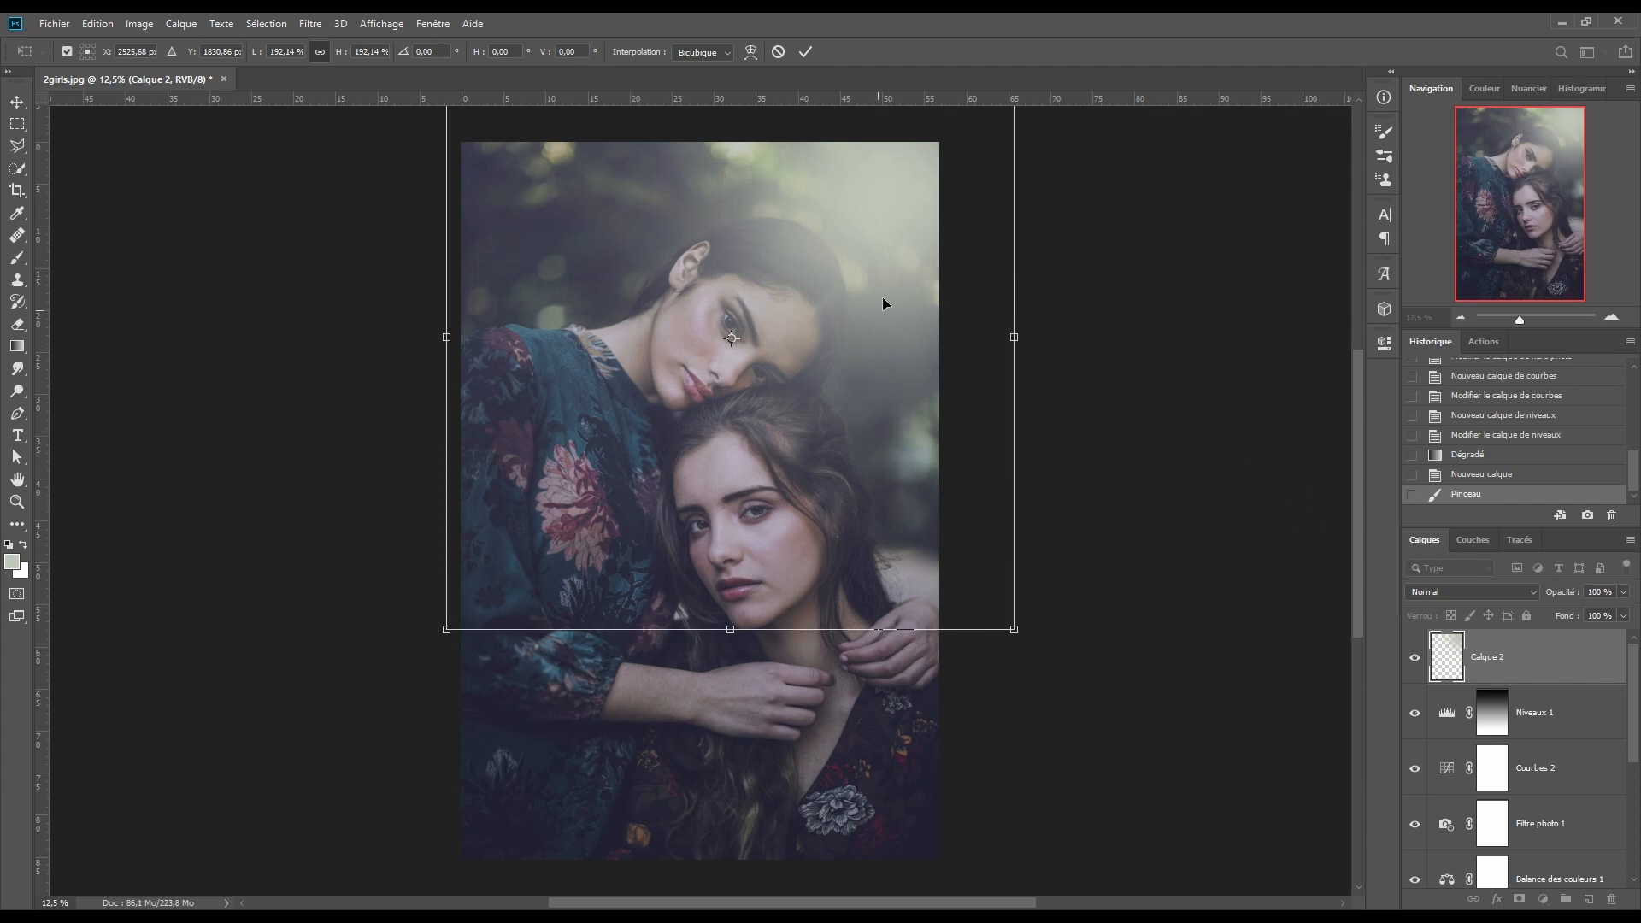
{"action": "mouse_move", "coordinate": [445, 629]}
{"action": "left_mouse_down"}
{"action": "mouse_move", "coordinate": [402, 670]}
{"action": "mouse_move", "coordinate": [426, 651]}
{"action": "left_mouse_up"}
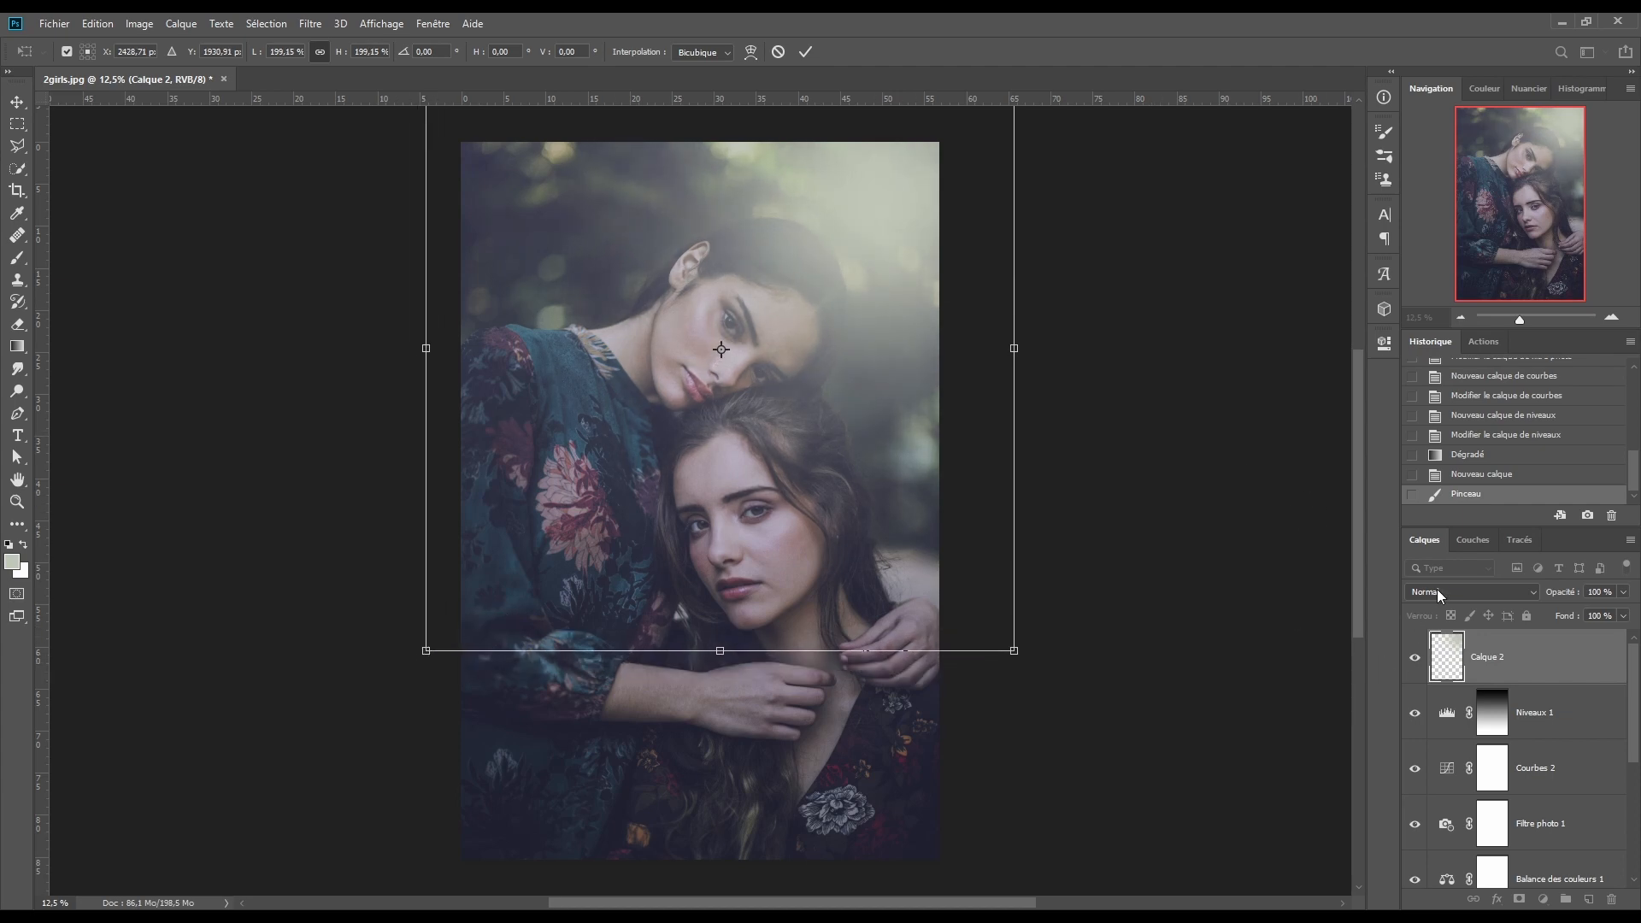
{"action": "left_click", "coordinate": [810, 51]}
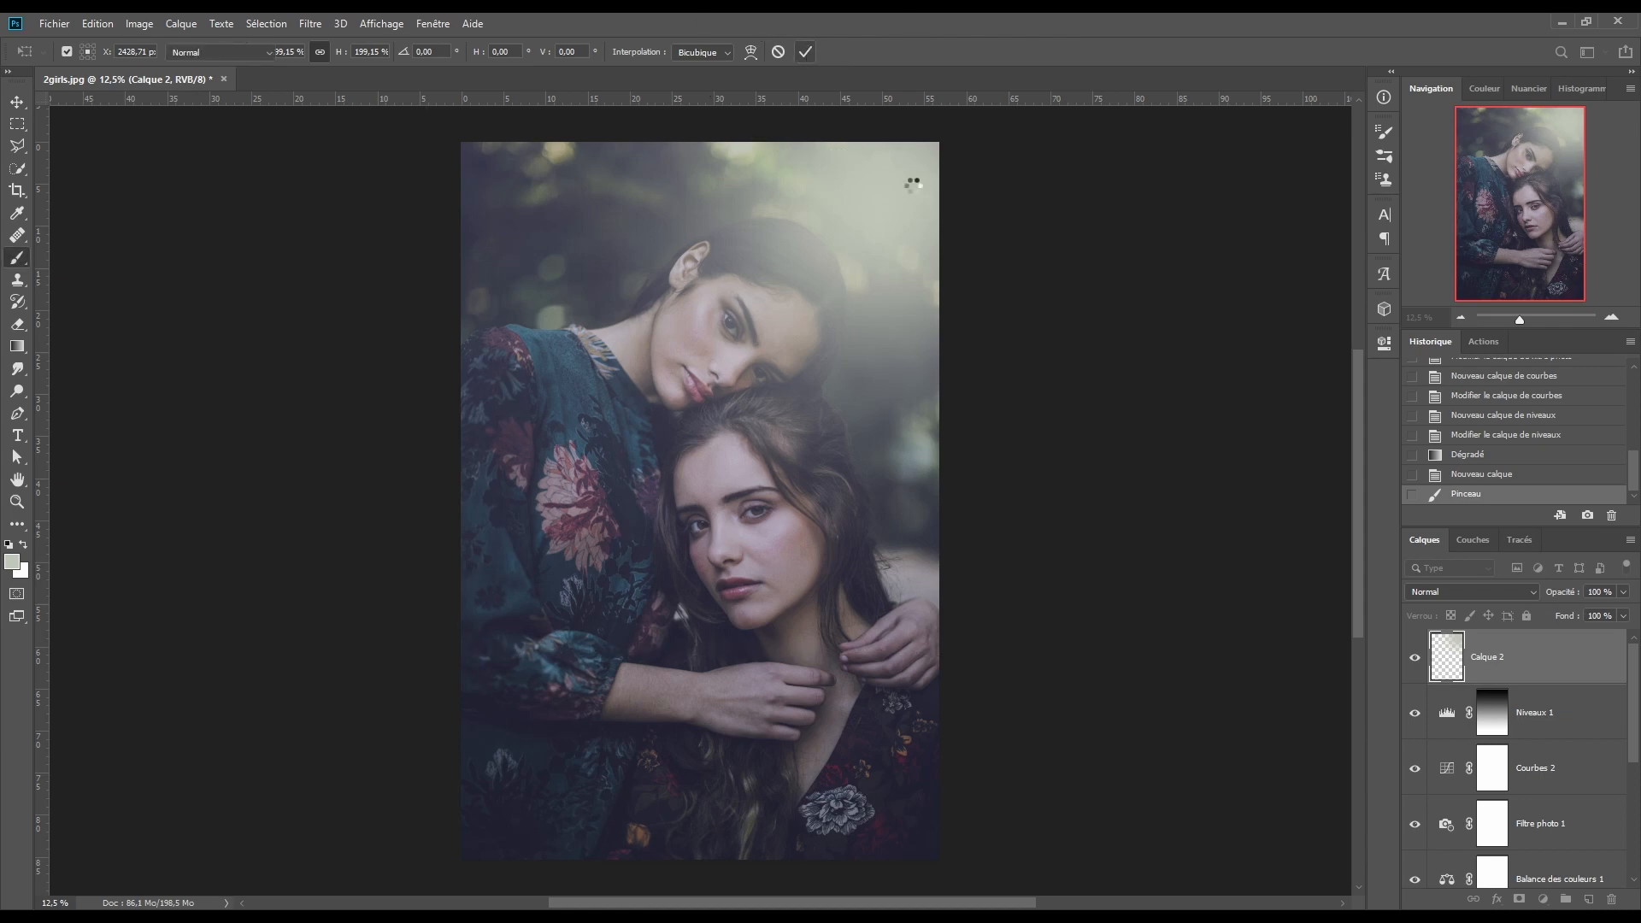
Set the pale light layer's blend mode to Superposition, then scale the glow to about 115% and reposition it at the upper-right corner
{"action": "left_click", "coordinate": [1453, 593]}
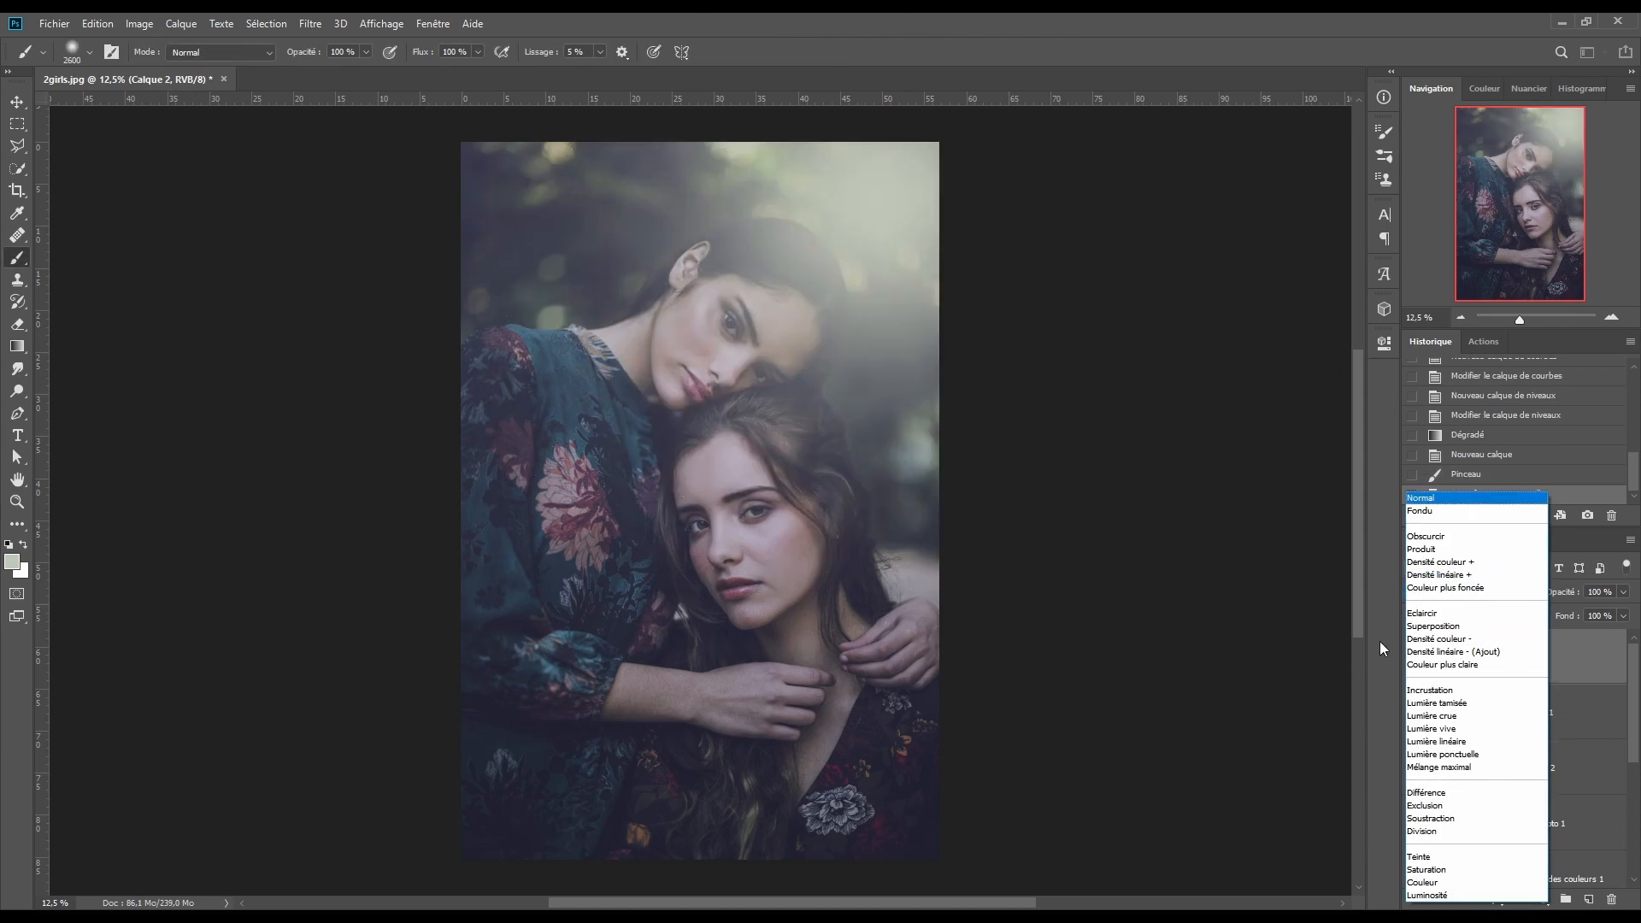
{"action": "left_click", "coordinate": [1425, 627]}
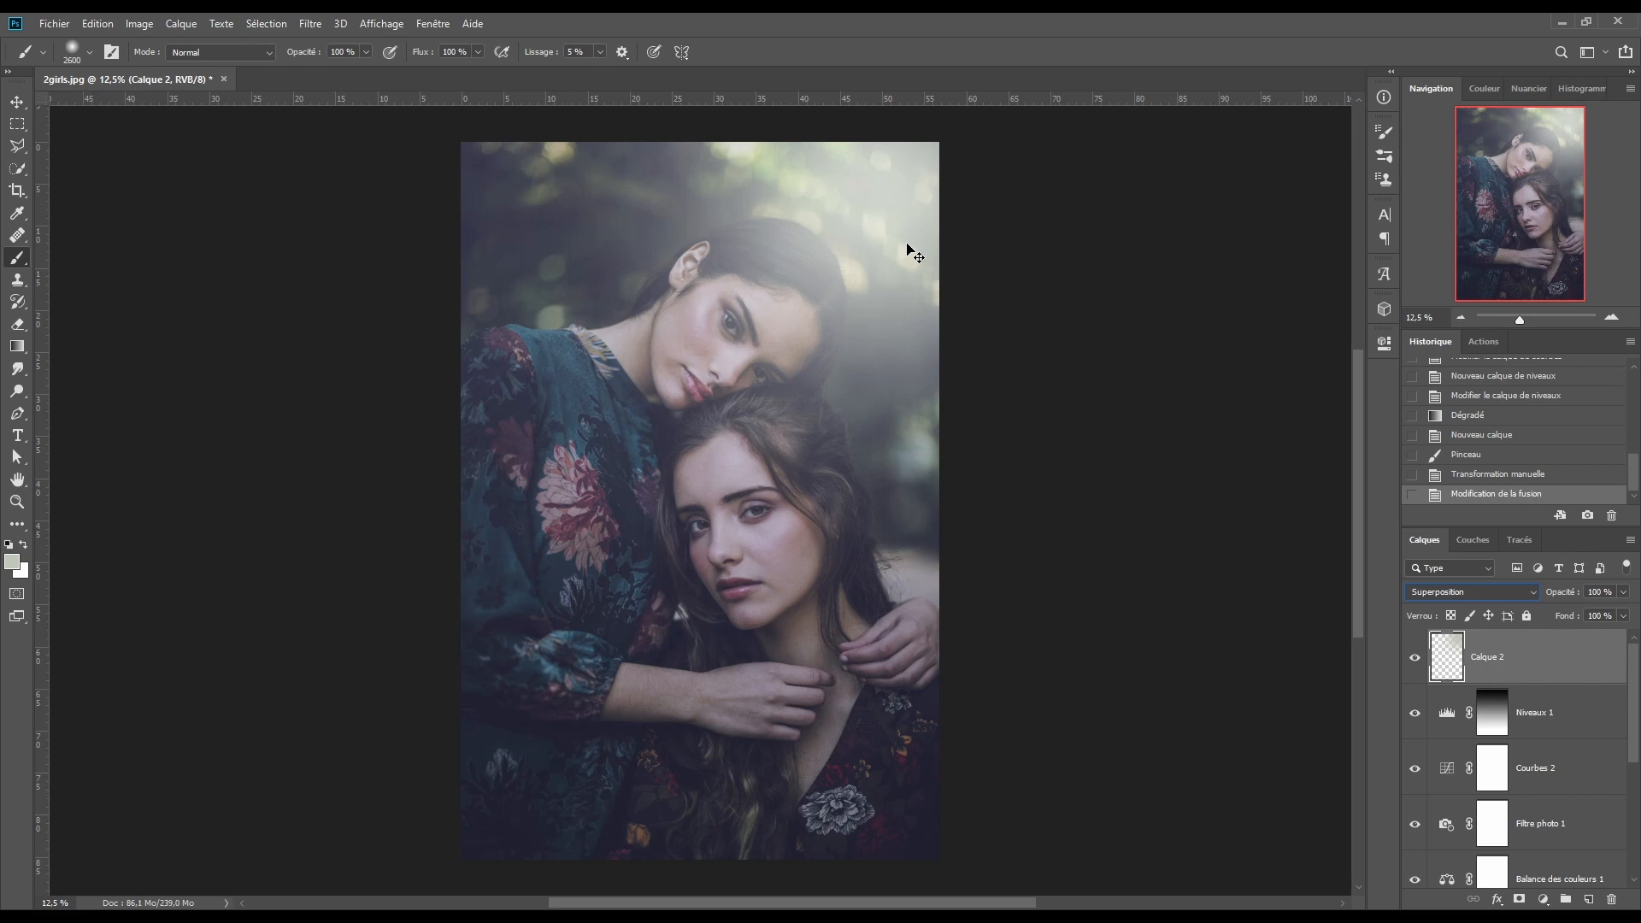
{"action": "key", "text": "ctrl+t"}
{"action": "left_click_drag", "start_coordinate": [818, 450], "coordinate": [822, 470]}
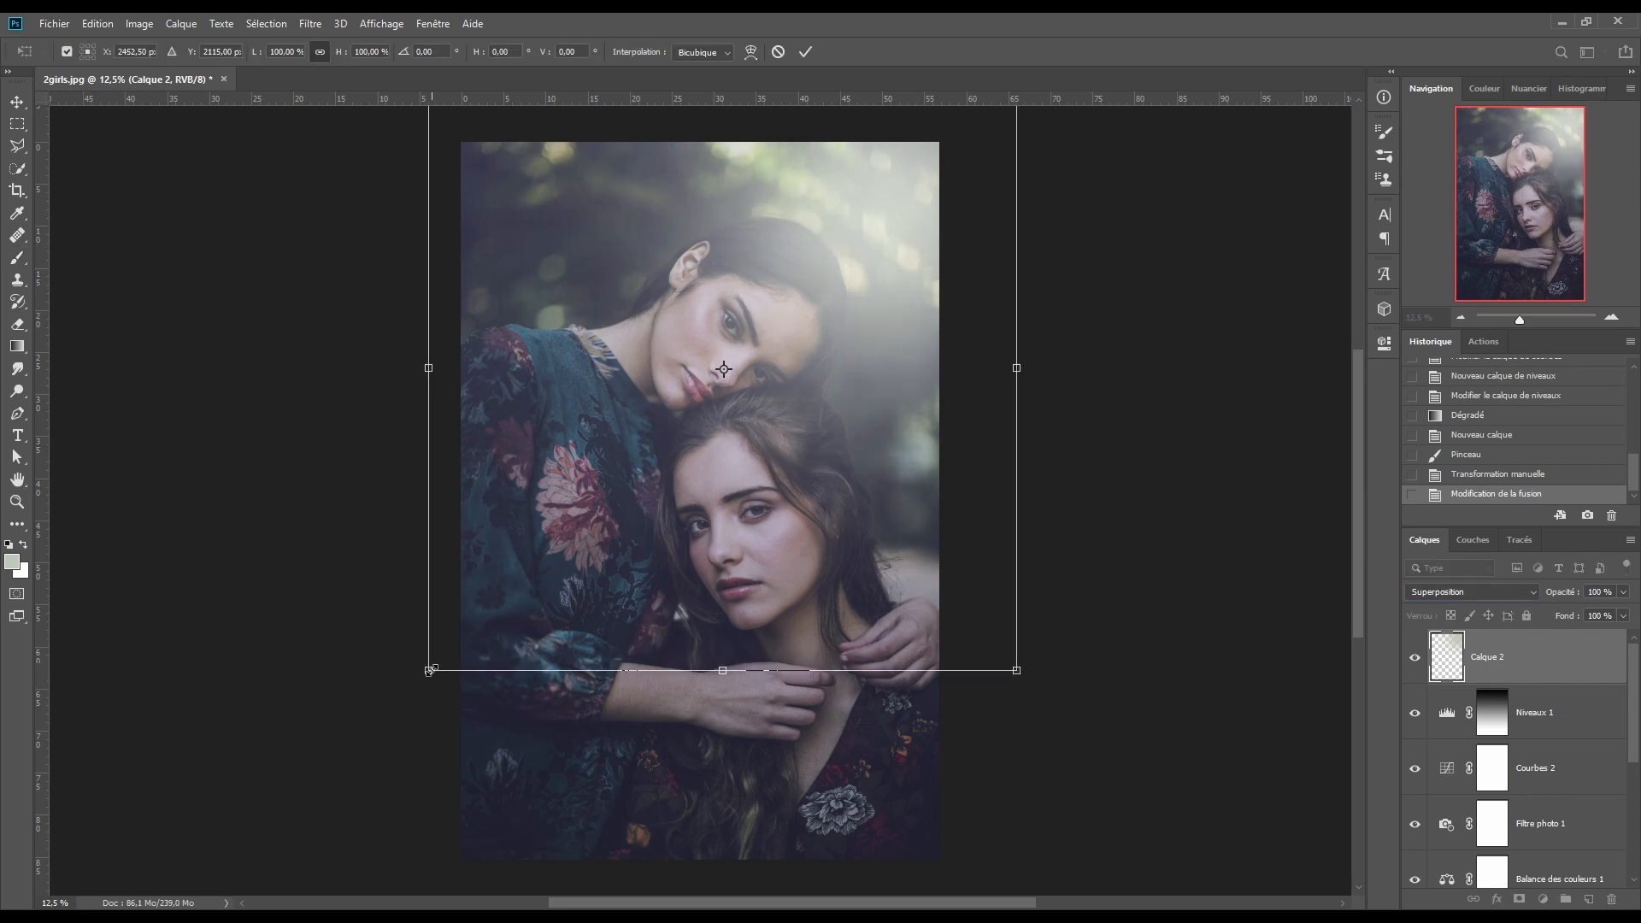
{"action": "left_click_drag", "start_coordinate": [428, 670], "coordinate": [341, 760]}
{"action": "left_click_drag", "start_coordinate": [851, 397], "coordinate": [882, 345]}
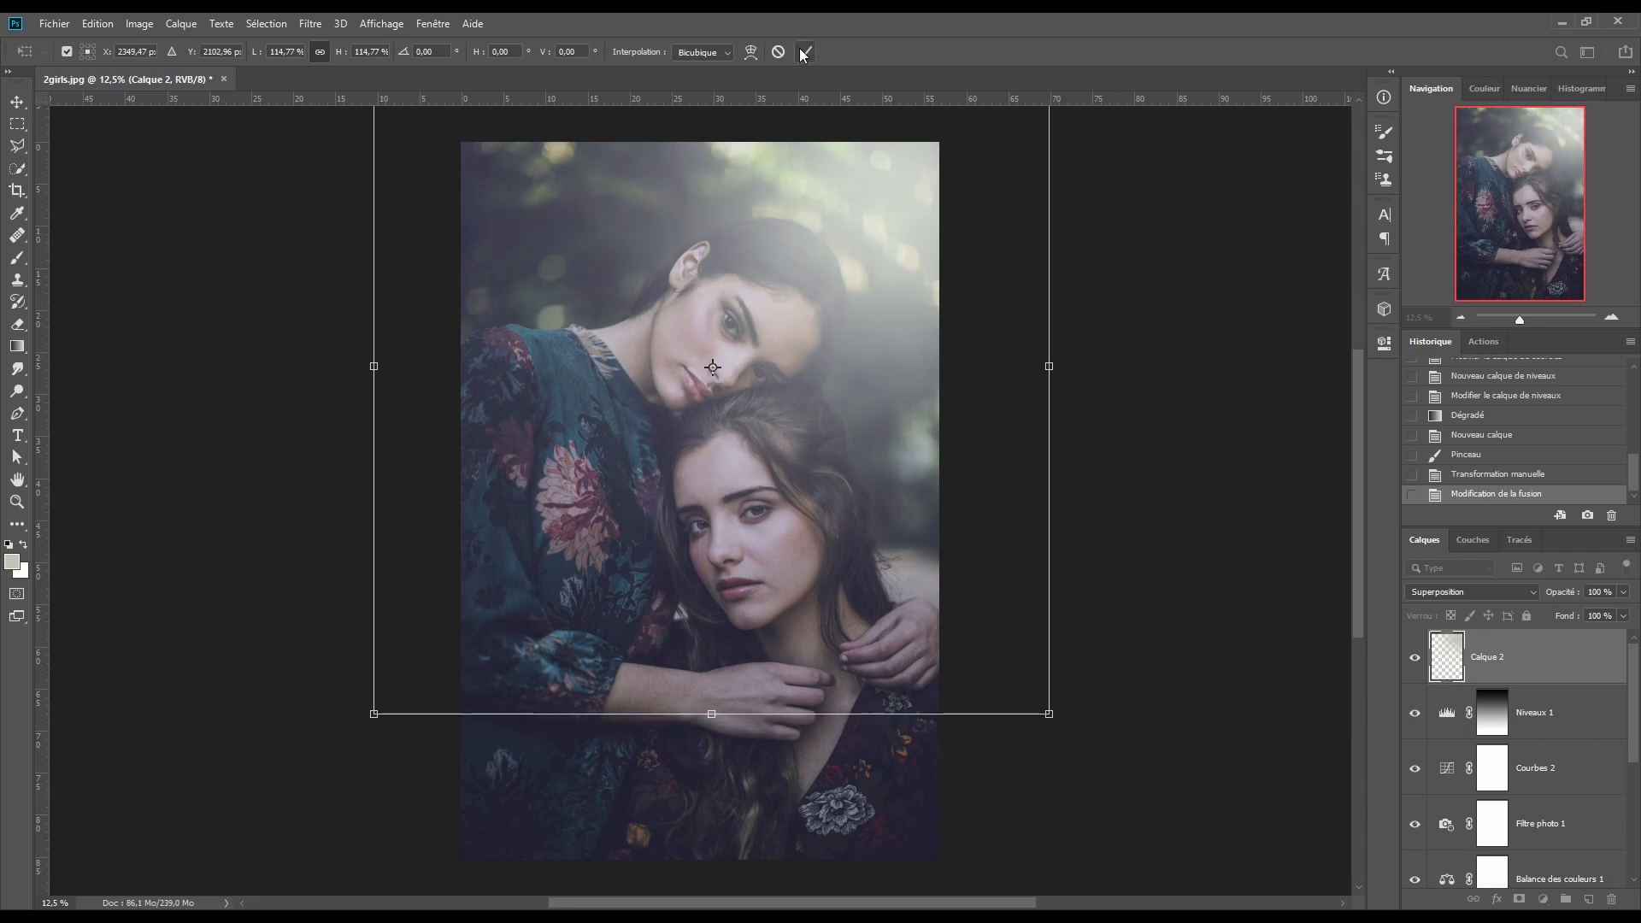
{"action": "left_click", "coordinate": [802, 51]}
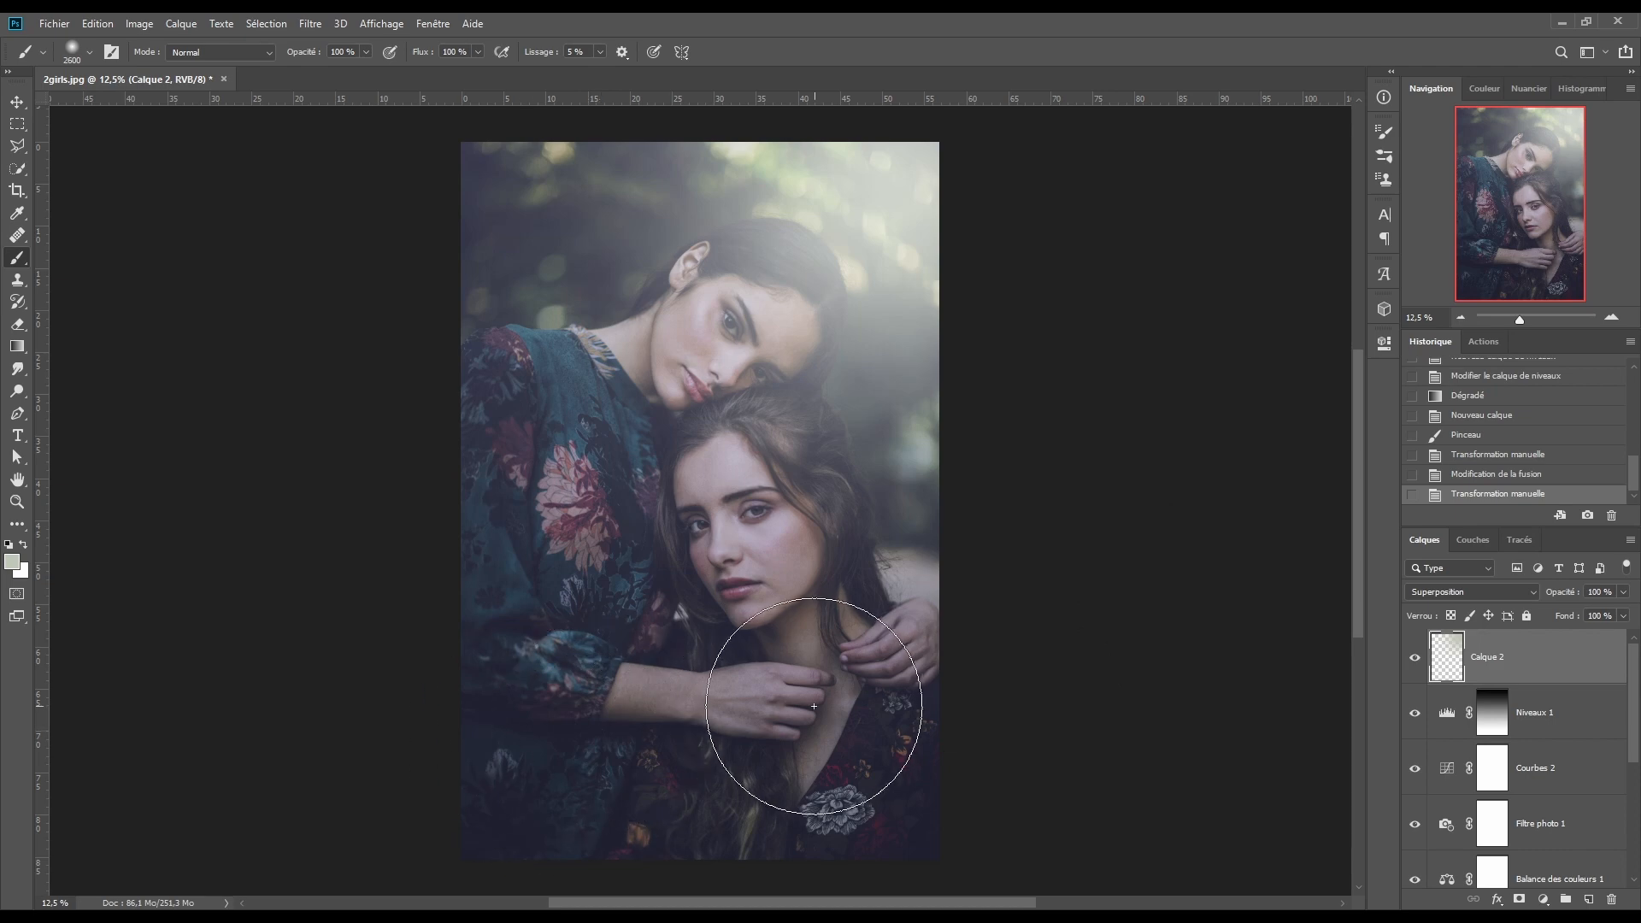
On a new layer, paint one soft 2700 px spot over the lower-left corner in a dark blue sampled from the dress
{"action": "left_click", "coordinate": [1588, 900]}
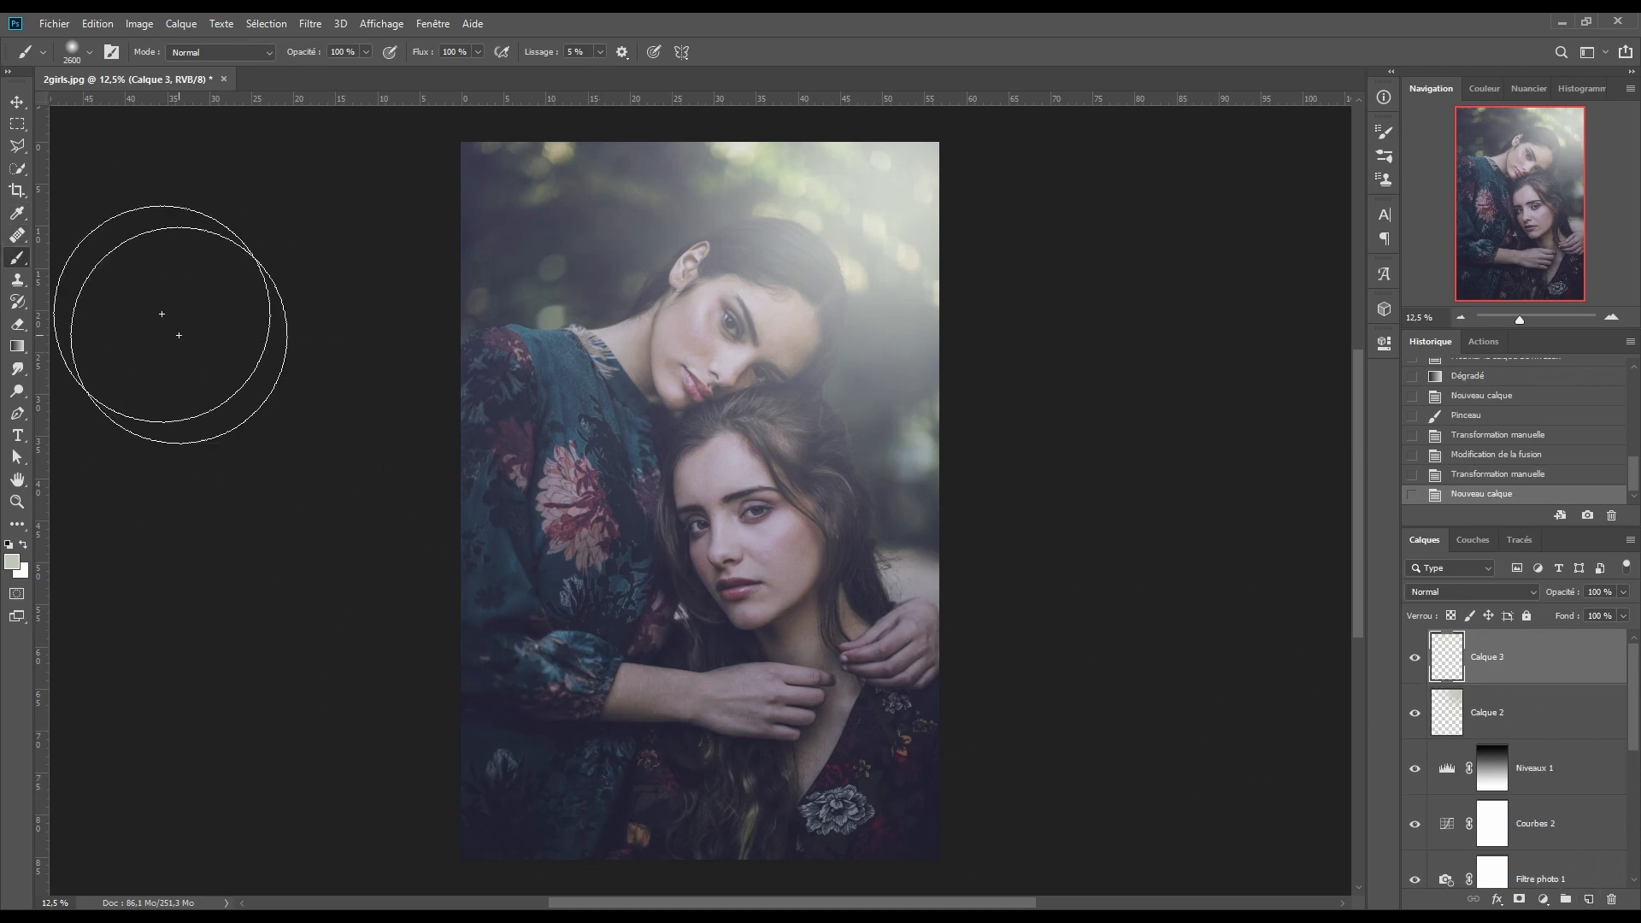
{"action": "left_click", "coordinate": [17, 213]}
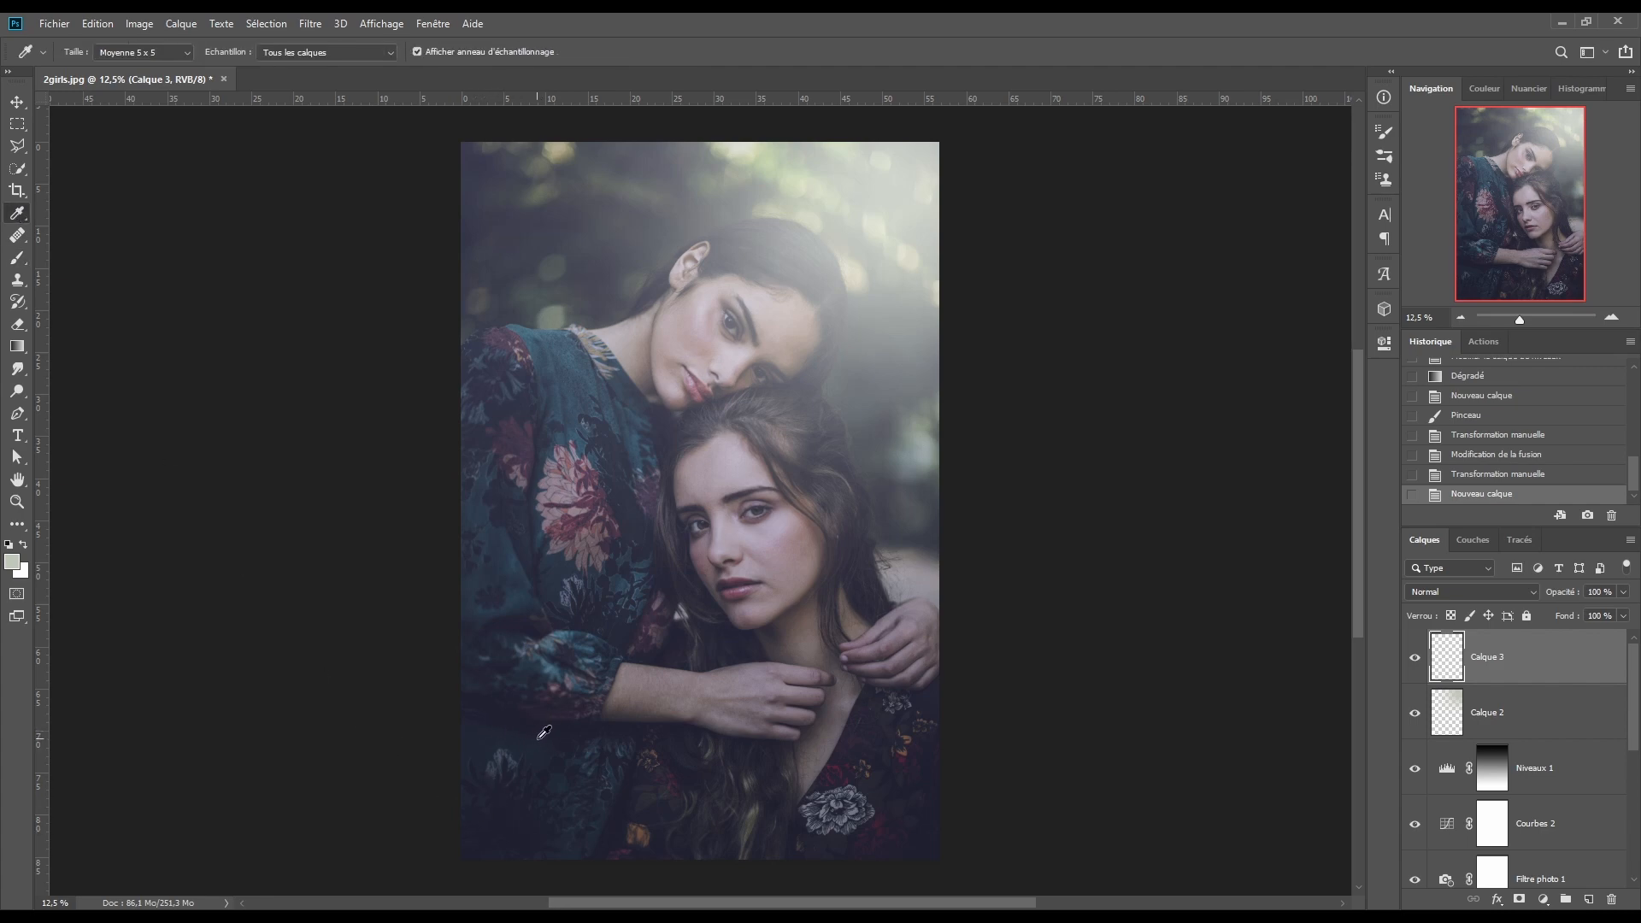
{"action": "left_click", "coordinate": [530, 659]}
{"action": "left_click", "coordinate": [17, 257]}
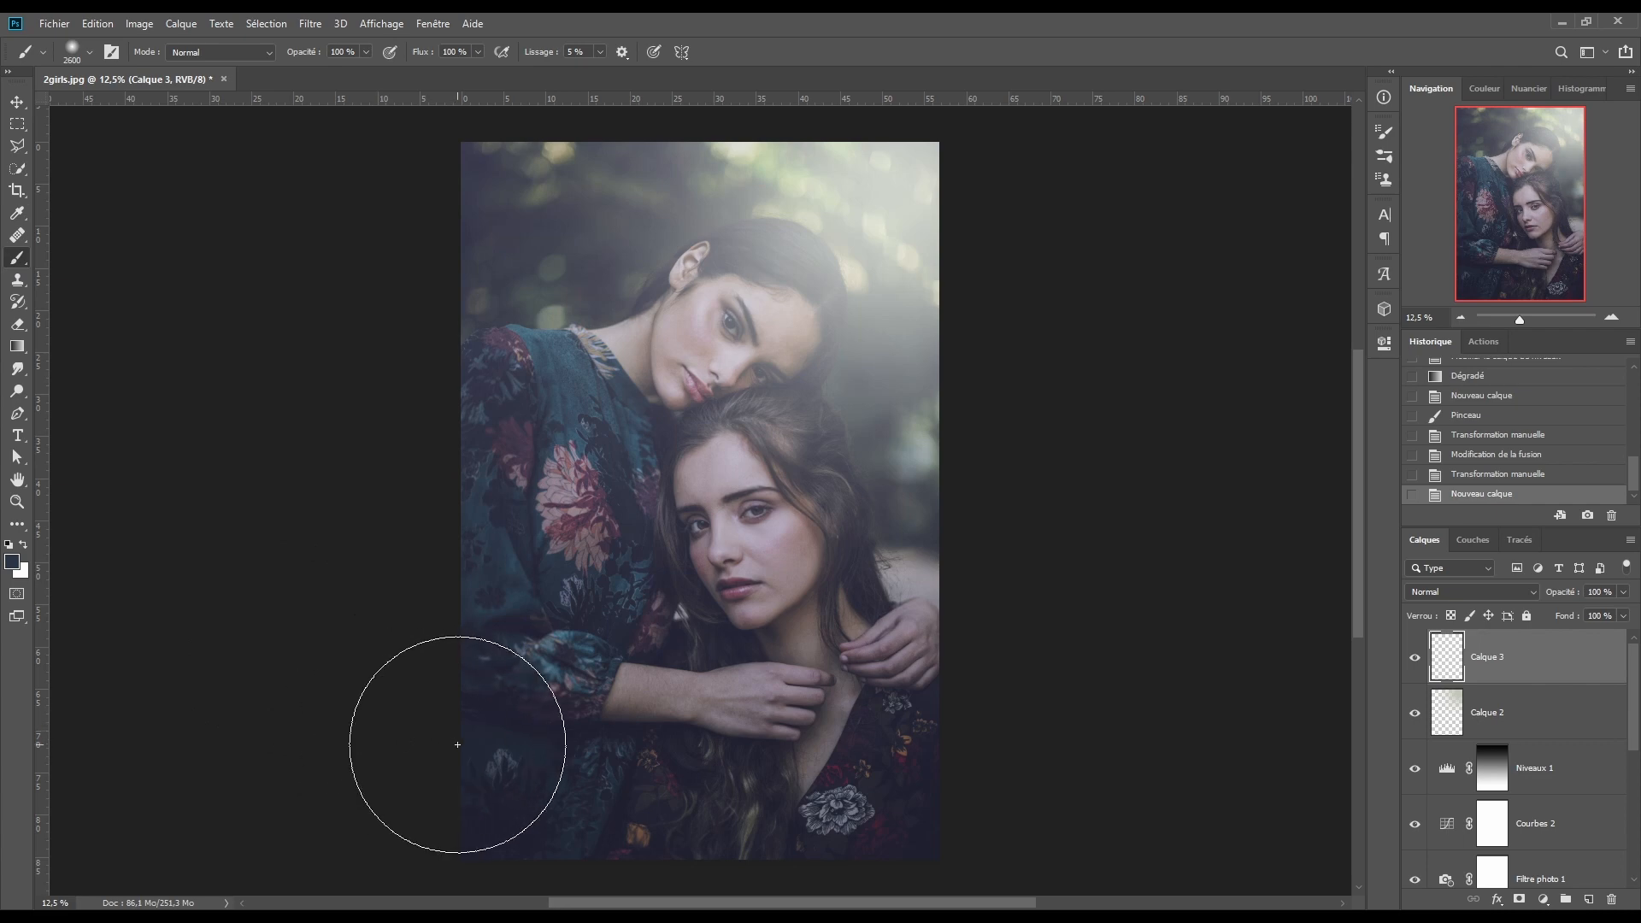
{"action": "key", "text": "bracketright"}
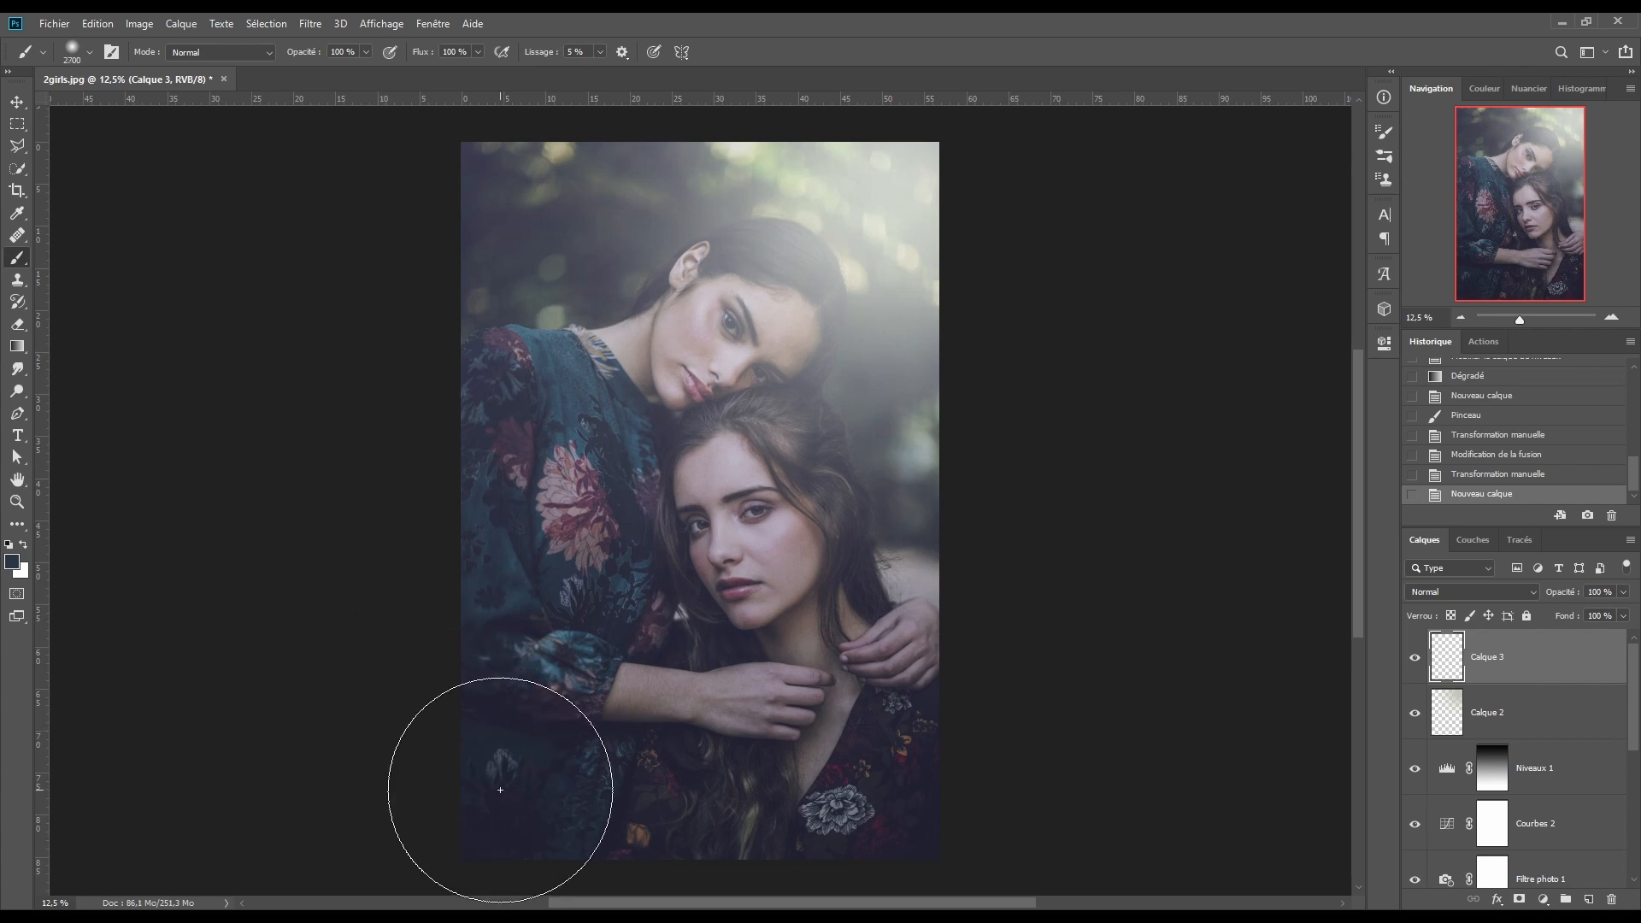
{"action": "left_click", "coordinate": [501, 789]}
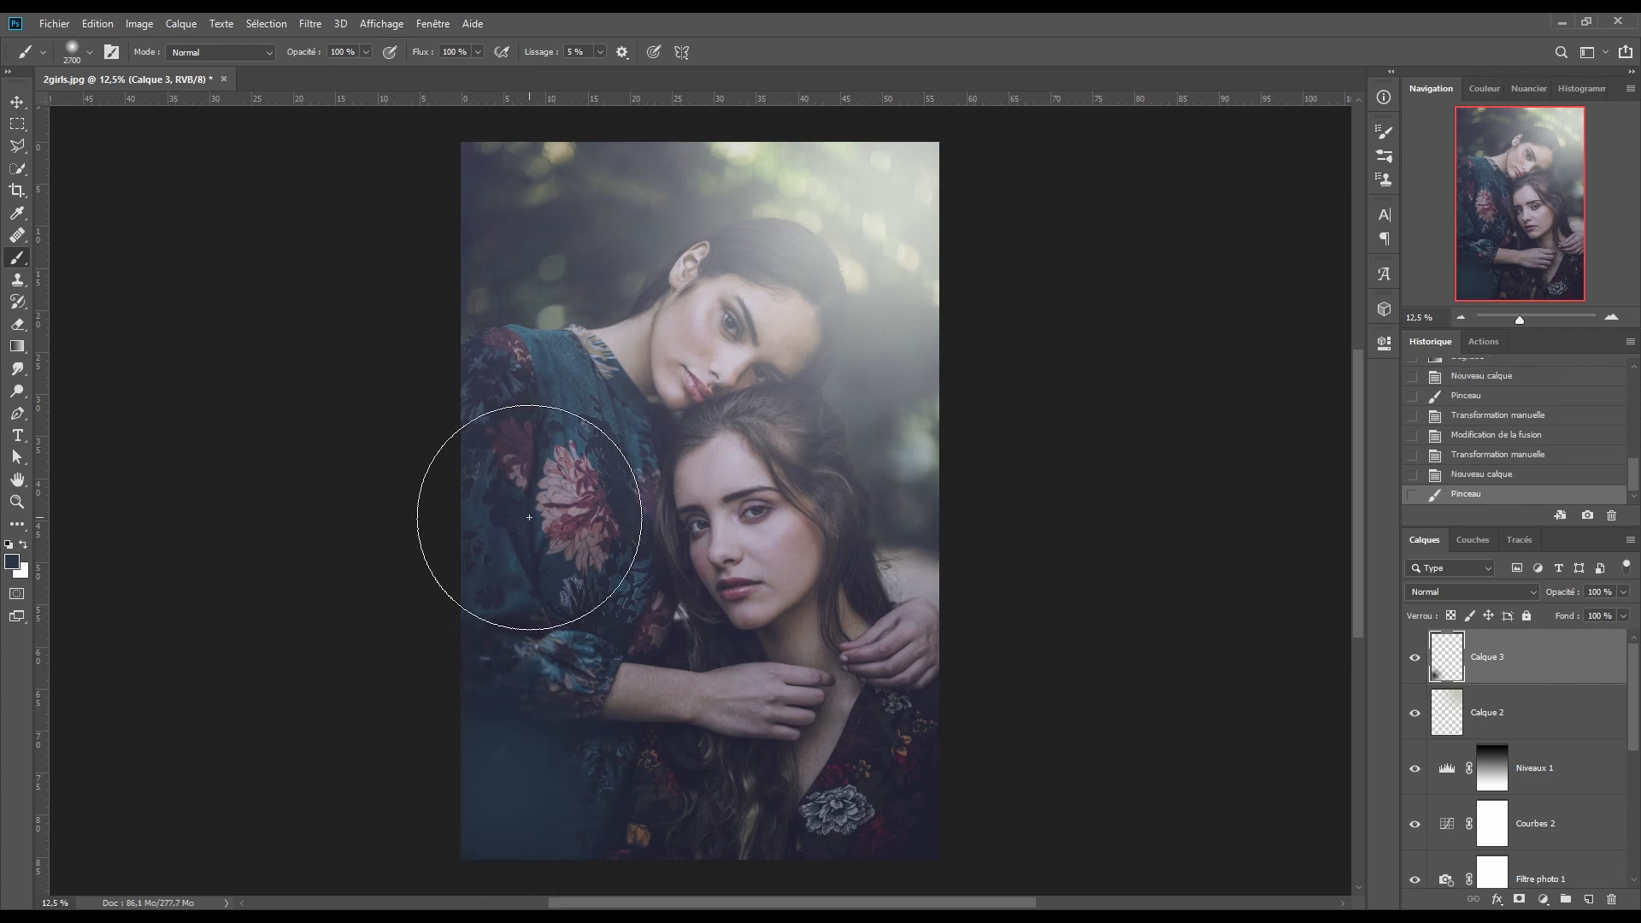
Scale the dark blue spot to about 207% and position it over the photo's lower-left area
{"action": "key", "text": "ctrl+t"}
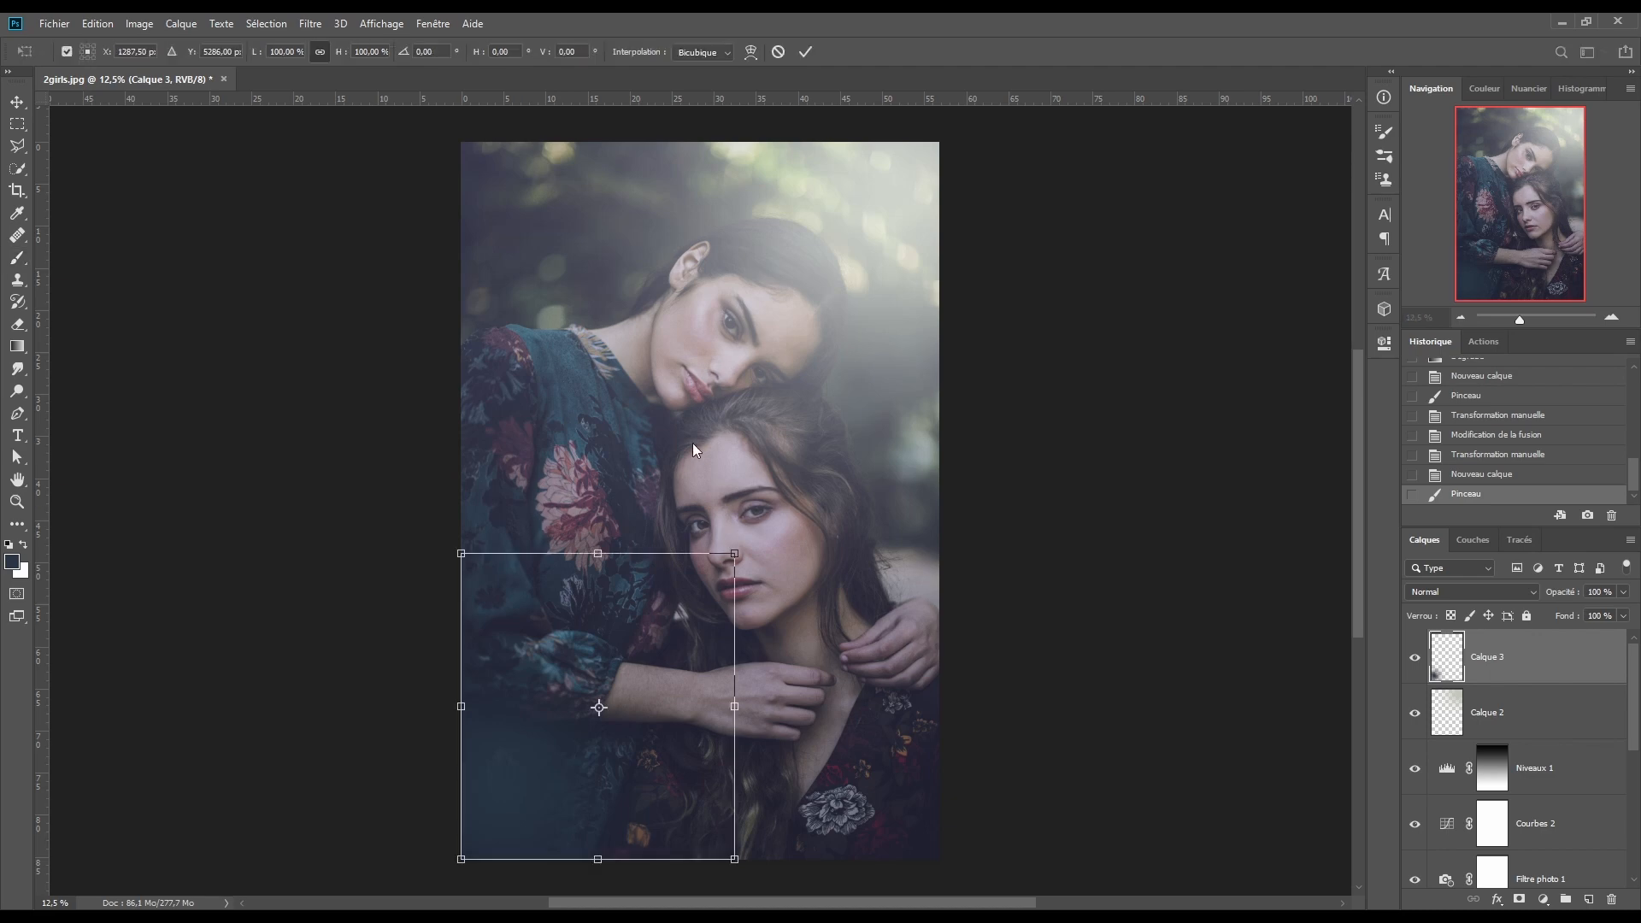
{"action": "left_click_drag", "start_coordinate": [735, 554], "coordinate": [1113, 288]}
{"action": "mouse_move", "coordinate": [903, 464]}
{"action": "left_mouse_down"}
{"action": "mouse_move", "coordinate": [870, 494]}
{"action": "mouse_move", "coordinate": [892, 480]}
{"action": "left_mouse_up"}
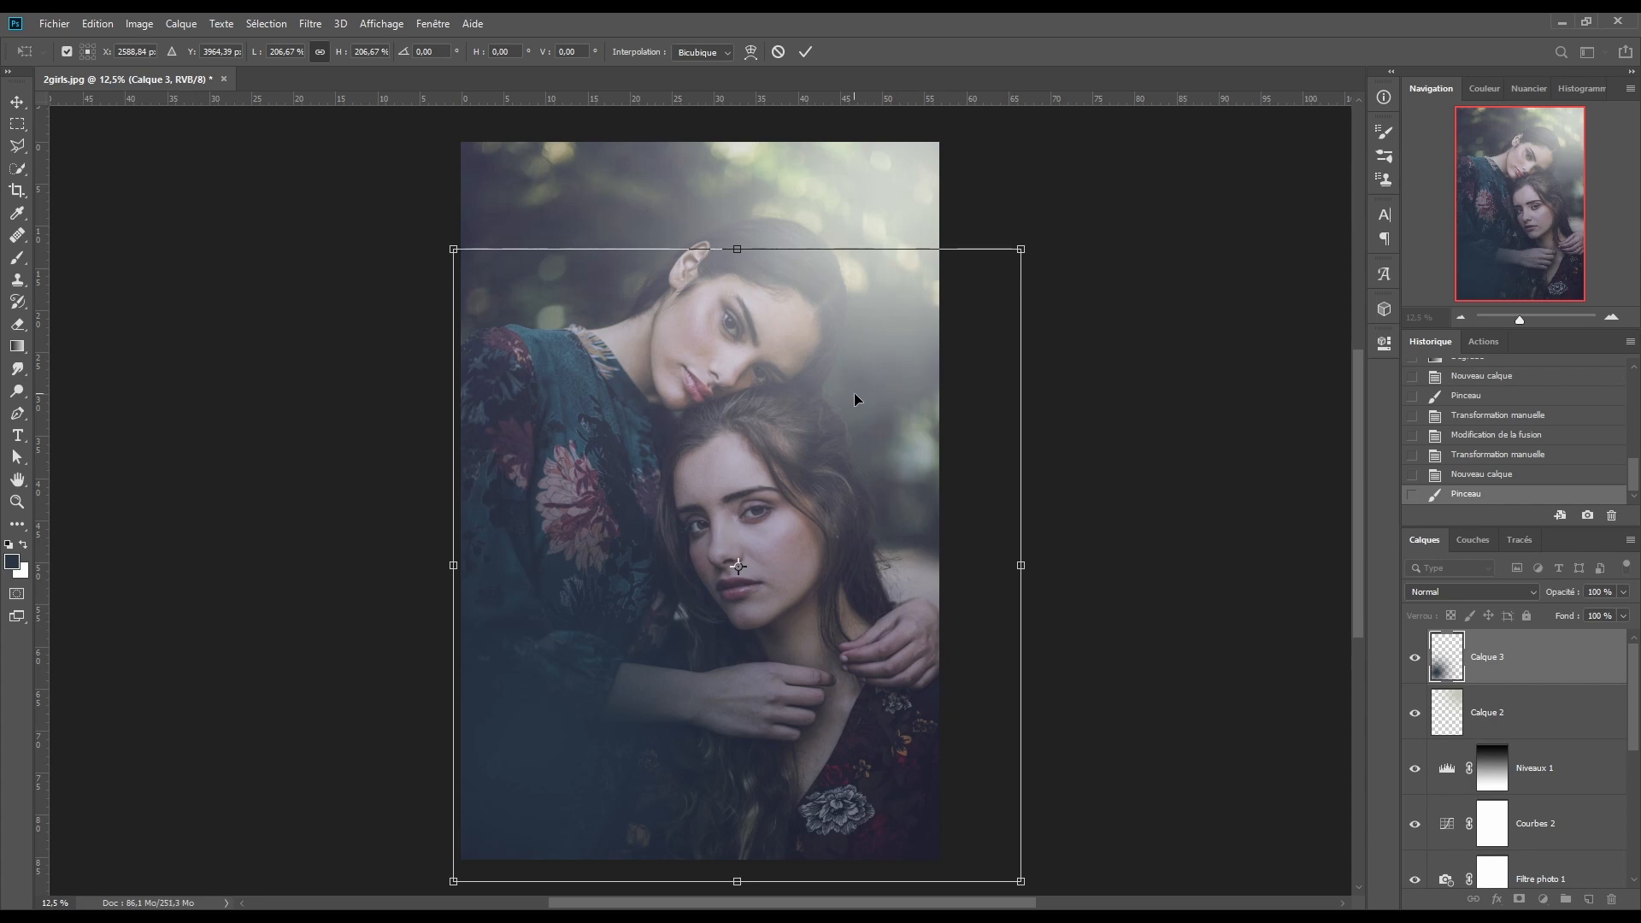
{"action": "left_click_drag", "start_coordinate": [854, 392], "coordinate": [836, 383]}
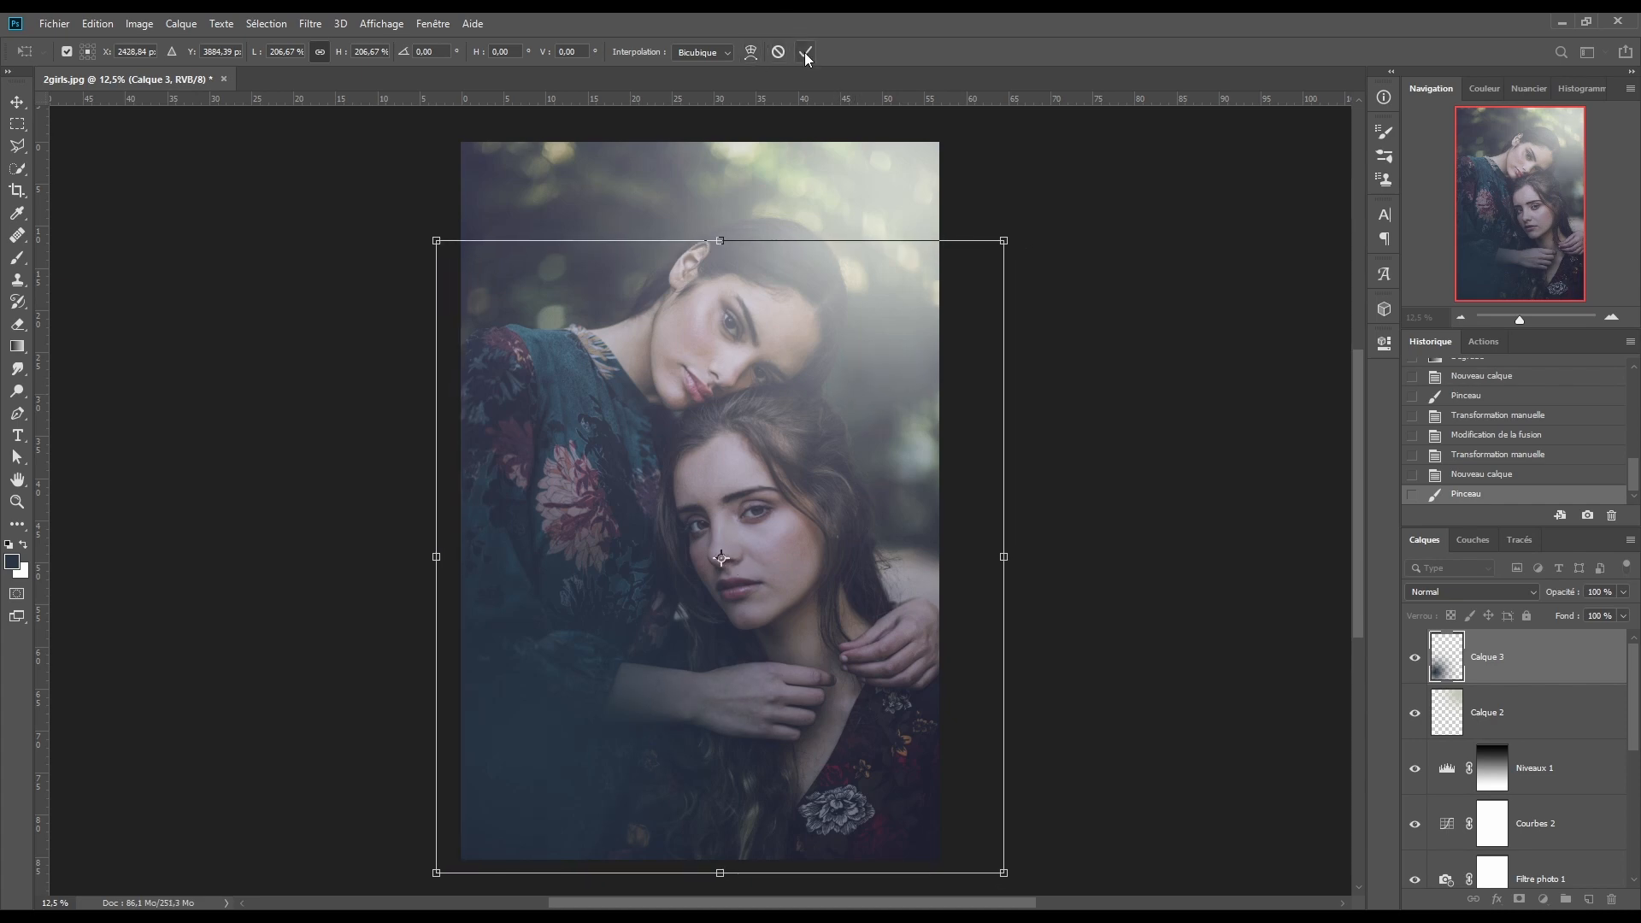
{"action": "left_click", "coordinate": [804, 52]}
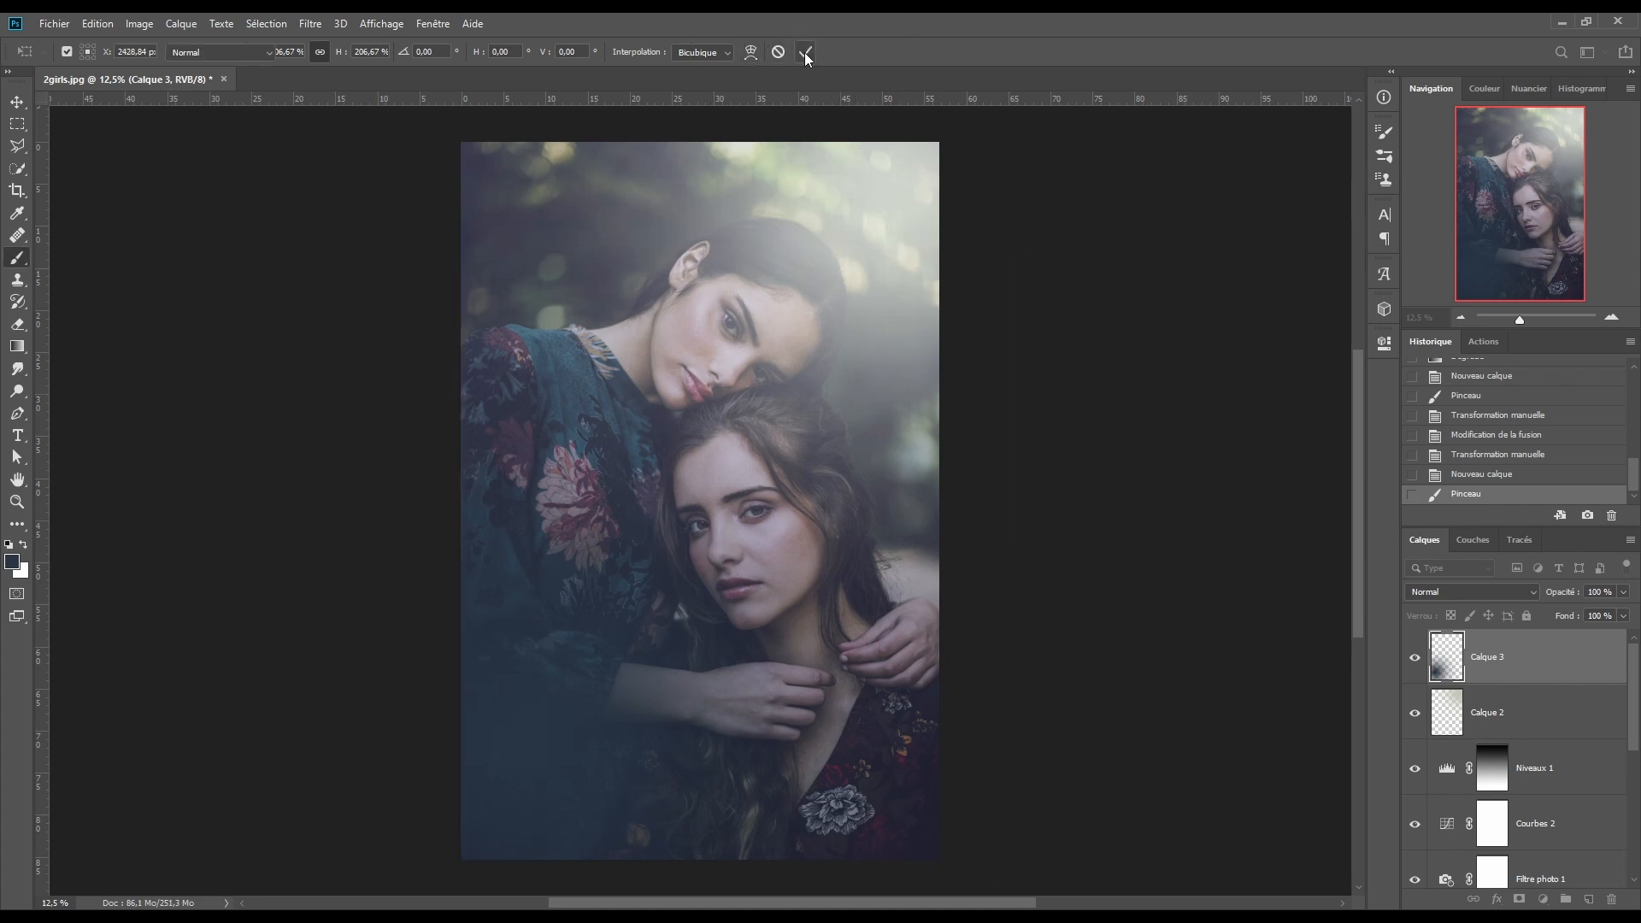
Set the dark blue layer's blend mode to Superposition and its opacity to 56%
{"action": "left_click", "coordinate": [1427, 596]}
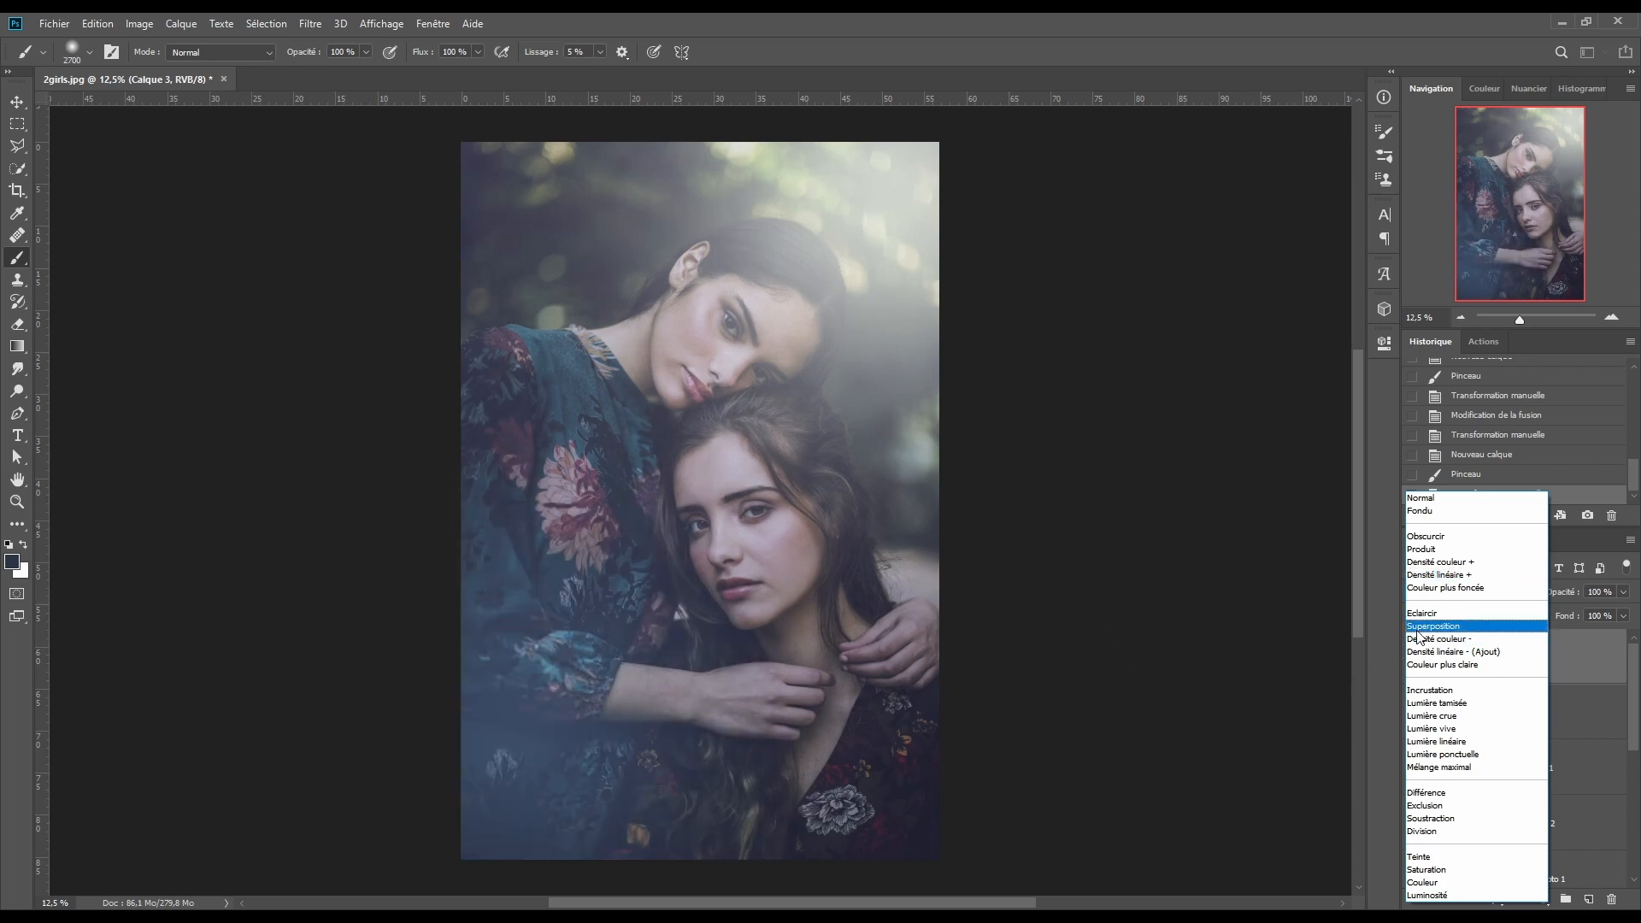
{"action": "left_click", "coordinate": [1433, 626]}
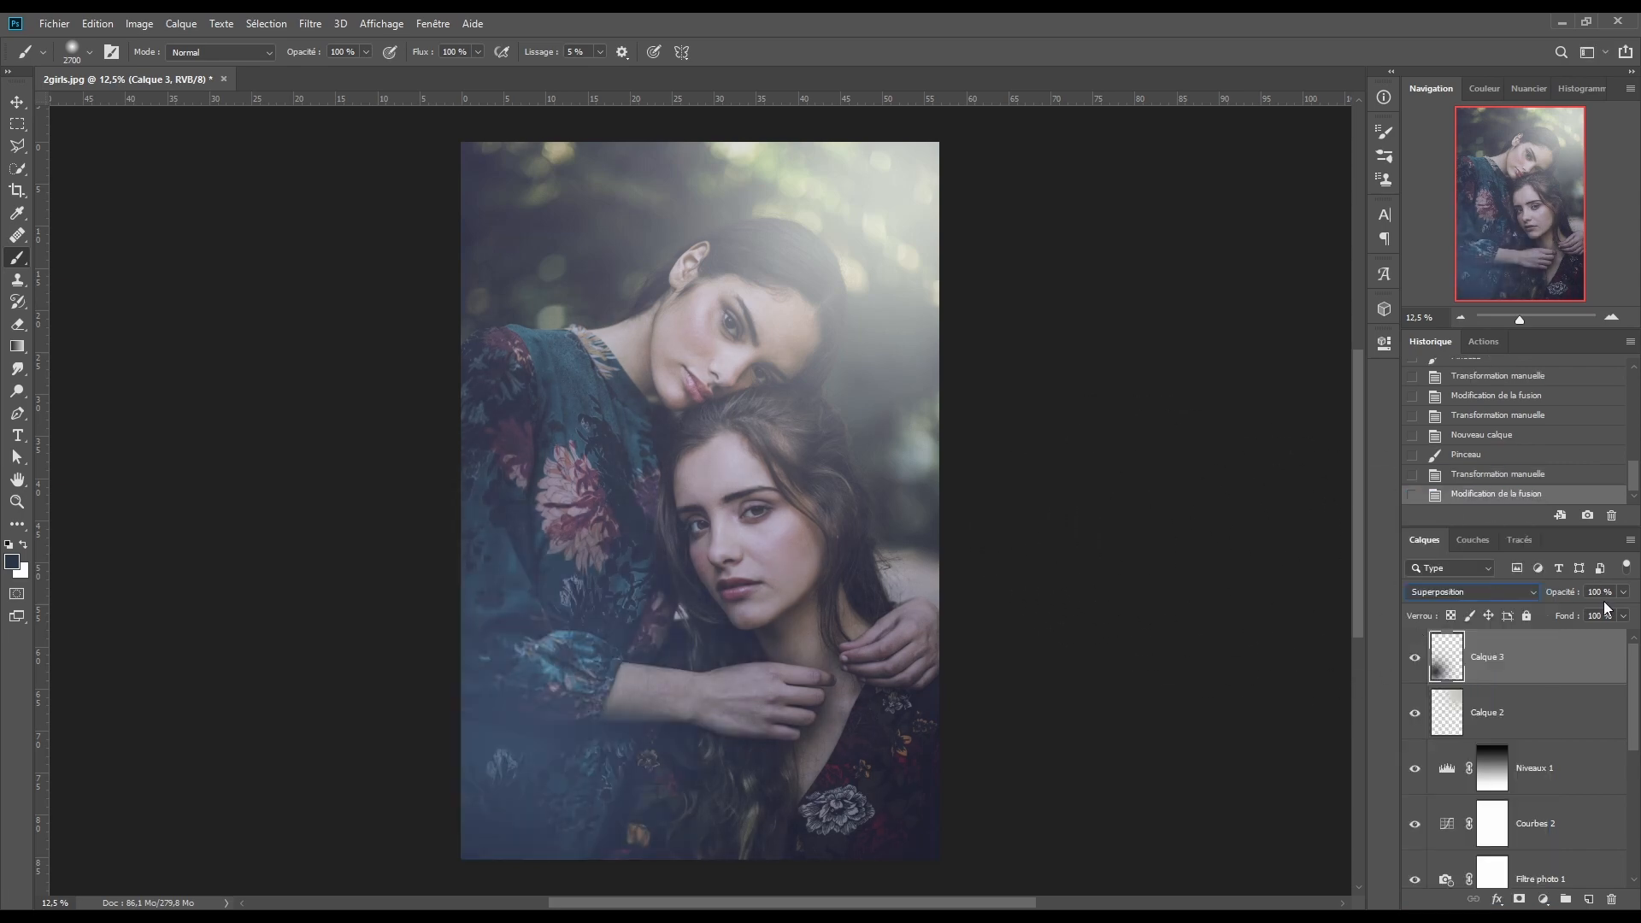
{"action": "left_click_drag", "start_coordinate": [1571, 598], "coordinate": [1531, 611]}
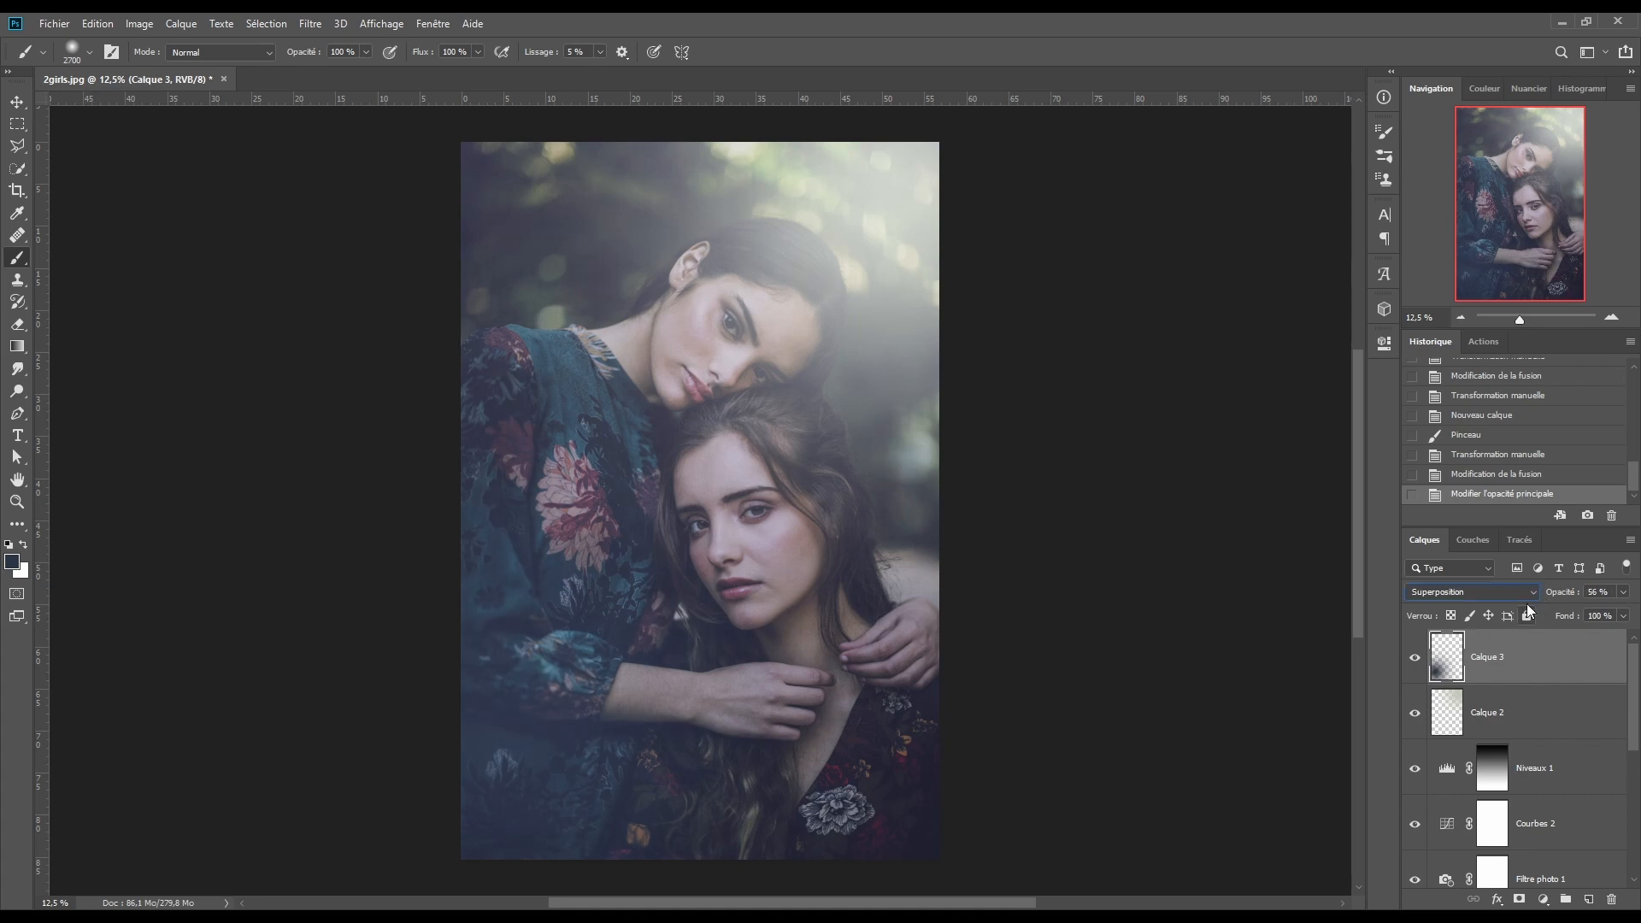
Stretch the dark blue glow's width to about 140%, shift it down and to the right, and lower the layer's opacity to 34%
{"action": "key", "text": "ctrl+t"}
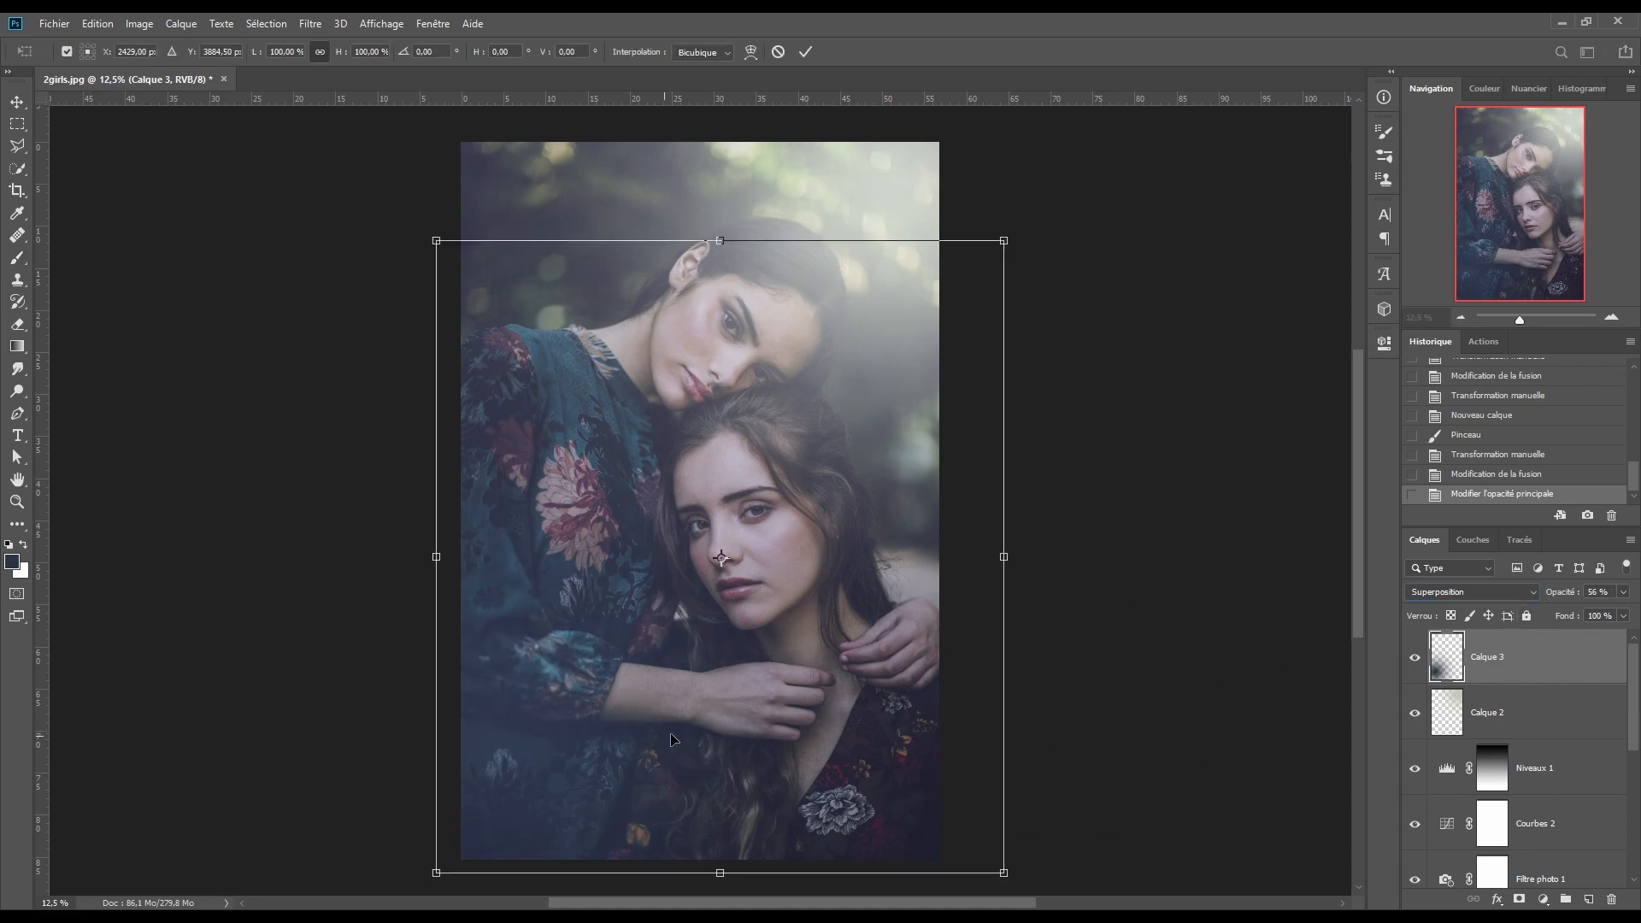
{"action": "mouse_move", "coordinate": [752, 740]}
{"action": "left_mouse_down"}
{"action": "mouse_move", "coordinate": [785, 758]}
{"action": "mouse_move", "coordinate": [763, 755]}
{"action": "left_mouse_up"}
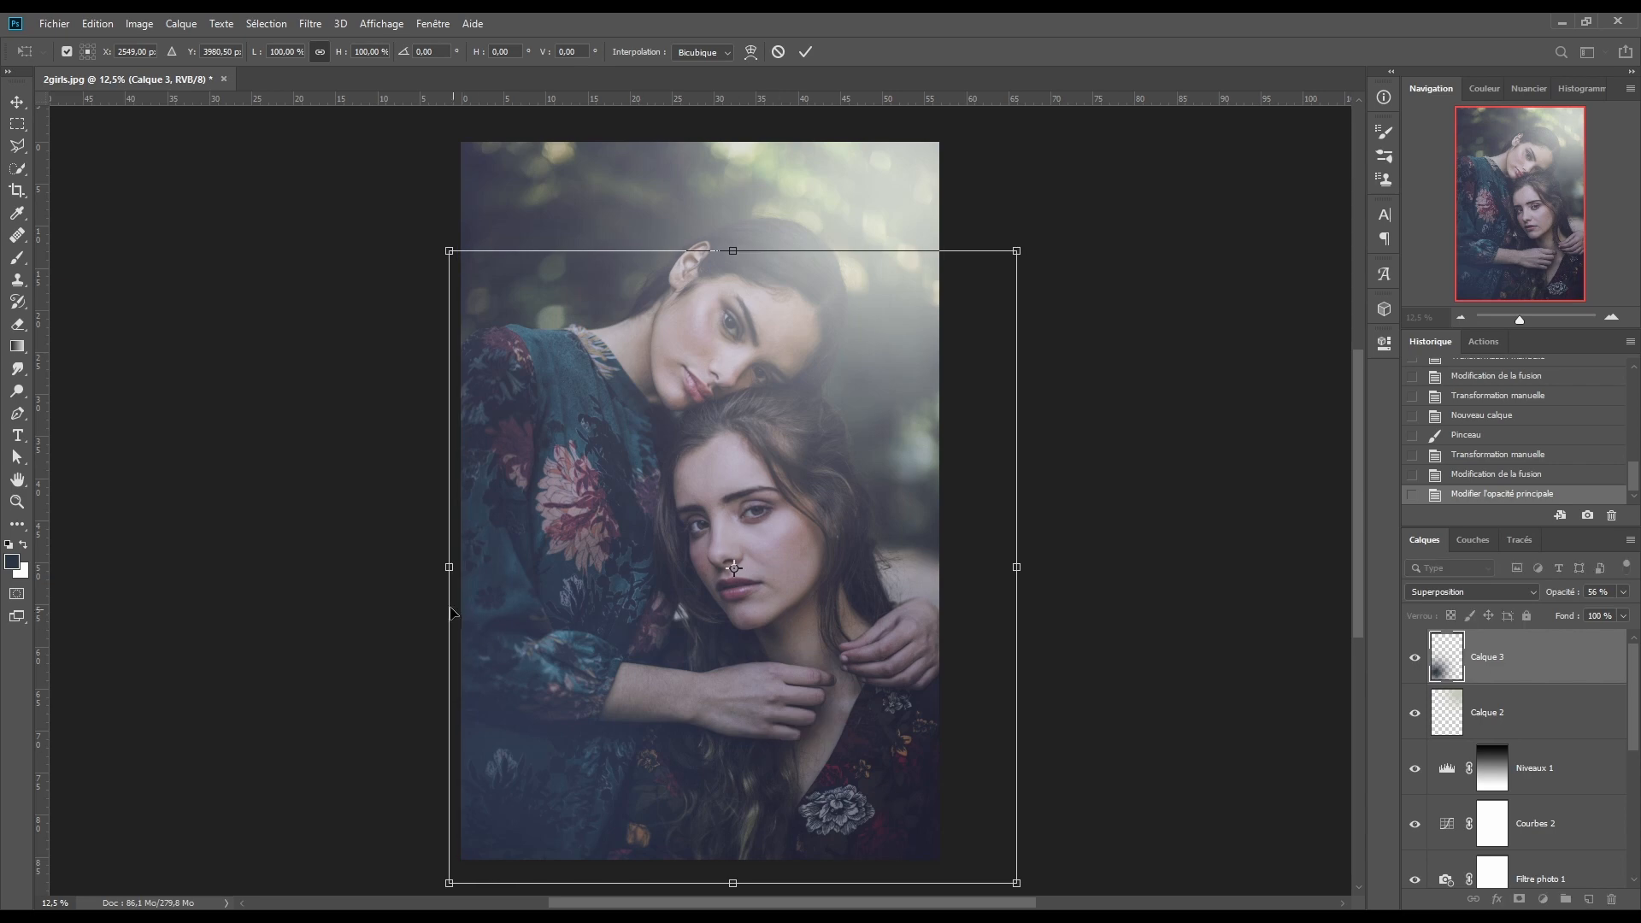
{"action": "left_click_drag", "start_coordinate": [446, 566], "coordinate": [222, 579]}
{"action": "left_click_drag", "start_coordinate": [761, 685], "coordinate": [961, 713]}
{"action": "left_click_drag", "start_coordinate": [963, 713], "coordinate": [962, 713]}
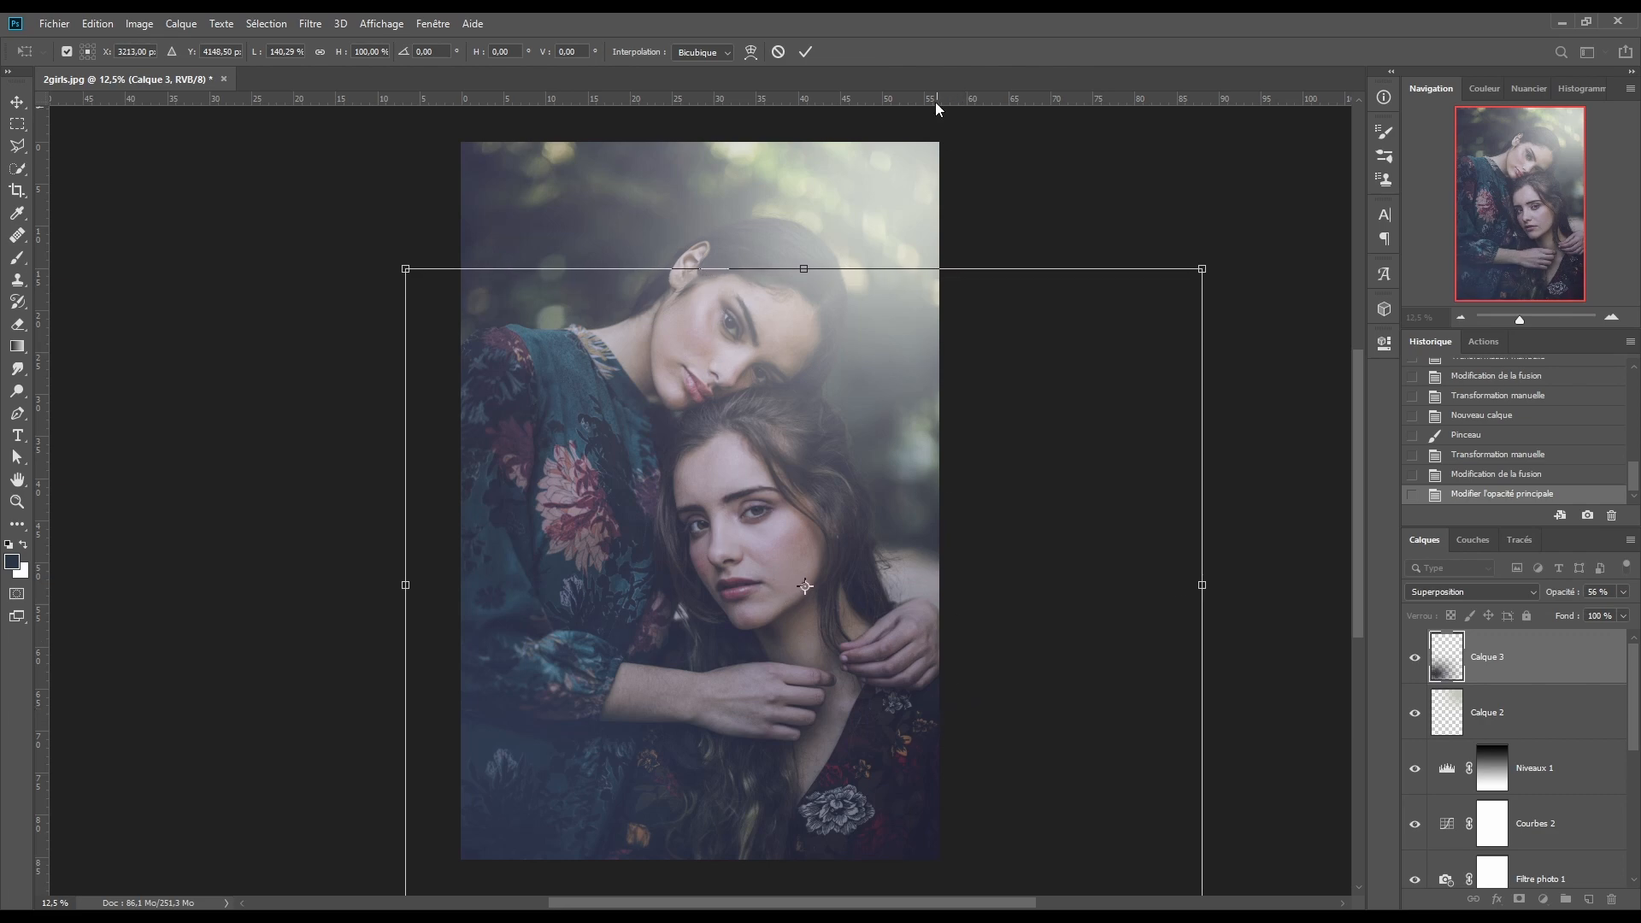
{"action": "left_click", "coordinate": [808, 51]}
{"action": "key", "text": "b"}
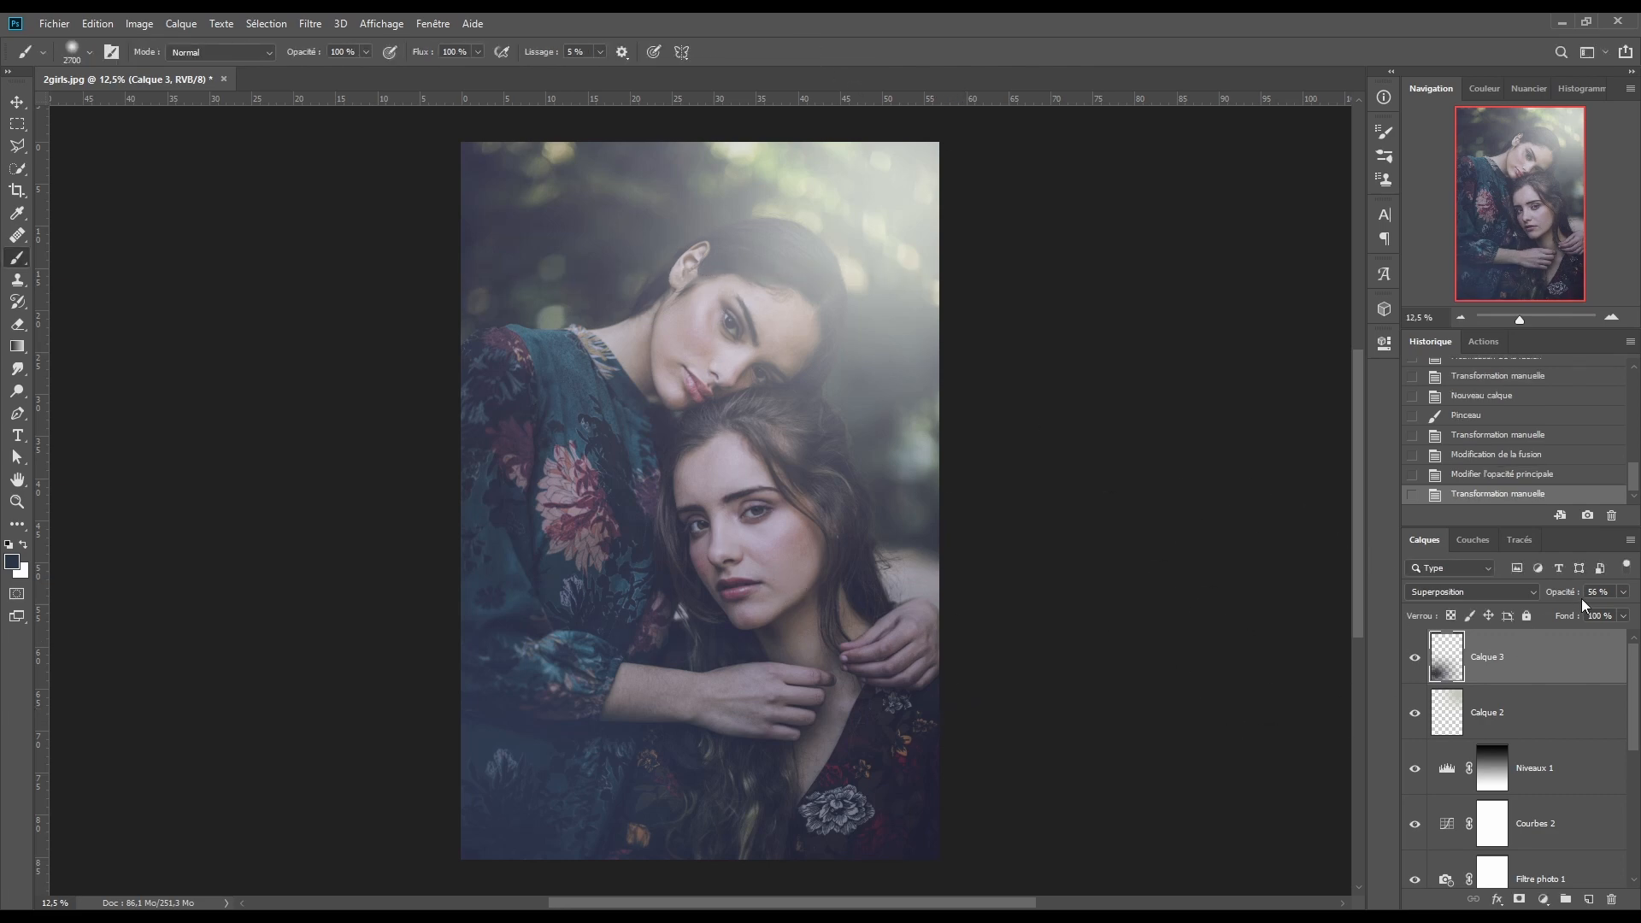
{"action": "left_click_drag", "start_coordinate": [1565, 593], "coordinate": [1547, 599]}
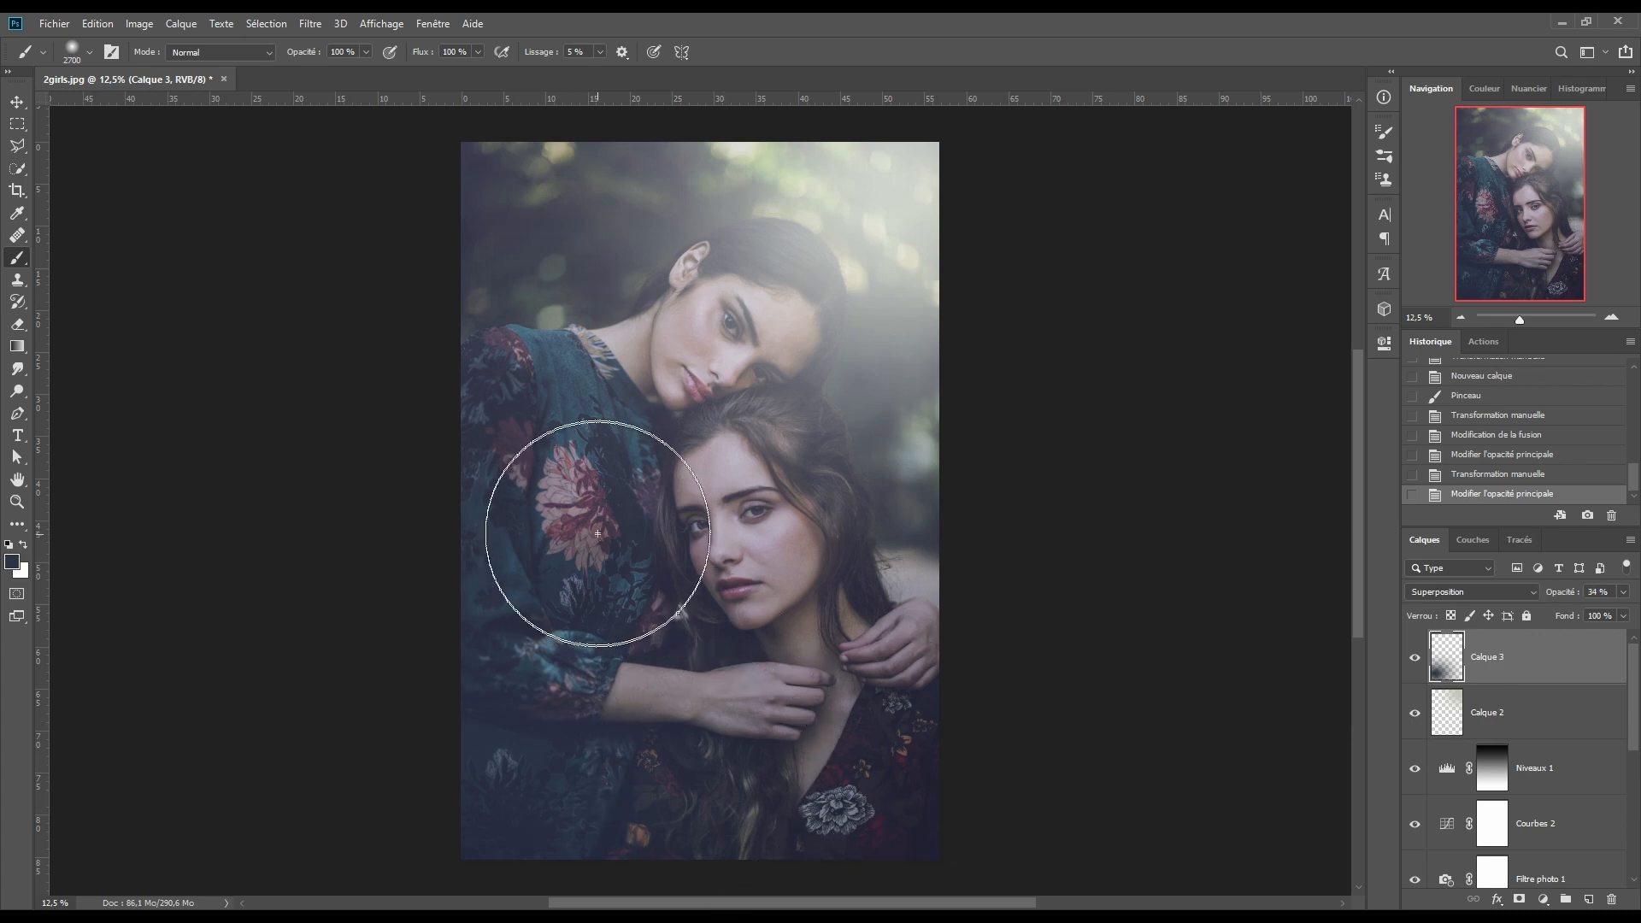
Add a layer mask to the dark blue layer and paint it black over both women's faces, starting with a 1700 px soft brush
{"action": "left_click", "coordinate": [1520, 900]}
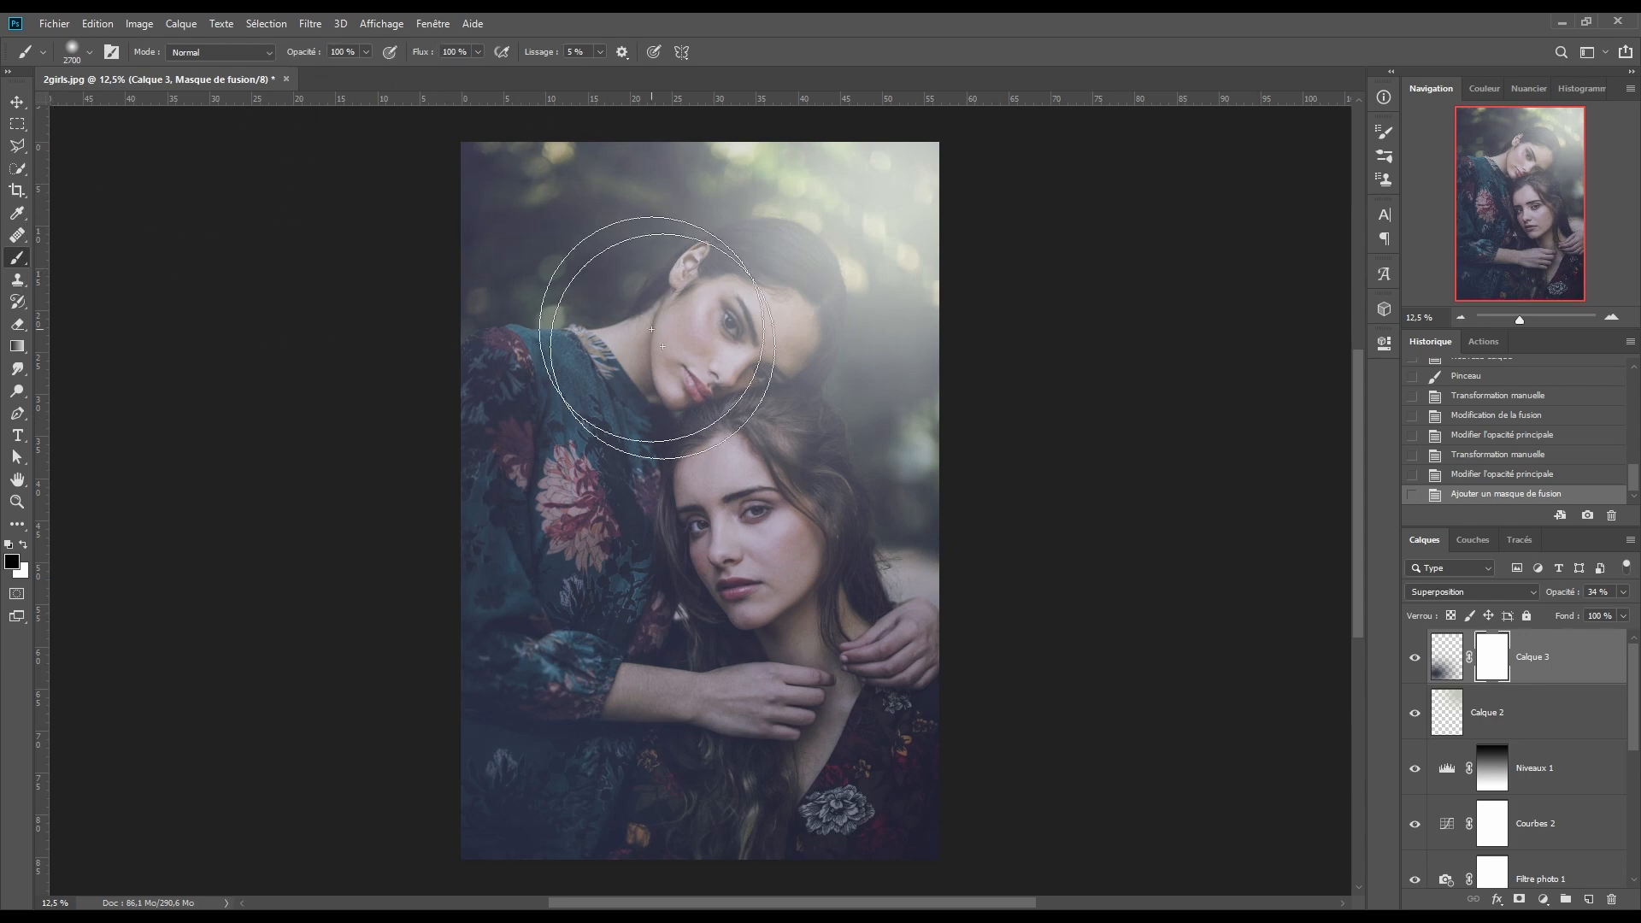
{"action": "key", "text": "bracketleft"}
{"action": "key", "text": "bracketleft"}
{"action": "key", "text": "bracketleft"}
{"action": "key", "text": "bracketleft"}
{"action": "key", "text": "bracketleft"}
{"action": "key", "text": "bracketleft"}
{"action": "key", "text": "bracketleft"}
{"action": "key", "text": "bracketleft"}
{"action": "key", "text": "bracketleft"}
{"action": "key", "text": "bracketleft"}
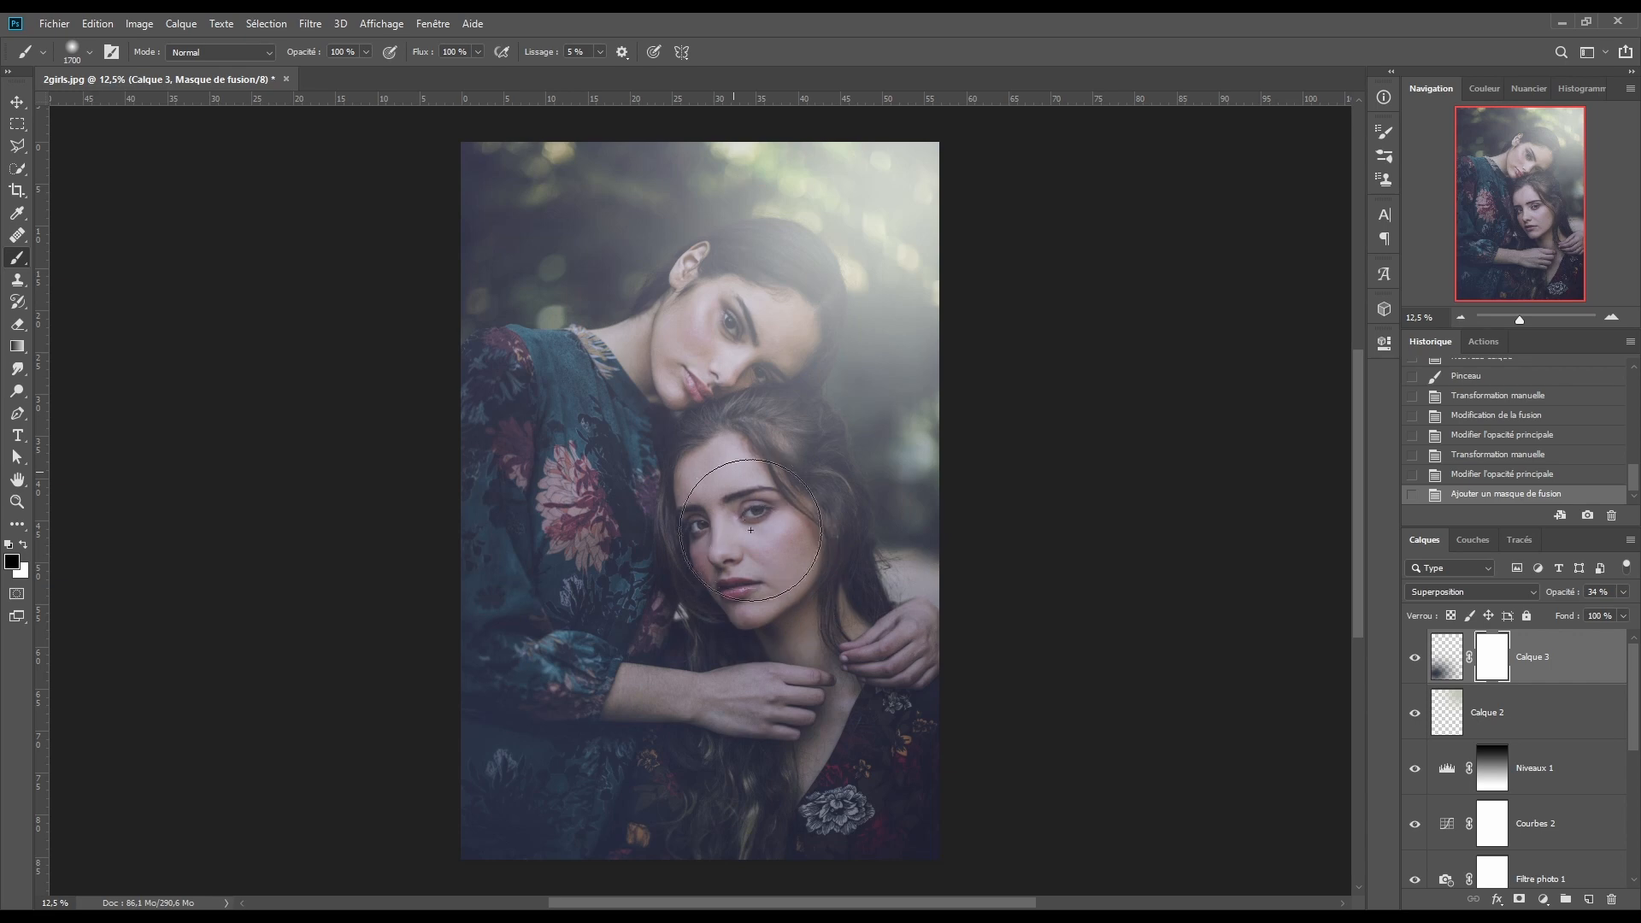
{"action": "left_click", "coordinate": [716, 349]}
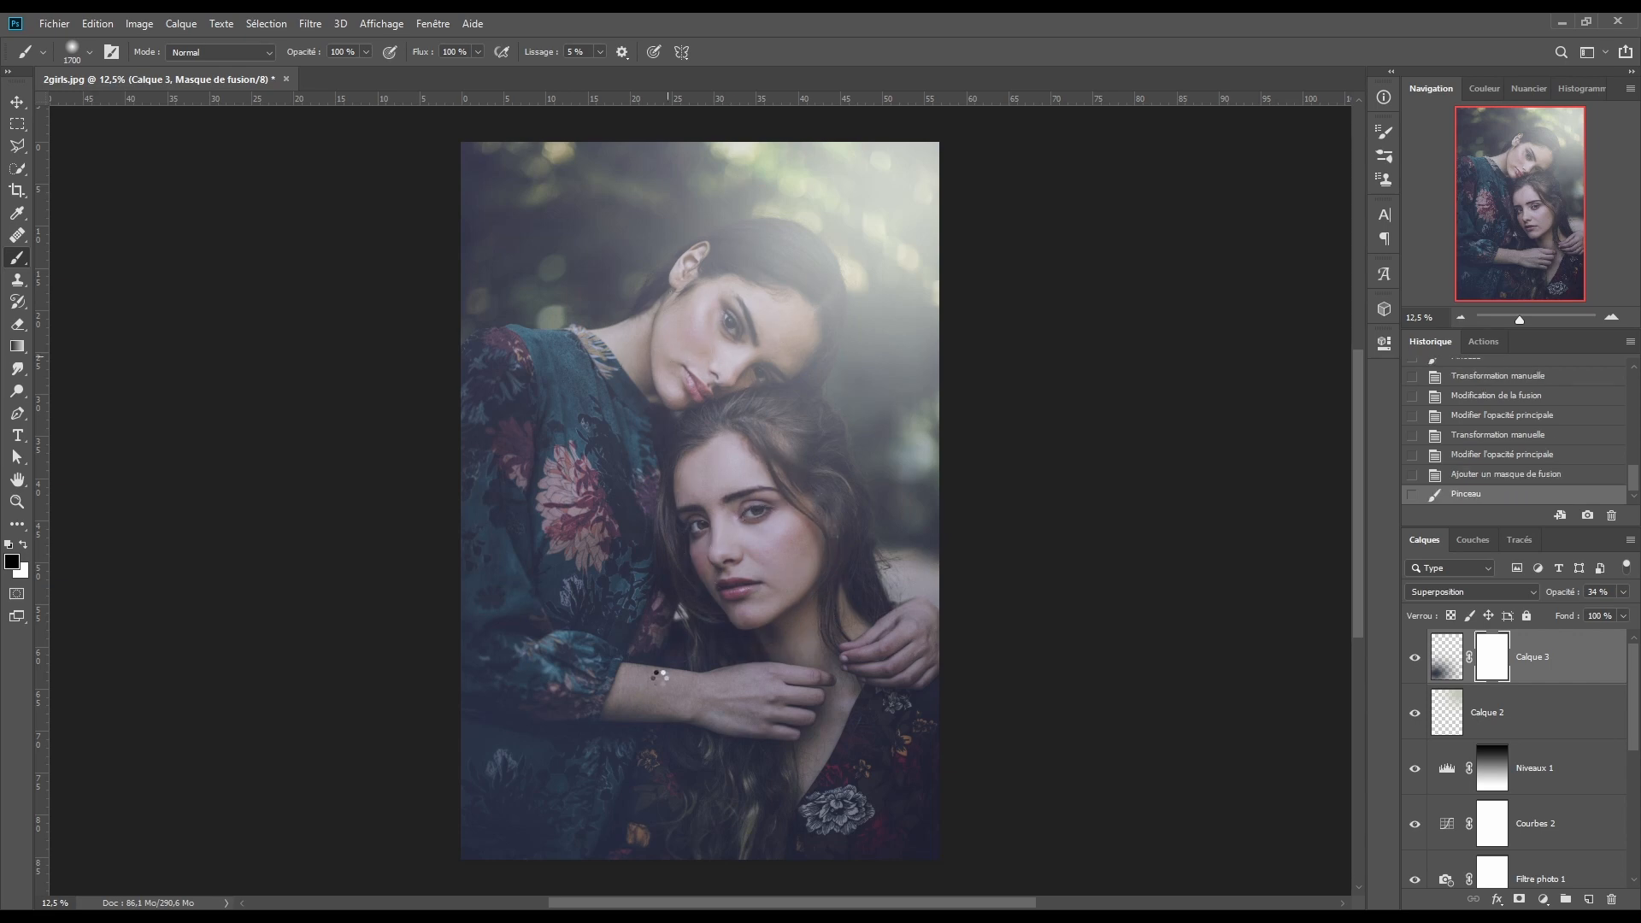
{"action": "left_click", "coordinate": [763, 621]}
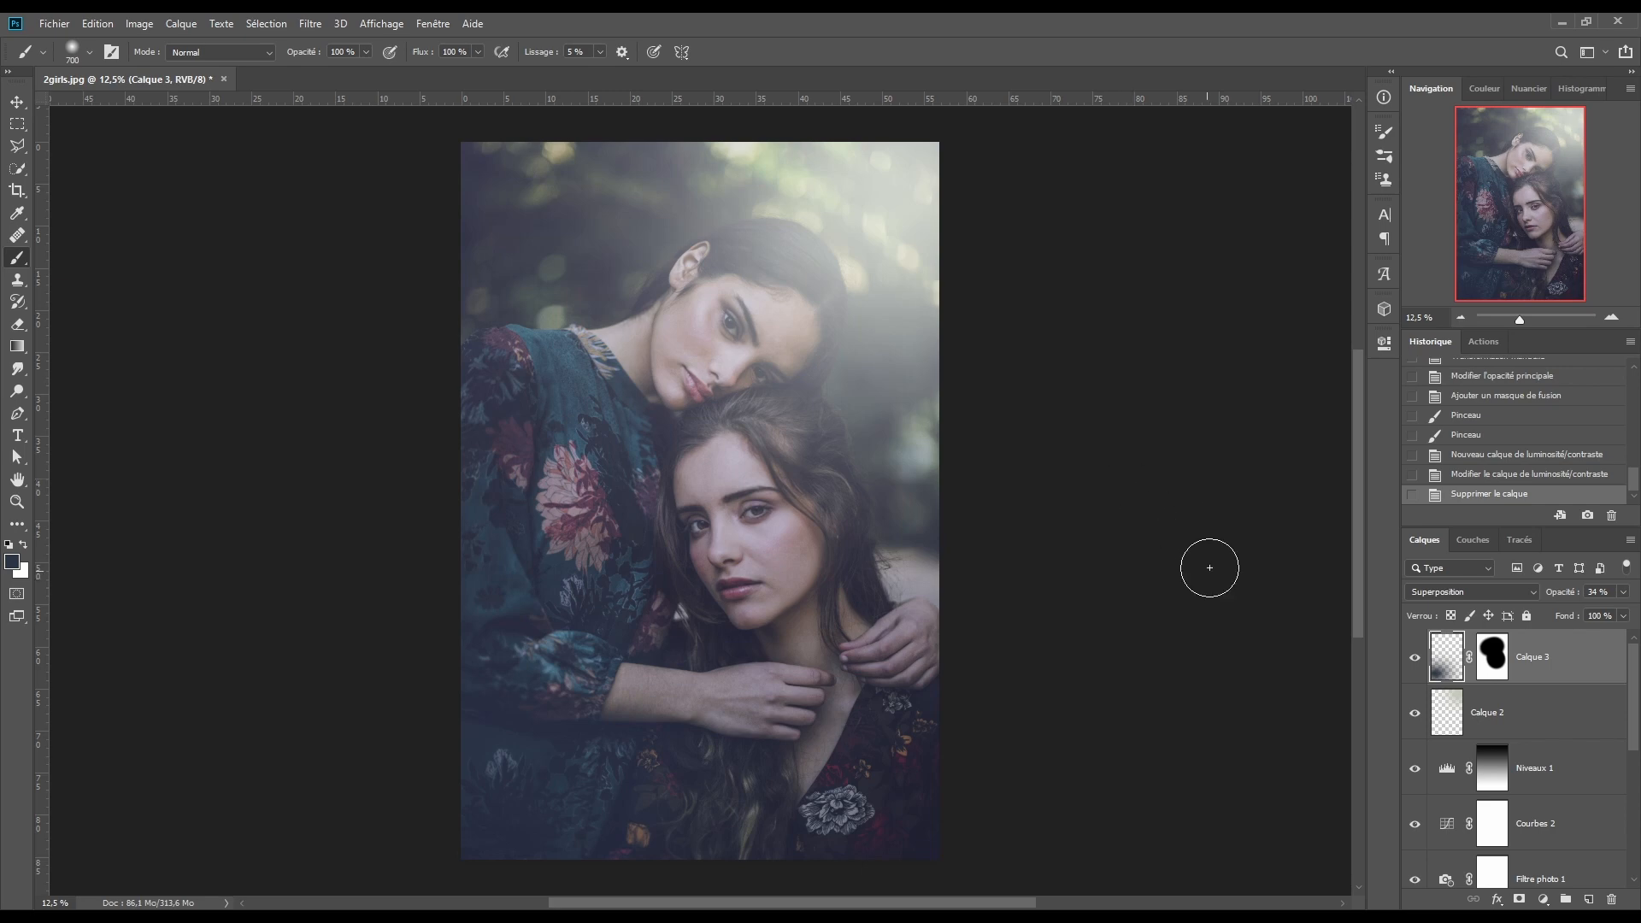
Add a Brightness/Contrast adjustment layer with brightness 5 and contrast -10
{"action": "left_click", "coordinate": [1545, 901]}
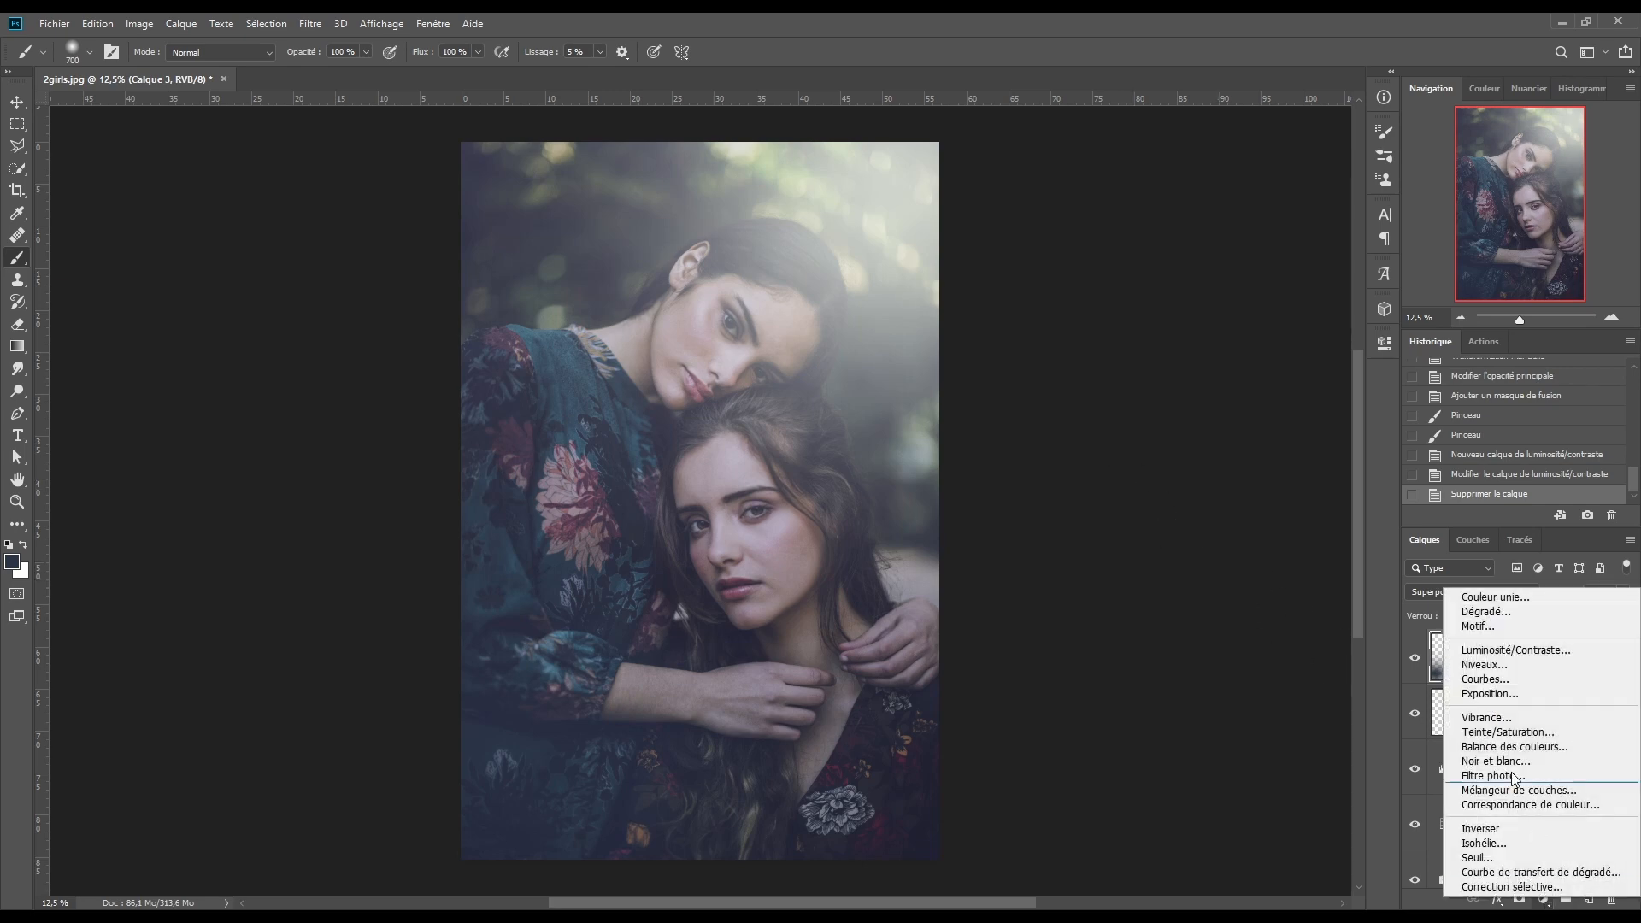
{"action": "left_click", "coordinate": [1530, 665]}
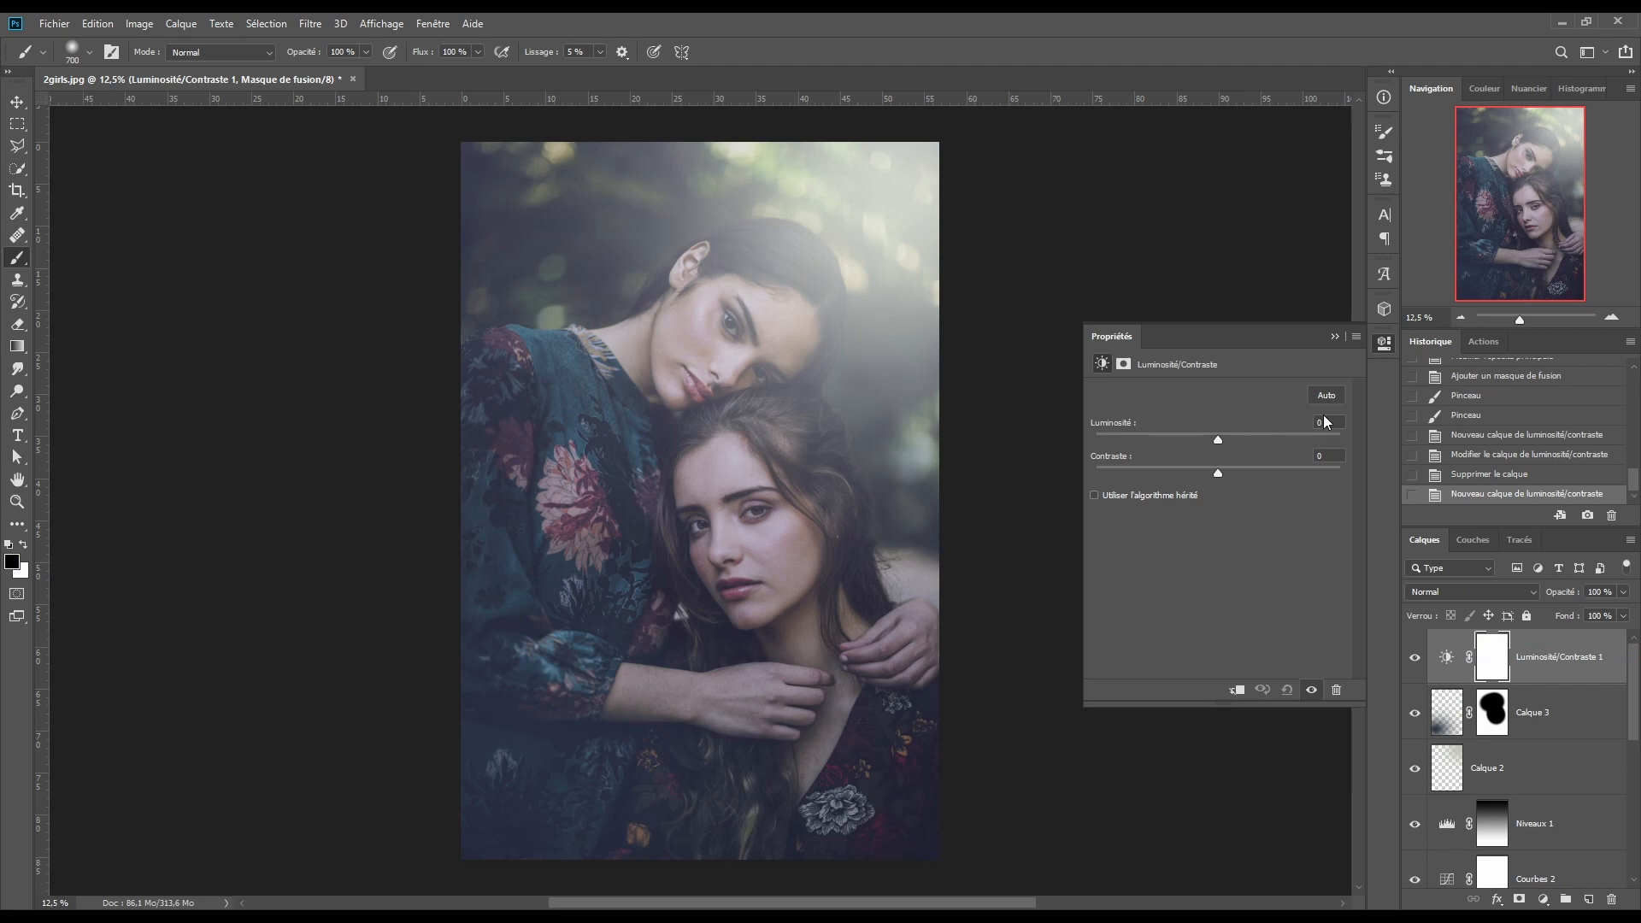
{"action": "left_click_drag", "start_coordinate": [1333, 424], "coordinate": [1311, 421]}
{"action": "type", "text": "5"}
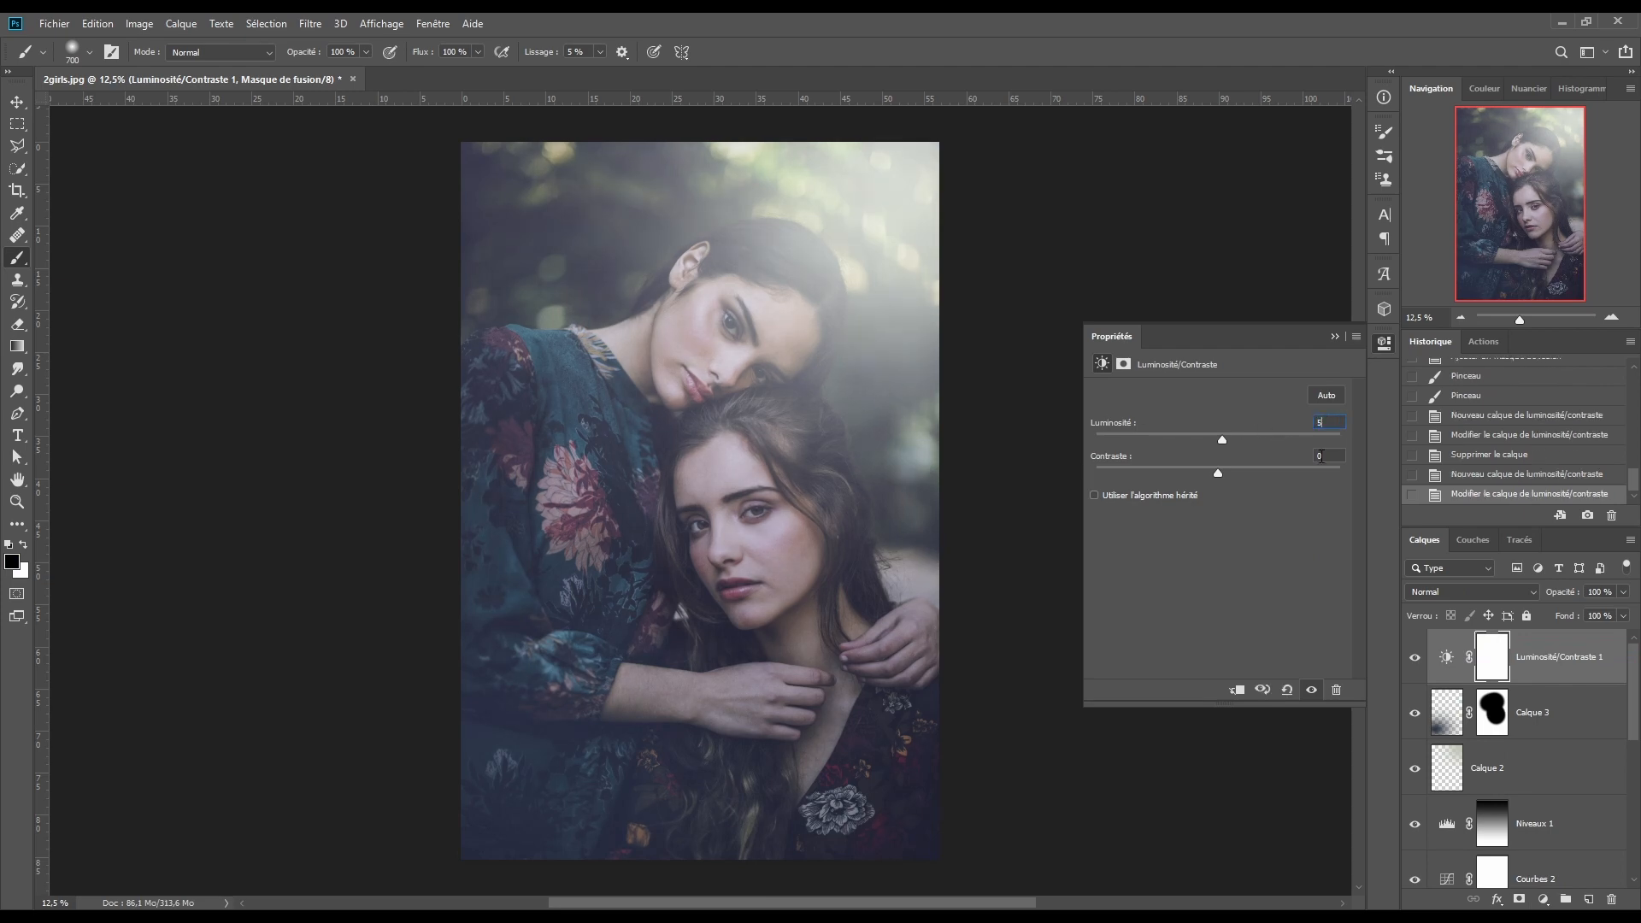
{"action": "left_click_drag", "start_coordinate": [1333, 457], "coordinate": [1280, 459]}
{"action": "type", "text": "-10"}
{"action": "left_click", "coordinate": [1334, 336]}
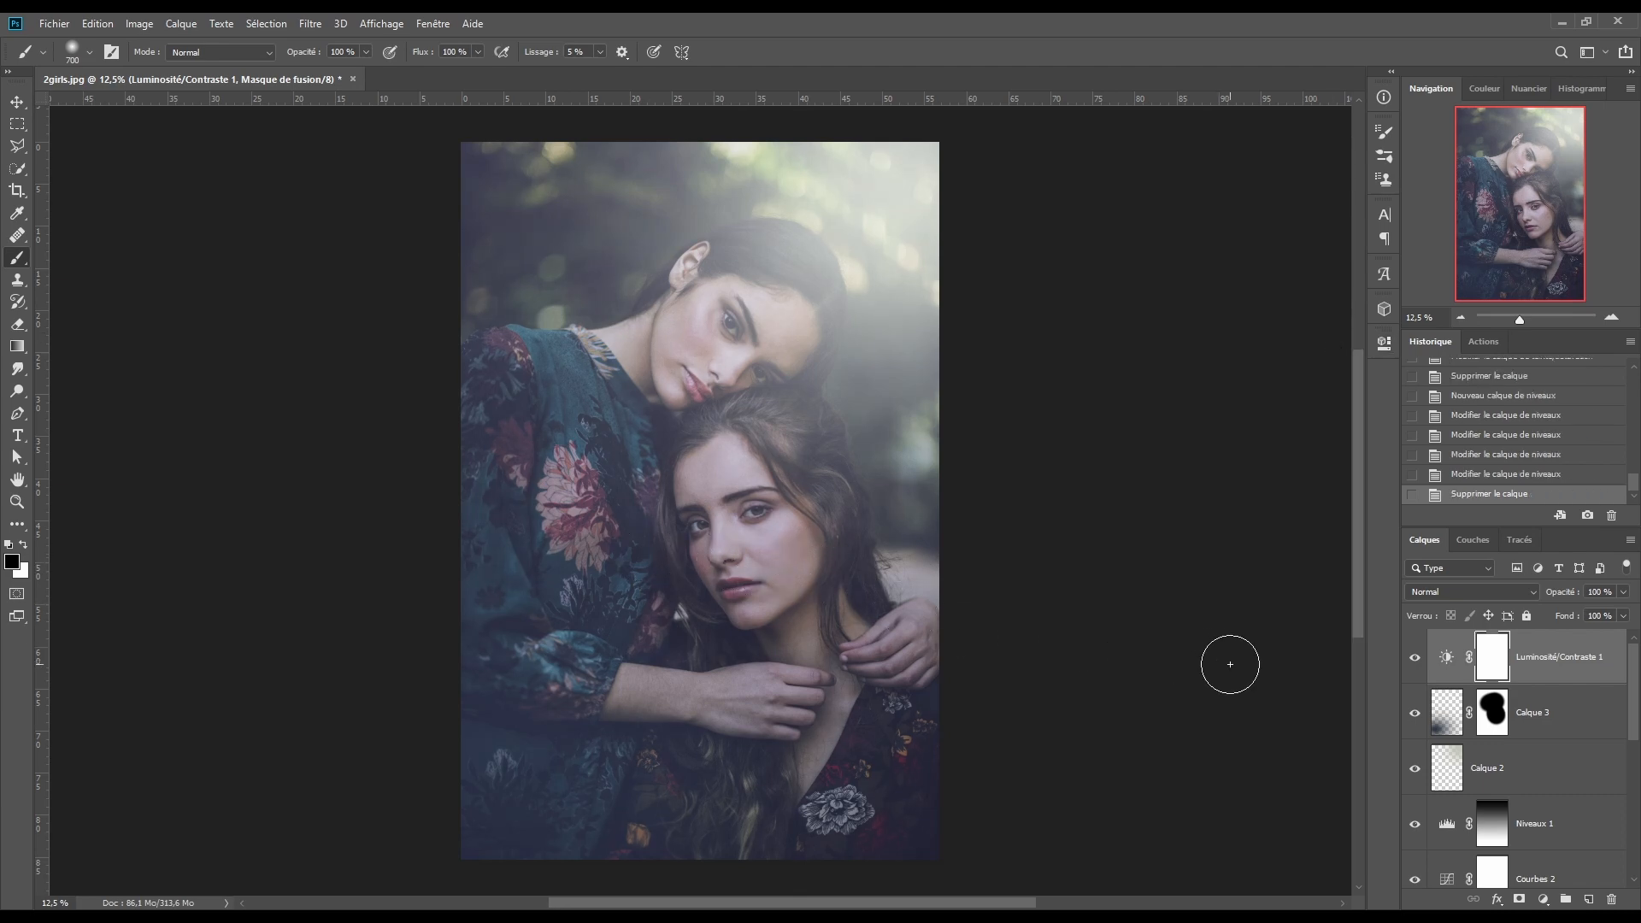
Add a second Levels adjustment layer on top with RGB output levels of 3 and 249
{"action": "left_click", "coordinate": [1542, 899]}
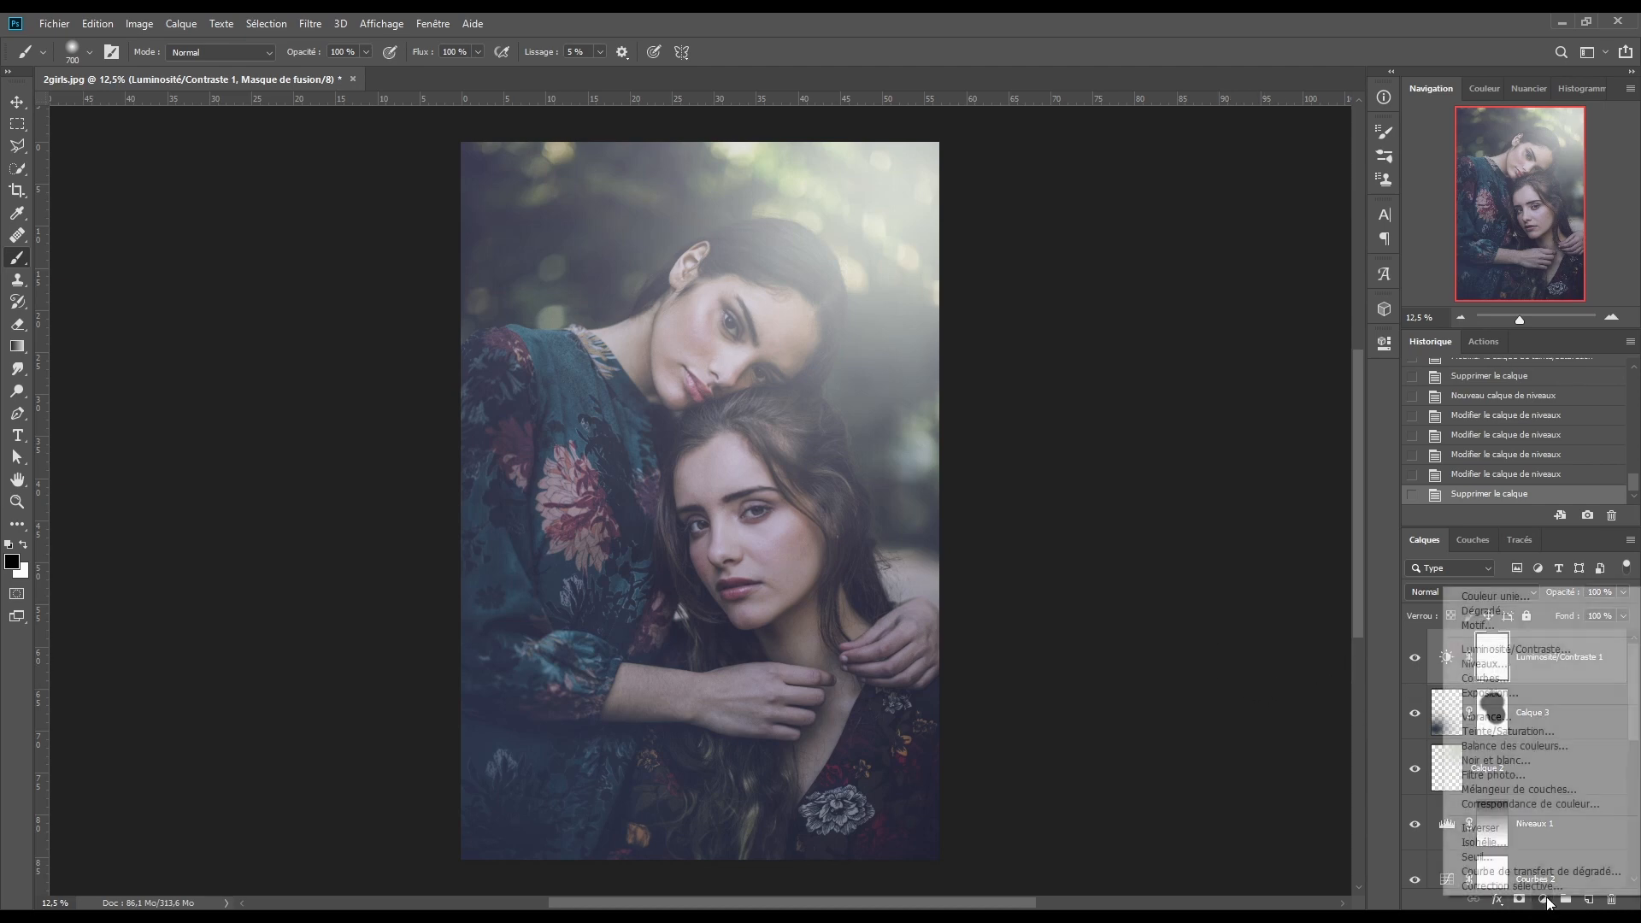
{"action": "left_click", "coordinate": [1497, 671]}
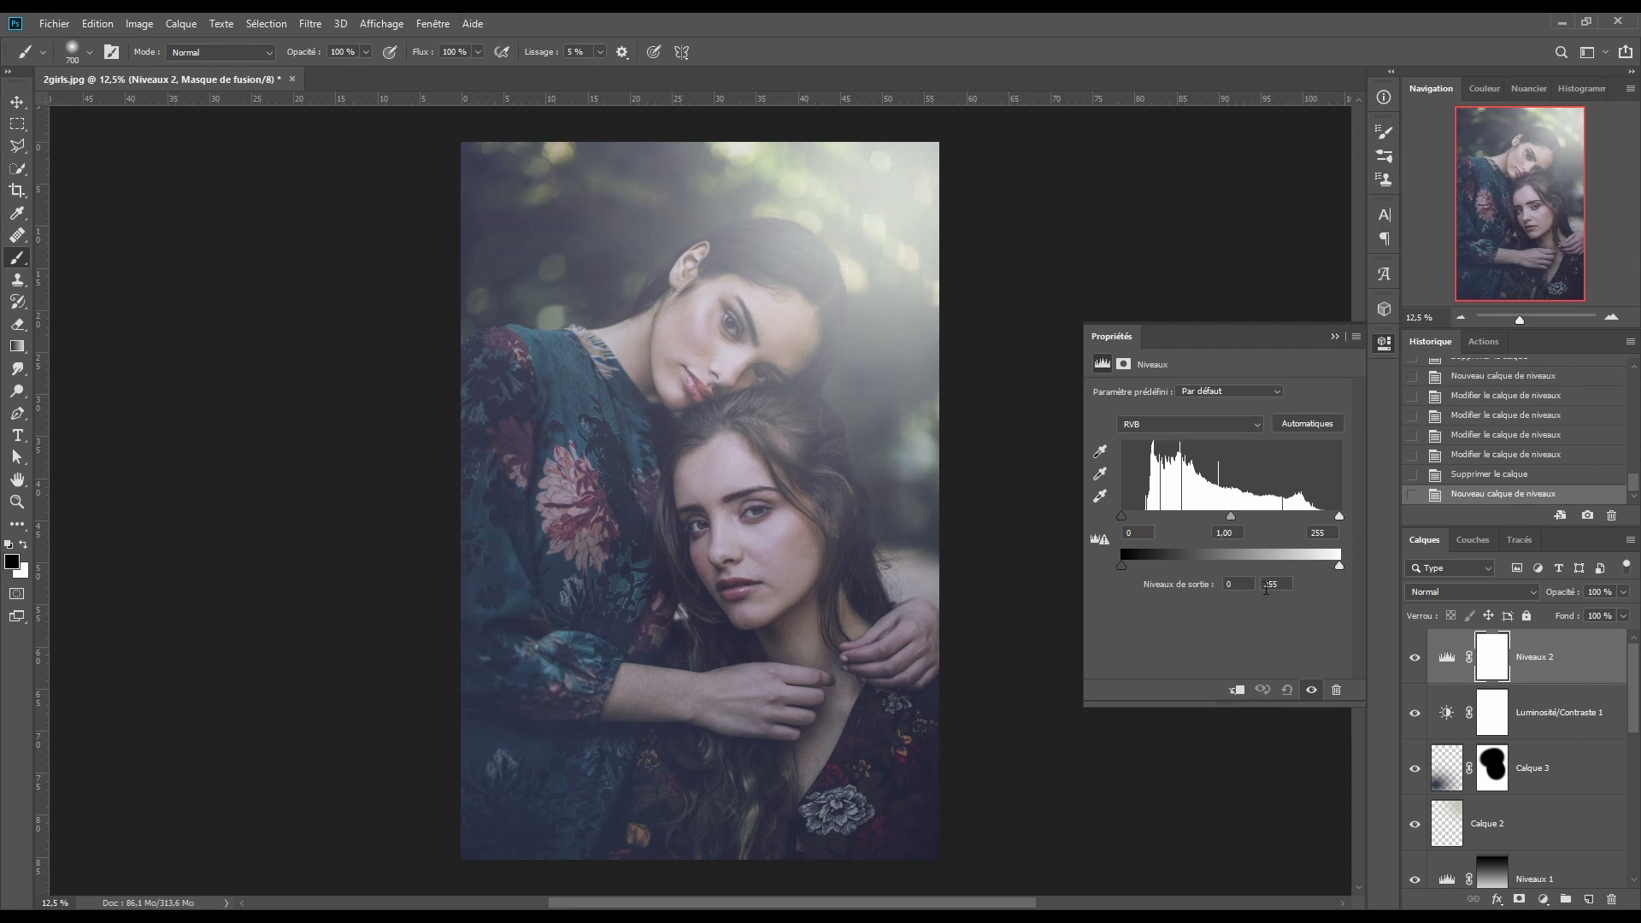
{"action": "left_click", "coordinate": [1235, 582]}
{"action": "type", "text": "3"}
{"action": "key", "text": "Tab"}
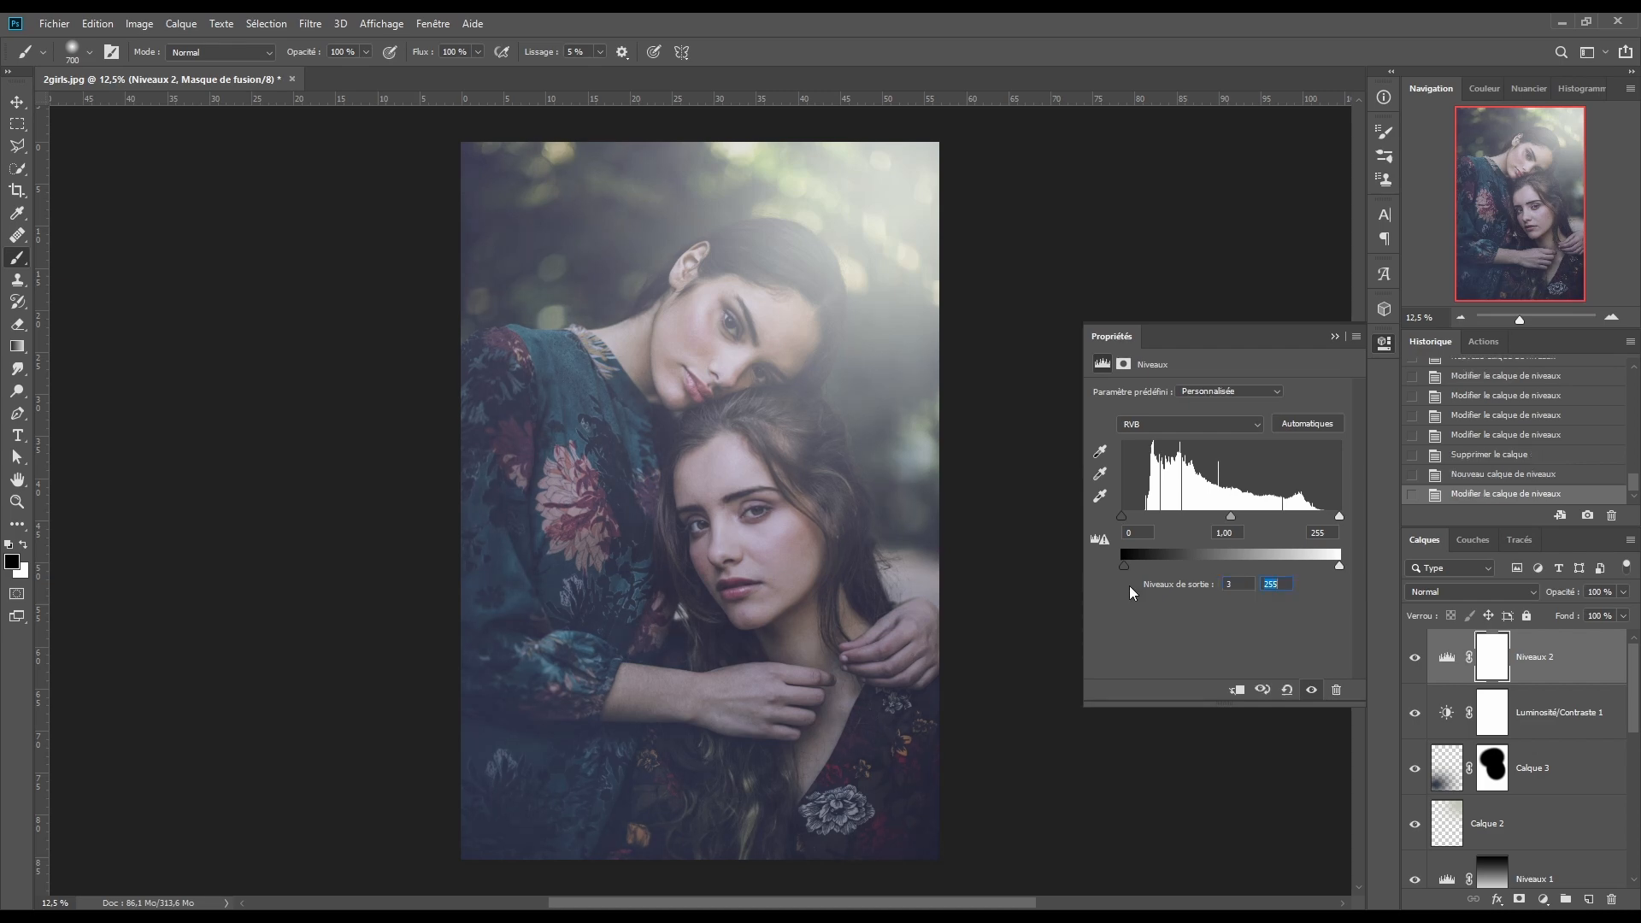
{"action": "type", "text": "249"}
In the Blue channel of the new Levels layer, set midtones to 0.82, white input to 230 and black output to 15
{"action": "left_click", "coordinate": [1164, 425]}
{"action": "left_click", "coordinate": [1179, 477]}
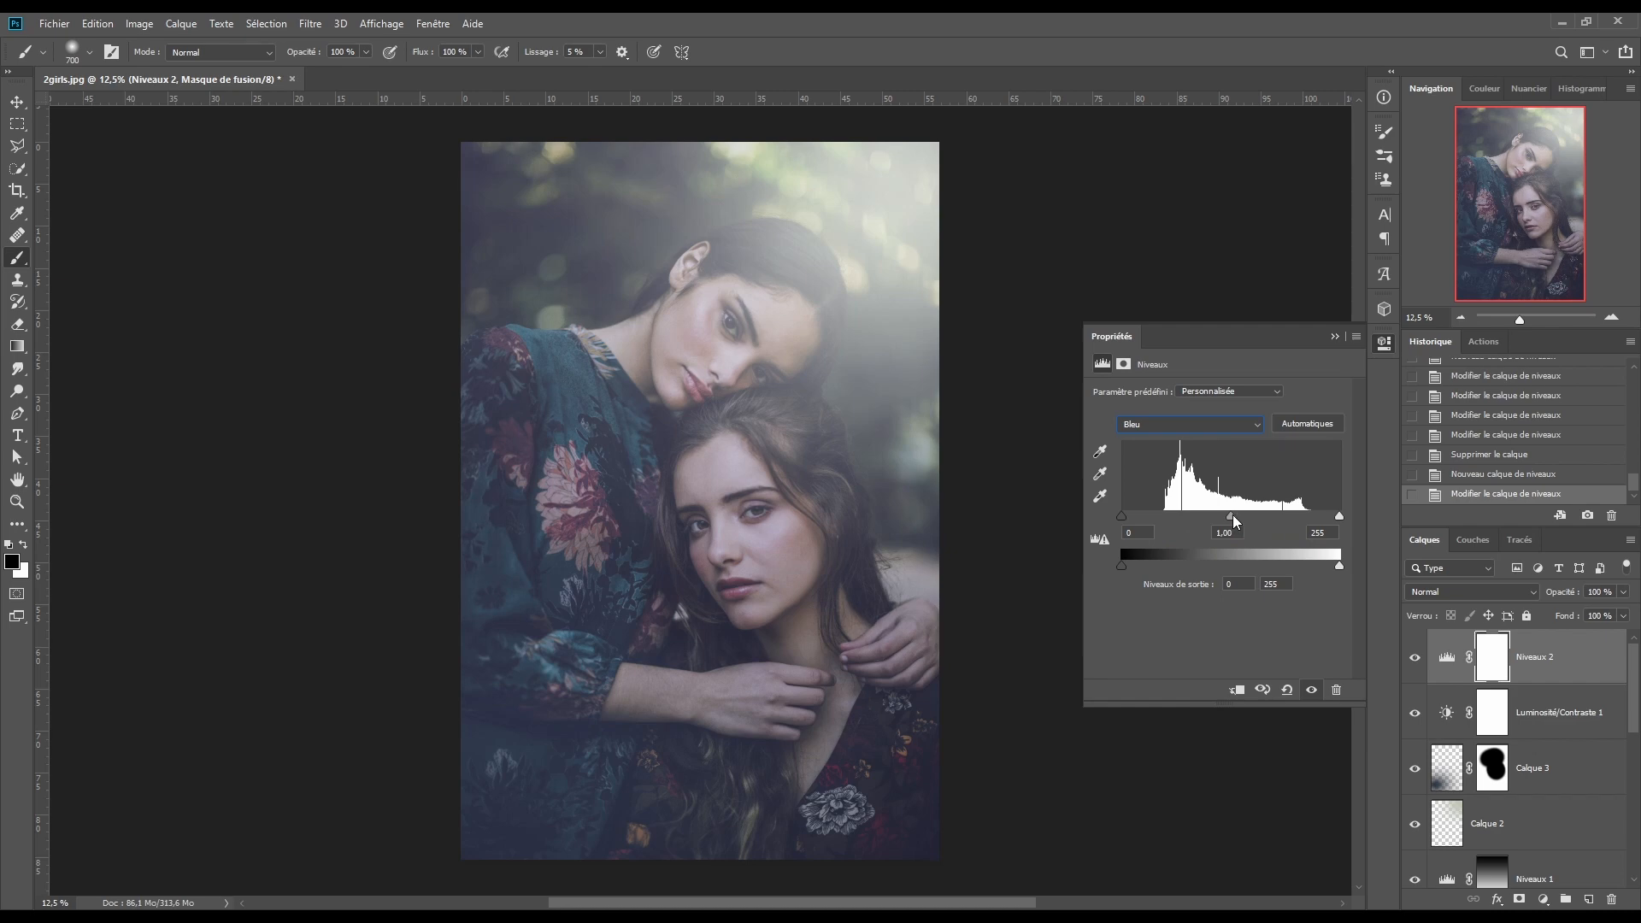
{"action": "left_click_drag", "start_coordinate": [1233, 519], "coordinate": [1247, 517]}
{"action": "left_click", "coordinate": [1331, 533]}
{"action": "type", "text": "230"}
{"action": "left_click", "coordinate": [1234, 583]}
{"action": "type", "text": "15"}
In the Levels layer's Green channel, darken the midtones slightly and set the black input to 11, then compare with the layer hidden
{"action": "left_click", "coordinate": [1186, 425]}
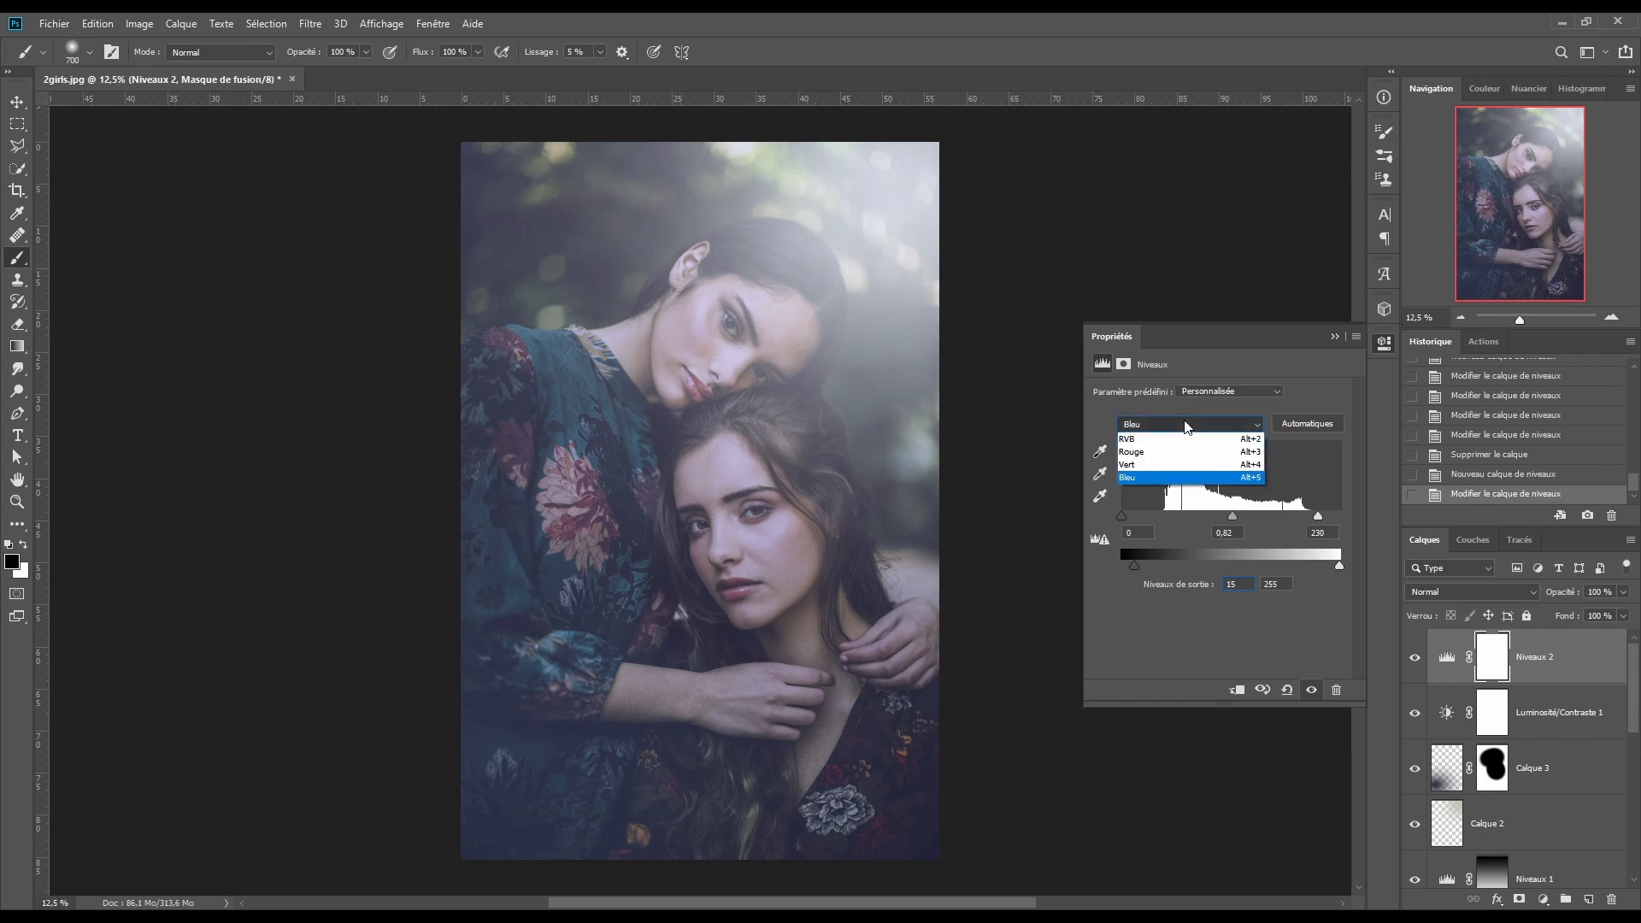
{"action": "left_click", "coordinate": [1190, 464]}
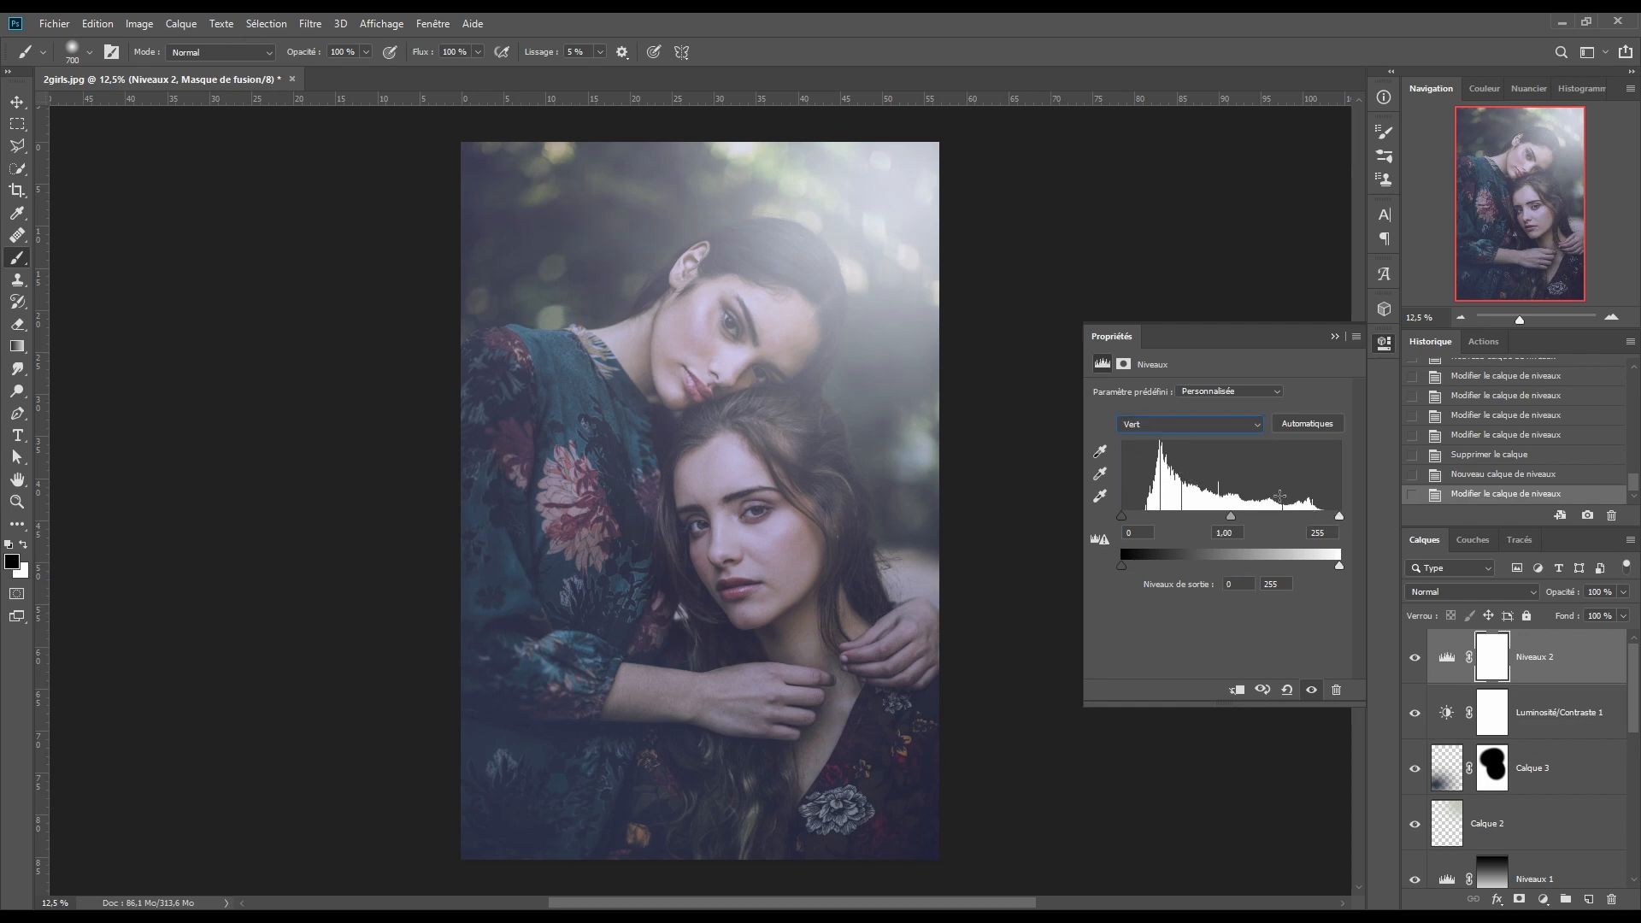
{"action": "left_click", "coordinate": [1138, 529]}
{"action": "left_click_drag", "start_coordinate": [1233, 516], "coordinate": [1237, 517]}
{"action": "type", "text": "11"}
{"action": "left_click", "coordinate": [1337, 337]}
{"action": "left_click", "coordinate": [1413, 658]}
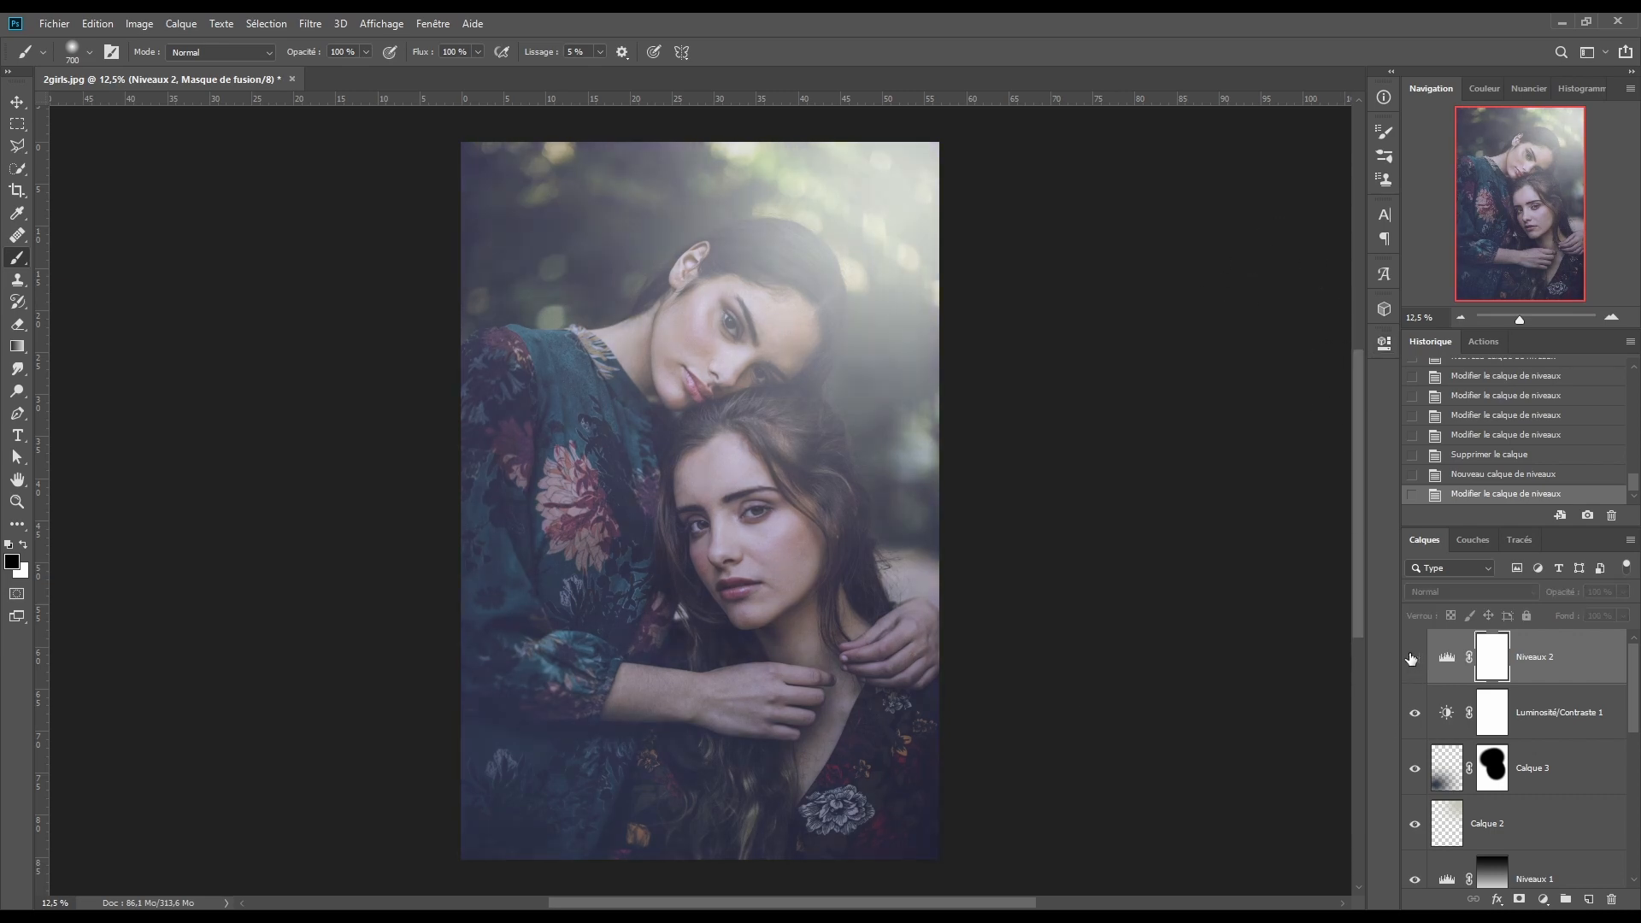
{"action": "left_click", "coordinate": [1412, 658]}
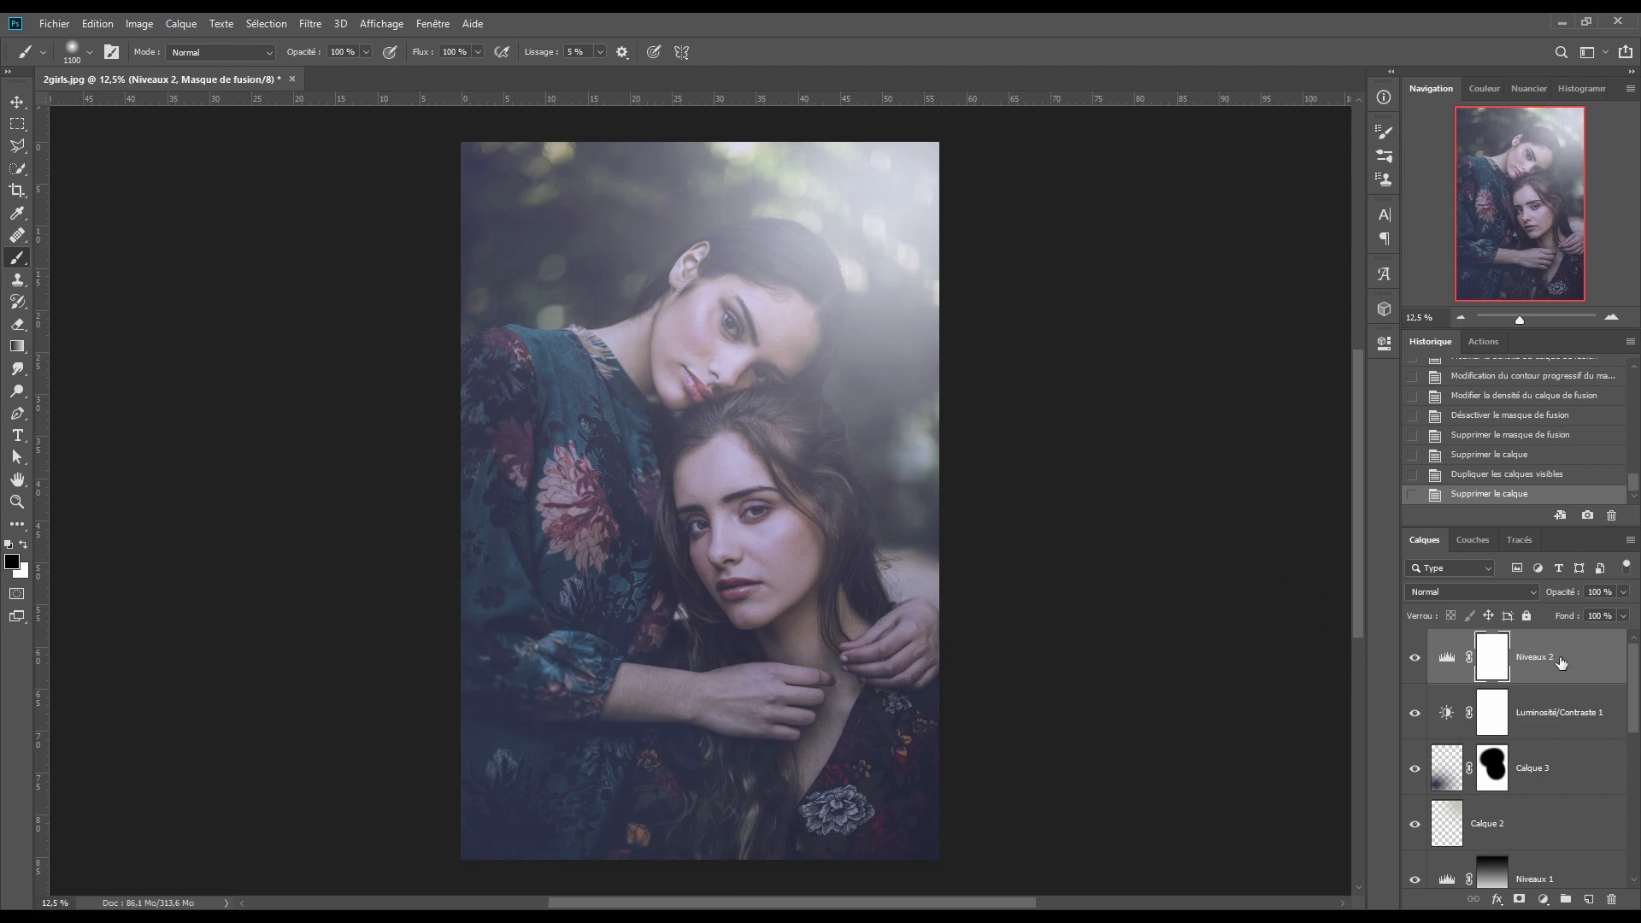
Stamp all visible layers into a new top layer and convert it to a smart object
{"action": "key", "text": "ctrl+shift+alt+e"}
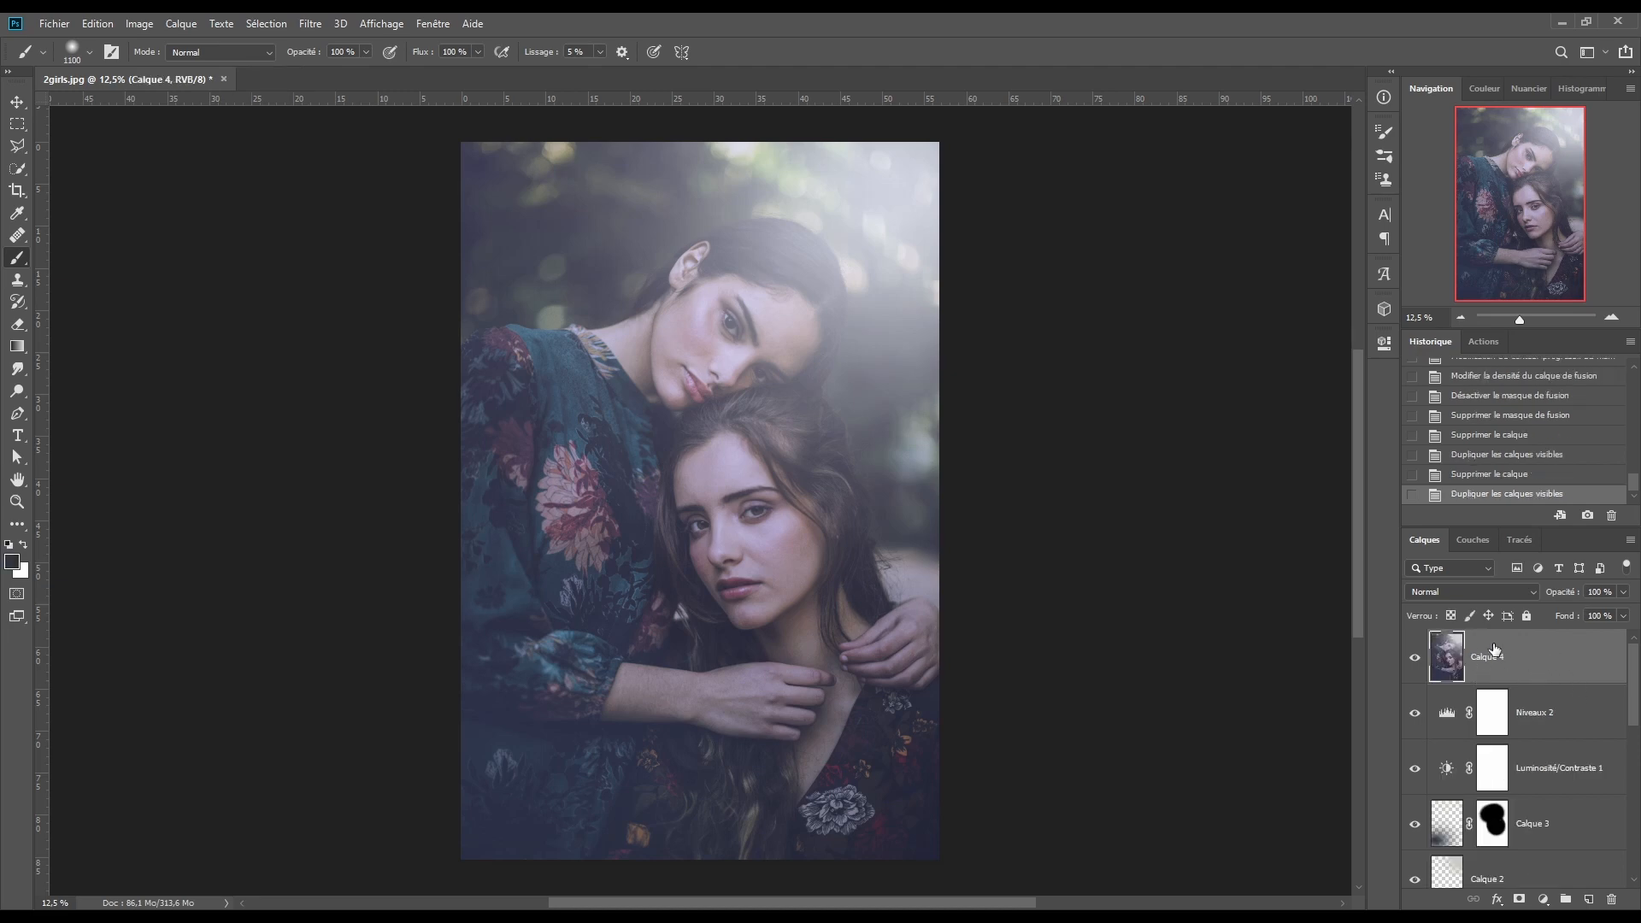
{"action": "mouse_move", "coordinate": [1623, 677]}
{"action": "left_mouse_down"}
{"action": "mouse_move", "coordinate": [1636, 735]}
{"action": "mouse_move", "coordinate": [1636, 669]}
{"action": "left_mouse_up"}
{"action": "right_click", "coordinate": [1550, 650]}
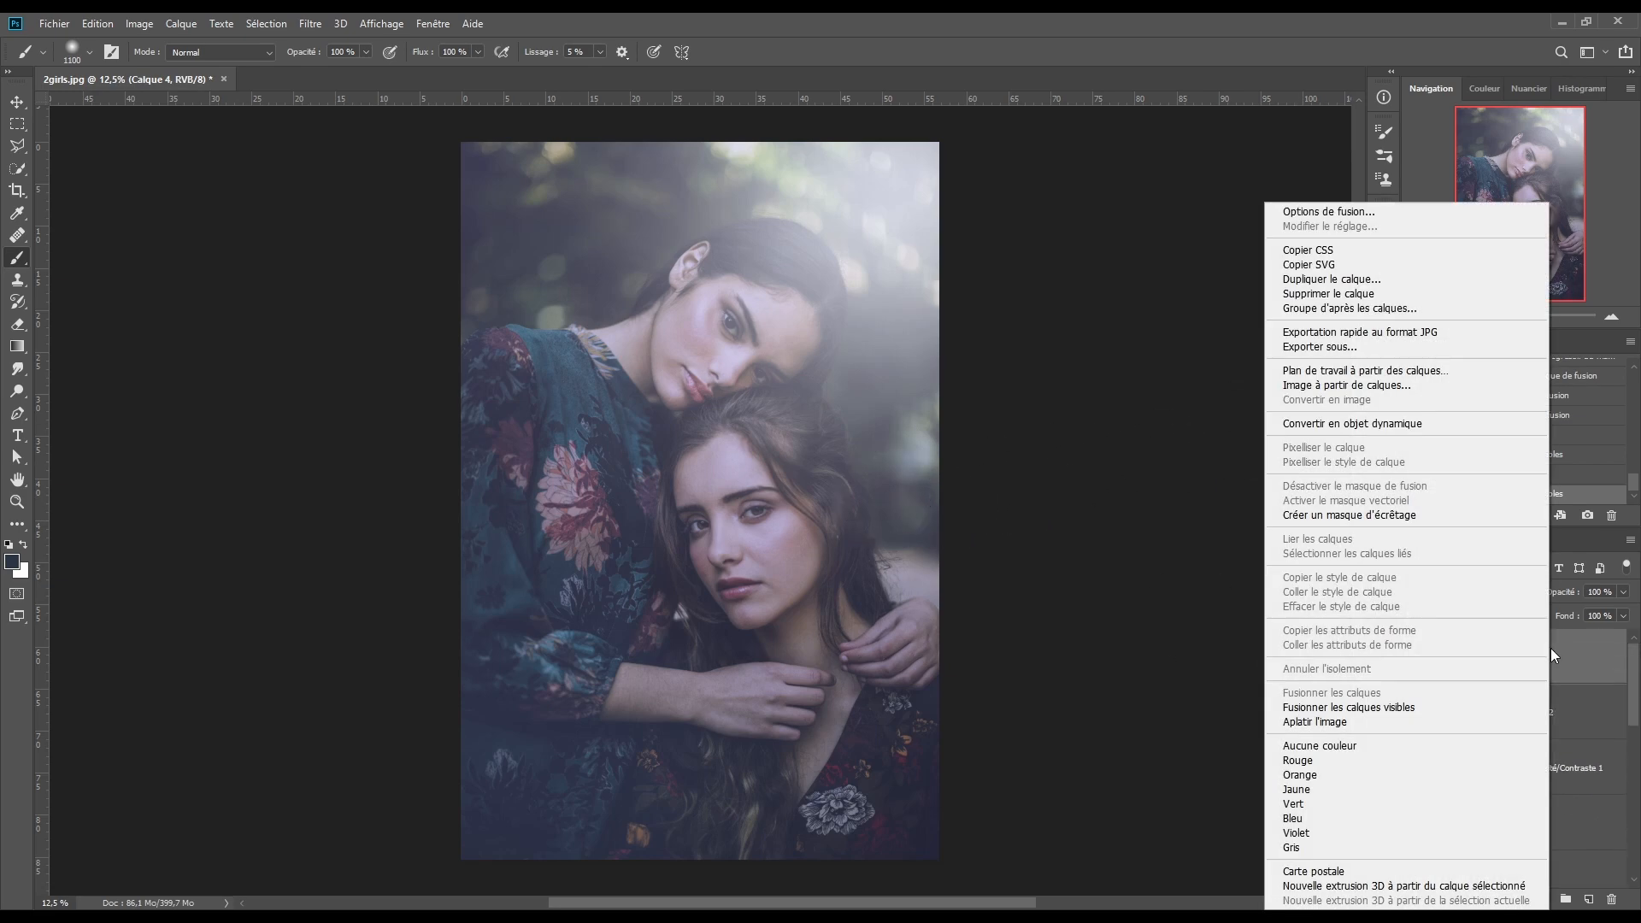
{"action": "left_click", "coordinate": [1353, 422]}
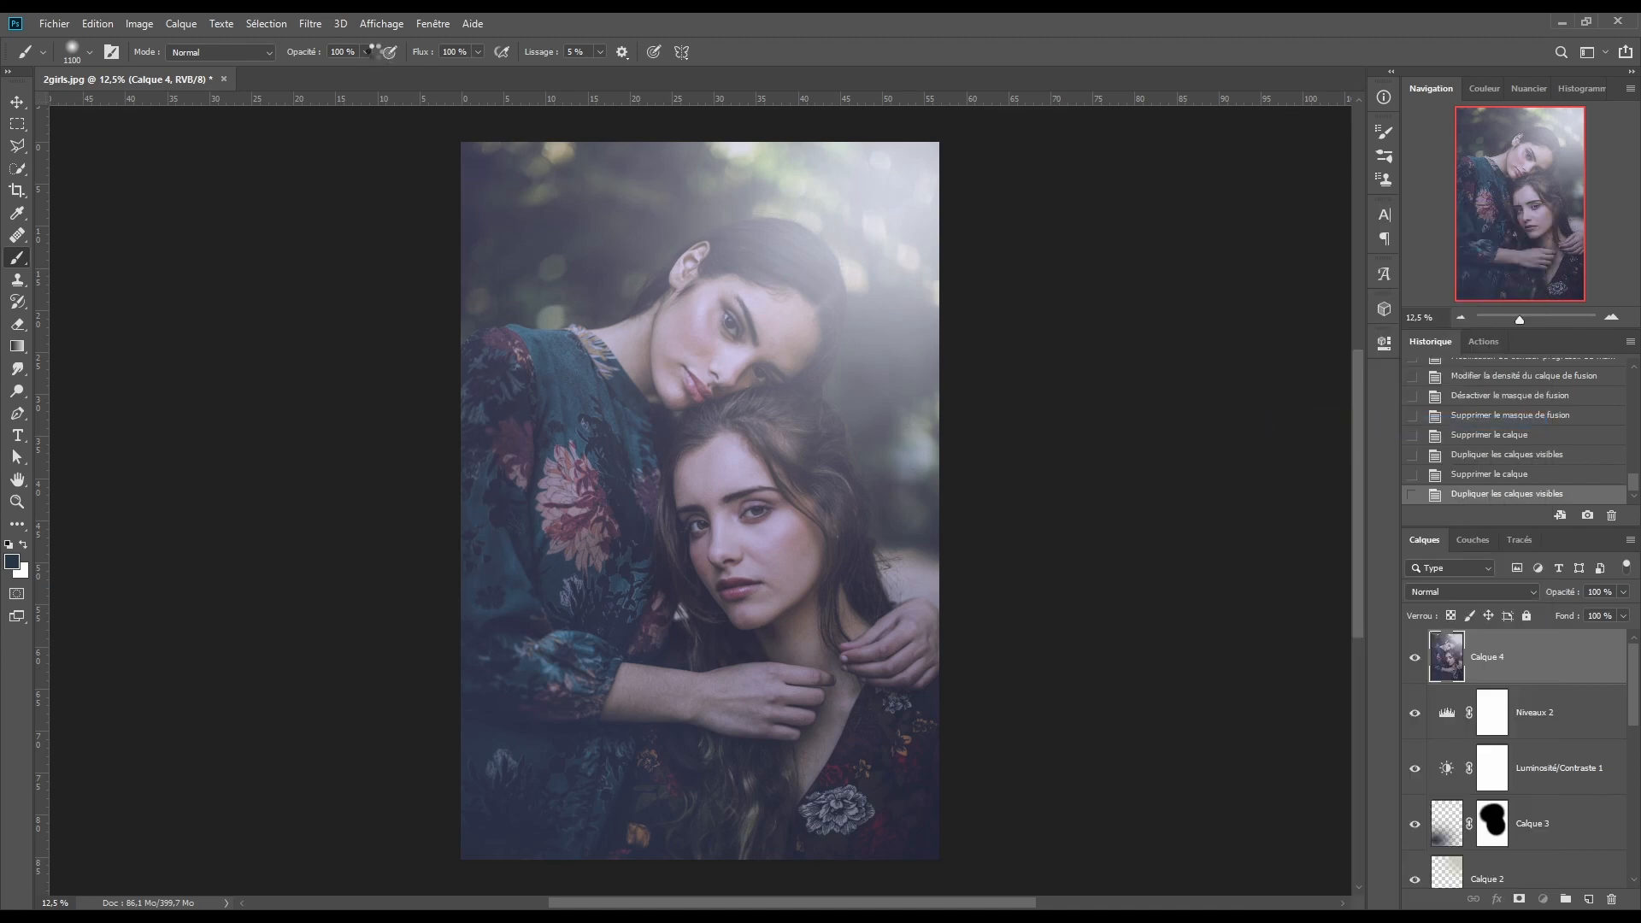
Start the Camera Raw filter on the smart object and set contrast to -4 and exposure to +0.10
{"action": "left_click", "coordinate": [310, 24]}
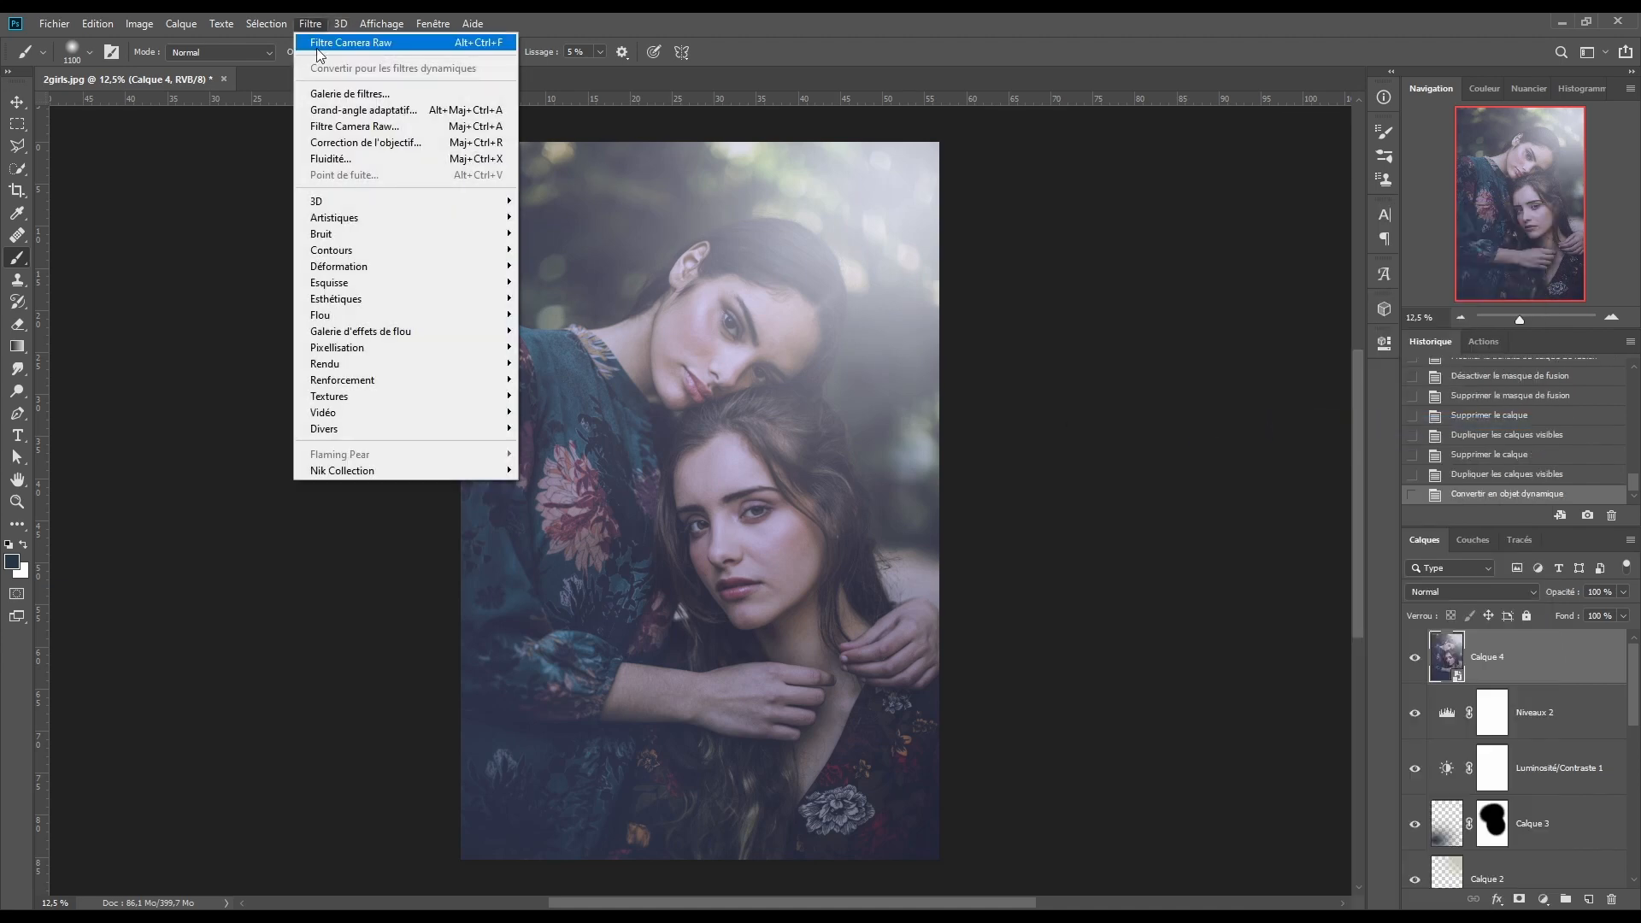
{"action": "left_click", "coordinate": [346, 126]}
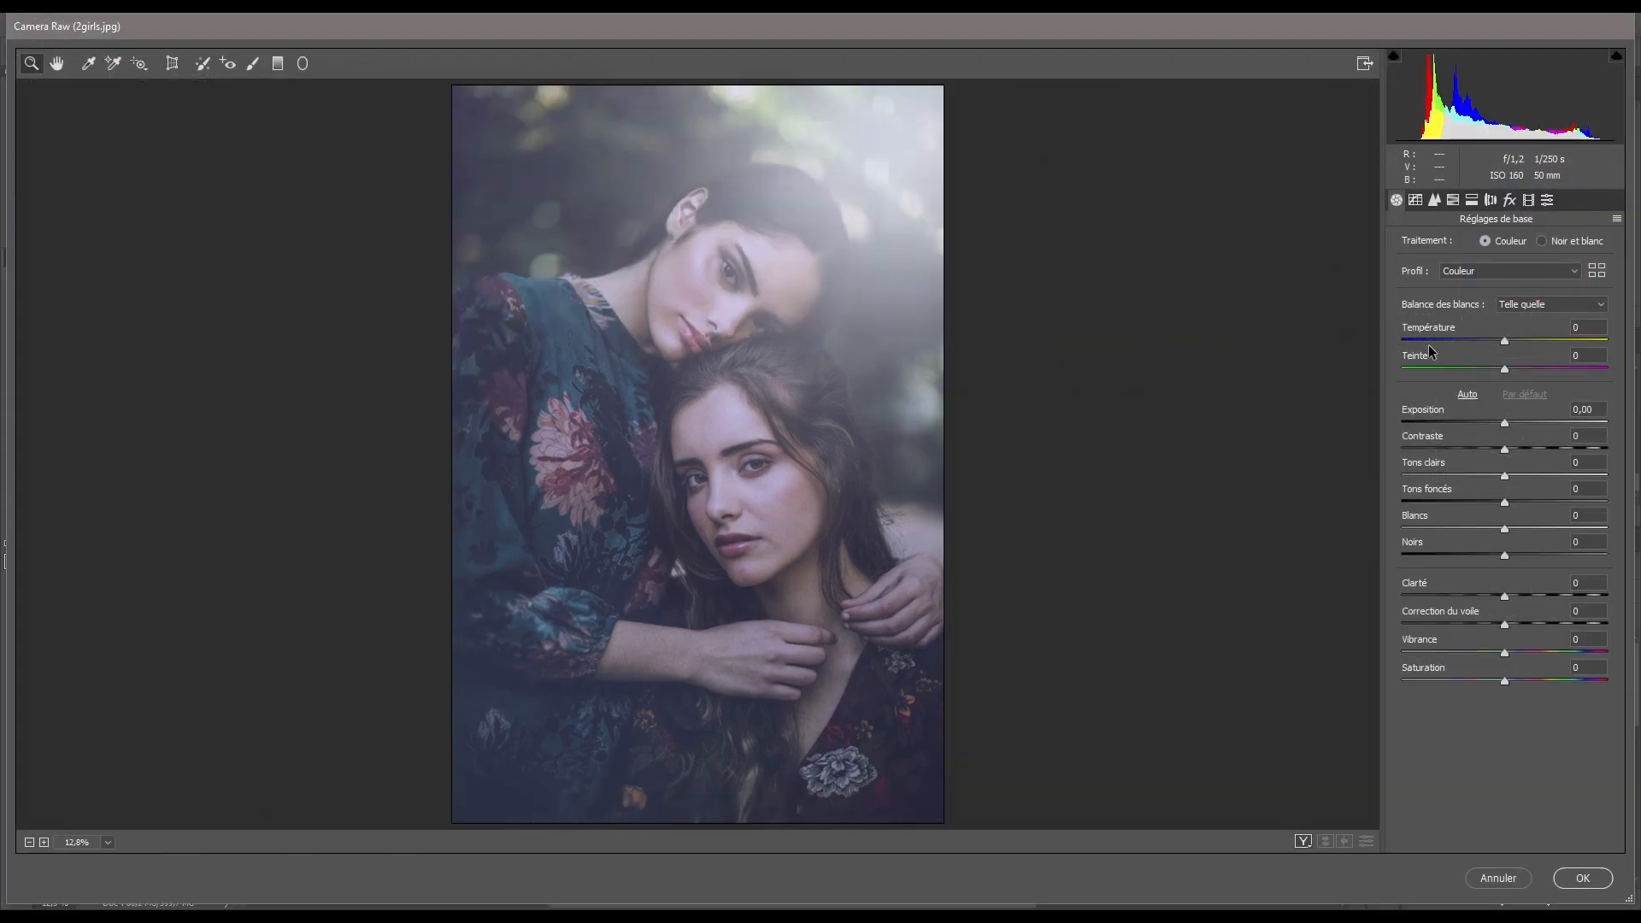
{"action": "left_click", "coordinate": [1597, 436]}
{"action": "type", "text": "-4"}
{"action": "key", "text": "shift+Tab"}
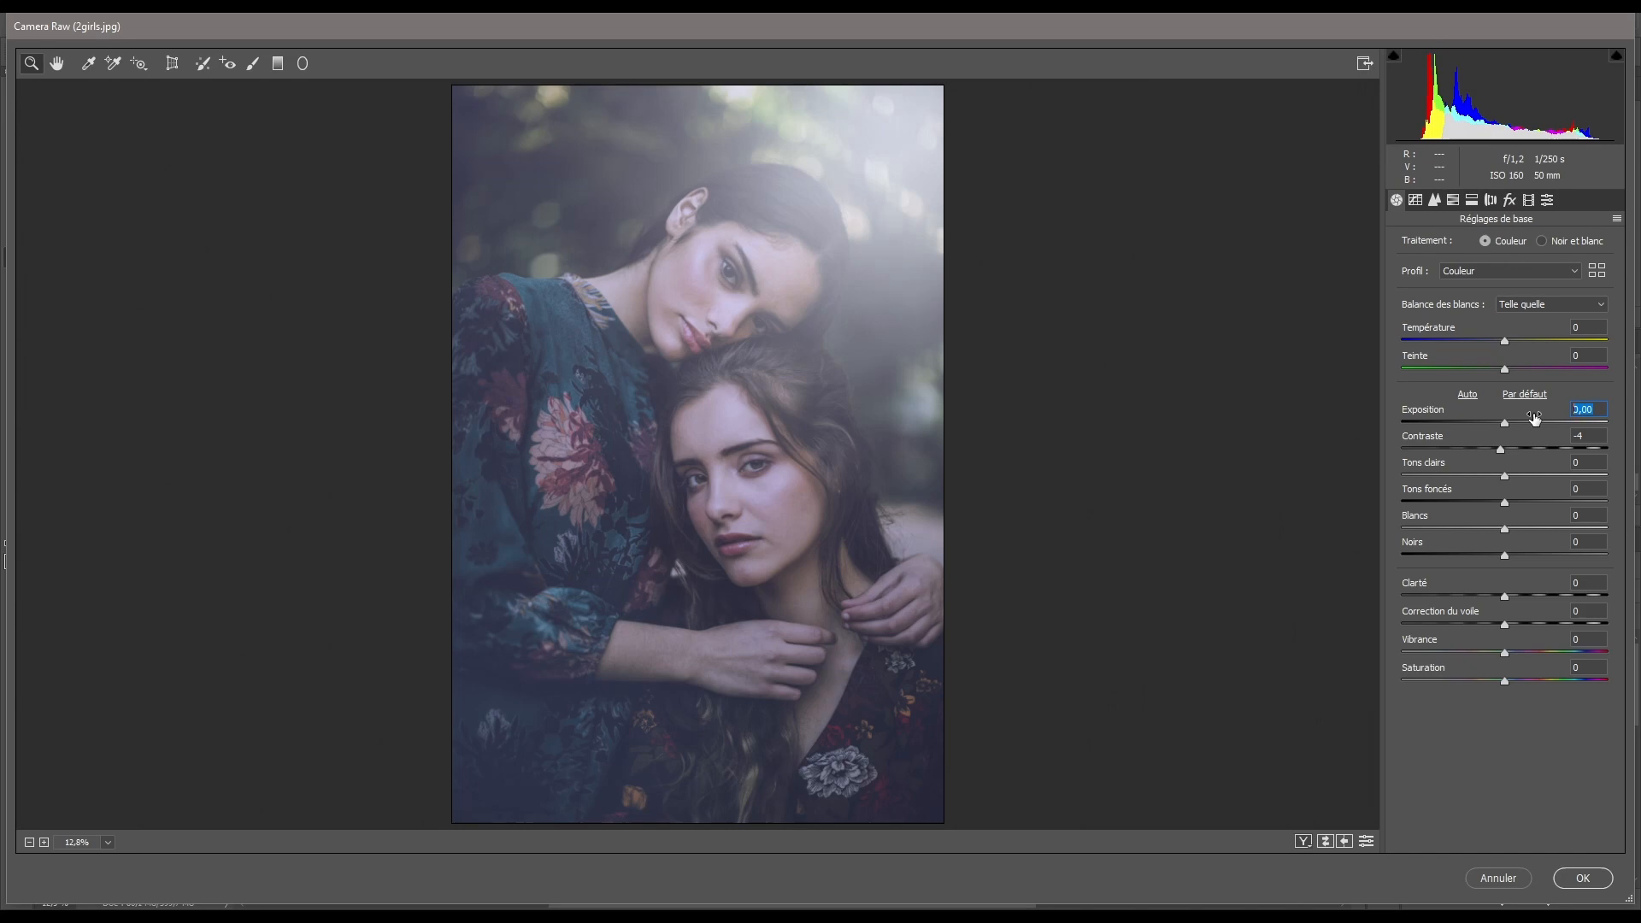
{"action": "type", "text": "0,1"}
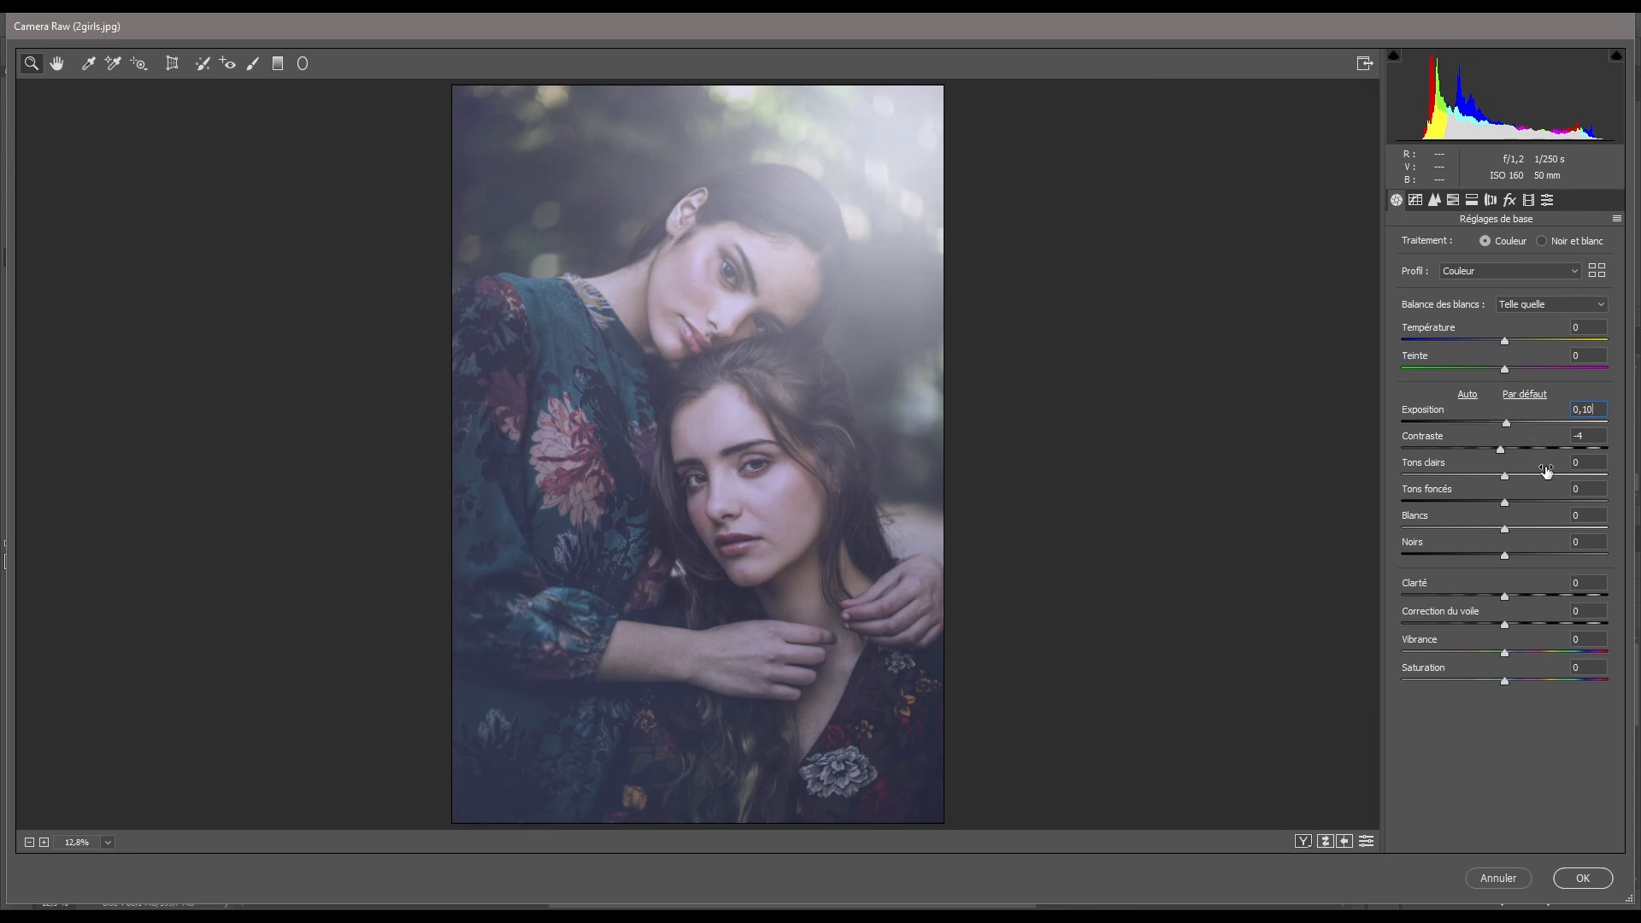
Set the Camera Raw shadows to +6, blacks to +12 and dehaze to -7
{"action": "left_click", "coordinate": [1592, 494]}
{"action": "type", "text": "6"}
{"action": "left_click", "coordinate": [1588, 543]}
{"action": "type", "text": "12"}
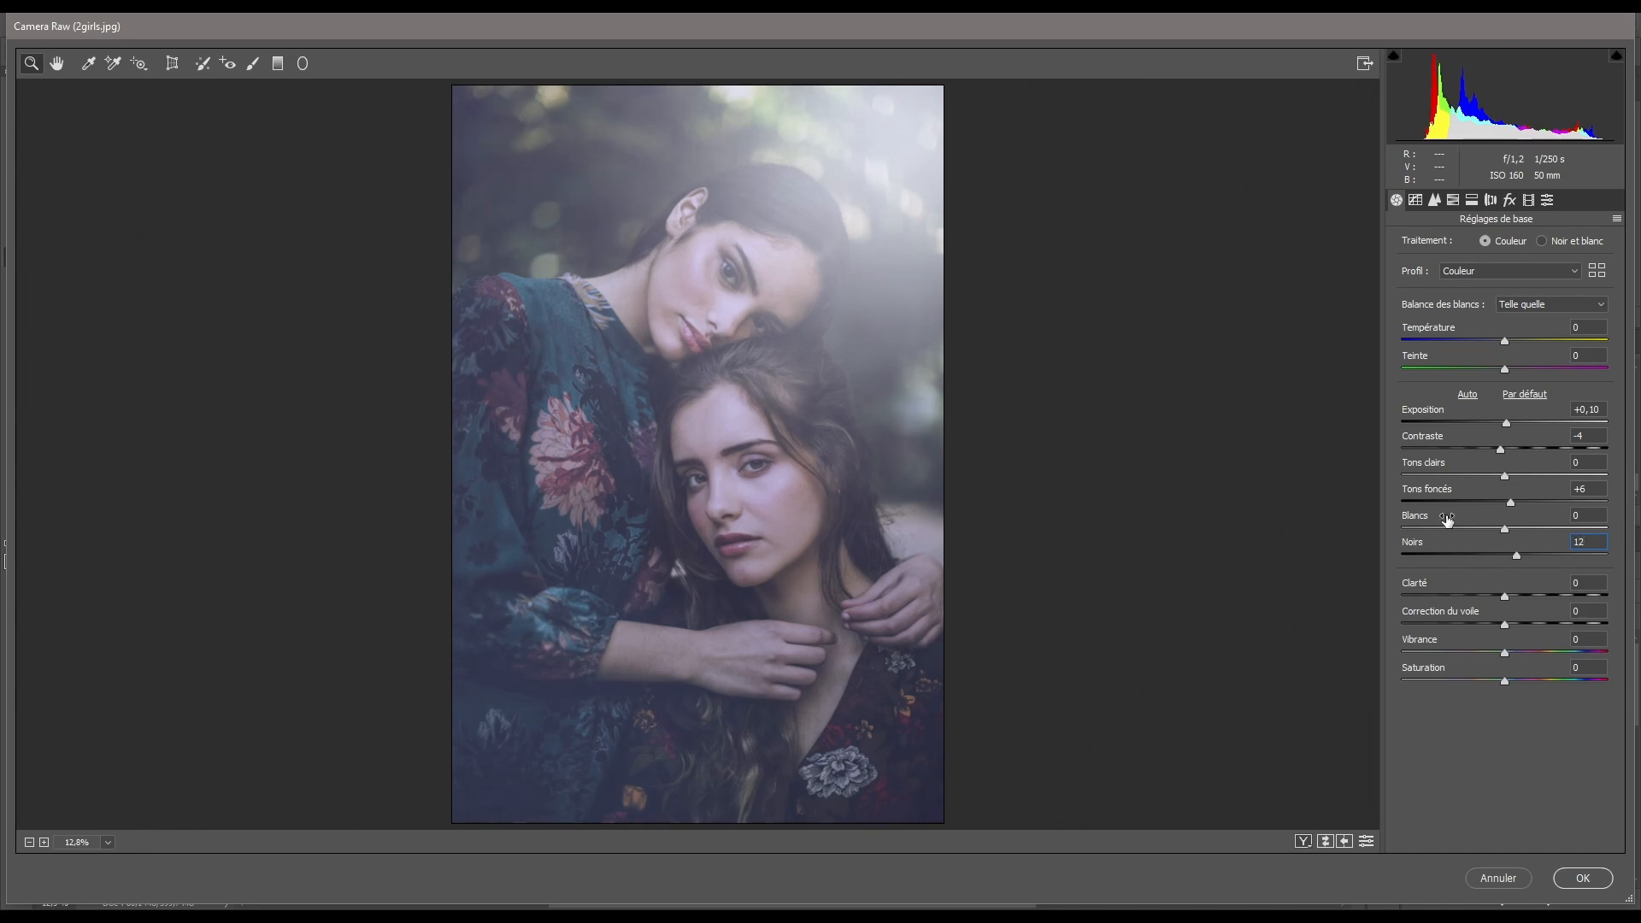
{"action": "left_click", "coordinate": [1583, 610]}
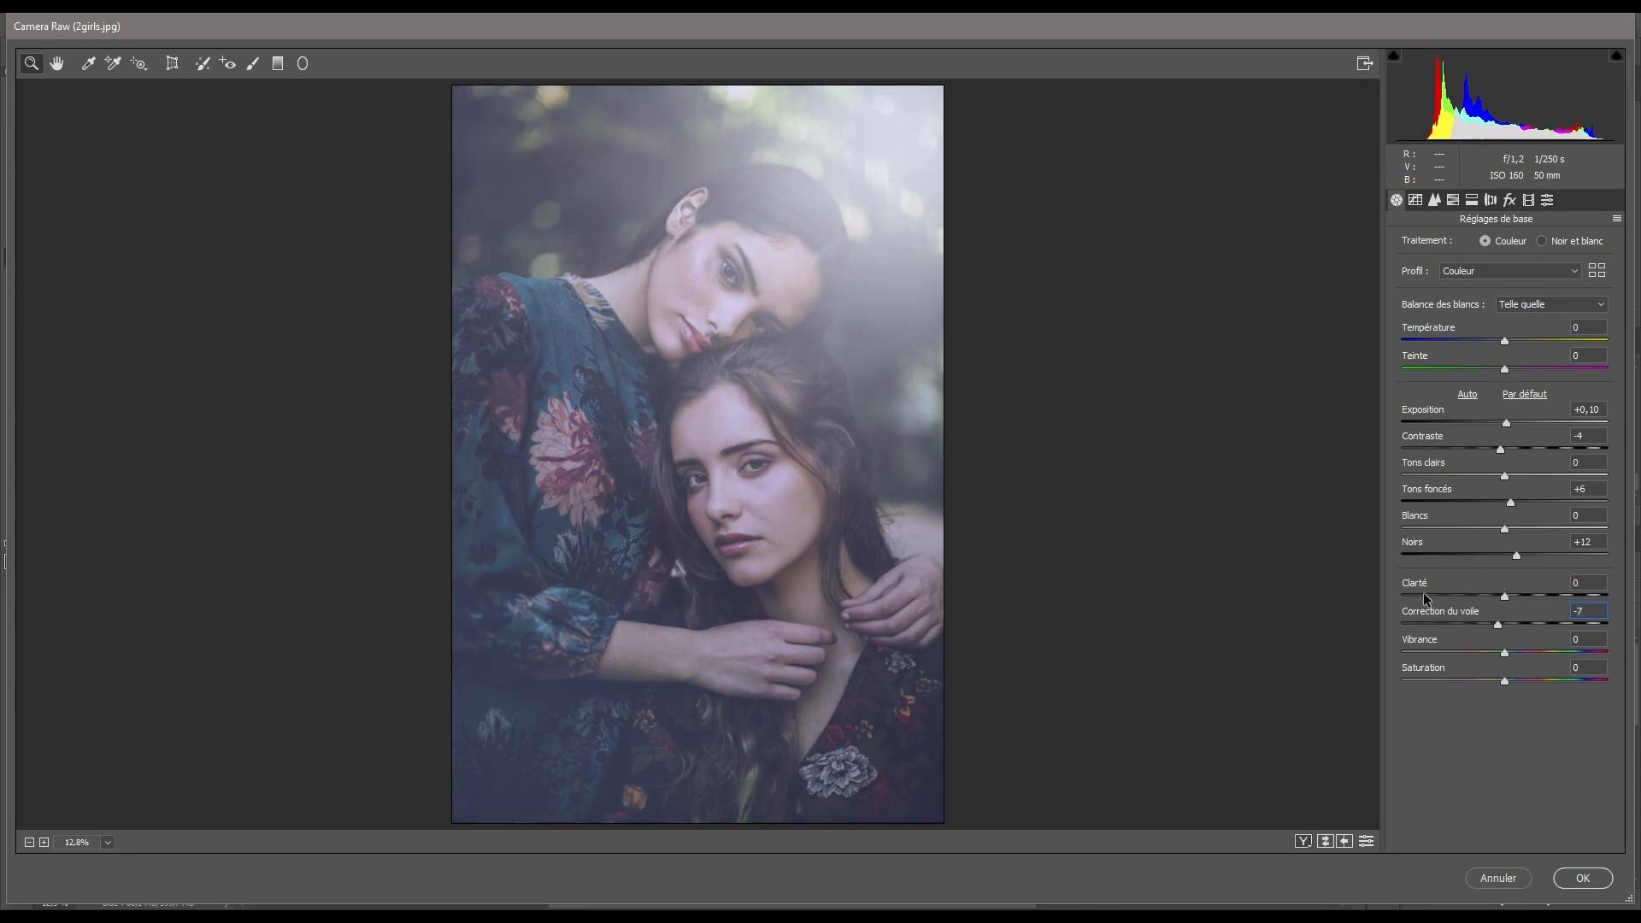
Set the Camera Raw sharpening mask to 62 while previewing the edges, and raise the sharpening amount to roughly a third
{"action": "left_click", "coordinate": [1435, 199]}
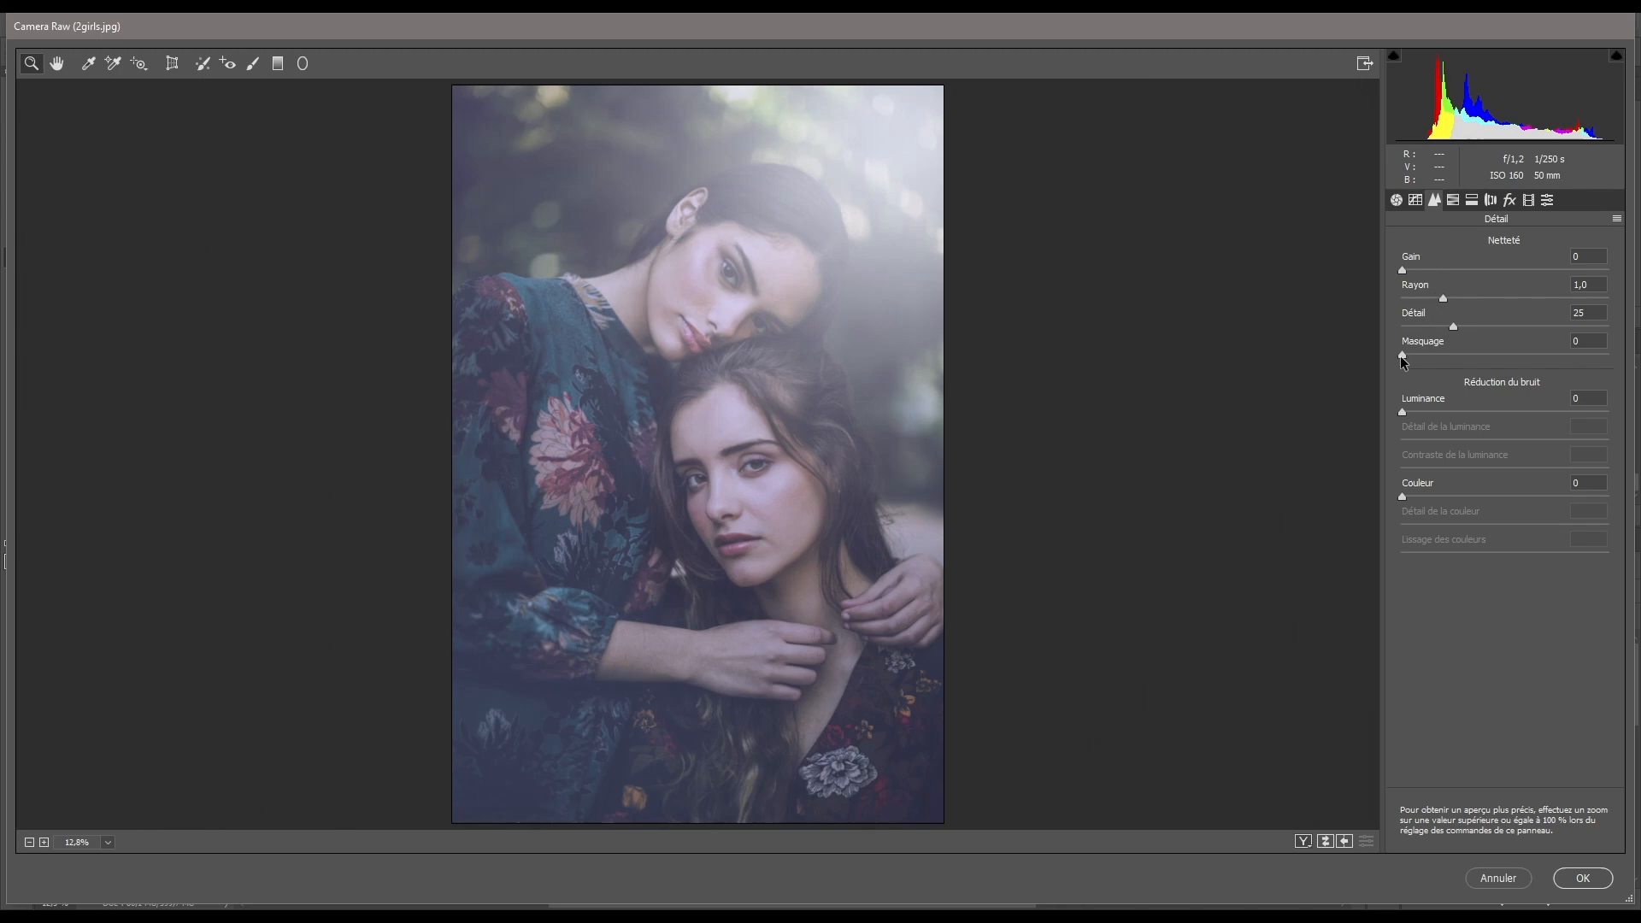
{"action": "left_click_drag", "start_coordinate": [1402, 356], "coordinate": [1529, 349]}
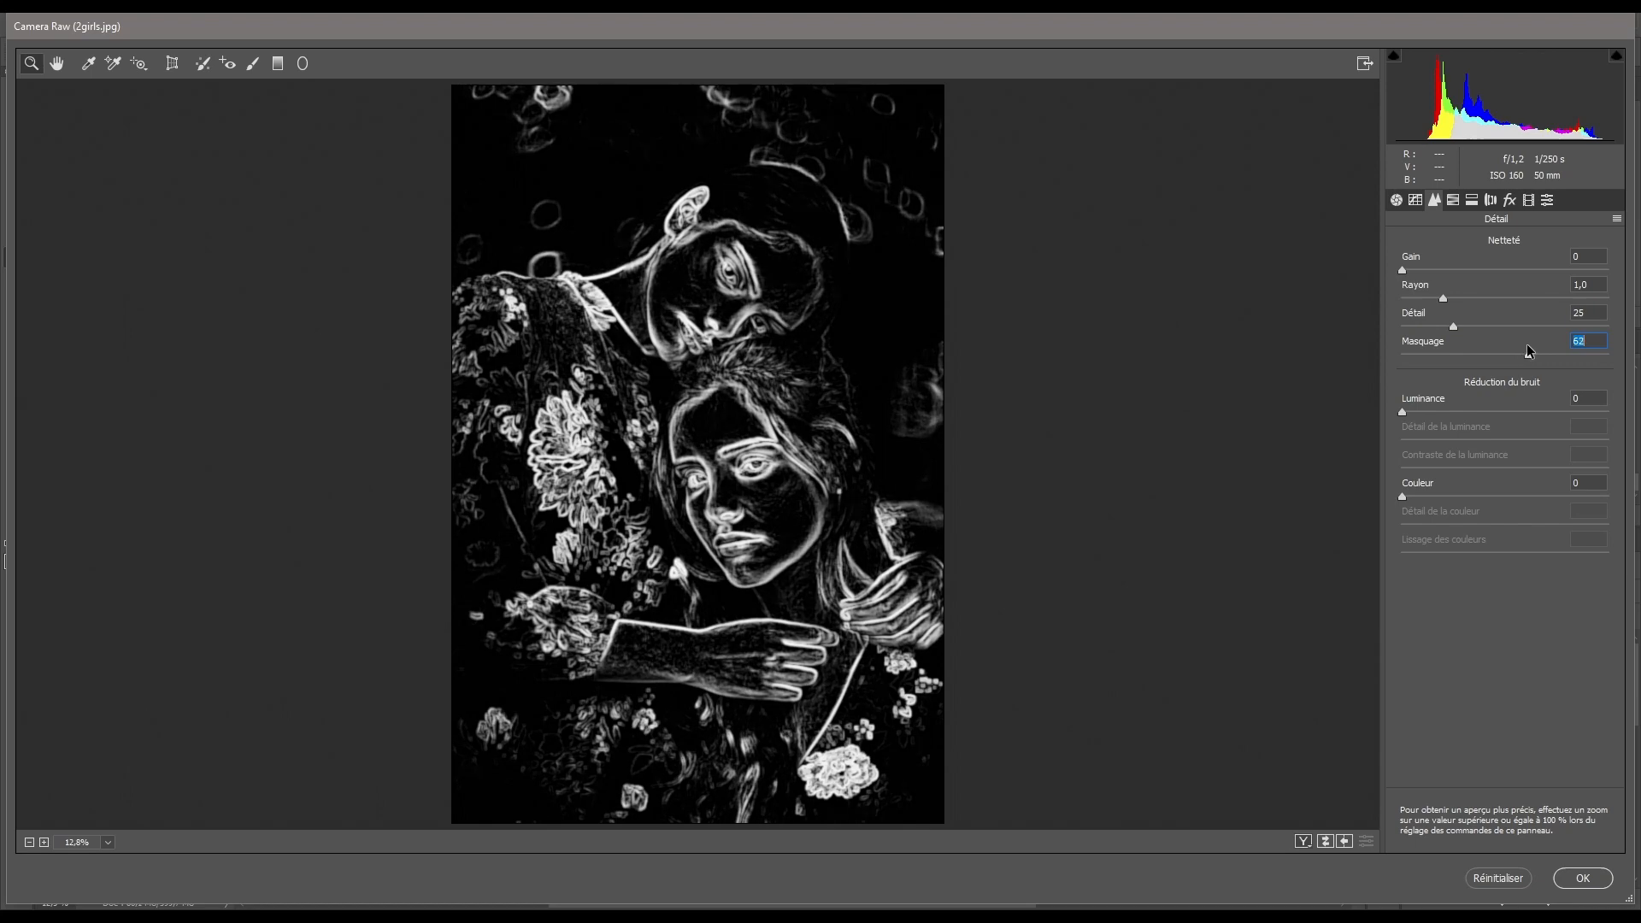
{"action": "left_click", "coordinate": [1529, 355], "text": "alt"}
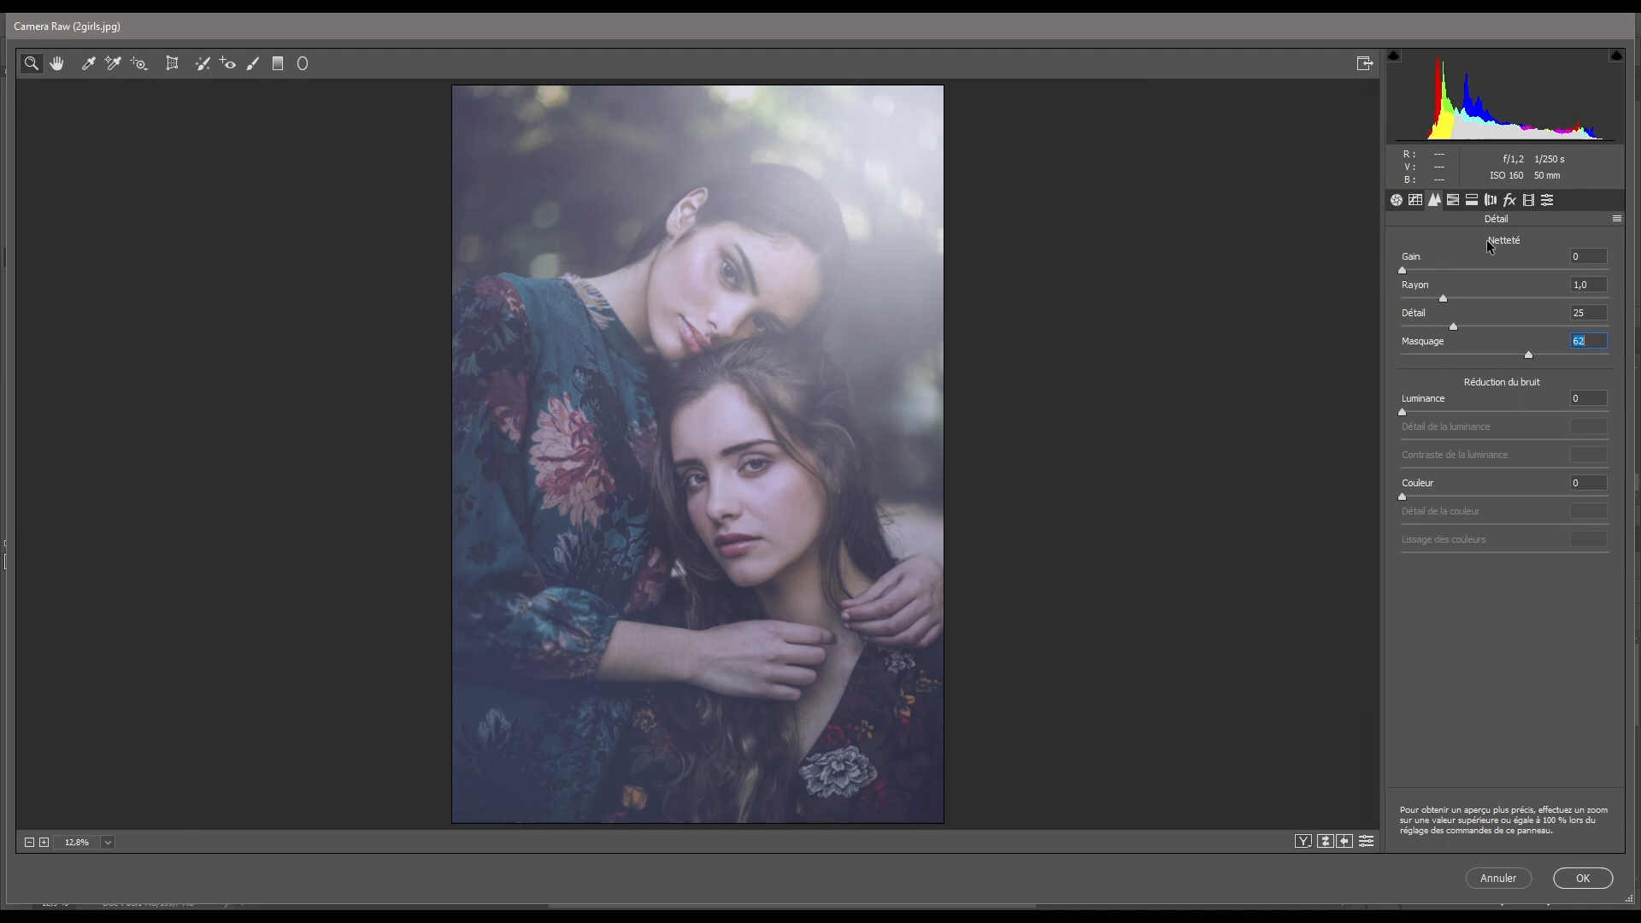
{"action": "left_click_drag", "start_coordinate": [1403, 270], "coordinate": [1468, 270]}
Add grain with an amount of 9 and a post-crop vignette of -15 in Camera Raw
{"action": "left_click", "coordinate": [1509, 200]}
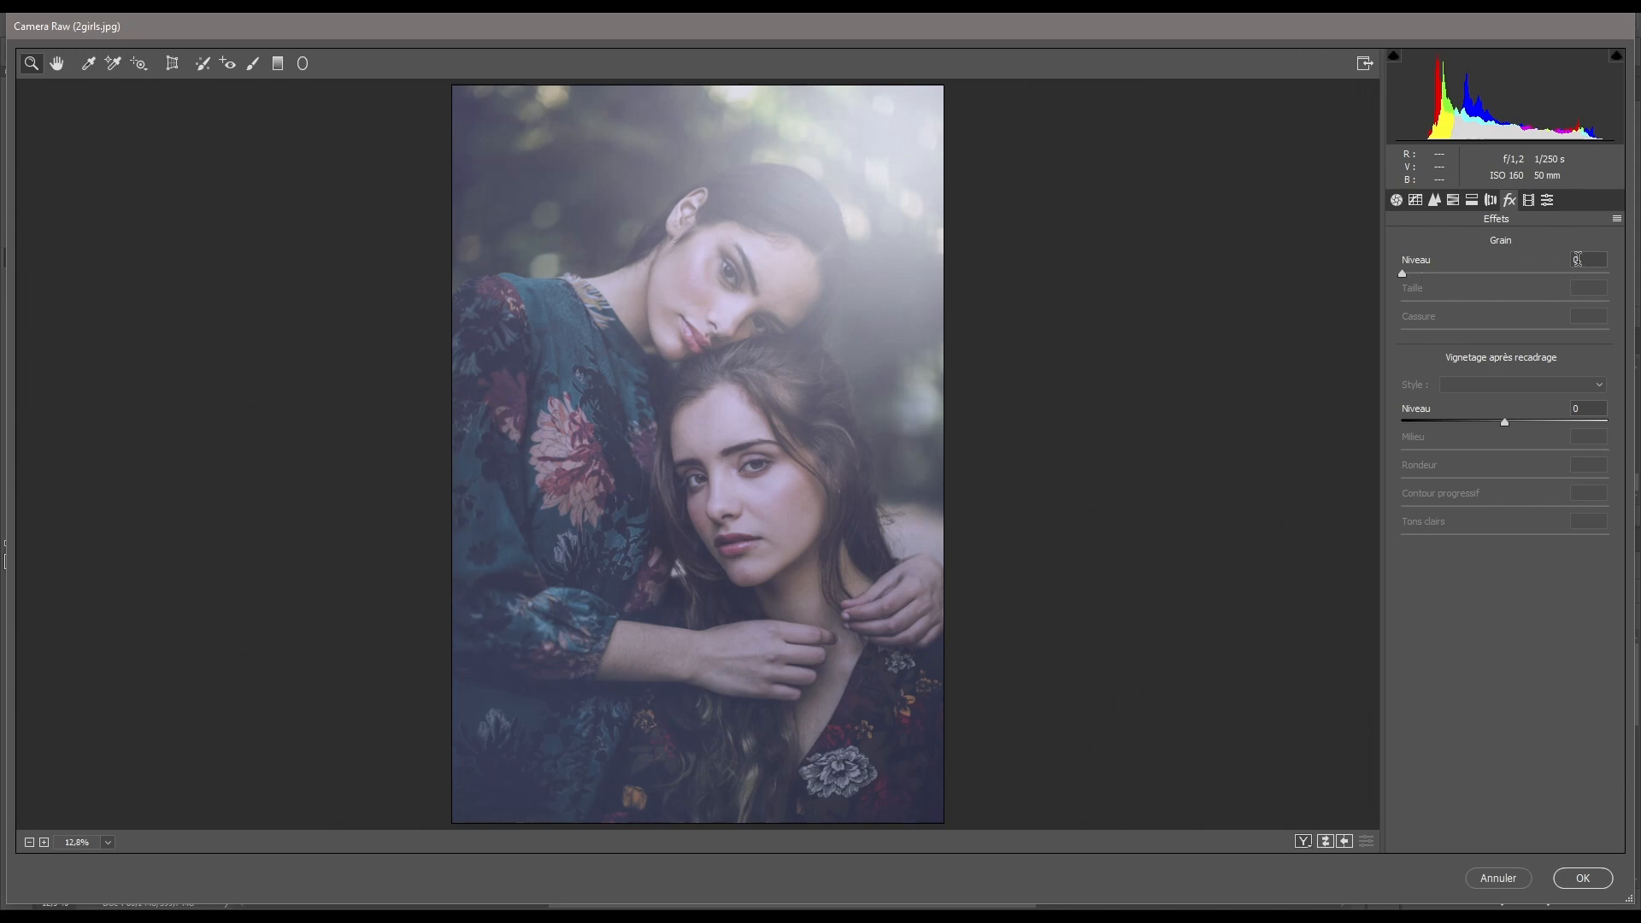
{"action": "left_click_drag", "start_coordinate": [1578, 260], "coordinate": [1512, 261]}
{"action": "type", "text": "9"}
{"action": "left_click_drag", "start_coordinate": [1505, 423], "coordinate": [1488, 424]}
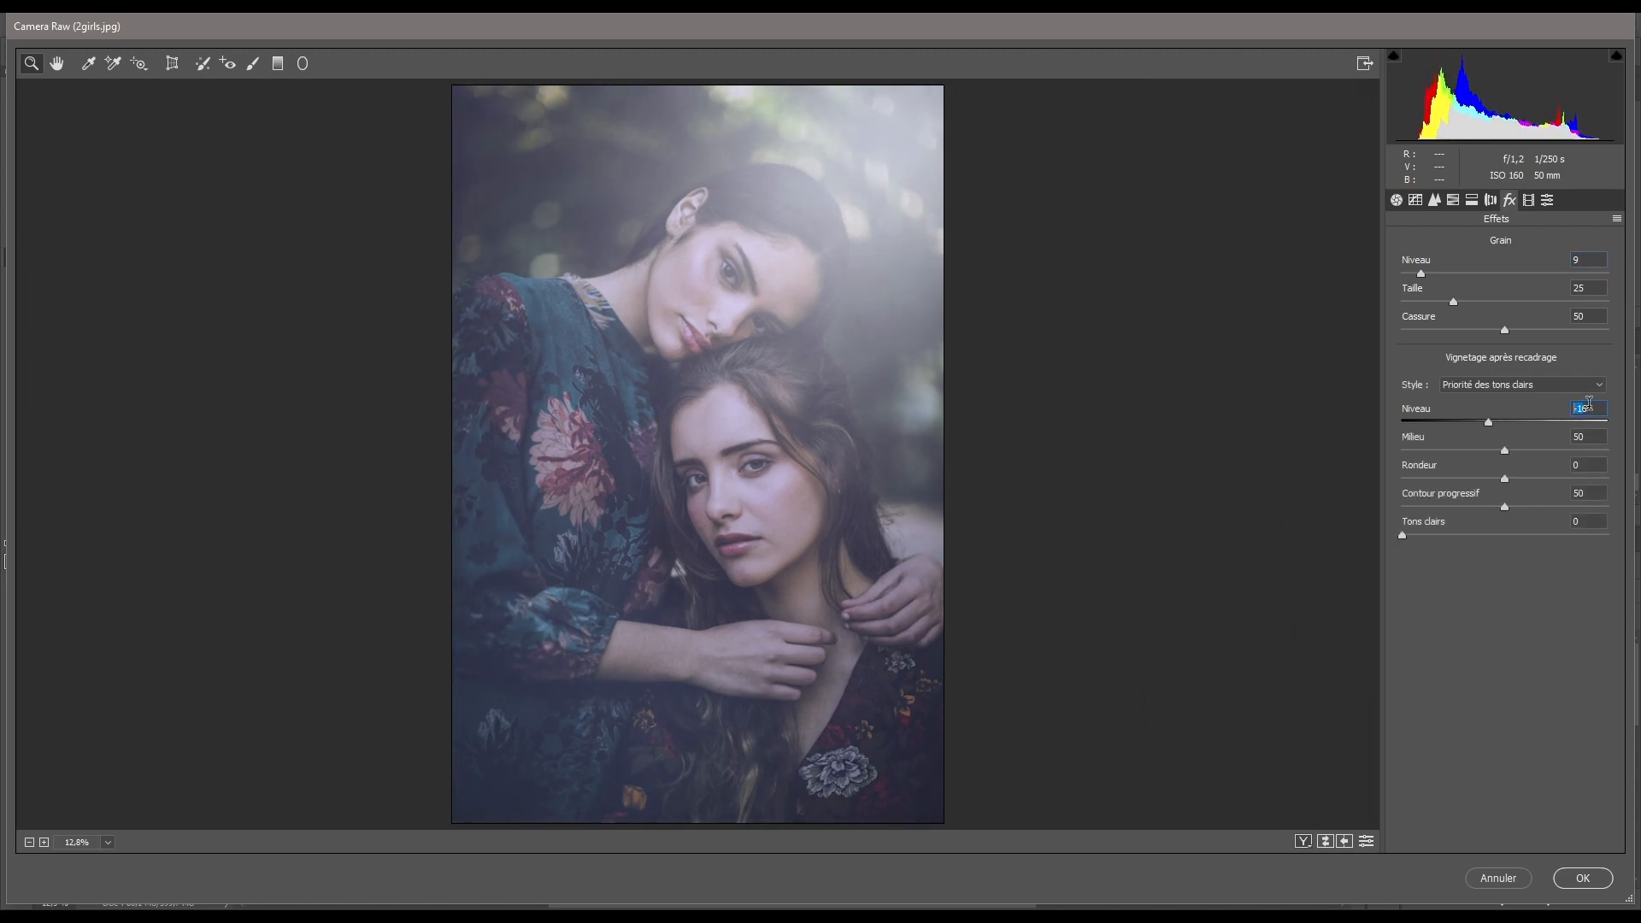
{"action": "type", "text": "-15"}
Raise the blue primary saturation moderately in the camera calibration and apply the Camera Raw filter
{"action": "left_click", "coordinate": [1529, 201]}
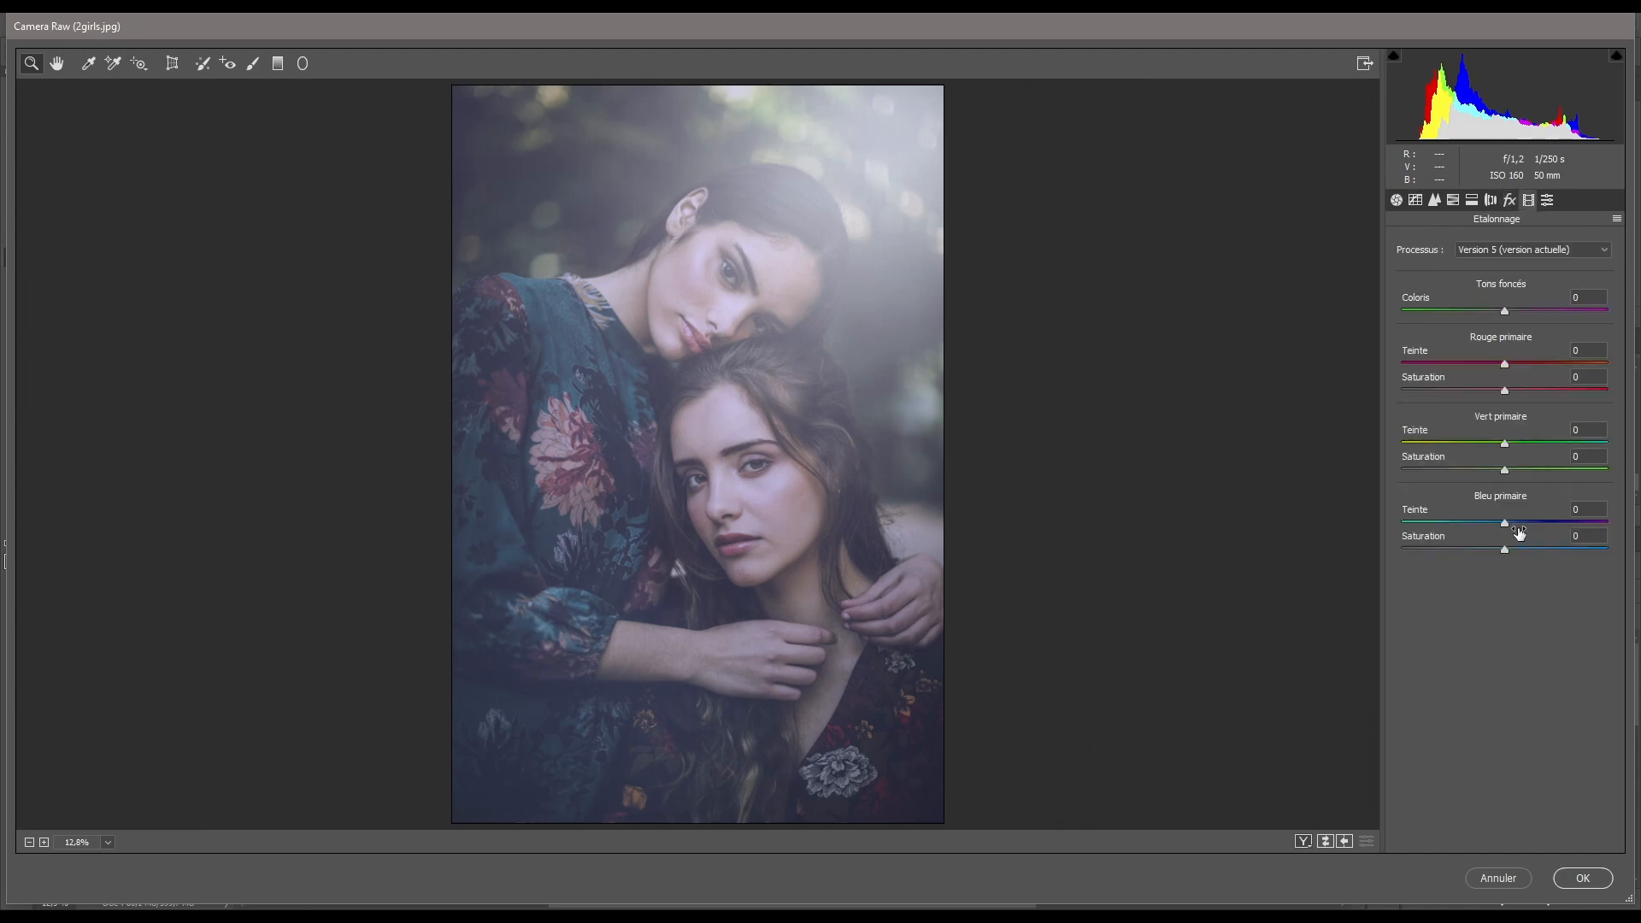
{"action": "left_click", "coordinate": [1585, 536]}
{"action": "left_click_drag", "start_coordinate": [1506, 554], "coordinate": [1529, 550]}
{"action": "left_click", "coordinate": [1583, 880]}
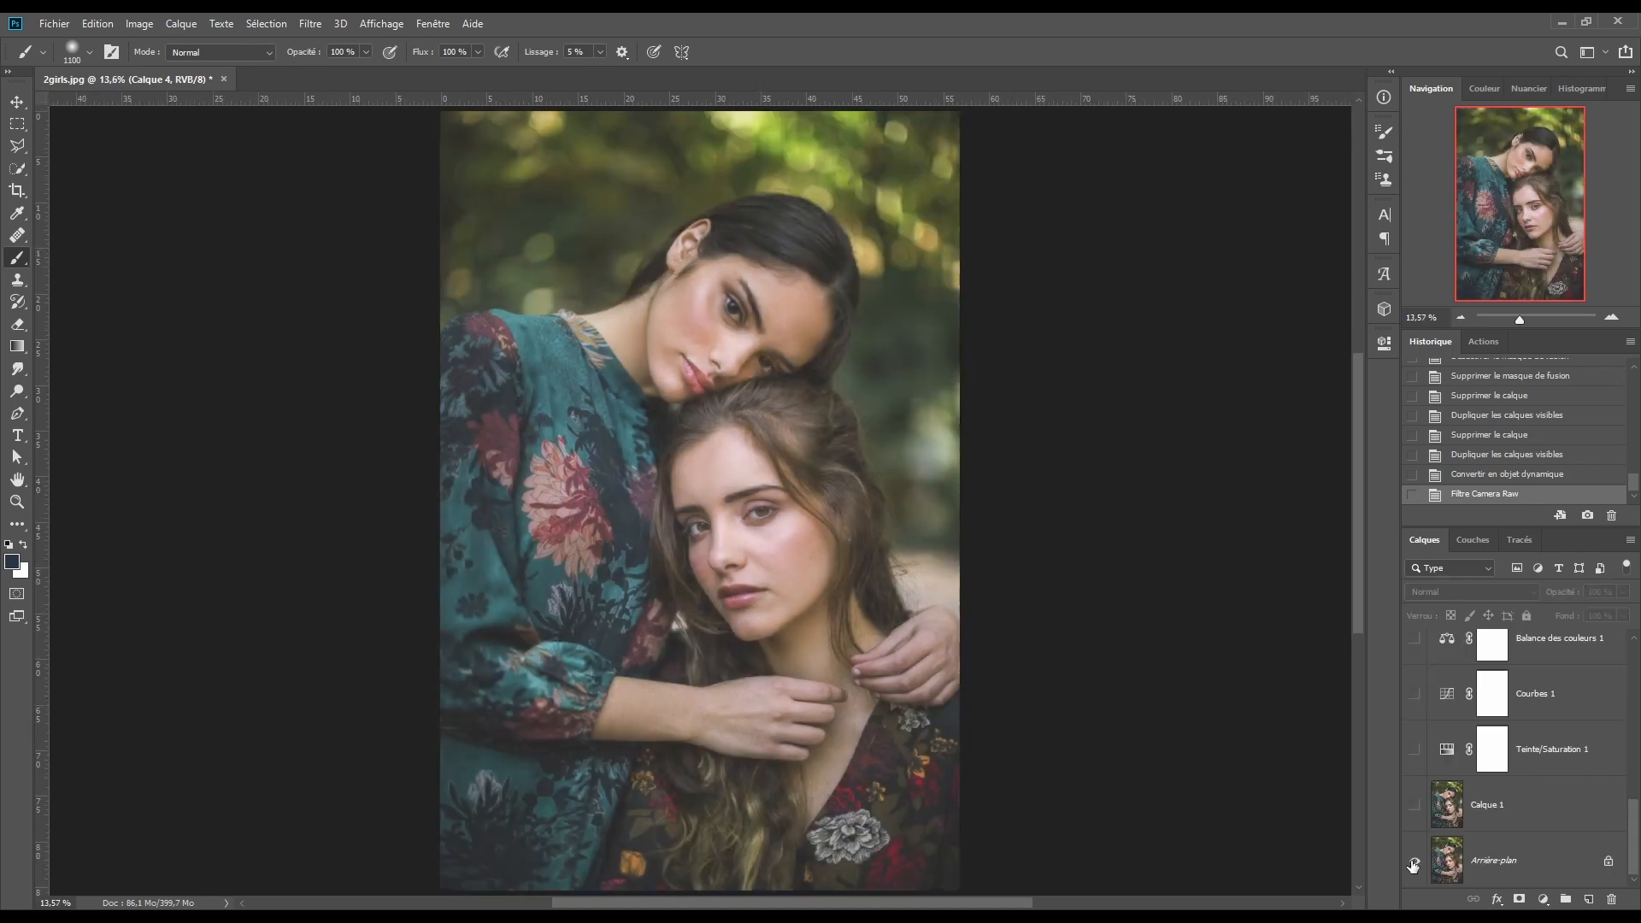
Compare the finished grade with the original photo by isolating the background layer and restoring all layers
{"action": "left_click", "coordinate": [1414, 861], "text": "alt"}
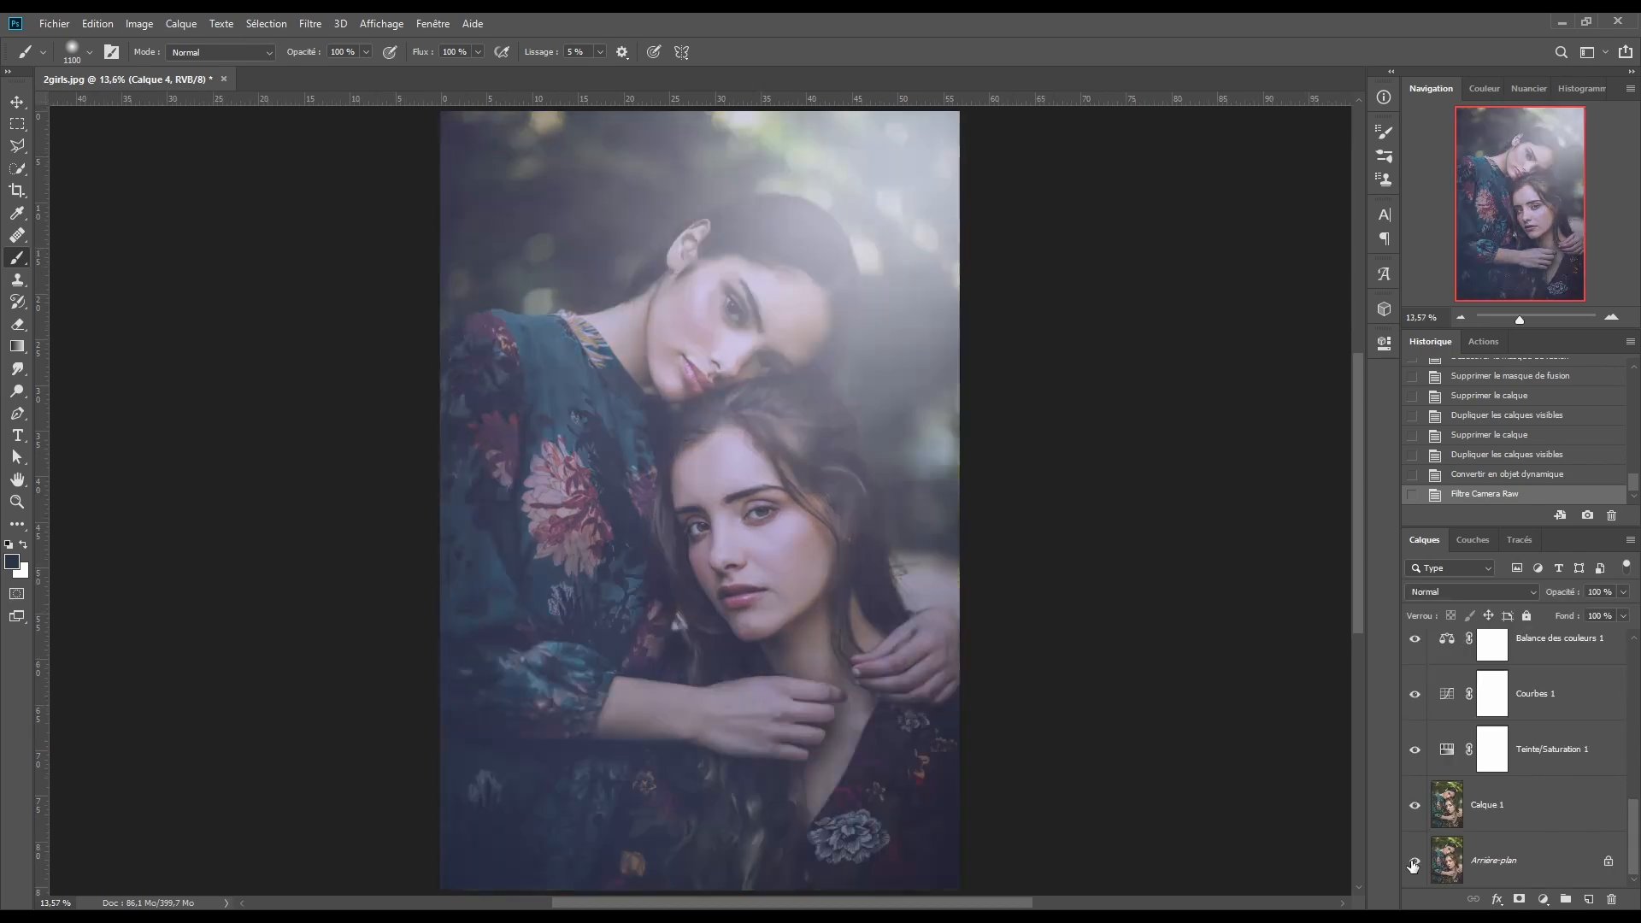
{"action": "left_click", "coordinate": [1413, 862], "text": "alt"}
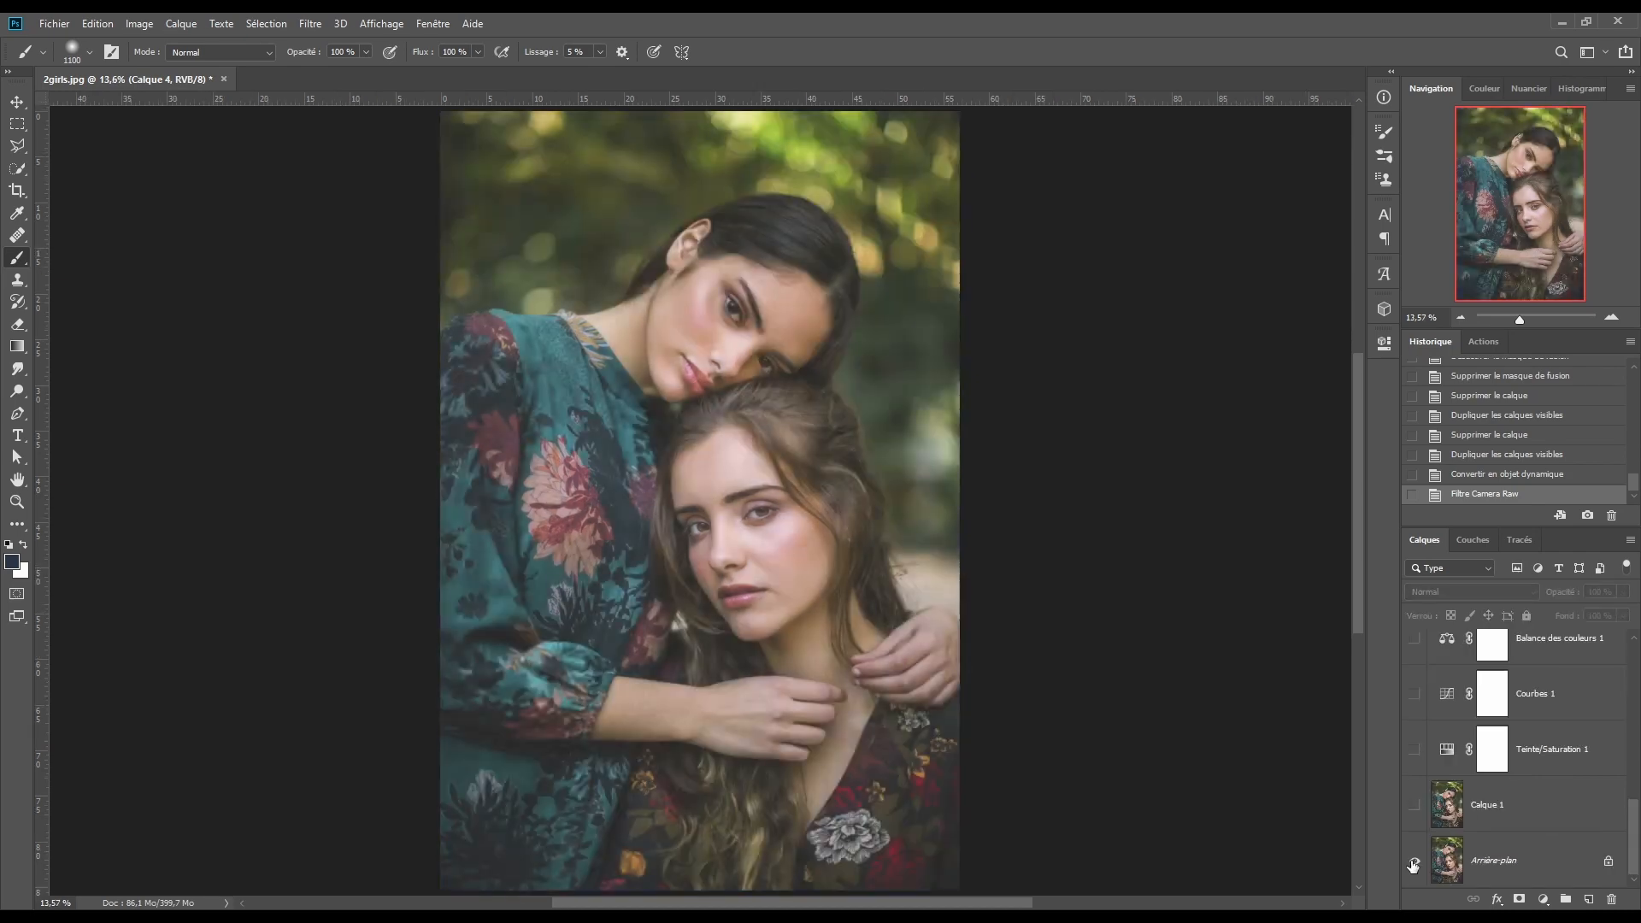
{"action": "left_click", "coordinate": [1413, 861], "text": "alt"}
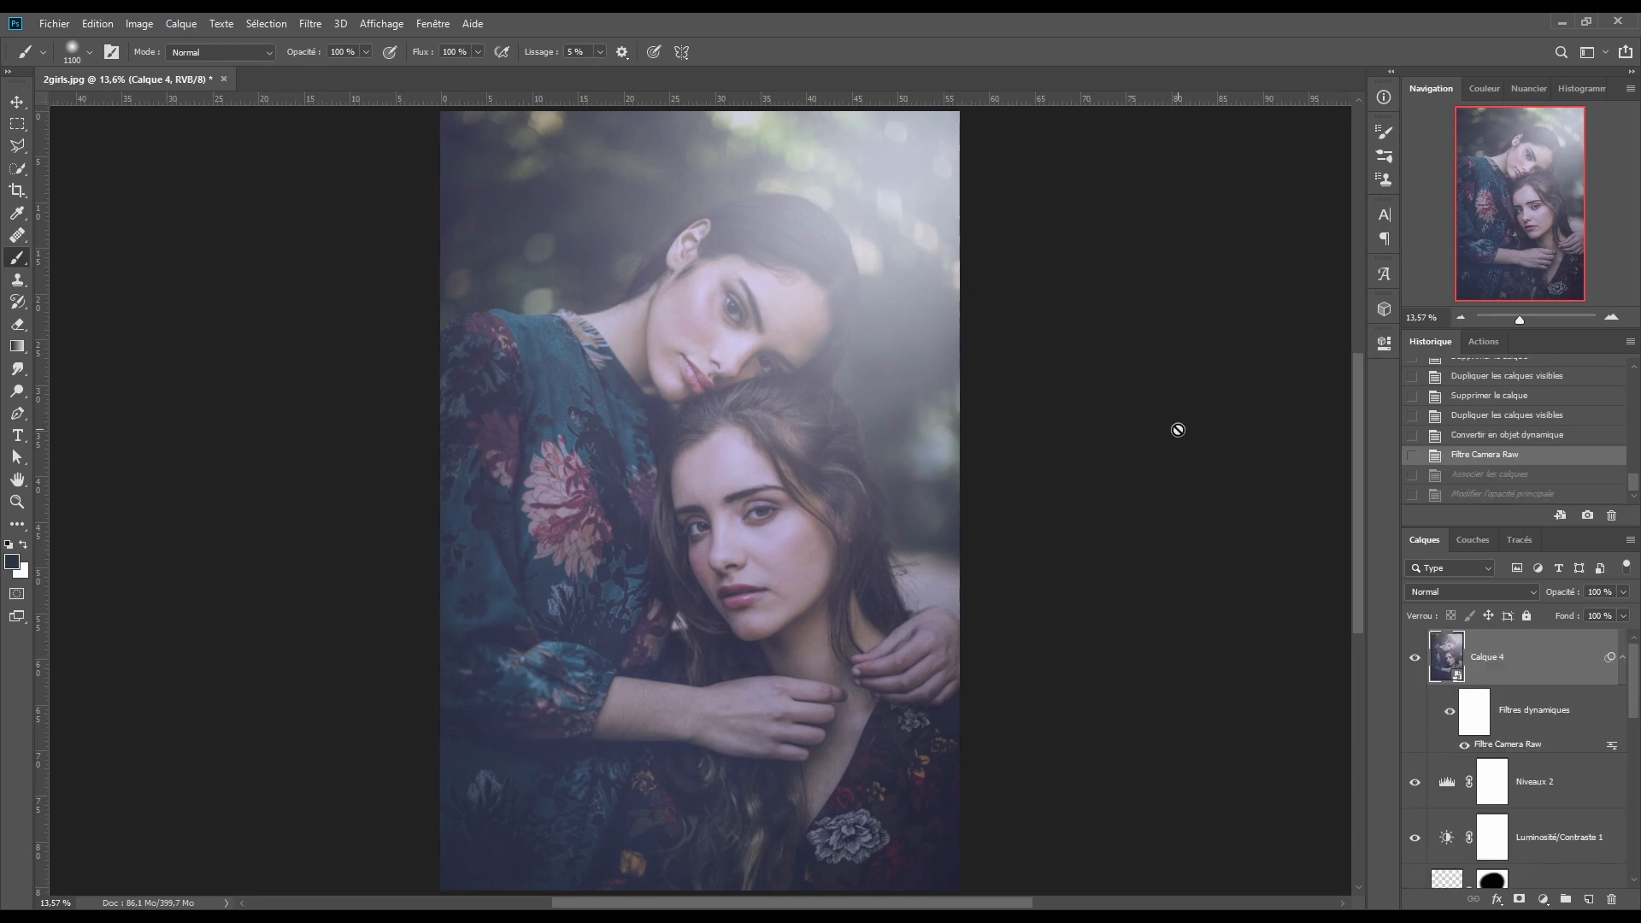